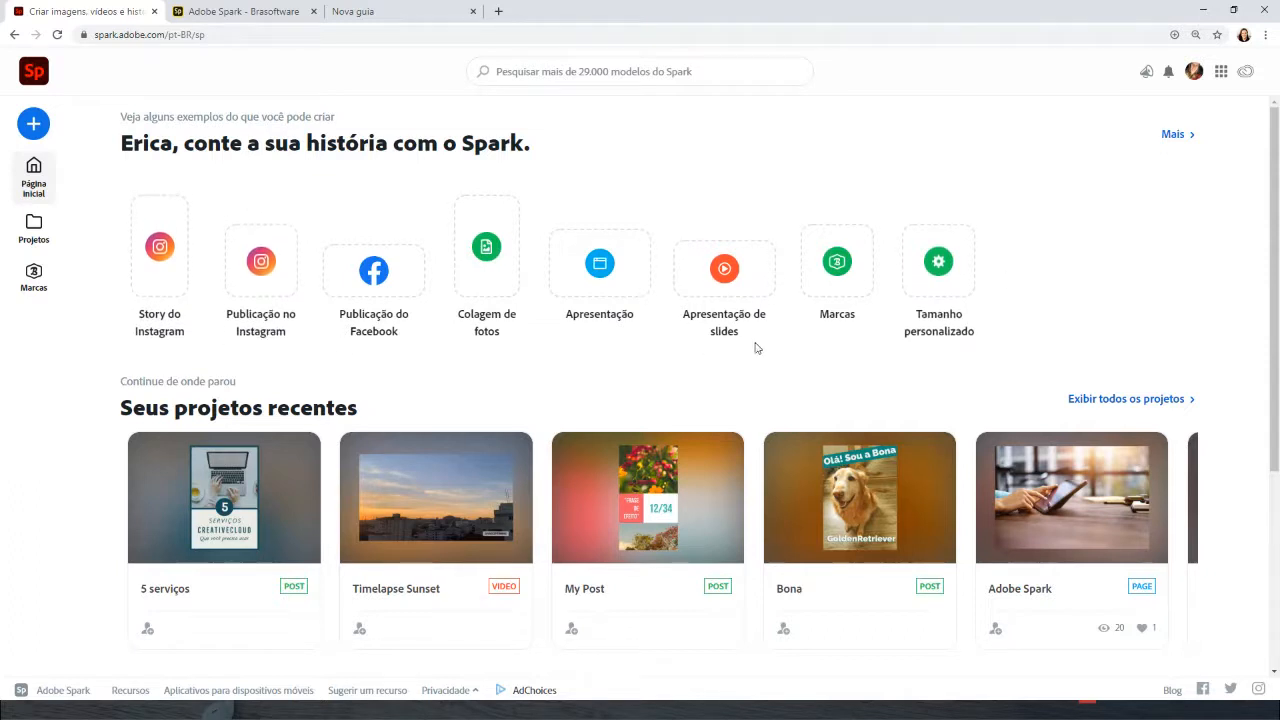
# Look through the recent projects on the home page and open the full project list
pyautogui.scroll(-2, 756, 347)
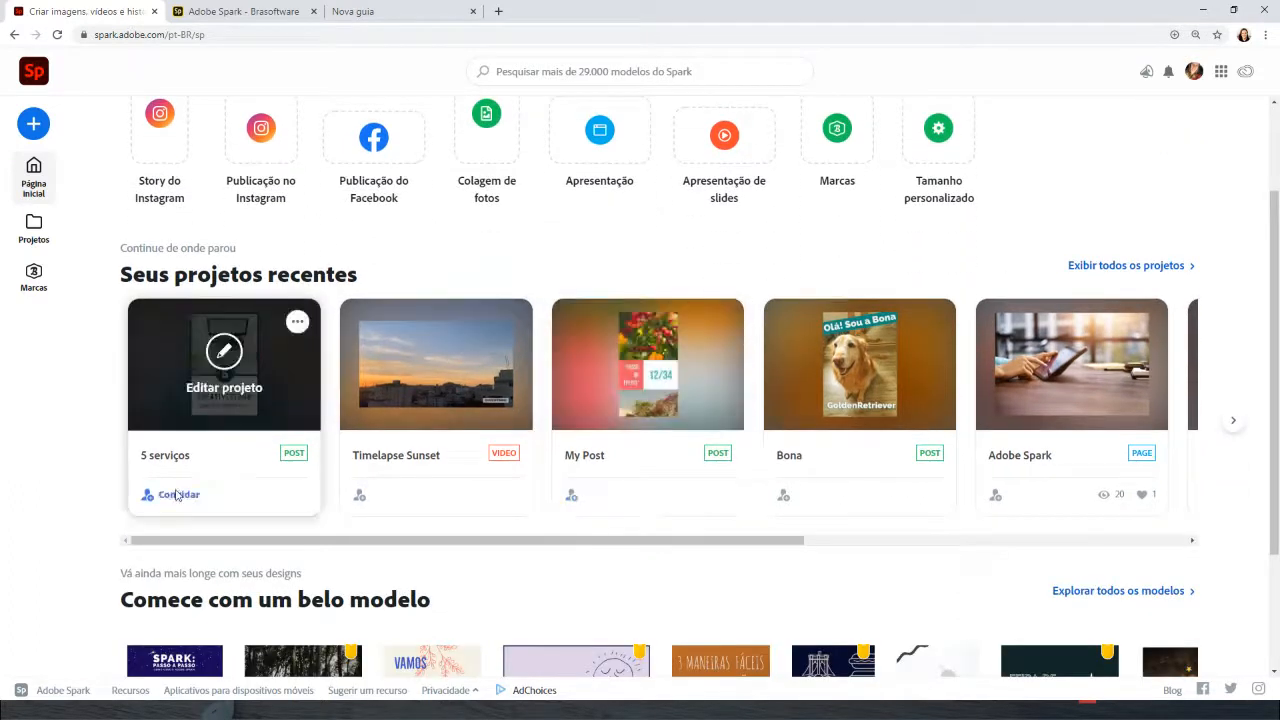
pyautogui.moveTo(297, 543); pyautogui.dragTo(716, 575)
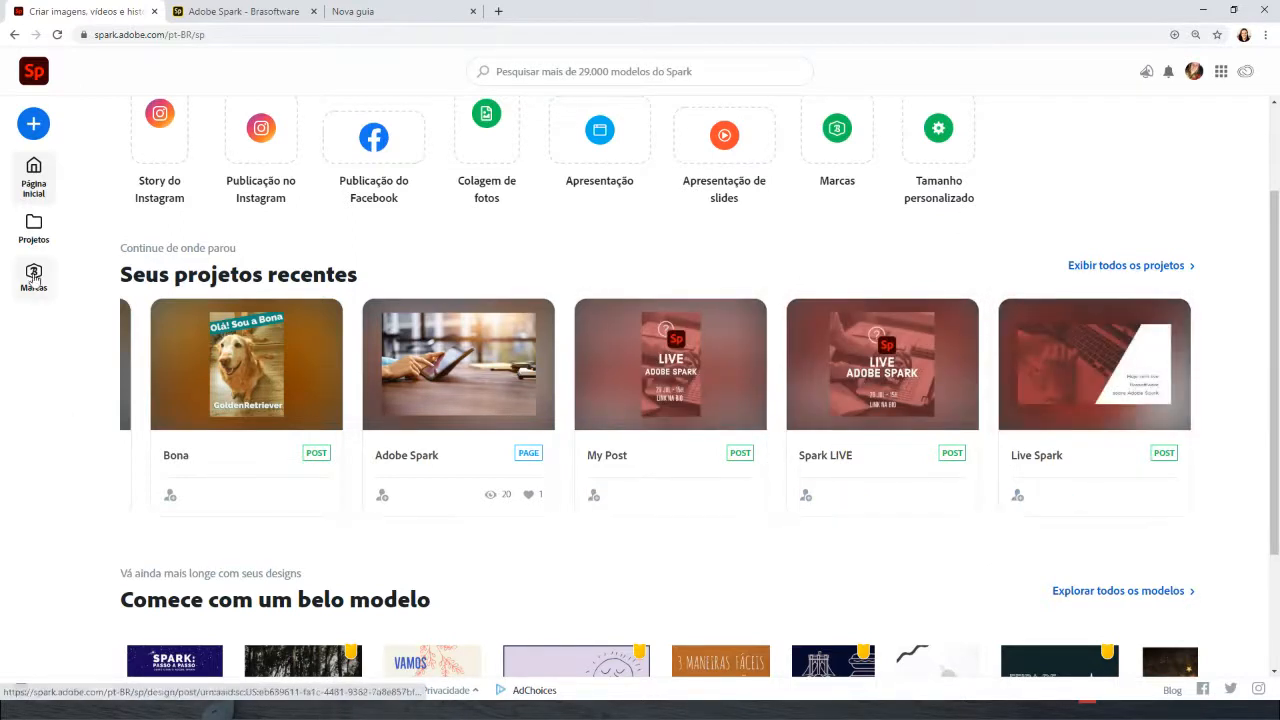
pyautogui.click(33, 229)
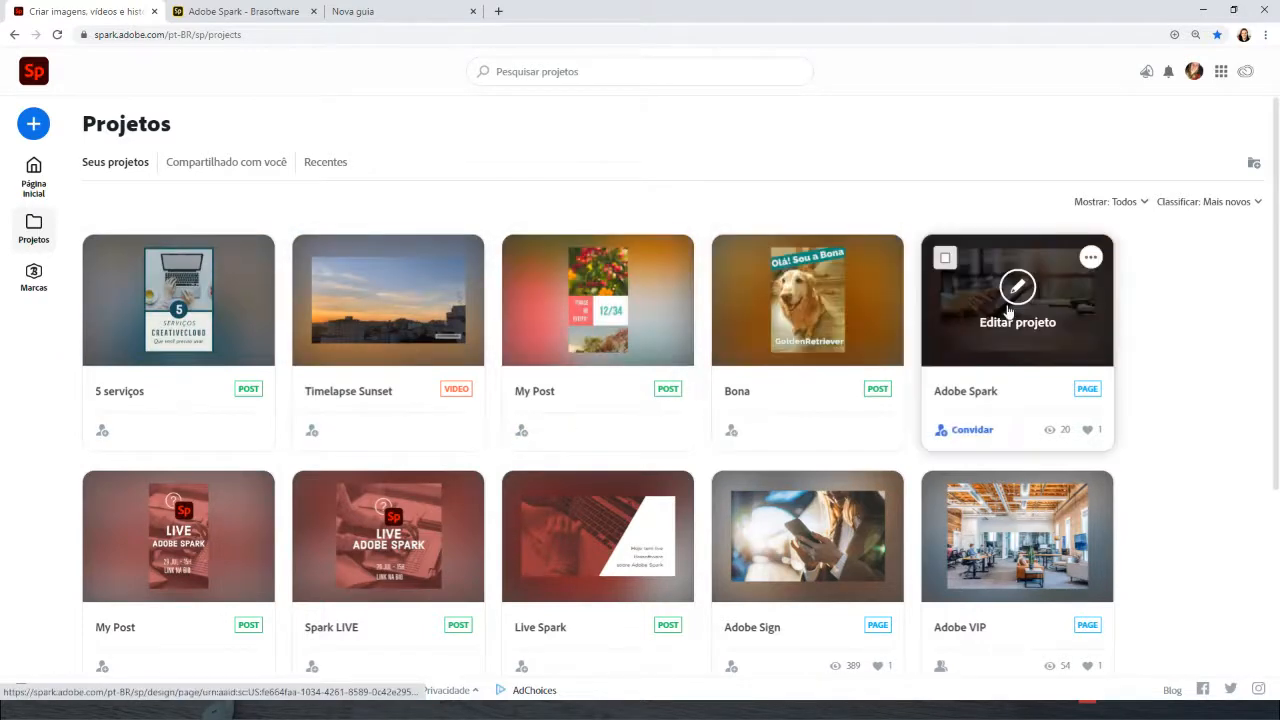
# Filter the project list by Page, switch the filter to Post, and return it to Todos
pyautogui.click(1134, 202)
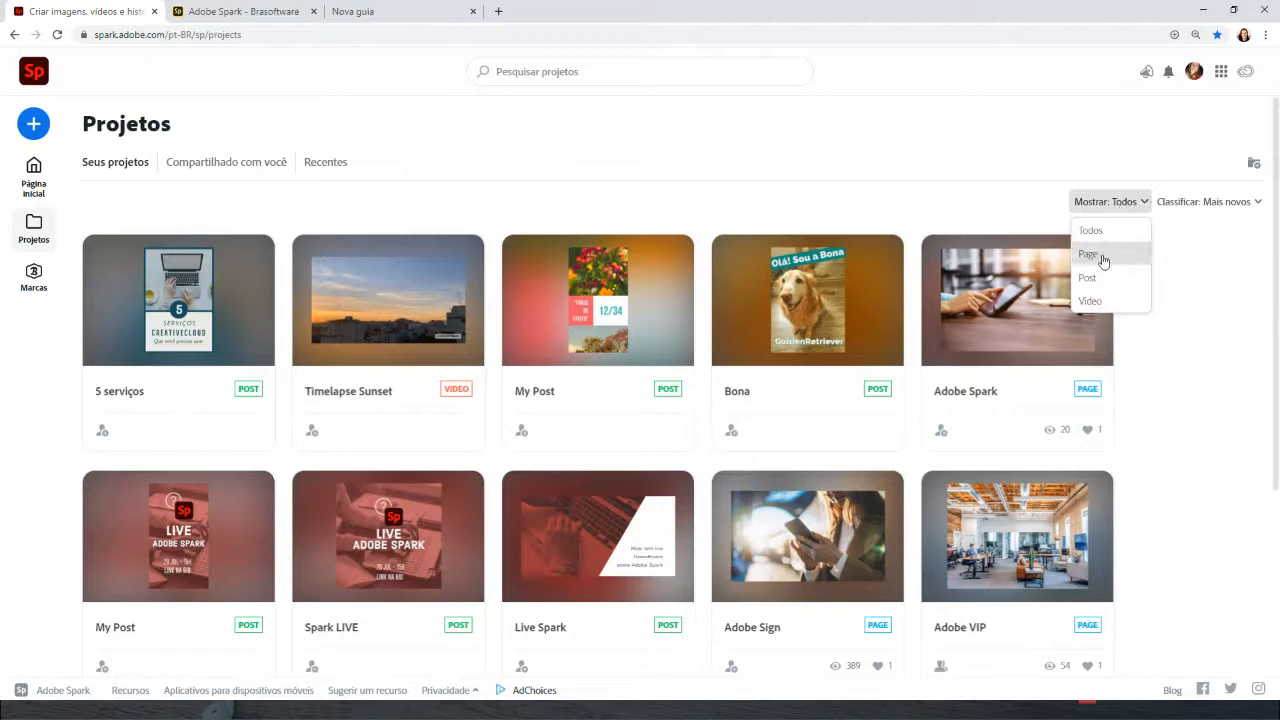
pyautogui.click(1124, 257)
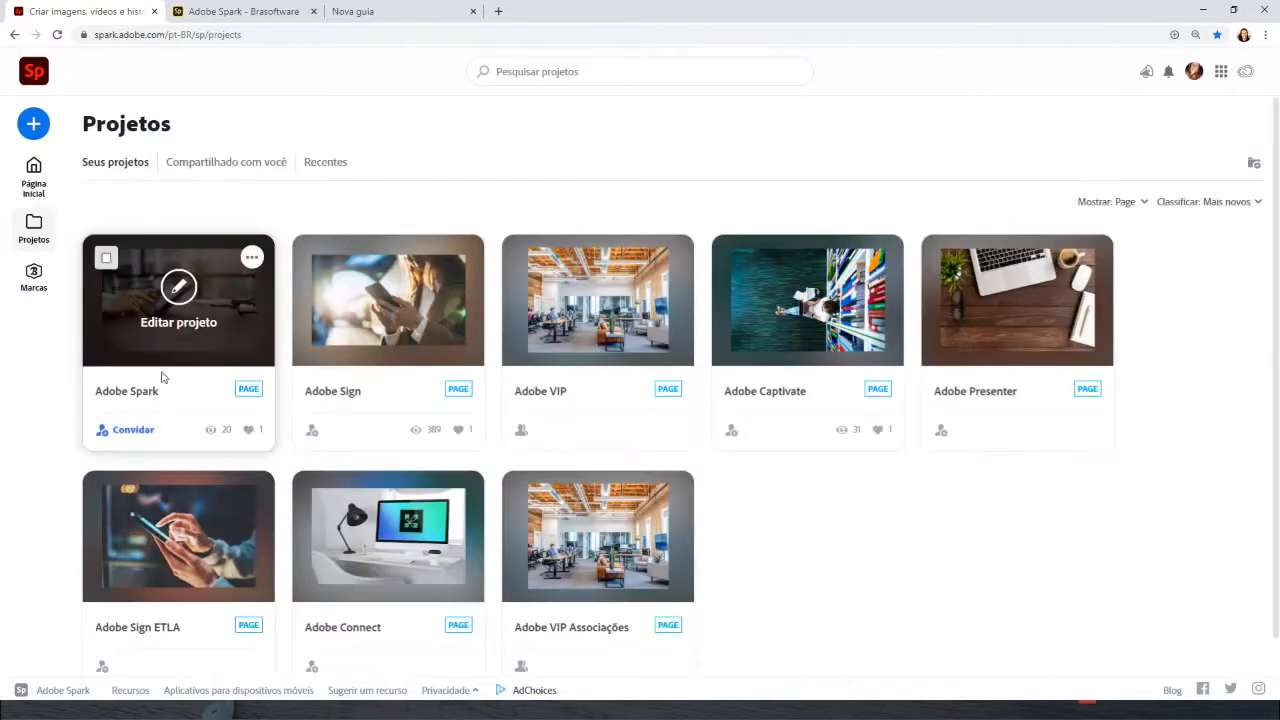
pyautogui.click(1124, 205)
pyautogui.click(1110, 278)
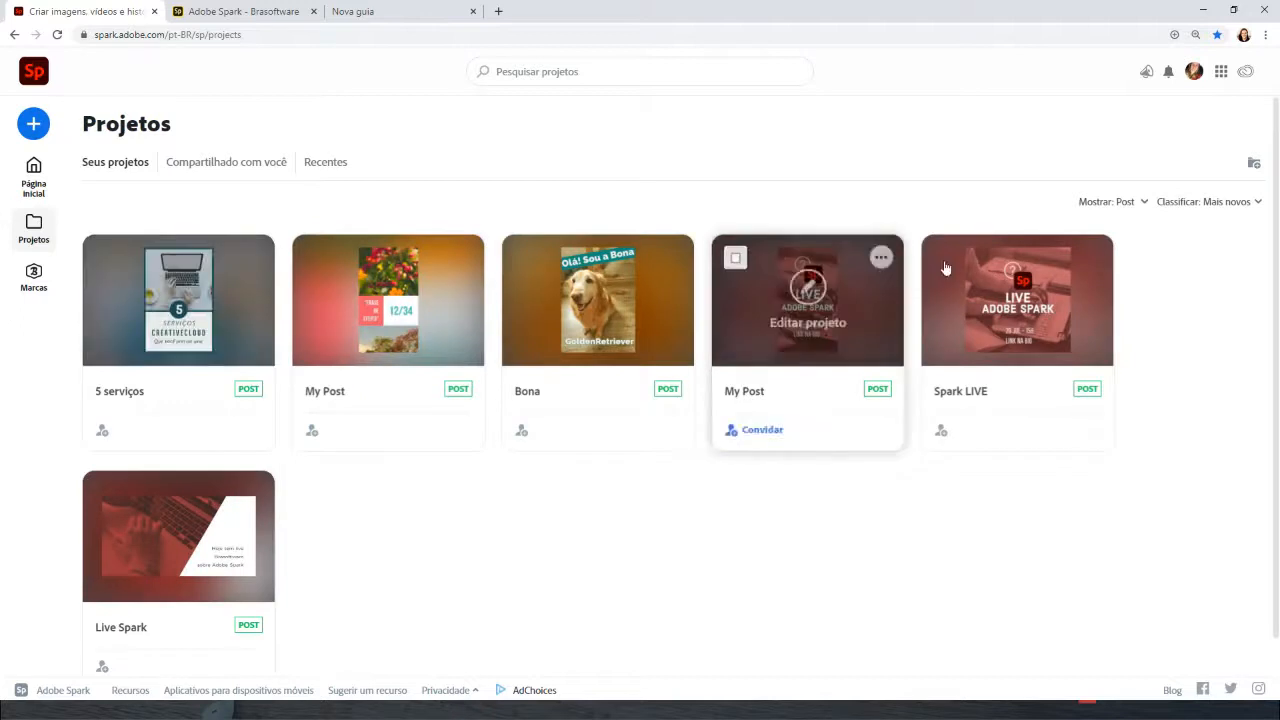
pyautogui.click(1135, 207)
pyautogui.click(1122, 232)
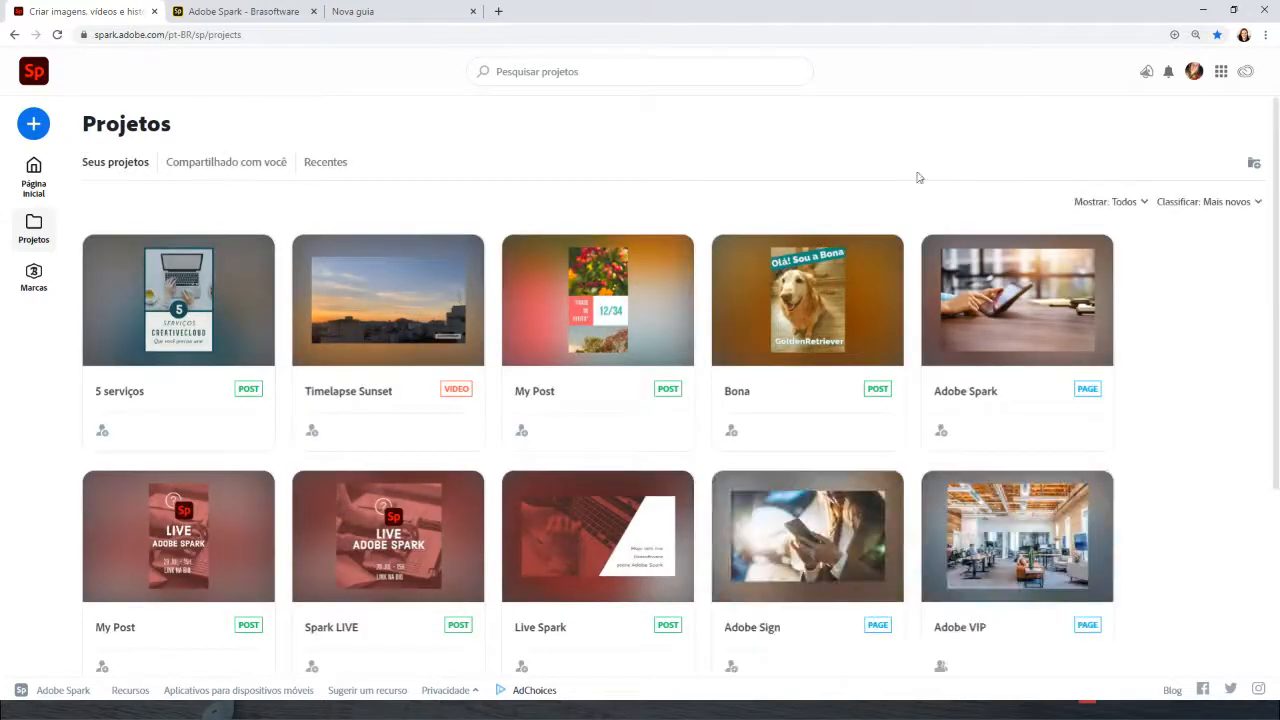
# Create a project folder named "Posts sobre a live"
pyautogui.click(1255, 165)
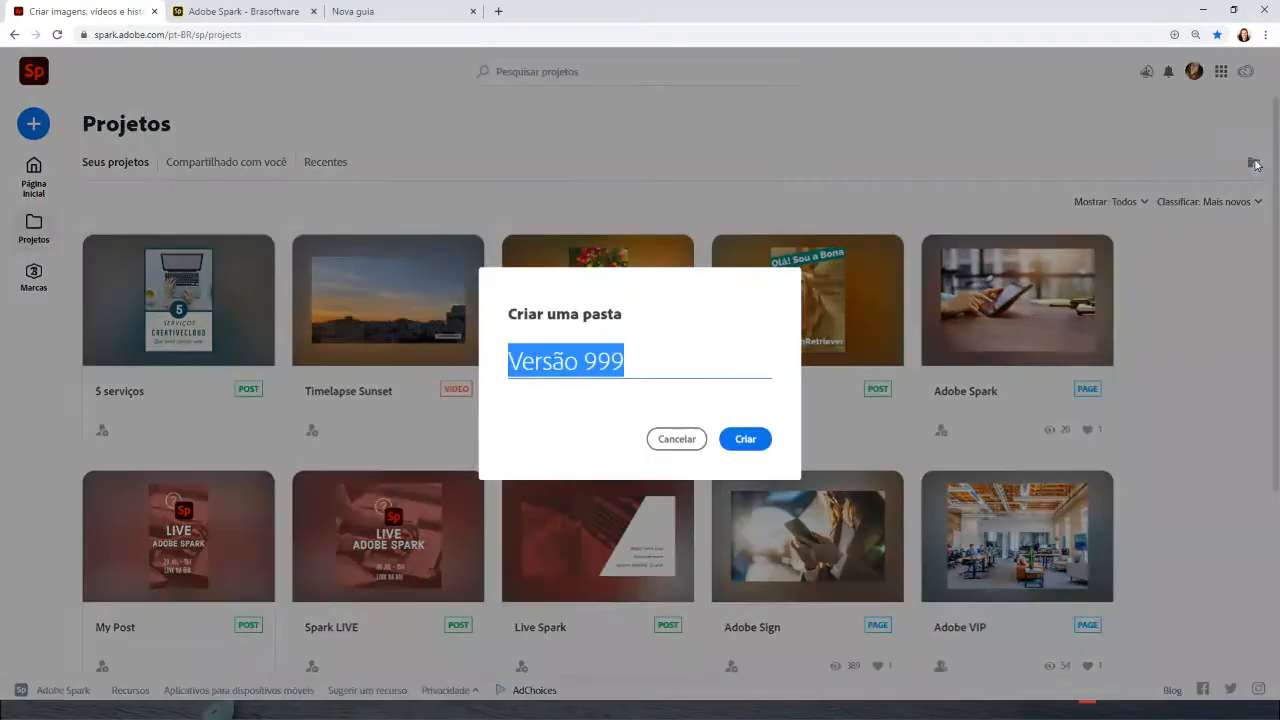
pyautogui.moveTo(650, 351); pyautogui.dragTo(466, 366)
pyautogui.write('Po')
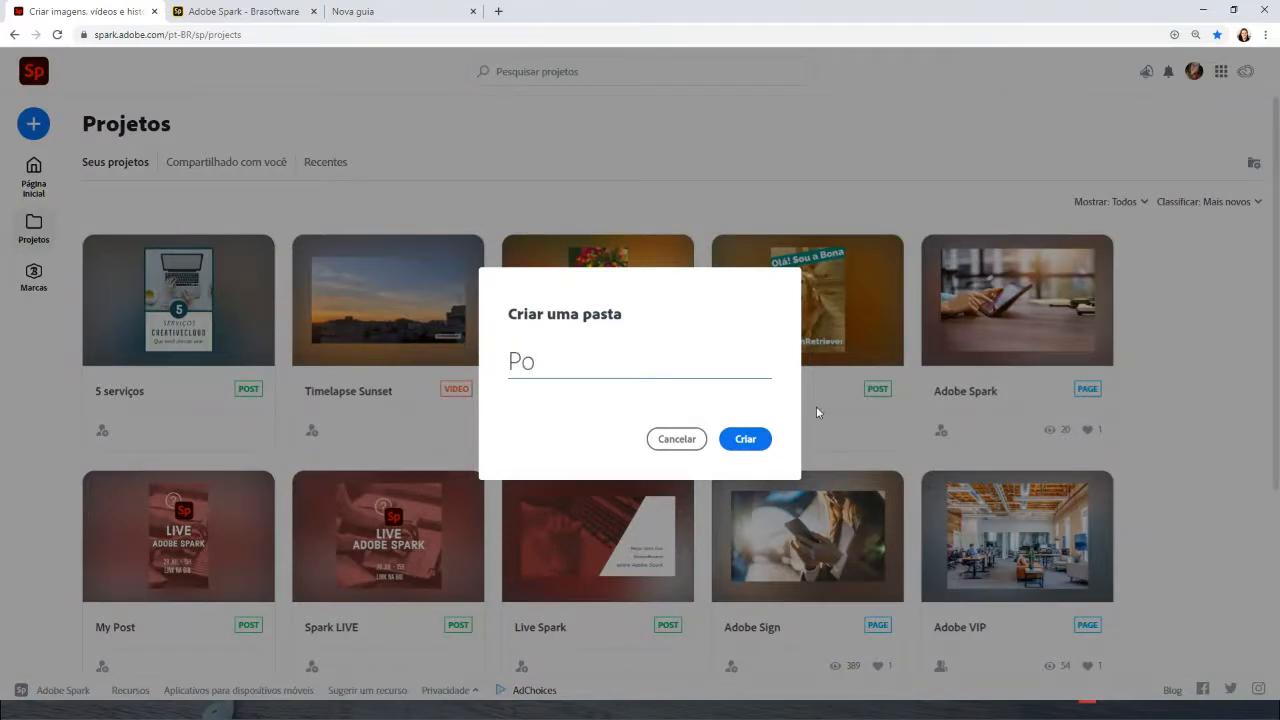
pyautogui.write('sts sobre a li')
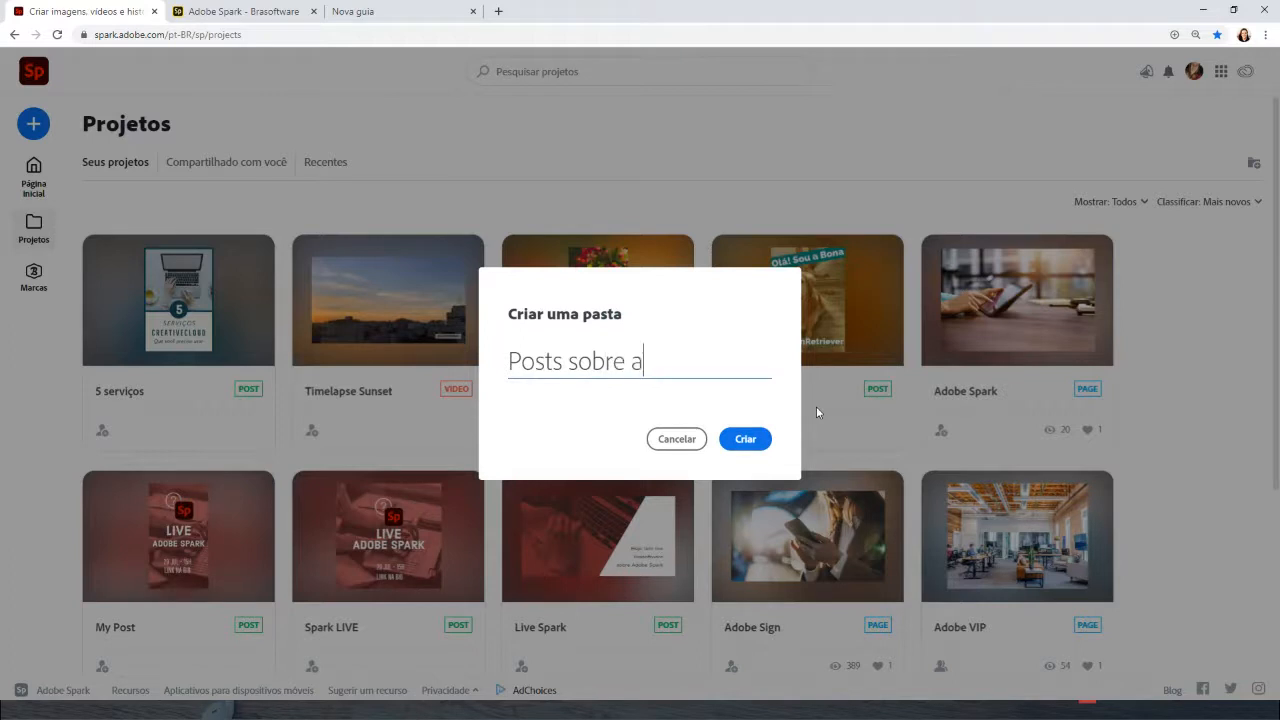
pyautogui.write('ve')
pyautogui.click(744, 438)
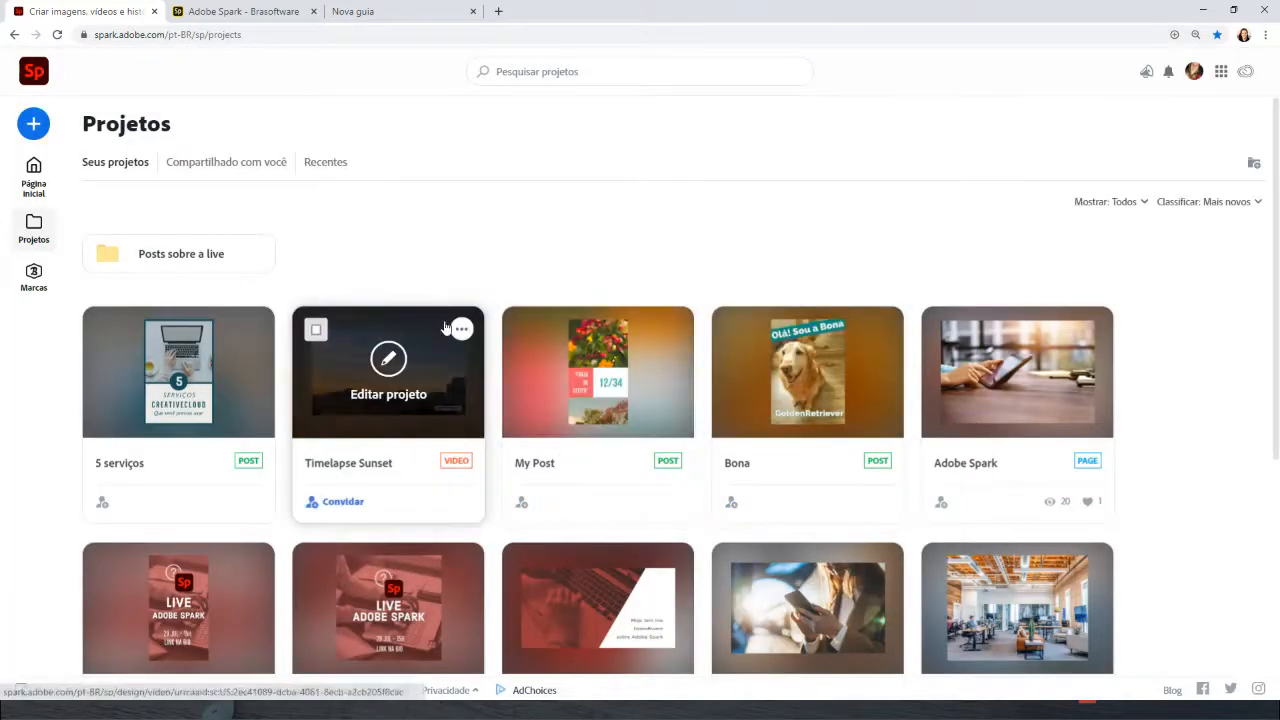
# Return to the home page and search the templates by the educação category
pyautogui.moveTo(1094, 334)
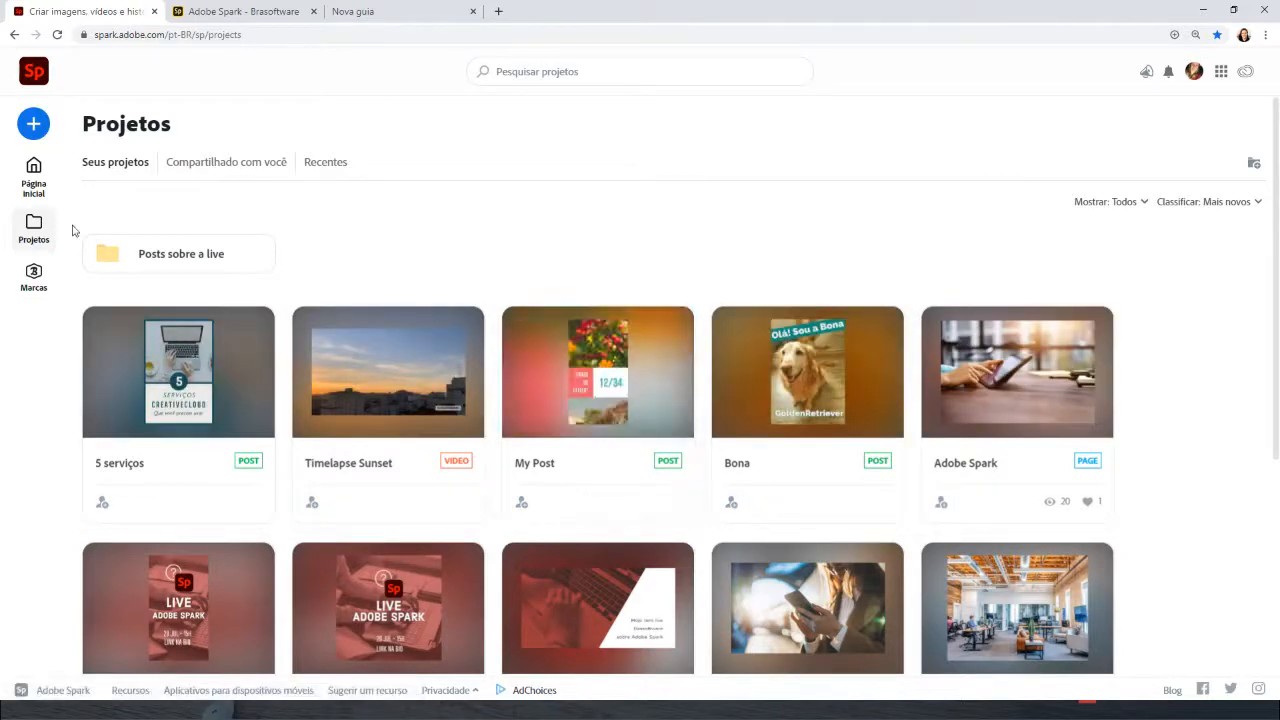
pyautogui.click(33, 176)
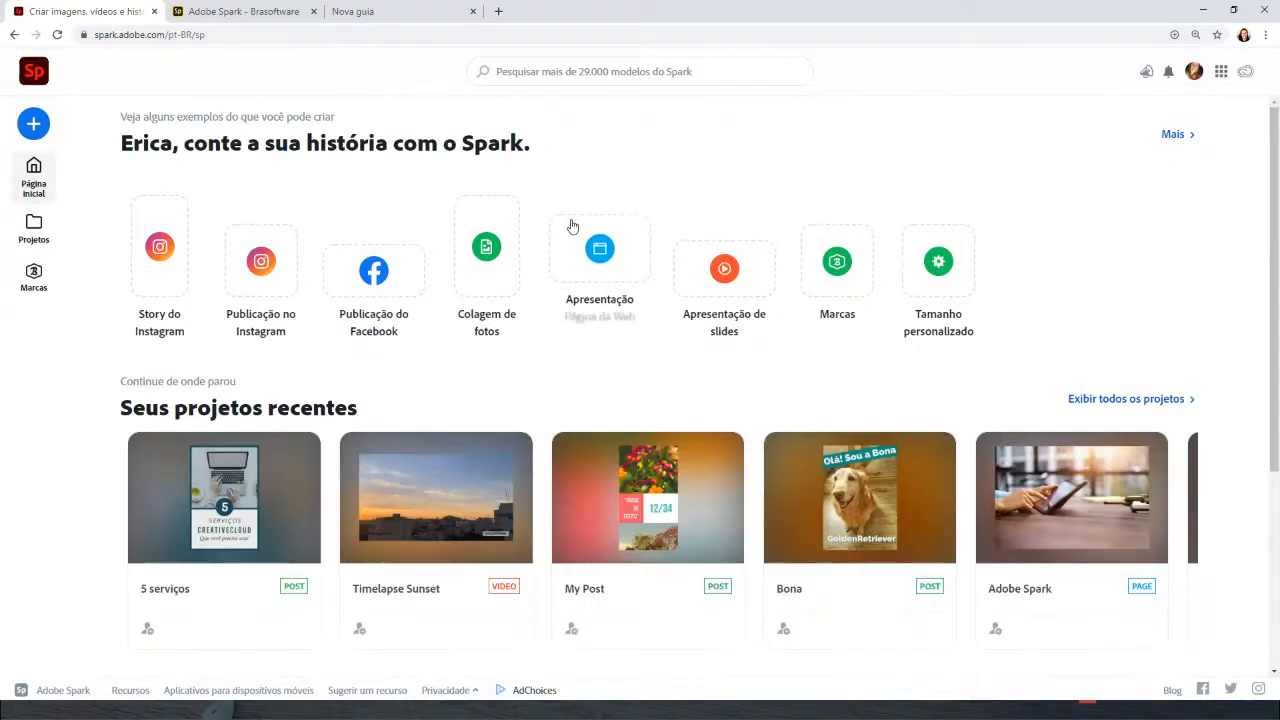
pyautogui.click(505, 73)
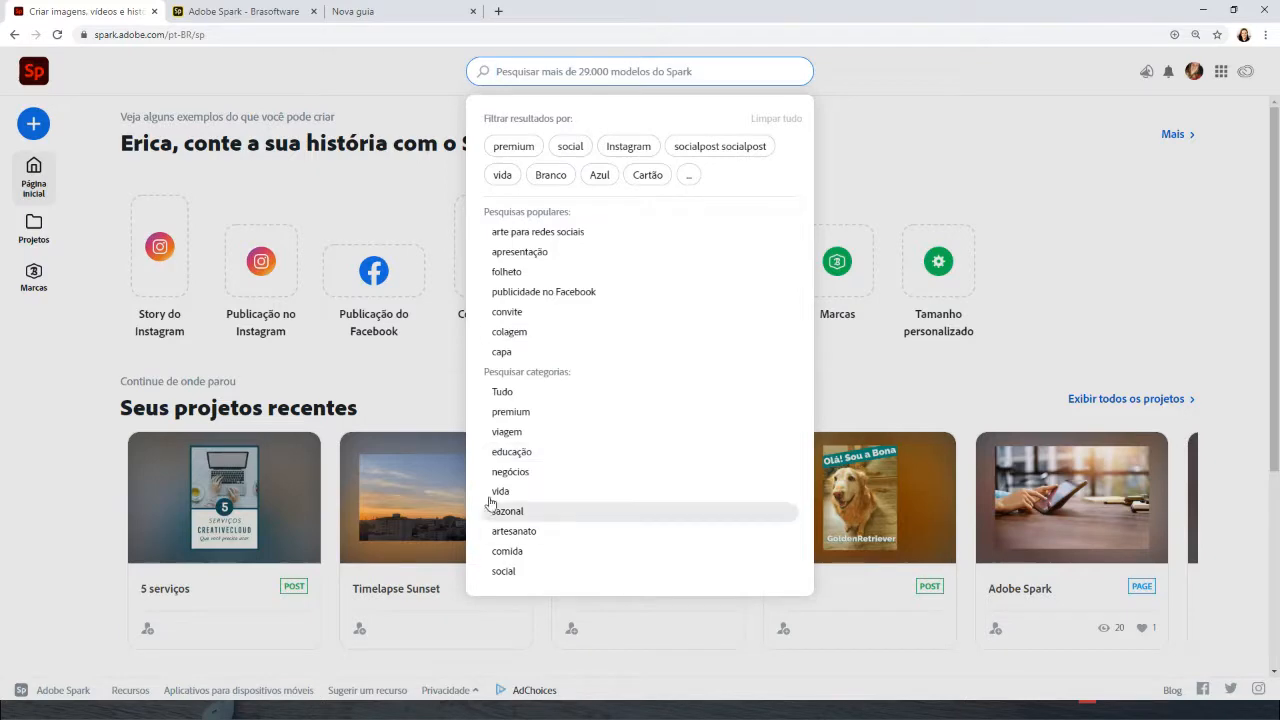
pyautogui.click(511, 452)
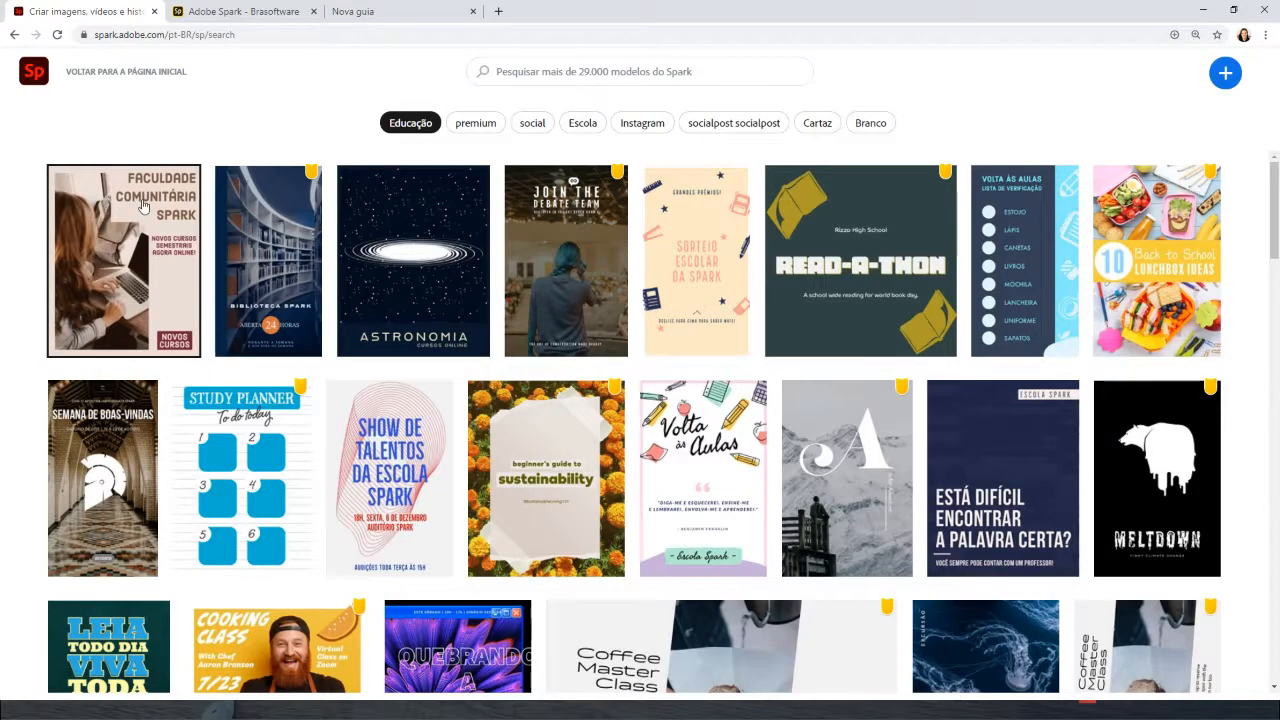
# Browse the education templates and open the "Faculdade Comunitária Spark" template for editing
pyautogui.scroll(-5, 540, 303)
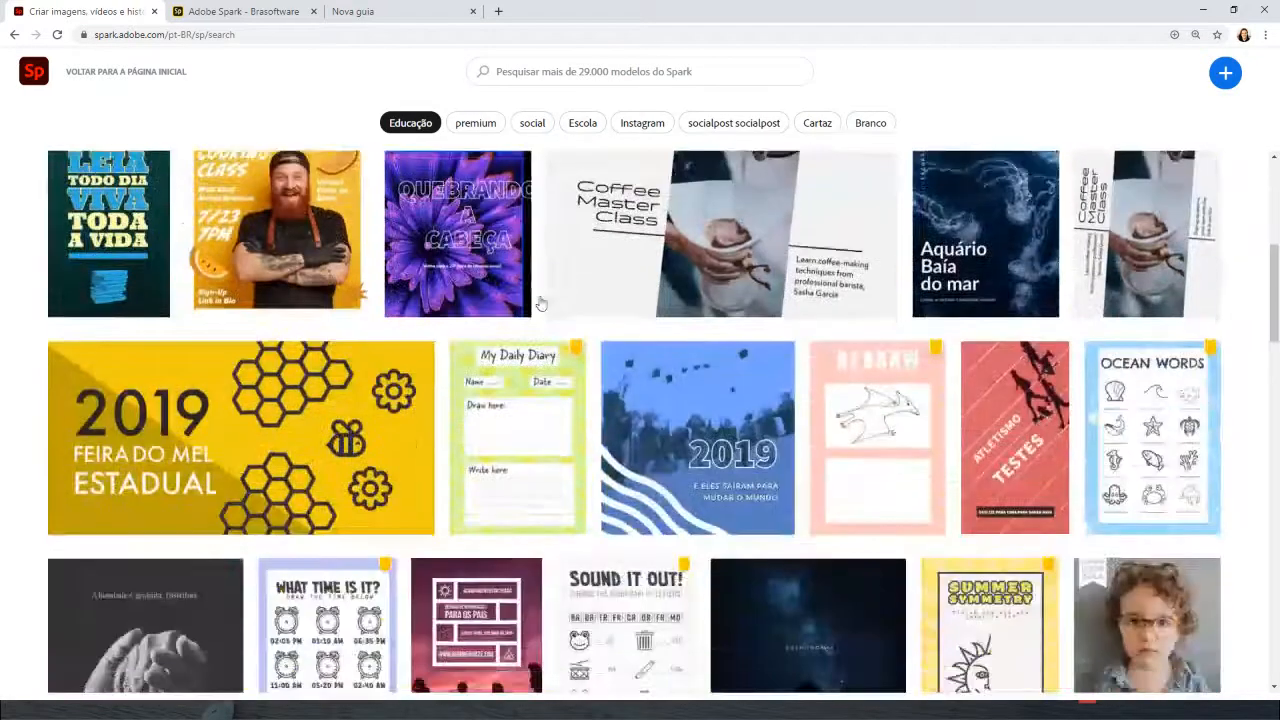
pyautogui.scroll(-2, 540, 303)
pyautogui.scroll(-3, 346, 318)
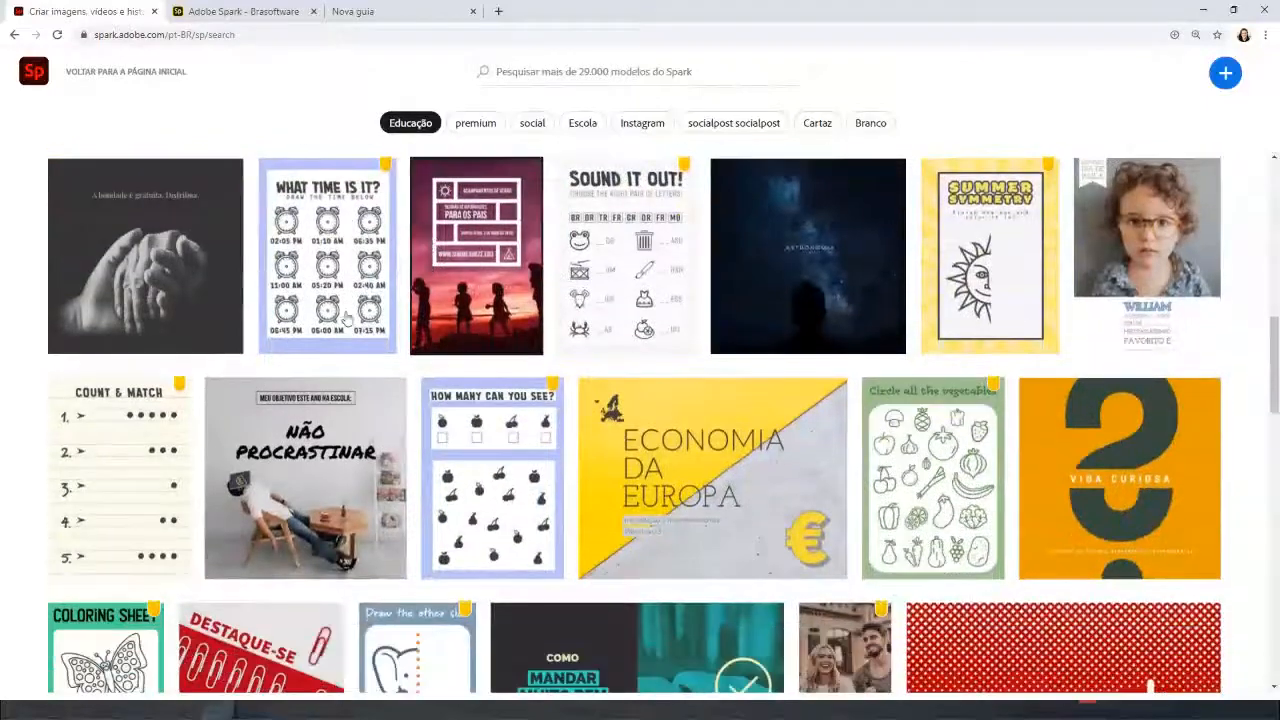
pyautogui.scroll(-3, 586, 366)
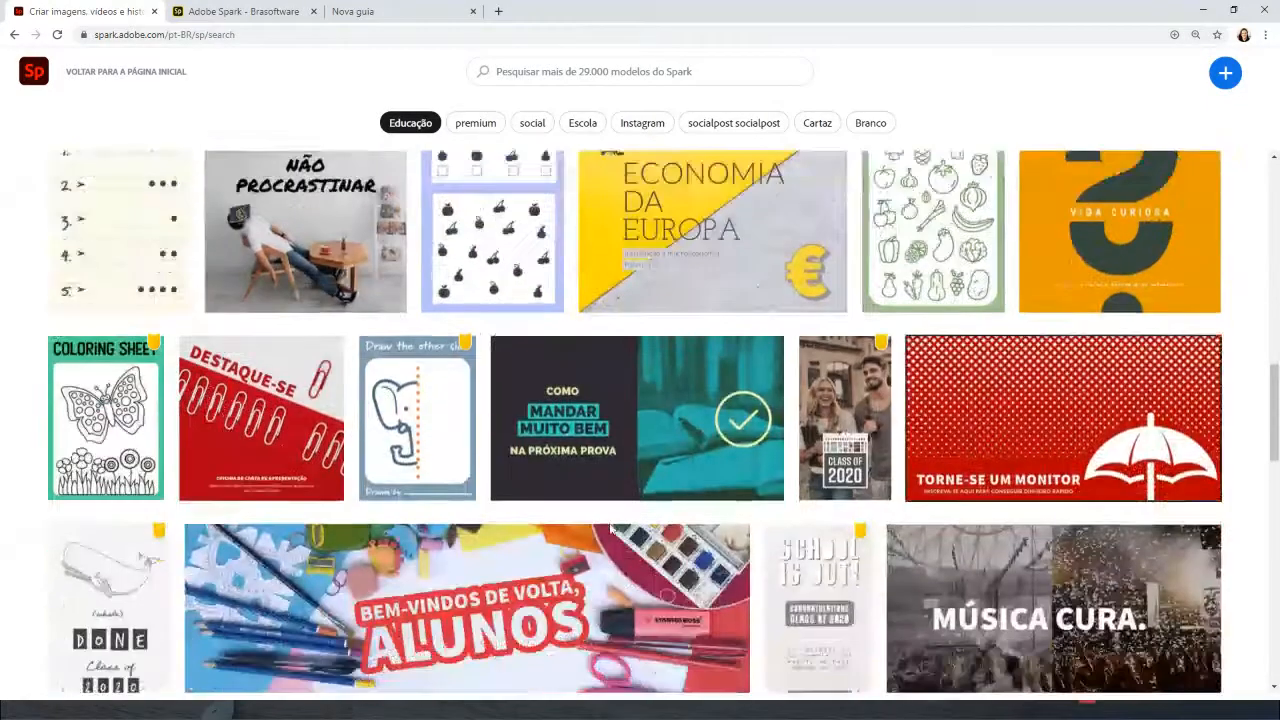
pyautogui.scroll(-4, 546, 531)
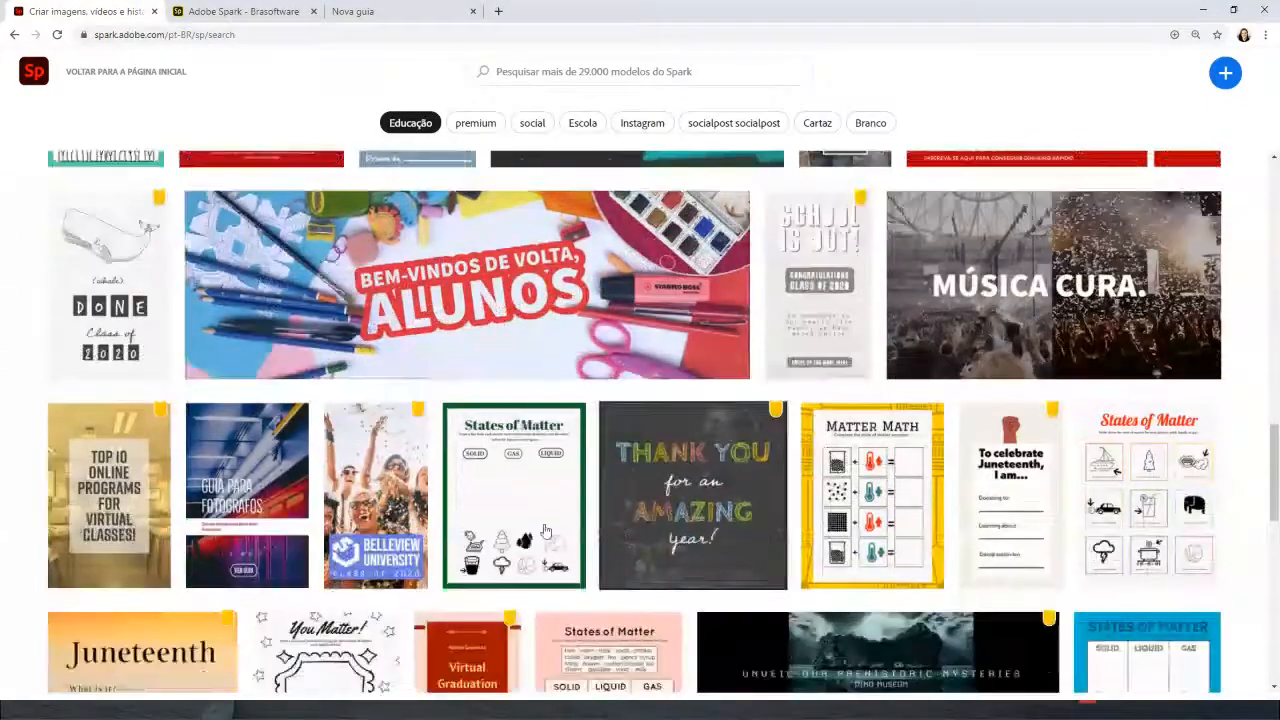
pyautogui.scroll(-2, 546, 531)
pyautogui.scroll(6, 460, 532)
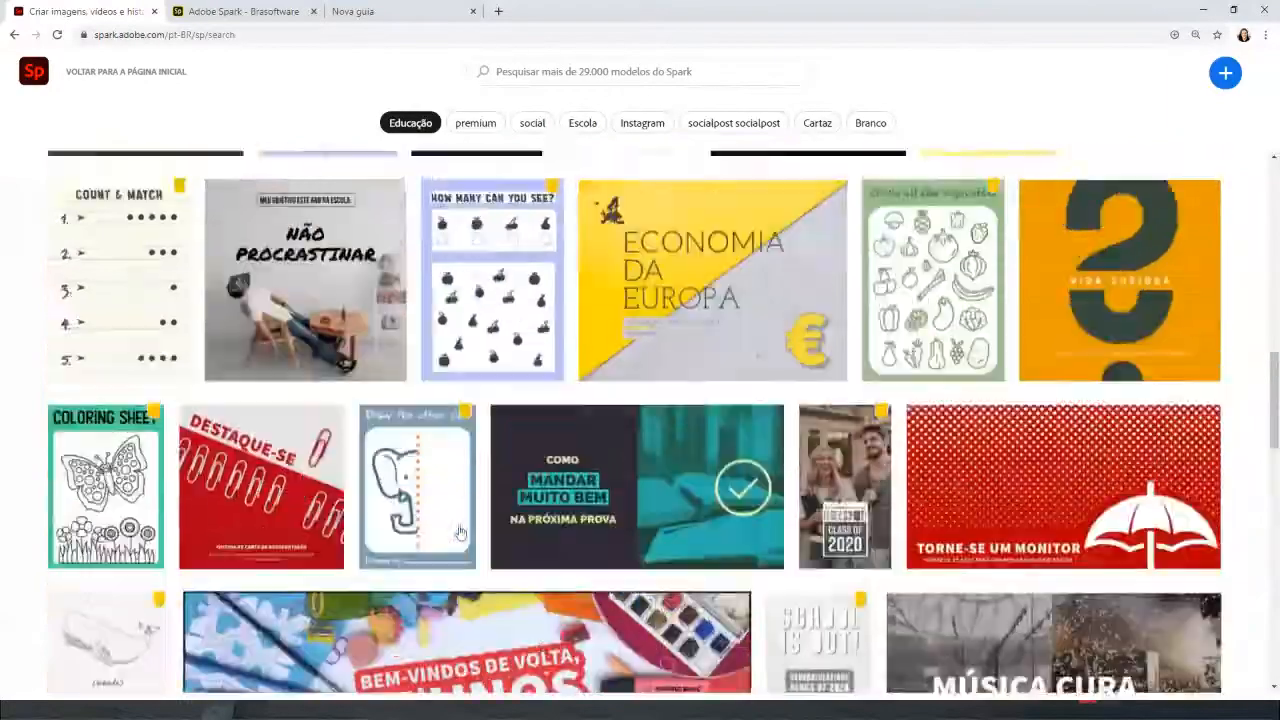
pyautogui.scroll(8, 460, 532)
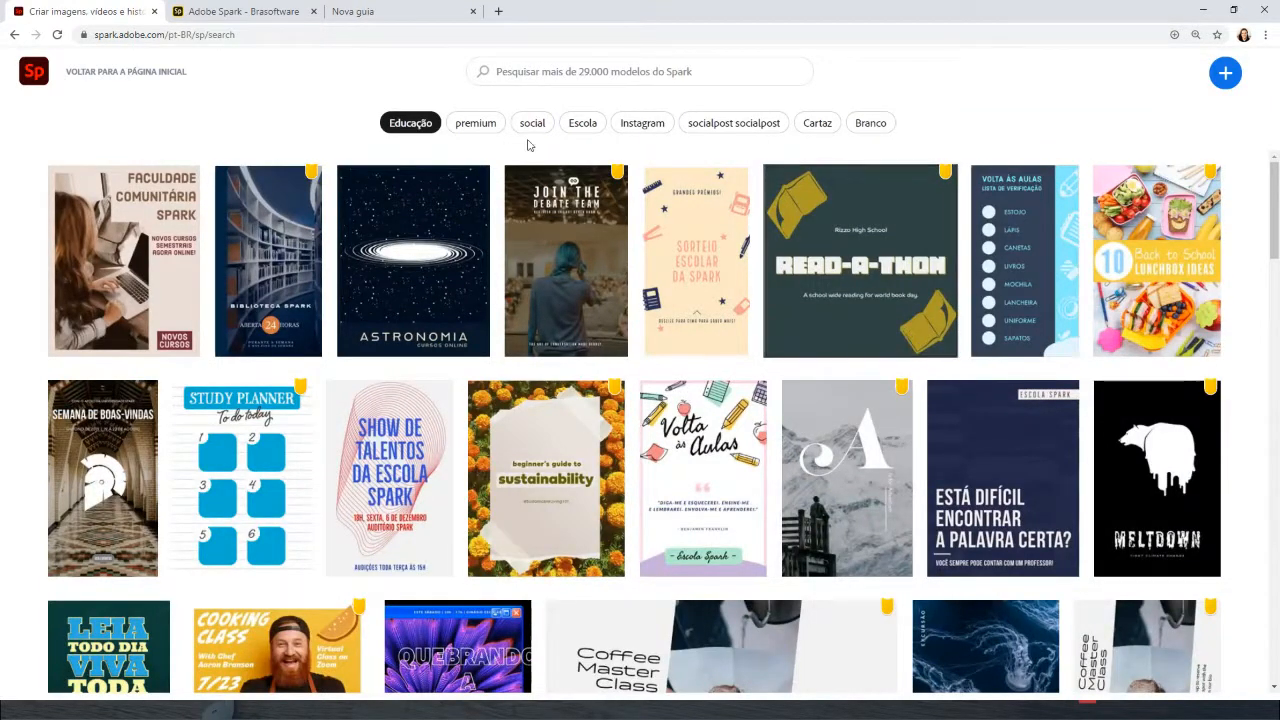
pyautogui.click(113, 260)
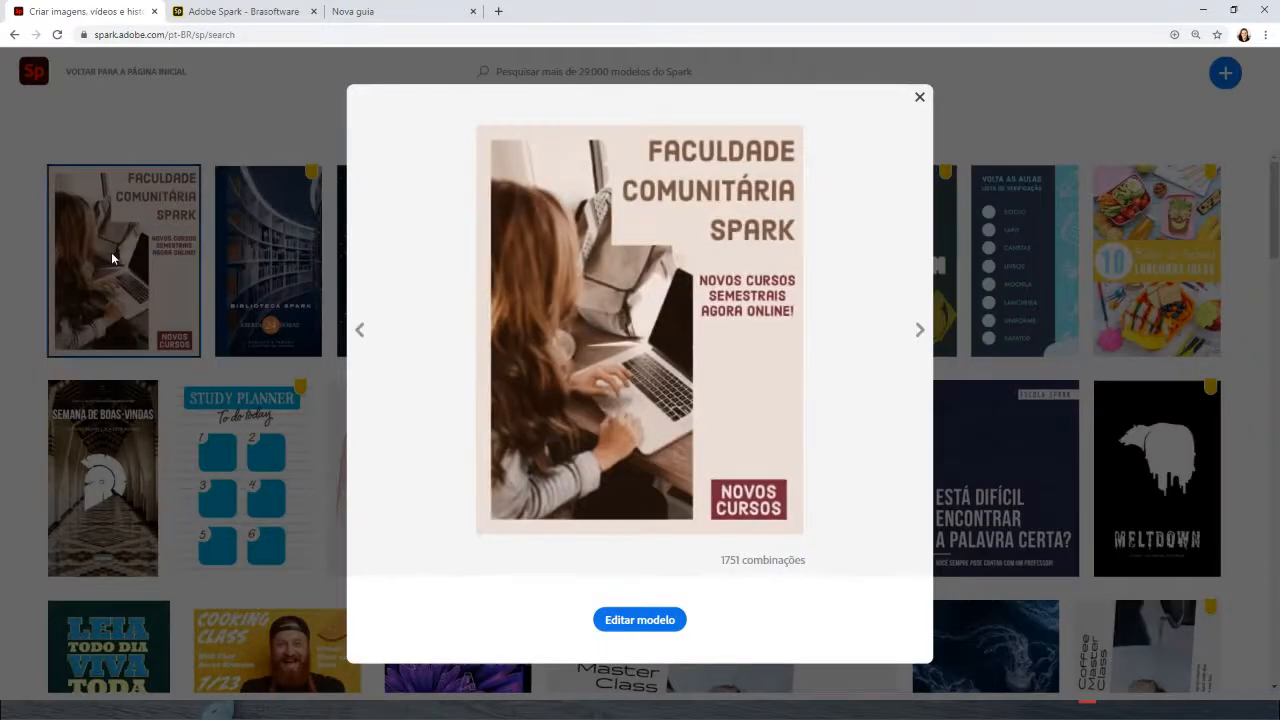
pyautogui.click(633, 622)
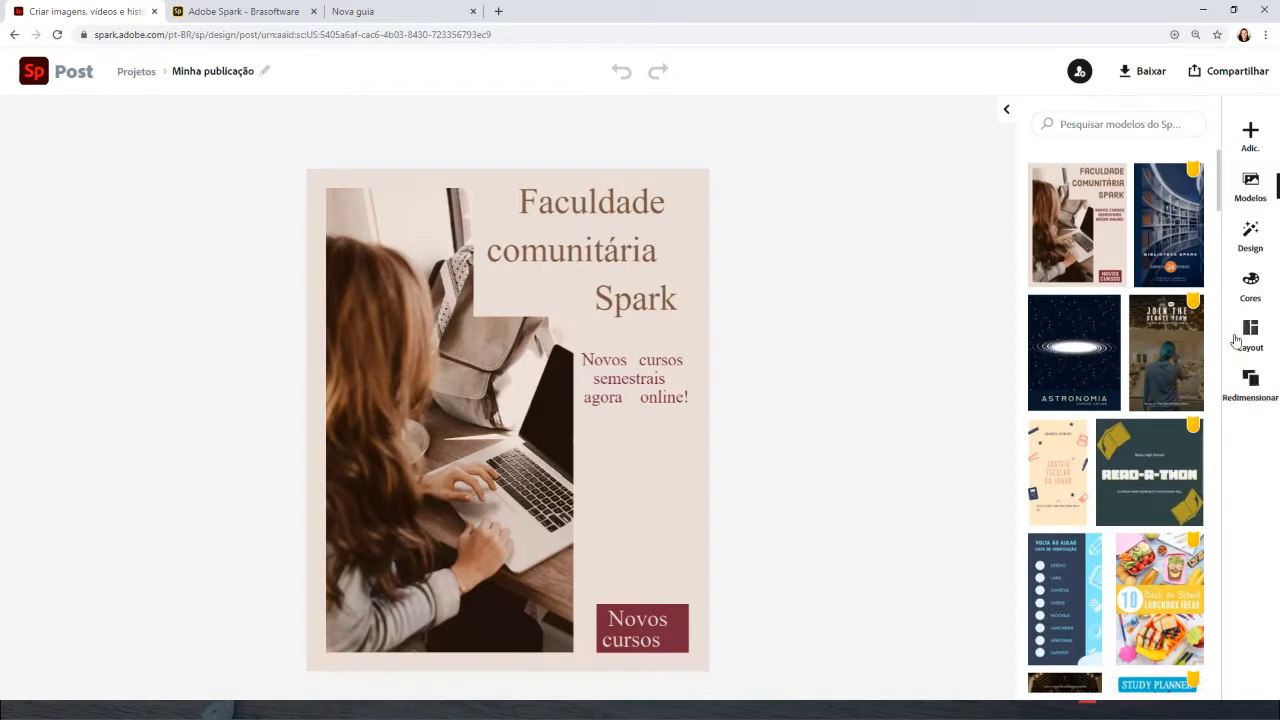
# Rename the post project to "Exemplo LIVE 2907"
pyautogui.click(265, 73)
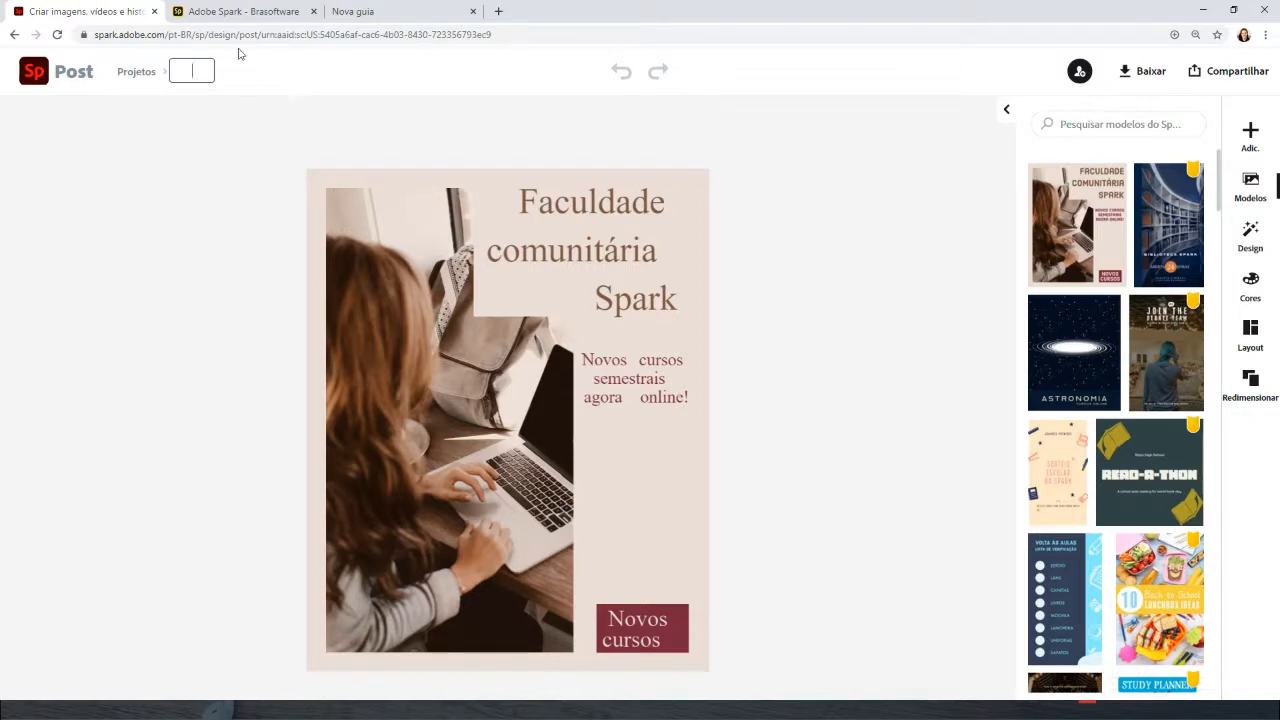
pyautogui.write('Exemplo LIVE 2907')
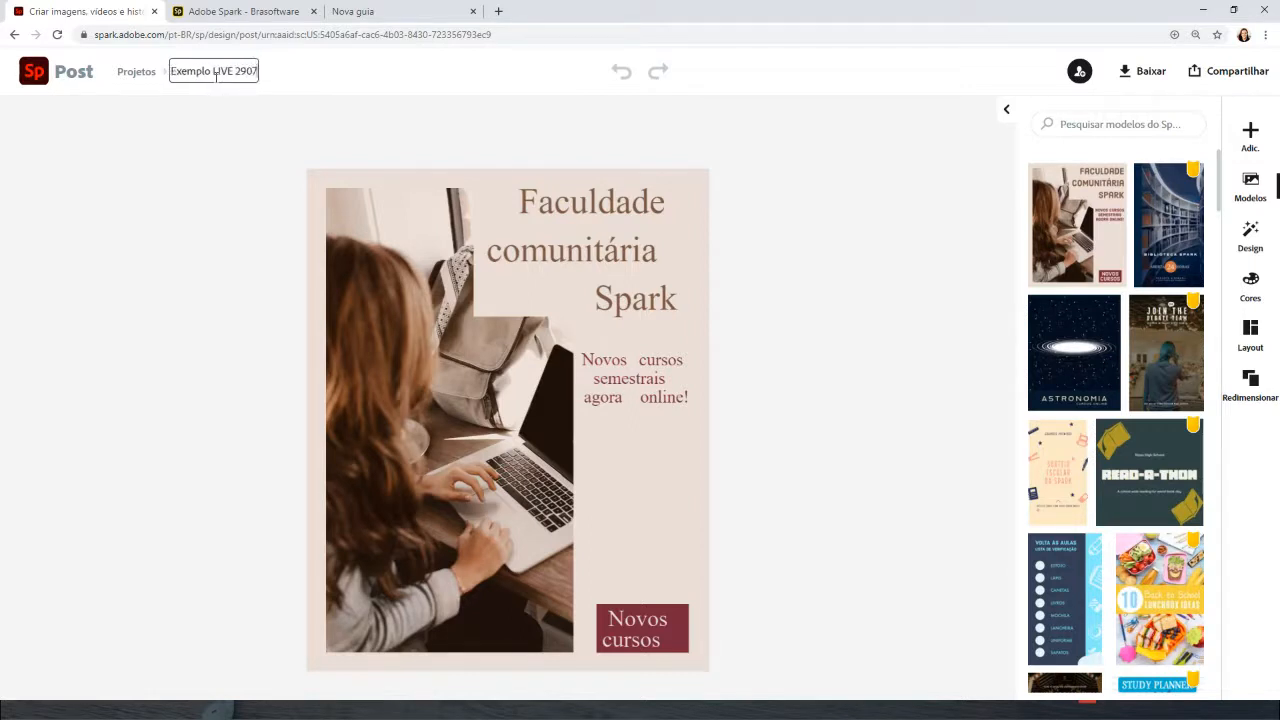
pyautogui.press('Return')
# Examine the available templates and the design variations offered for the post
pyautogui.scroll(-1, 1183, 598)
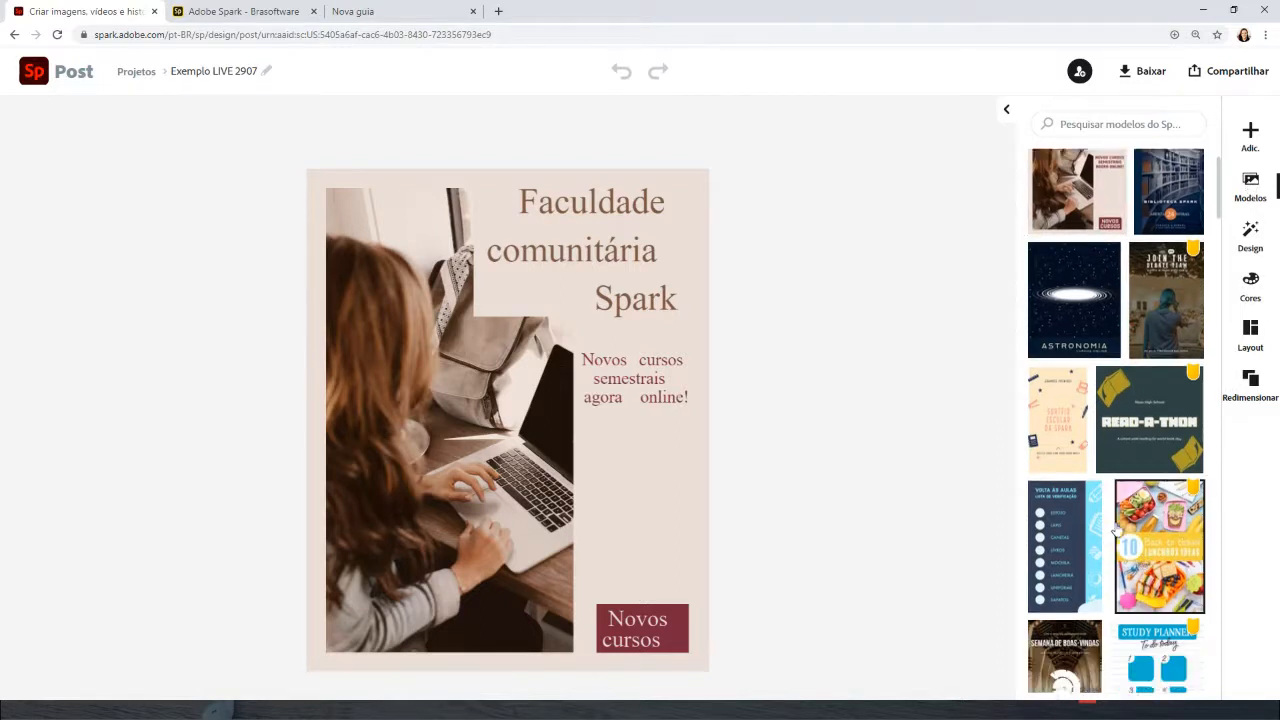
pyautogui.click(1250, 238)
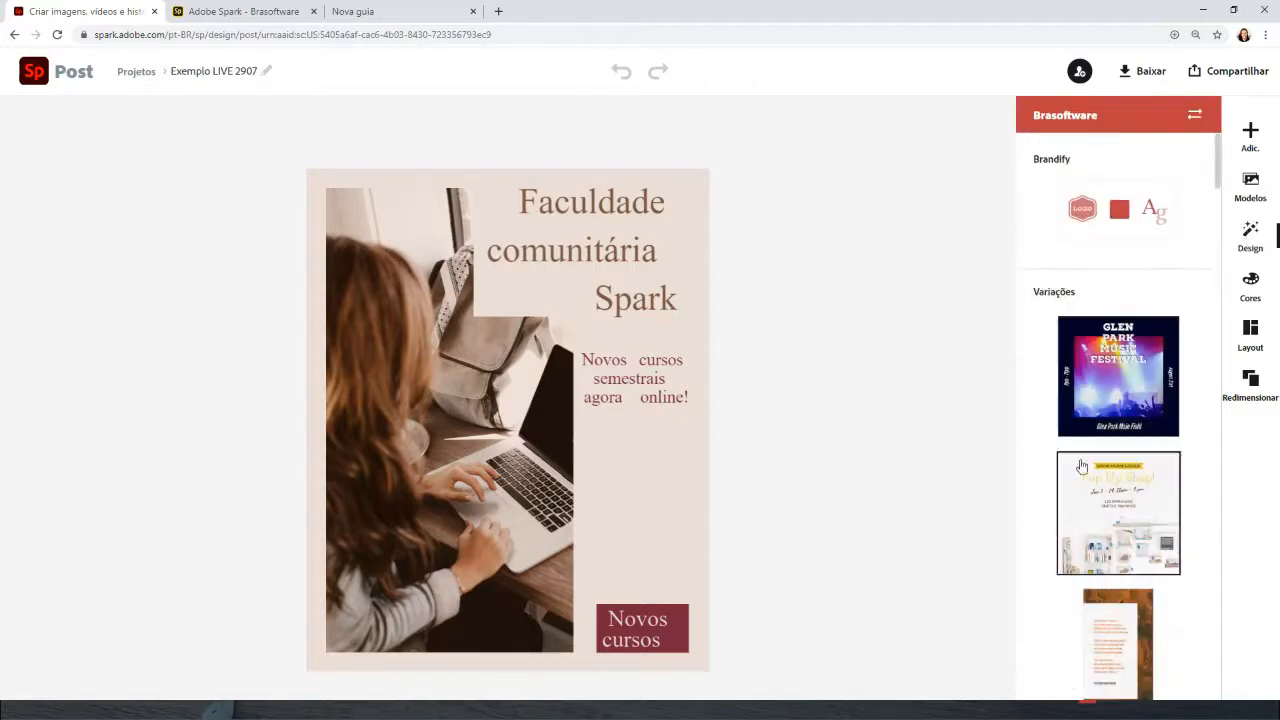
pyautogui.scroll(-4, 1127, 382)
pyautogui.scroll(-10, 1127, 382)
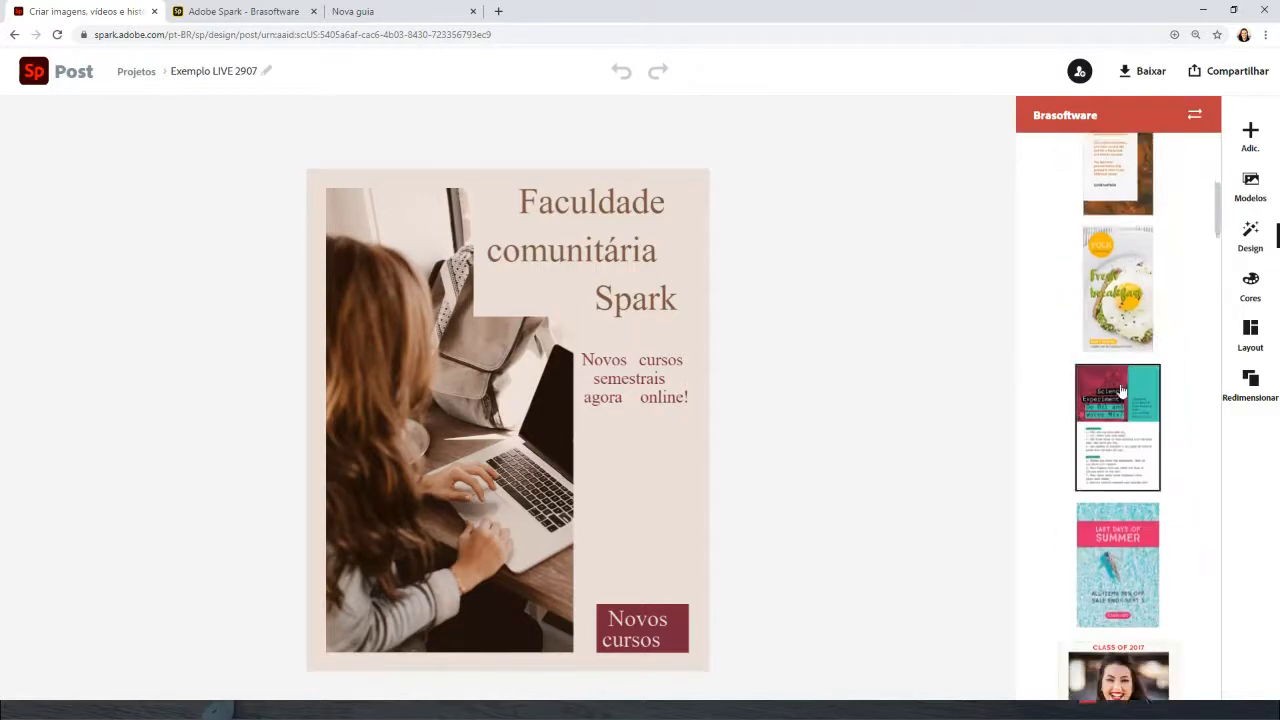
pyautogui.scroll(-10, 1121, 391)
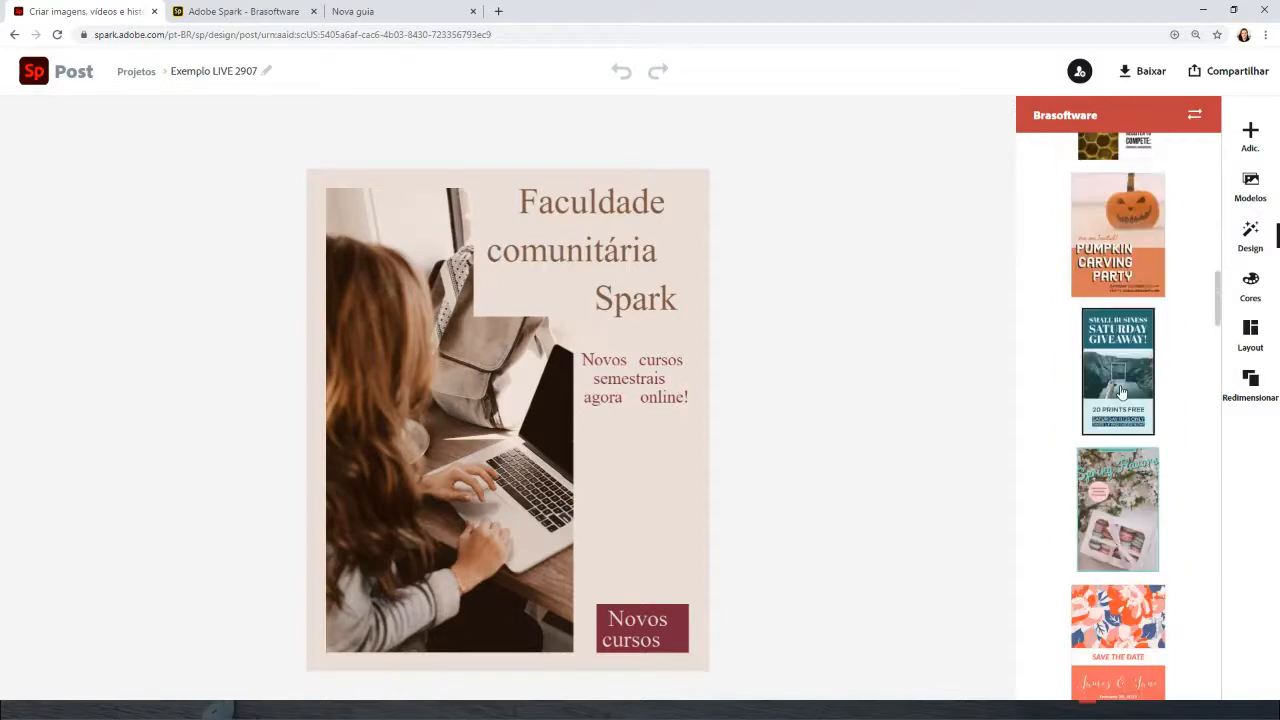
pyautogui.scroll(-7, 1122, 392)
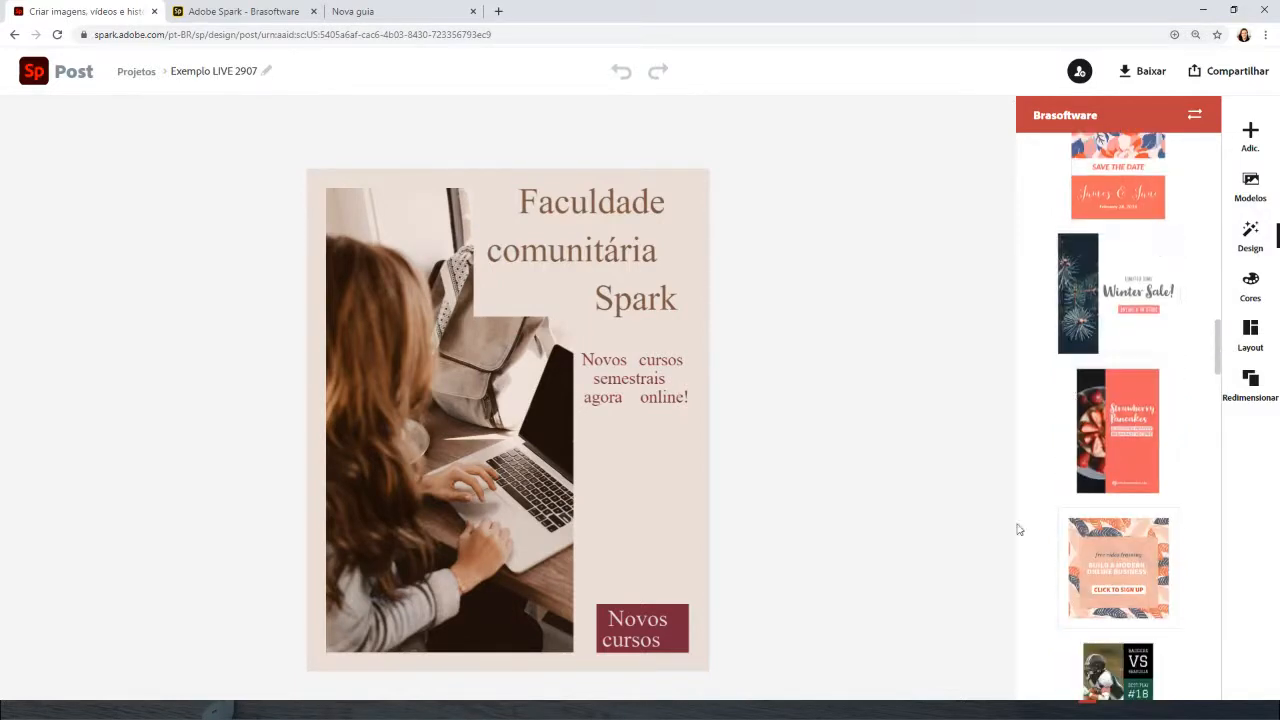
# Shuffle the post's current colours four times to try different distributions of the palette
pyautogui.click(1250, 286)
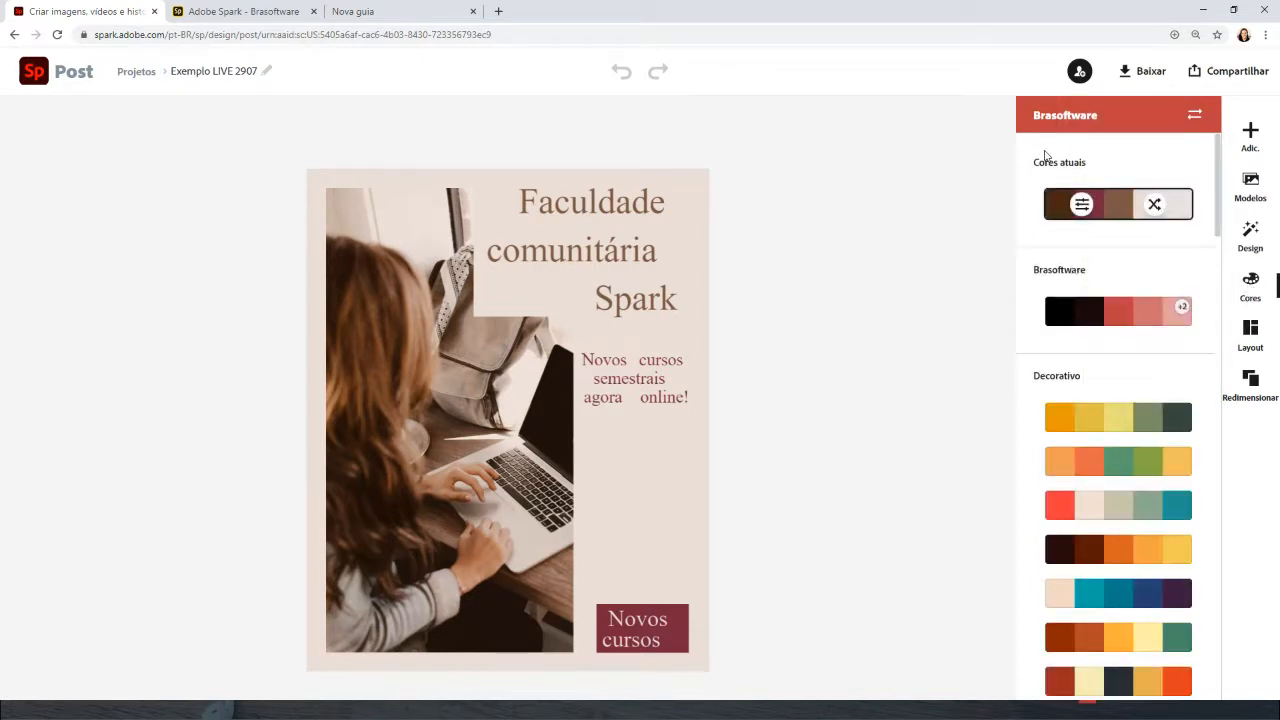
pyautogui.click(1155, 206)
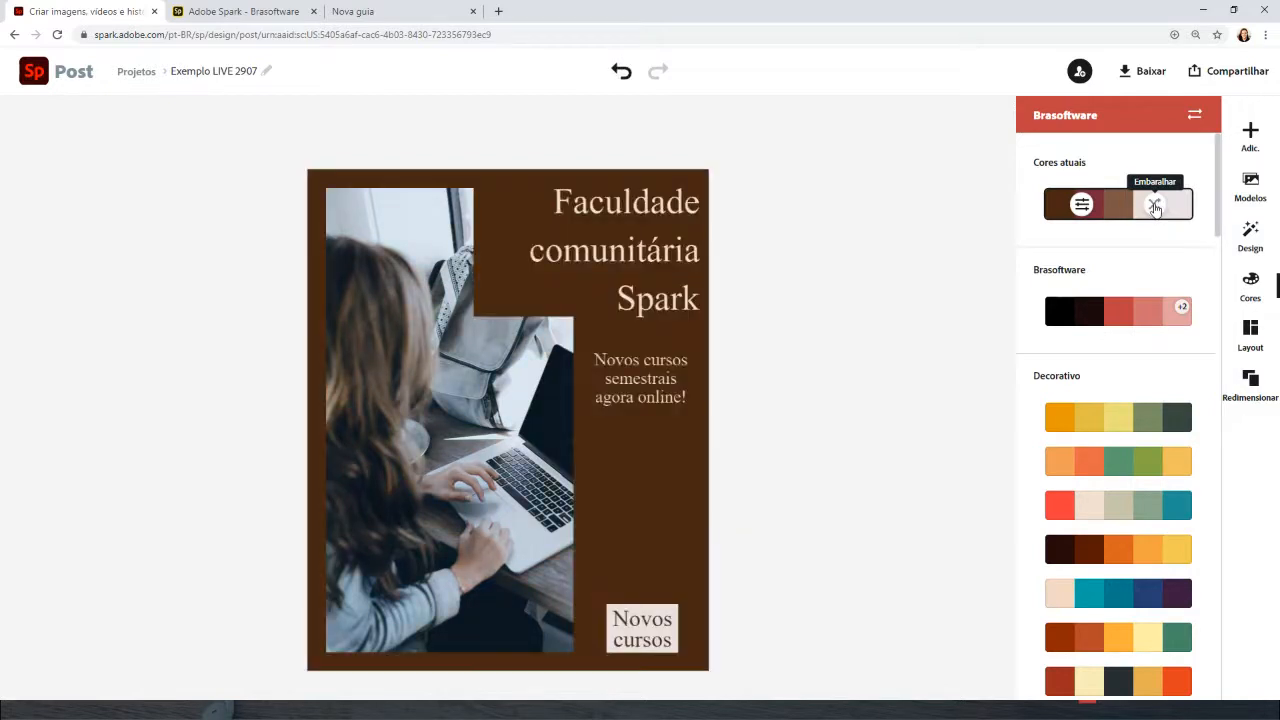
pyautogui.click(1155, 206)
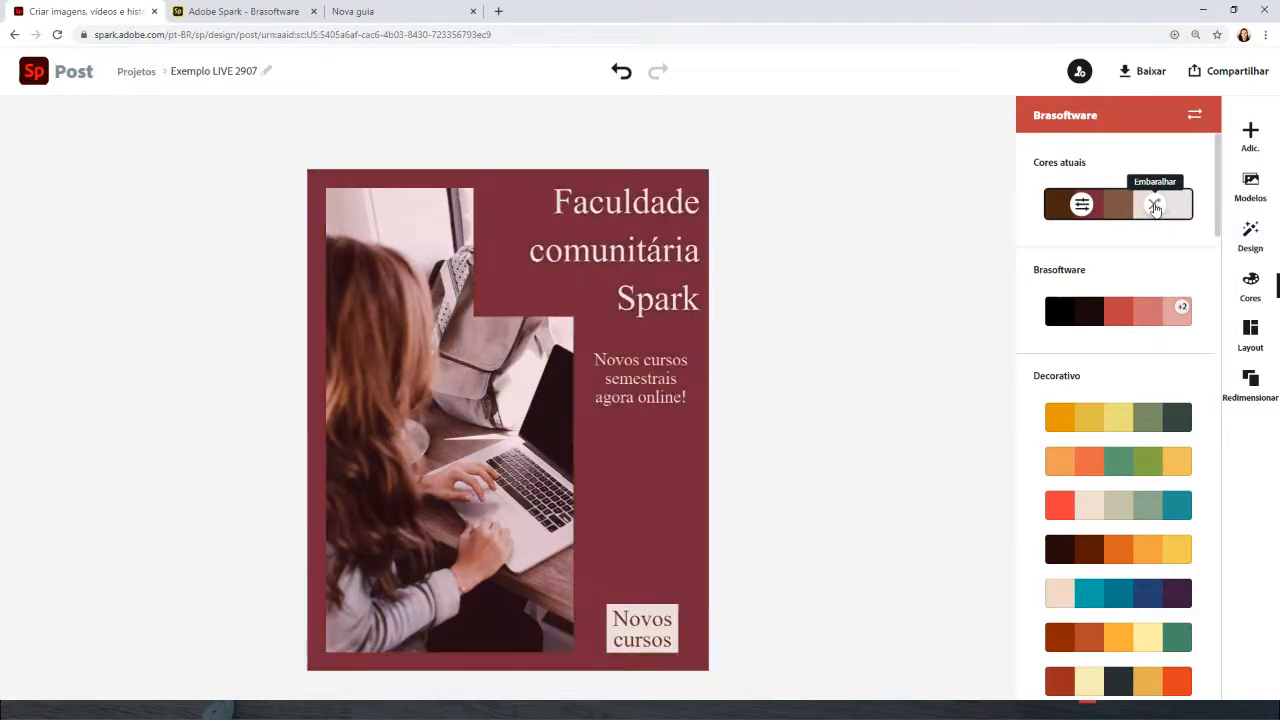
pyautogui.click(1155, 206)
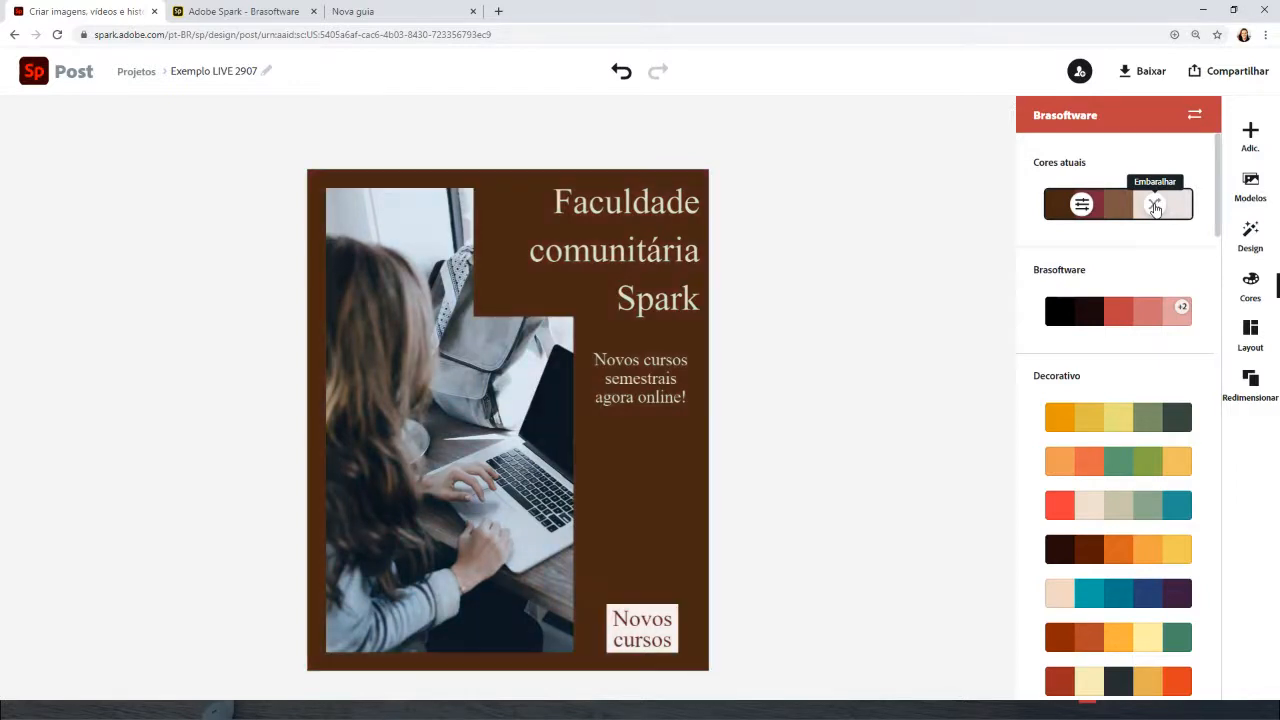
pyautogui.click(1155, 206)
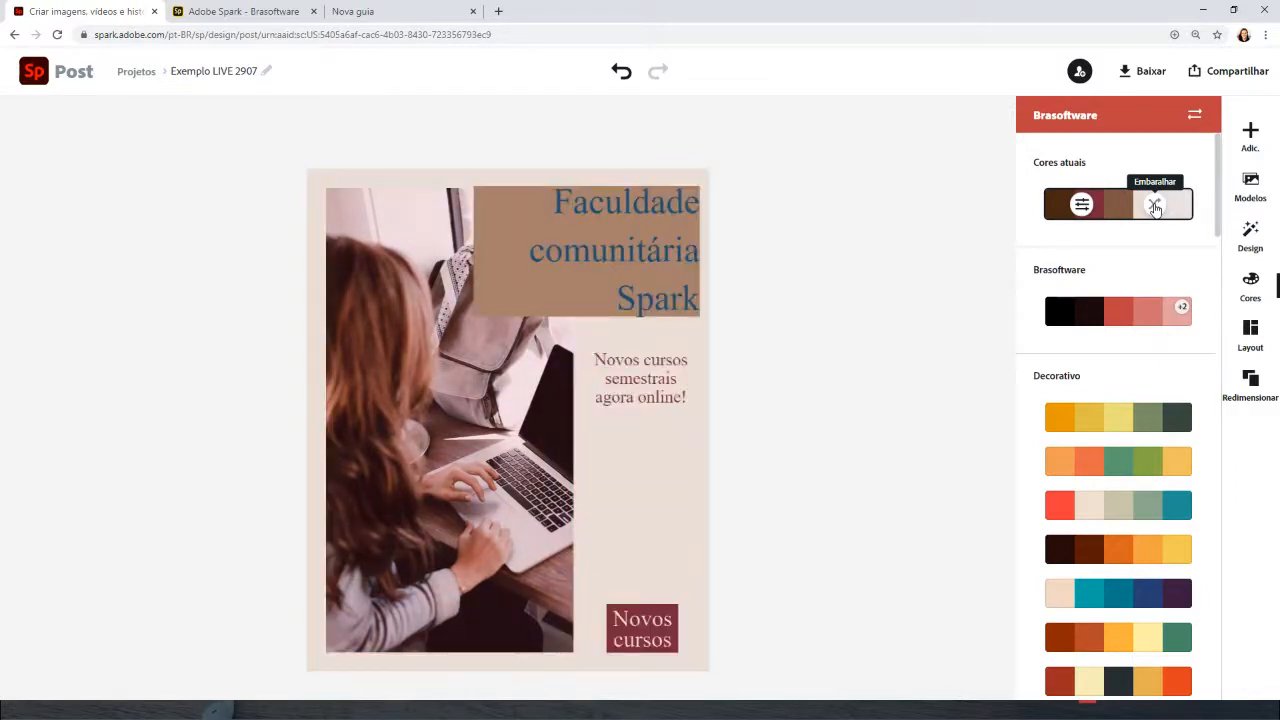
# Keep shuffling the current palette across the post's background, title box and texts to try further colour combinations
pyautogui.click(1155, 206)
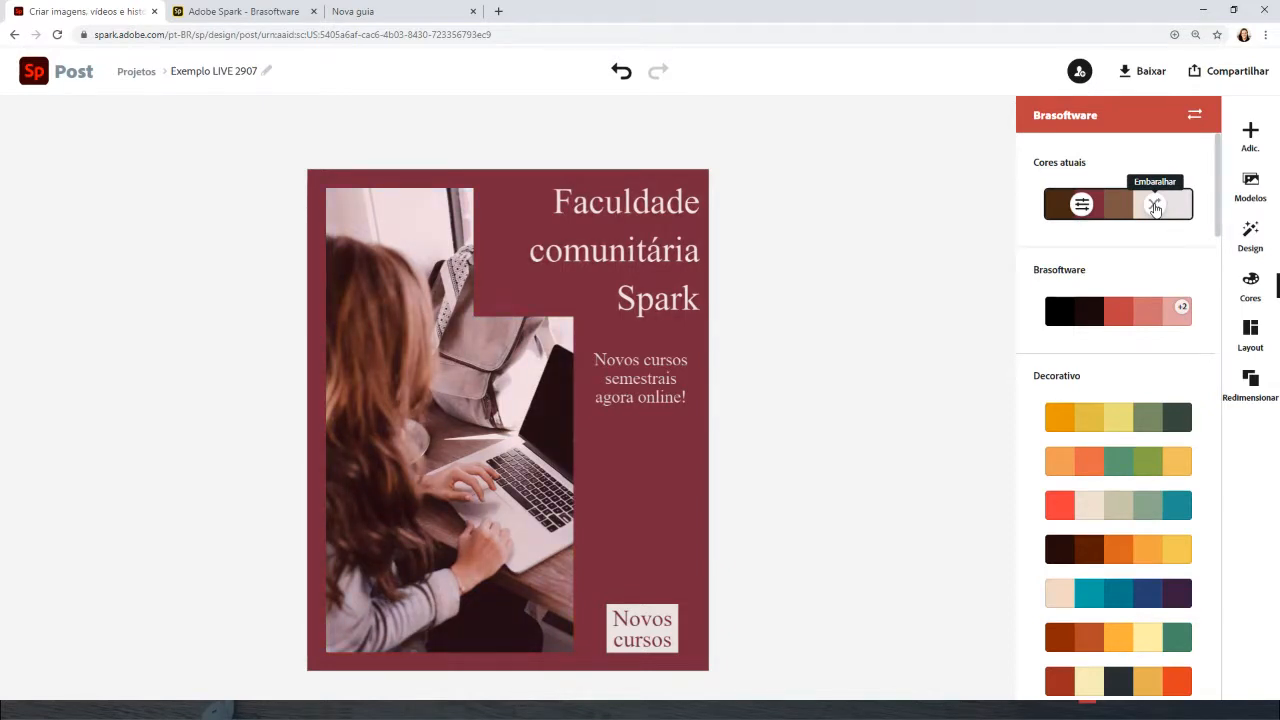
pyautogui.click(1155, 206)
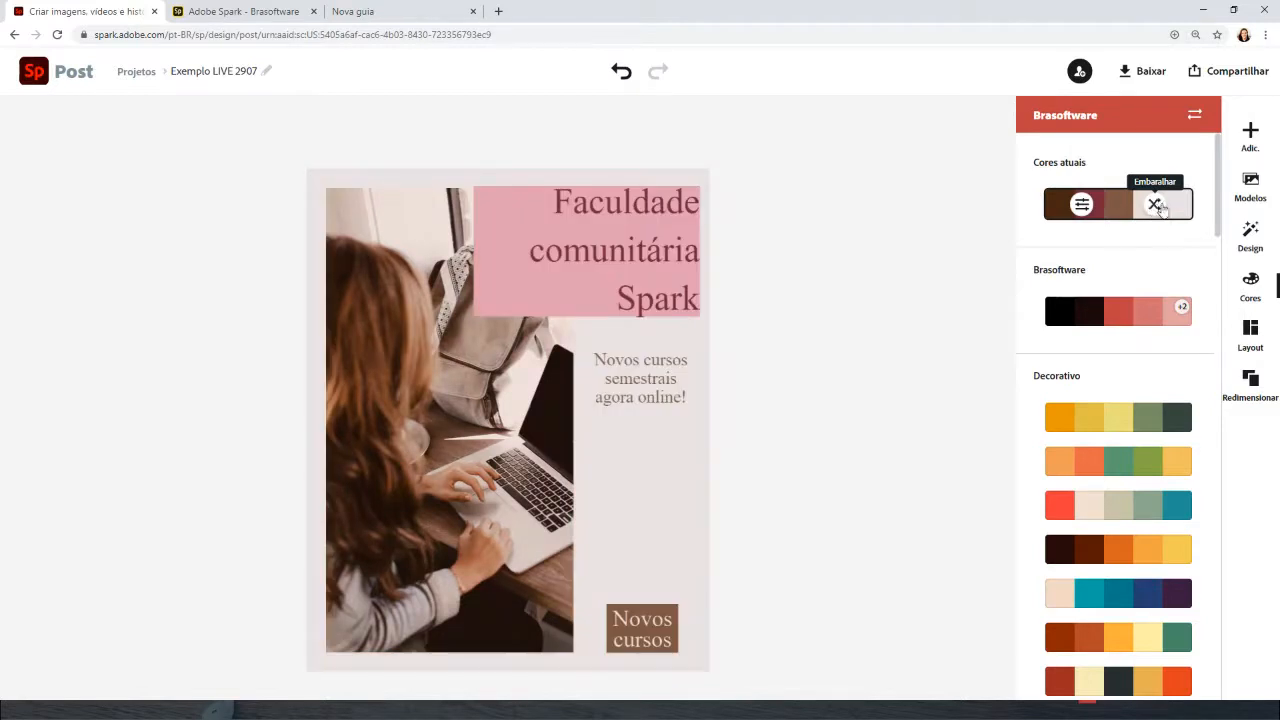
pyautogui.click(1155, 206)
pyautogui.click(1155, 206)
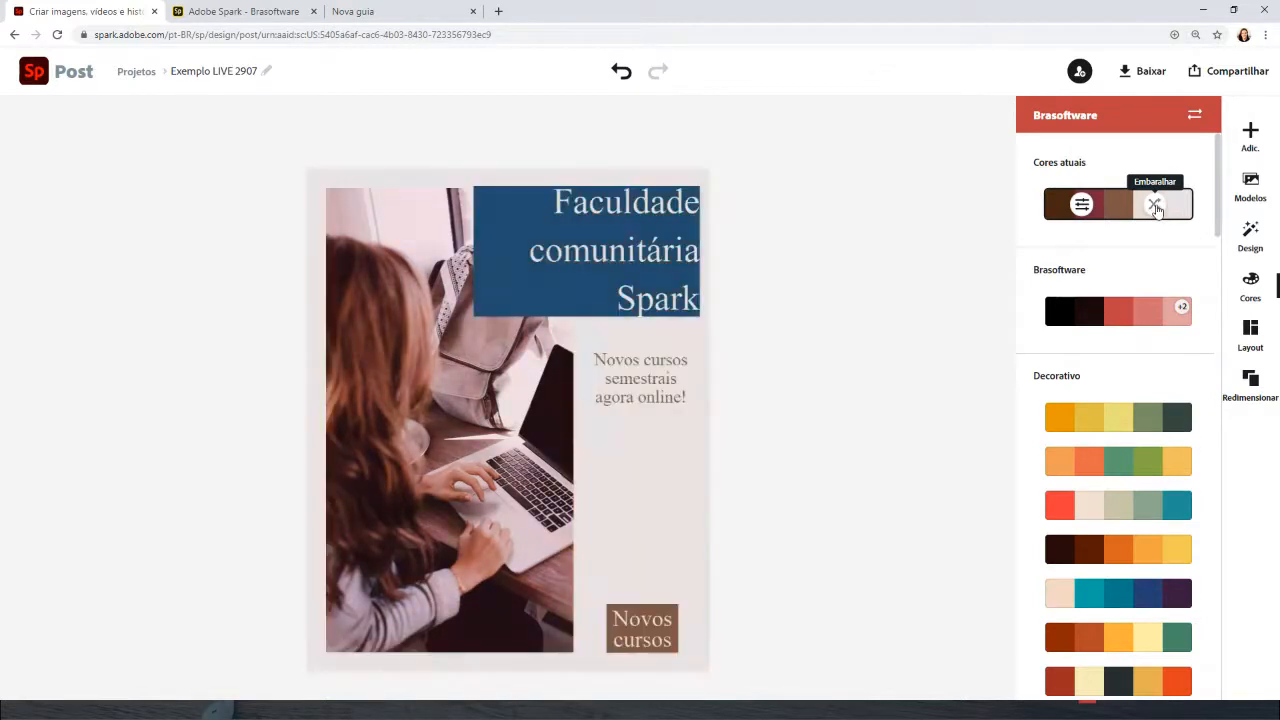
pyautogui.click(1155, 206)
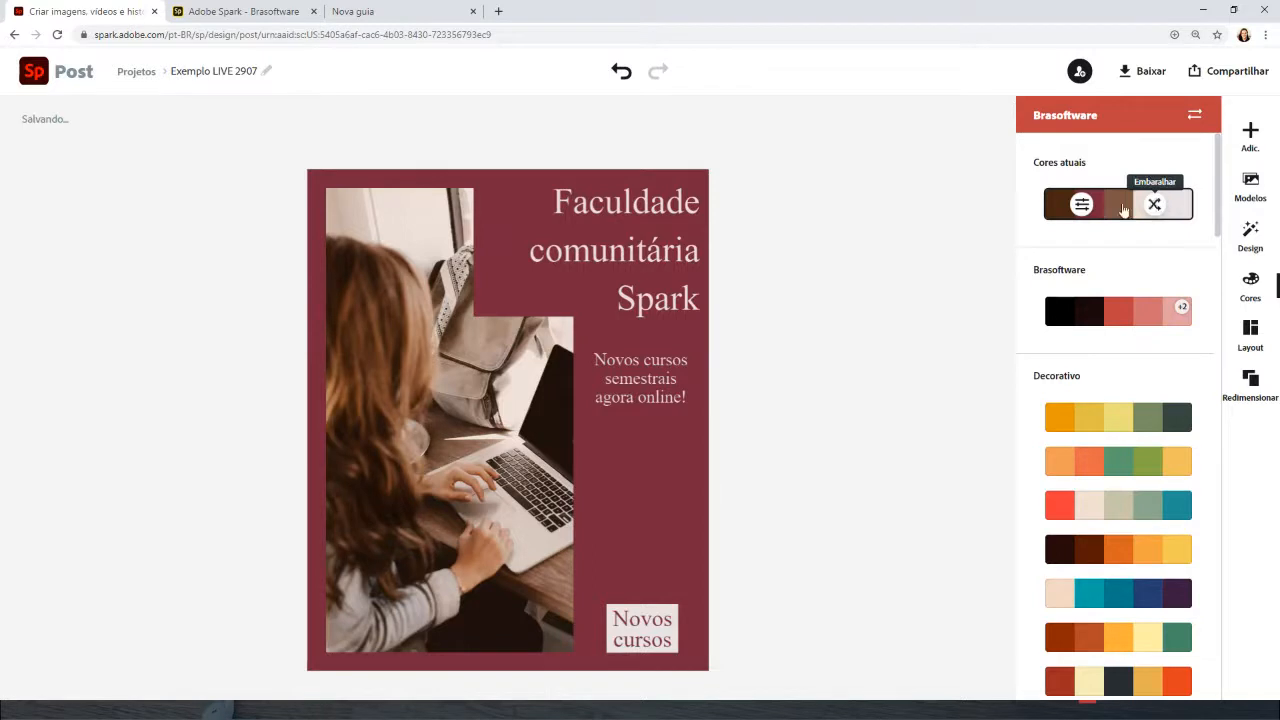
pyautogui.click(1155, 206)
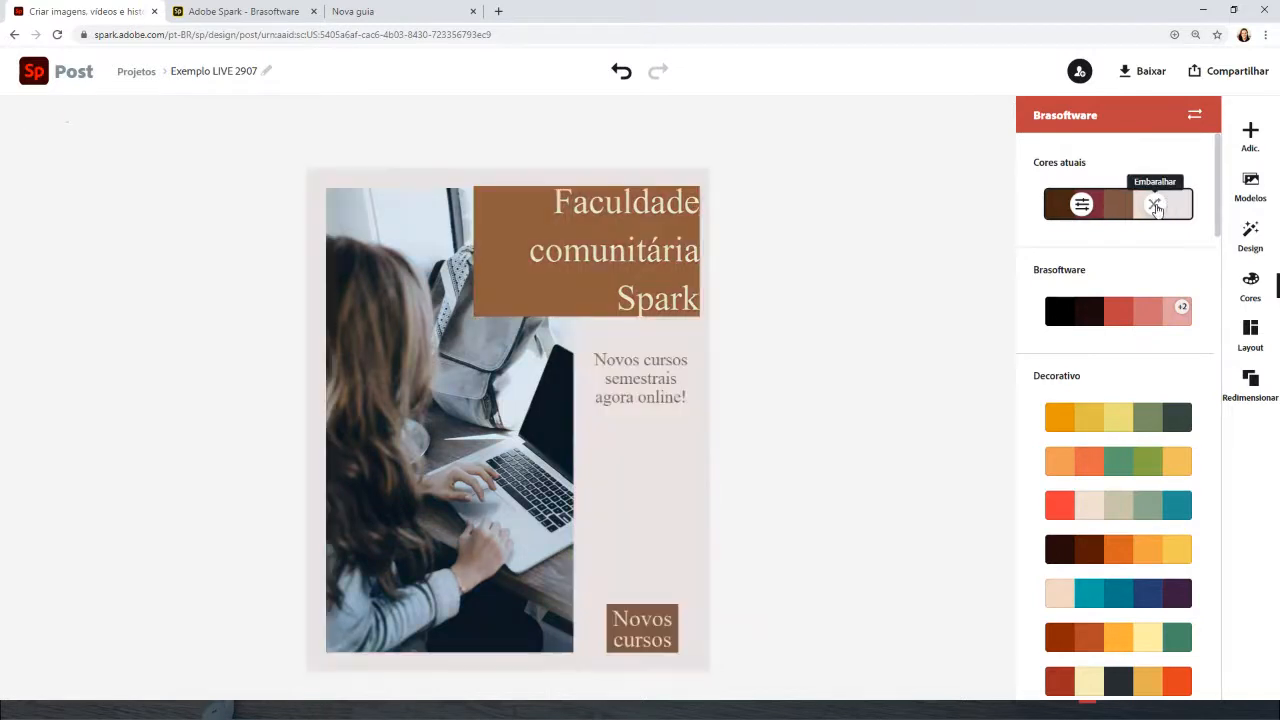
pyautogui.click(1155, 206)
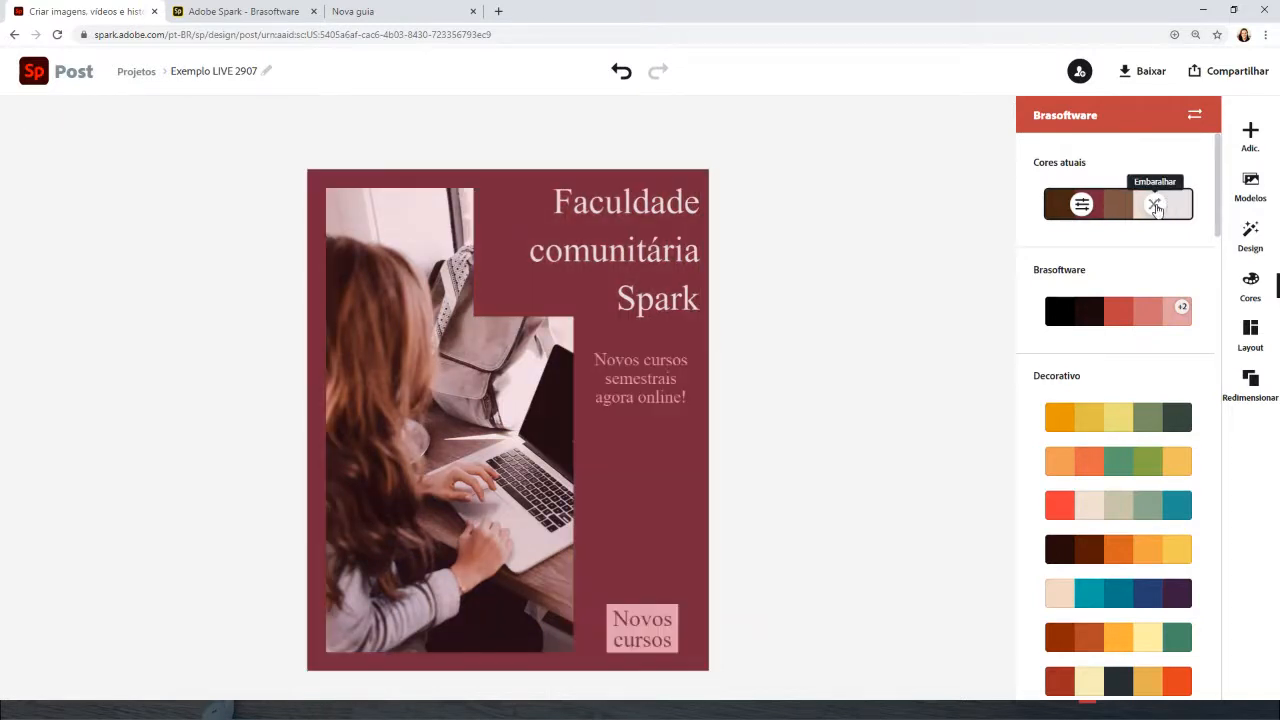
pyautogui.click(1155, 206)
pyautogui.click(1155, 206)
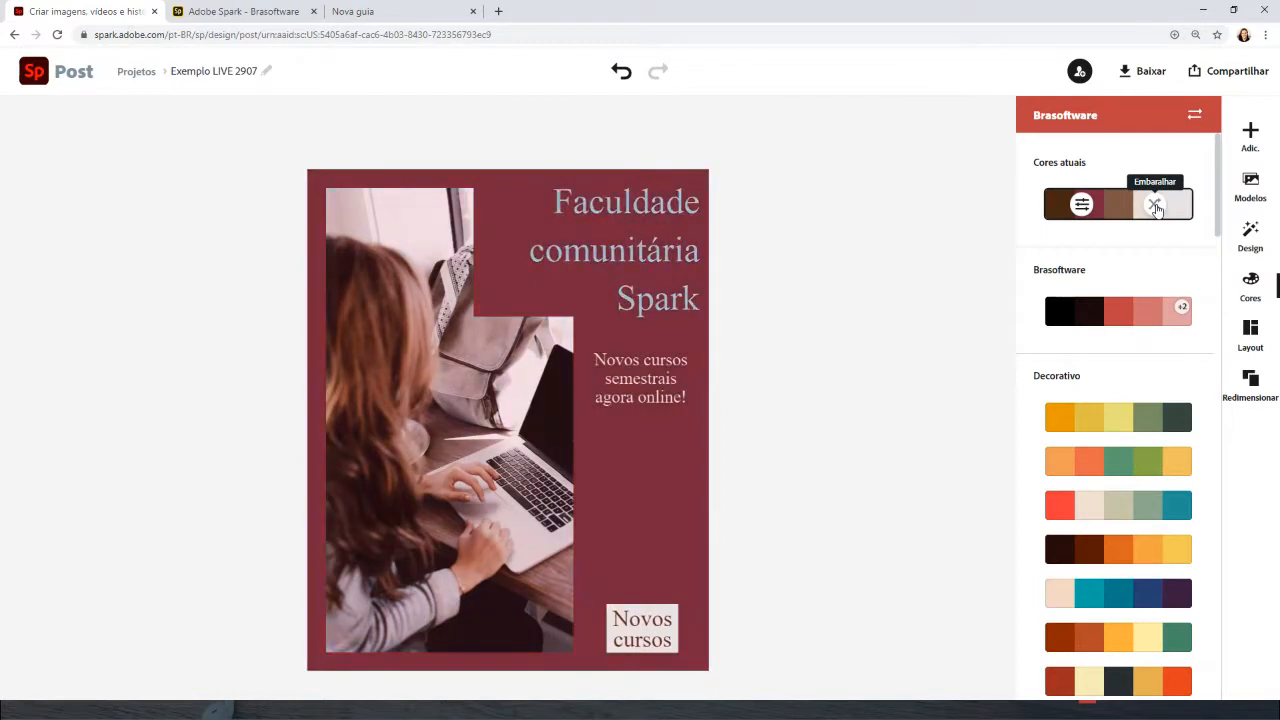
pyautogui.click(1155, 206)
pyautogui.click(1155, 206)
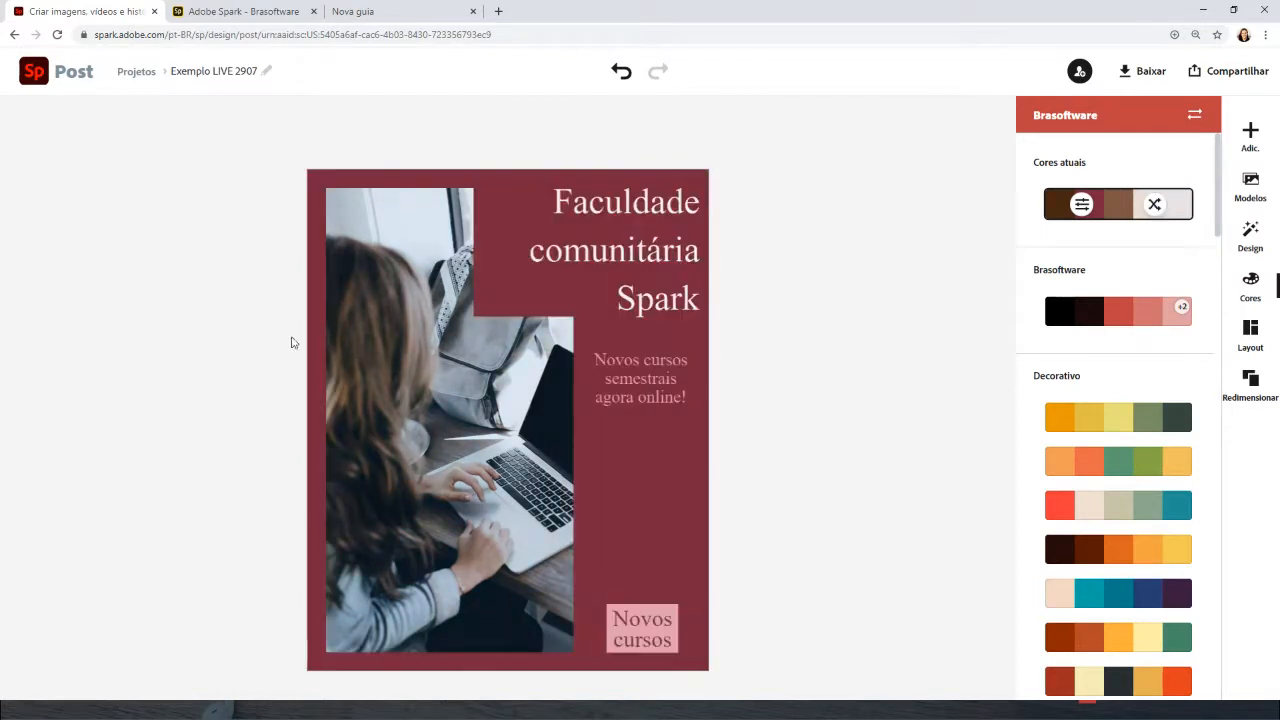
pyautogui.click(1155, 206)
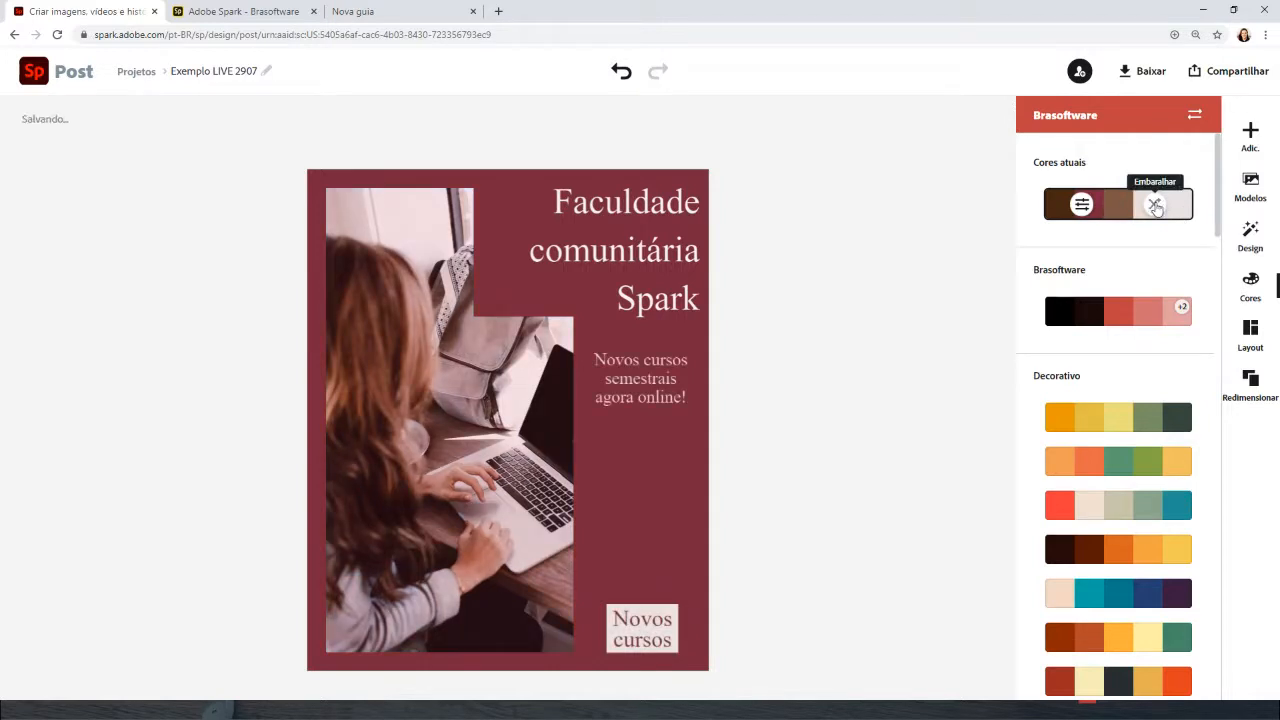
pyautogui.click(1155, 206)
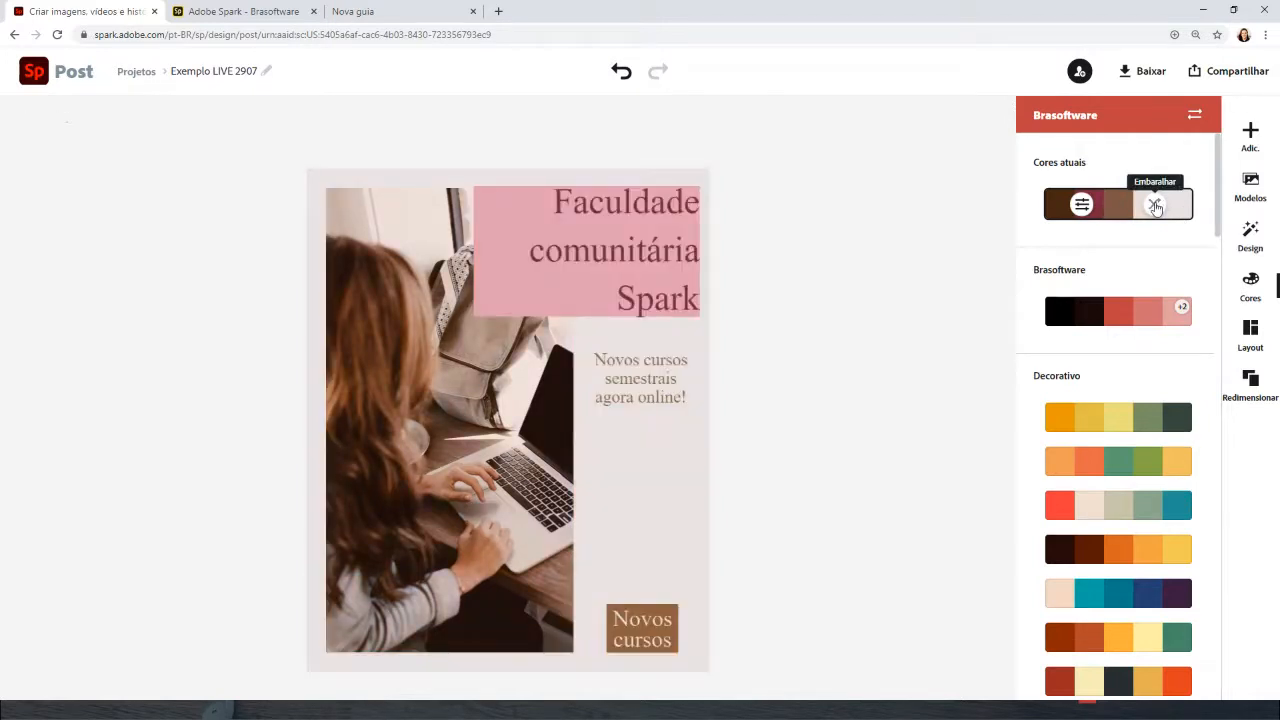
pyautogui.click(1155, 206)
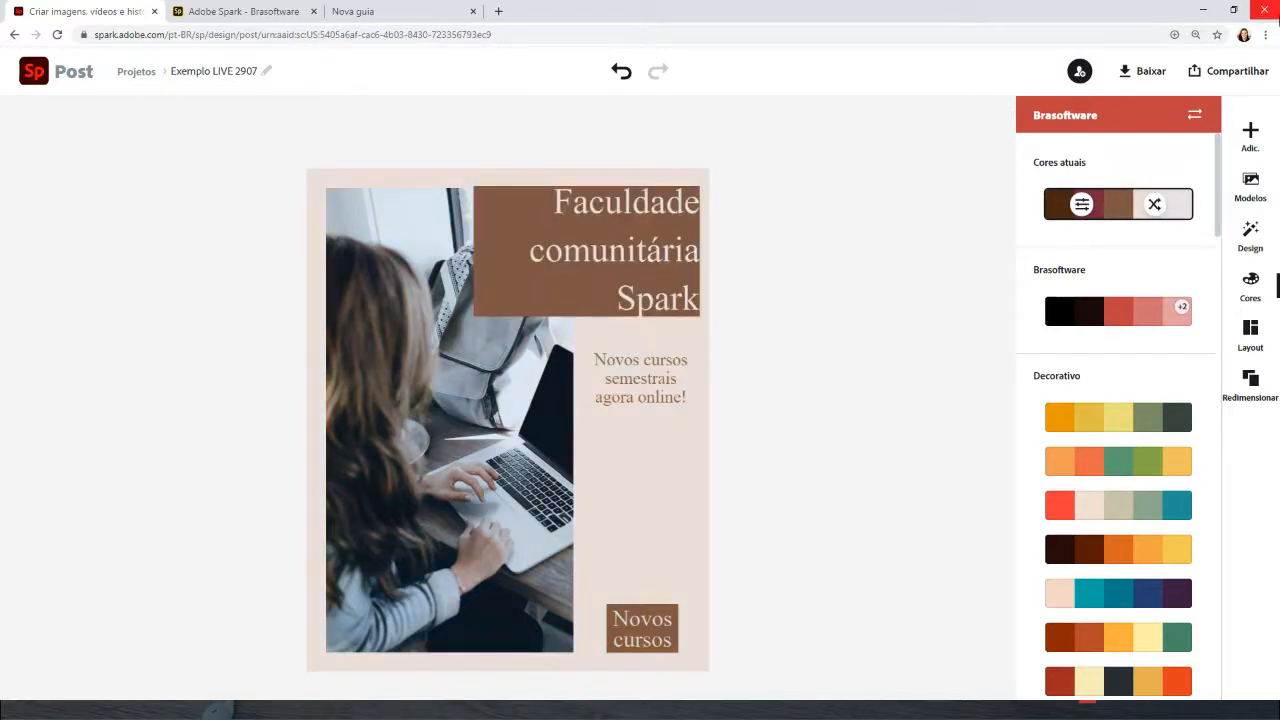
pyautogui.click(1155, 205)
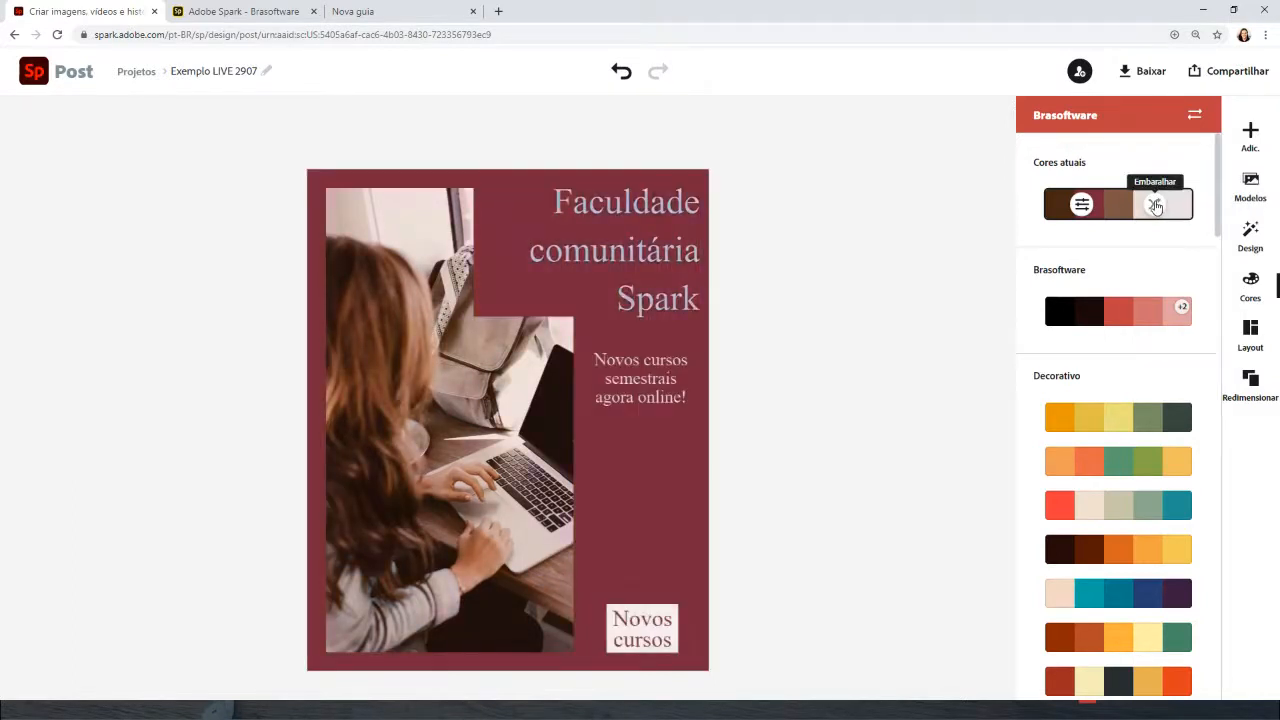
pyautogui.click(1155, 205)
pyautogui.click(1155, 205)
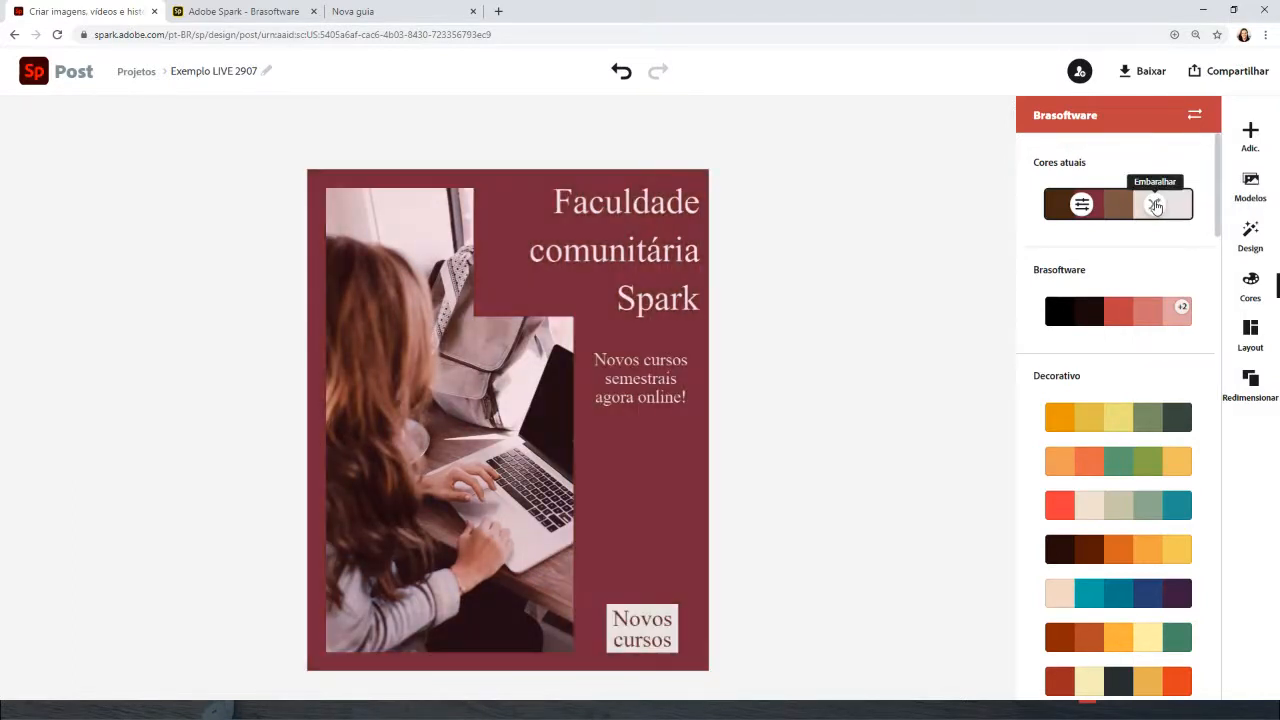
pyautogui.click(1155, 205)
pyautogui.click(1155, 205)
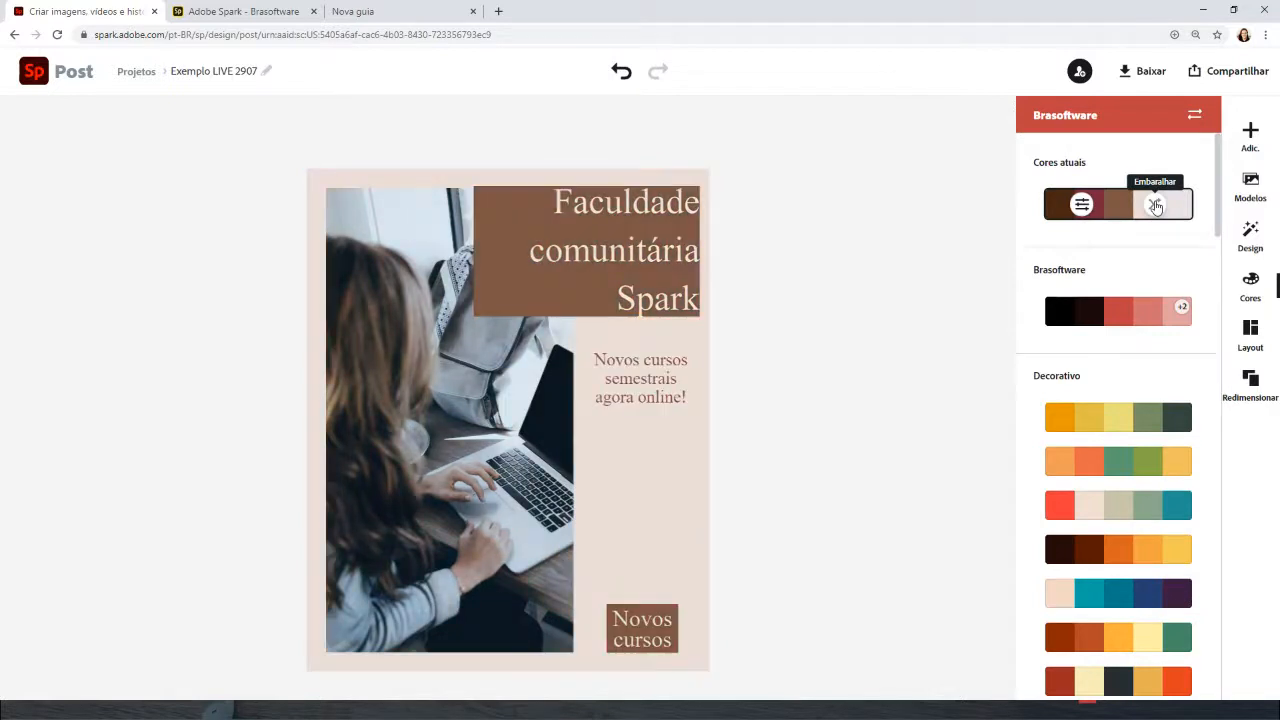
pyautogui.click(1155, 205)
pyautogui.click(1155, 205)
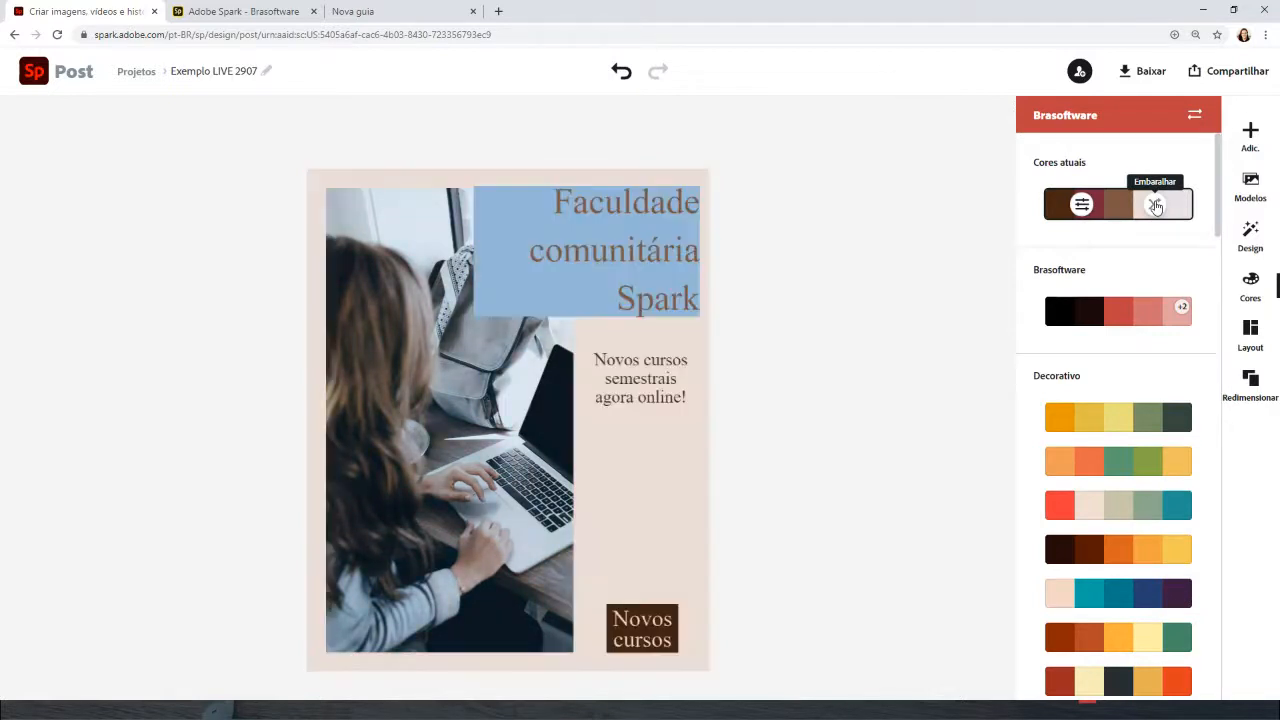
pyautogui.click(1155, 205)
pyautogui.click(1155, 205)
pyautogui.click(1155, 205)
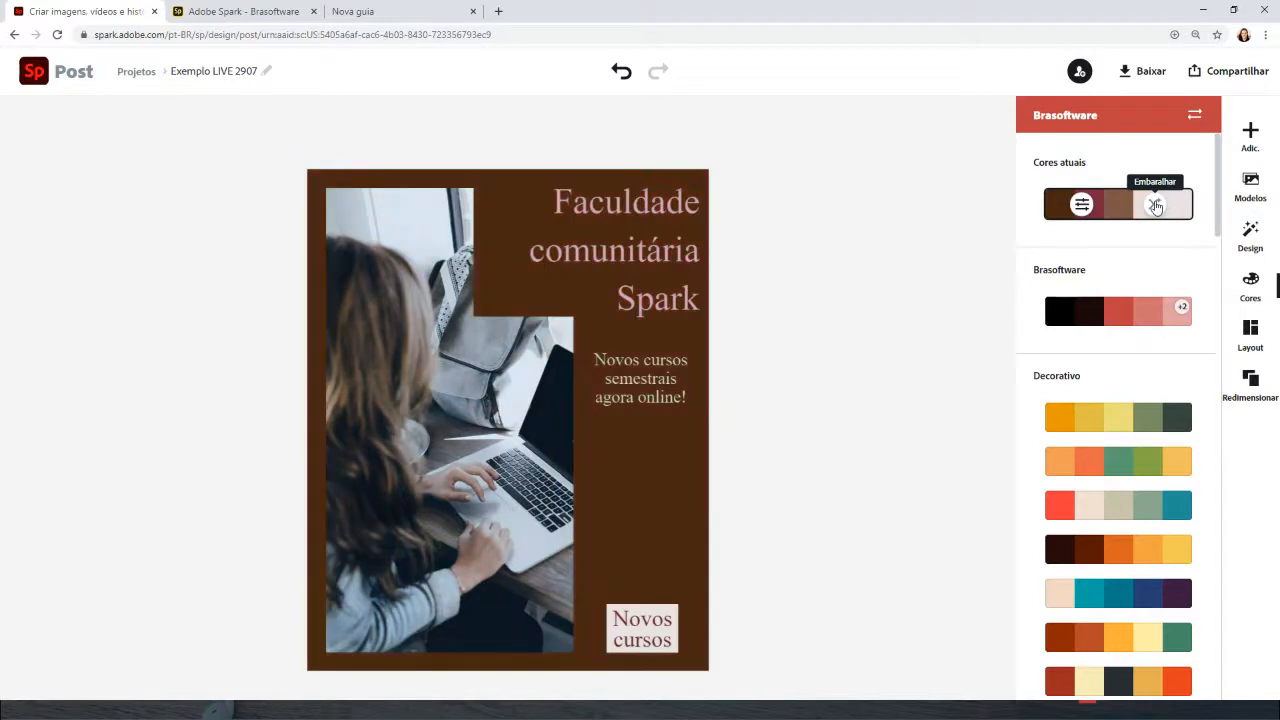
pyautogui.click(1155, 205)
pyautogui.click(1155, 205)
pyautogui.click(1155, 205)
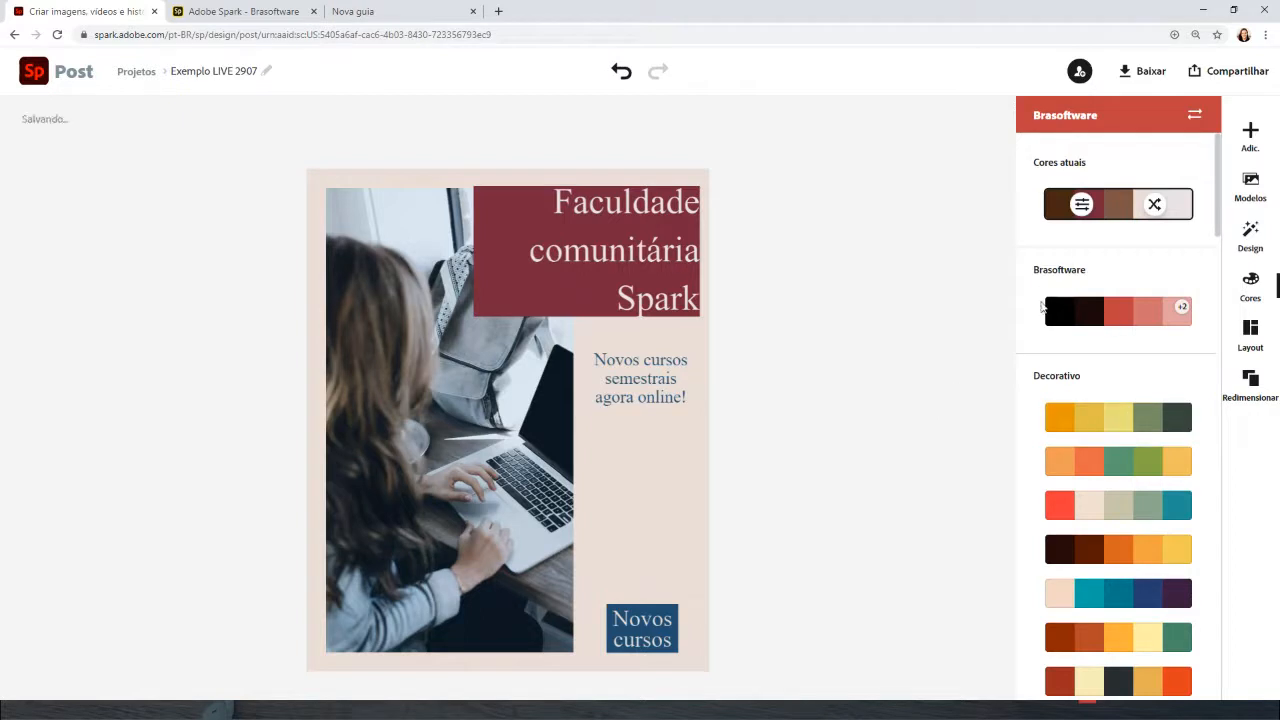
# Apply the Brasoftware brand palette to the post and shuffle it until the background is pink, the title box dark red and the "Novos cursos" label black
pyautogui.click(1116, 314)
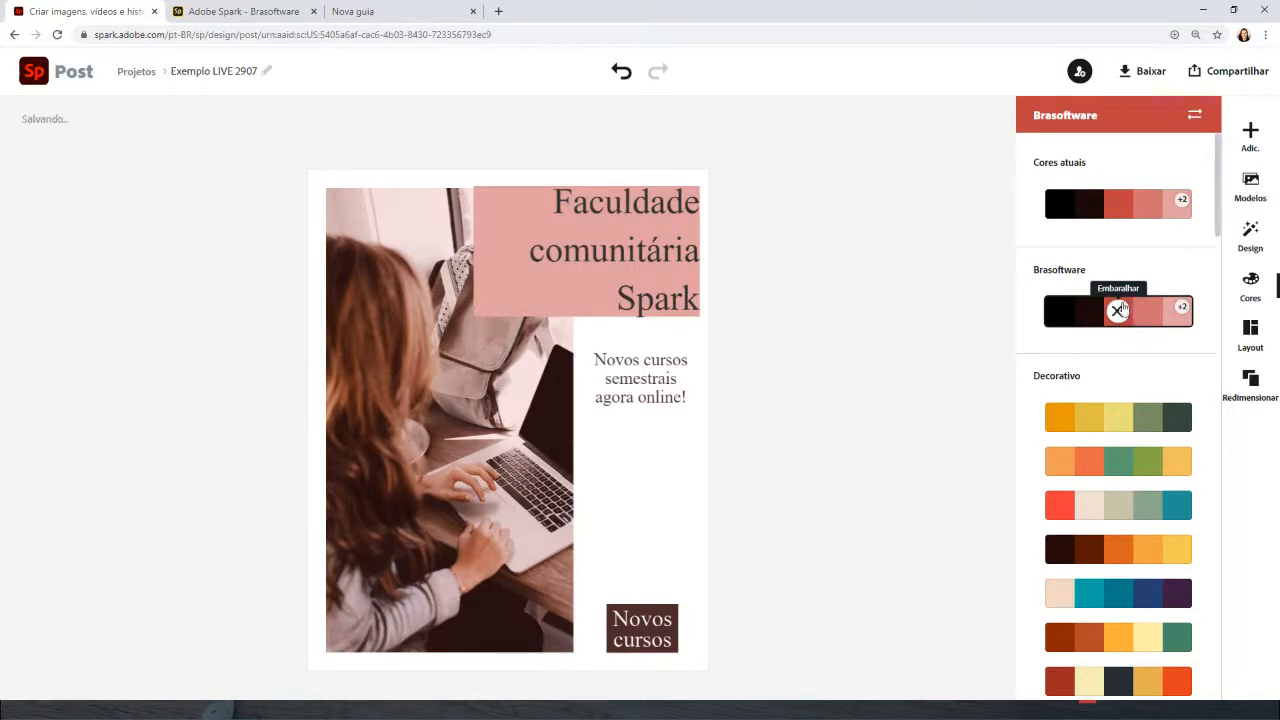
pyautogui.click(1118, 313)
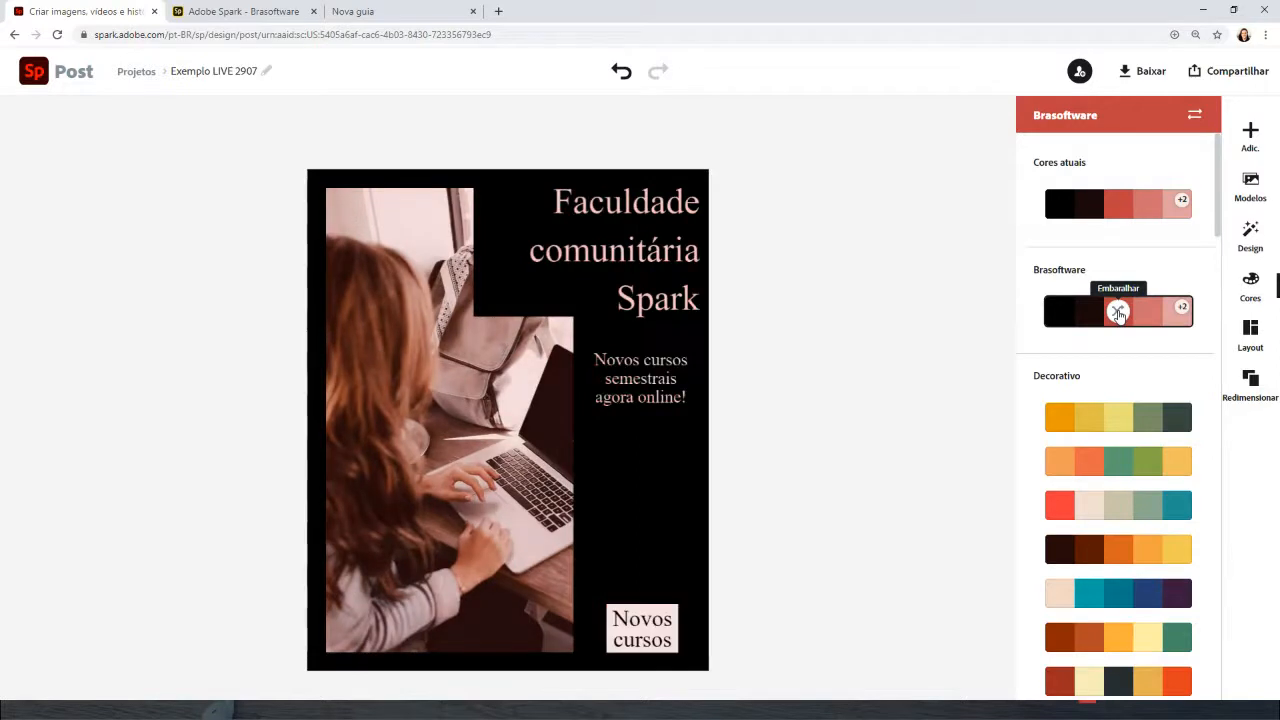
pyautogui.click(1118, 313)
pyautogui.click(1118, 313)
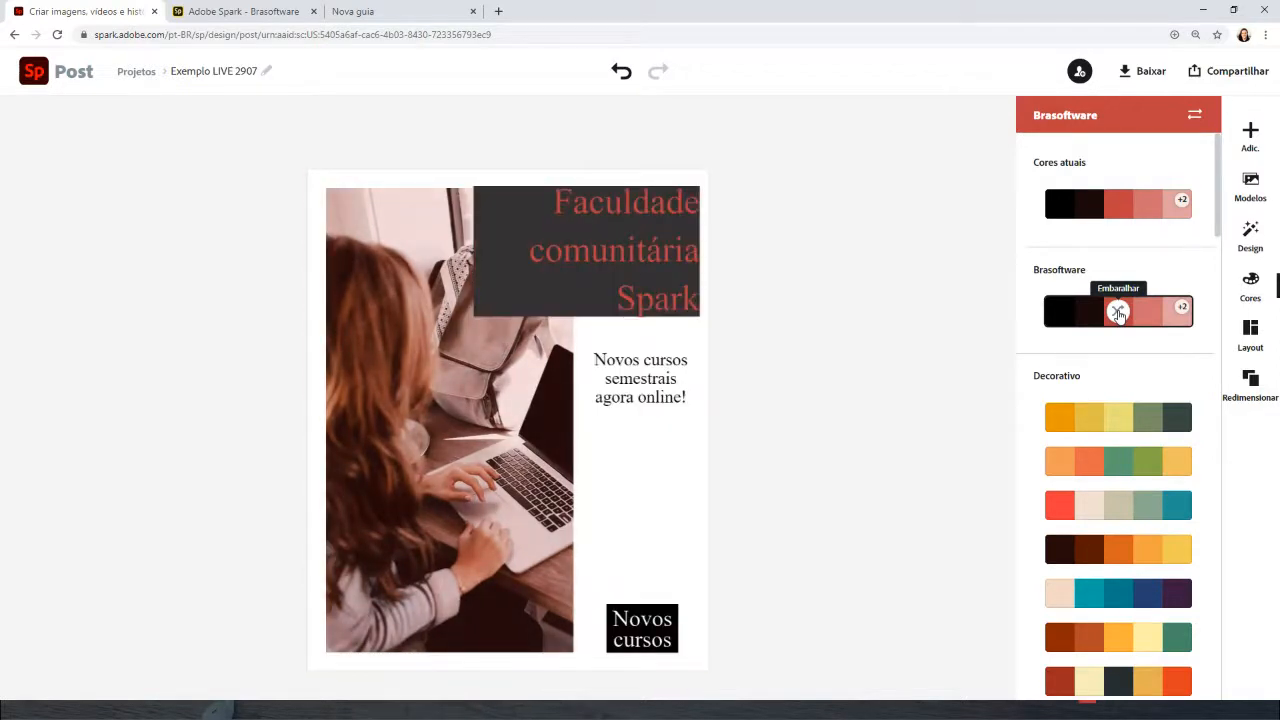
pyautogui.click(1118, 313)
pyautogui.click(1118, 313)
pyautogui.click(1118, 313)
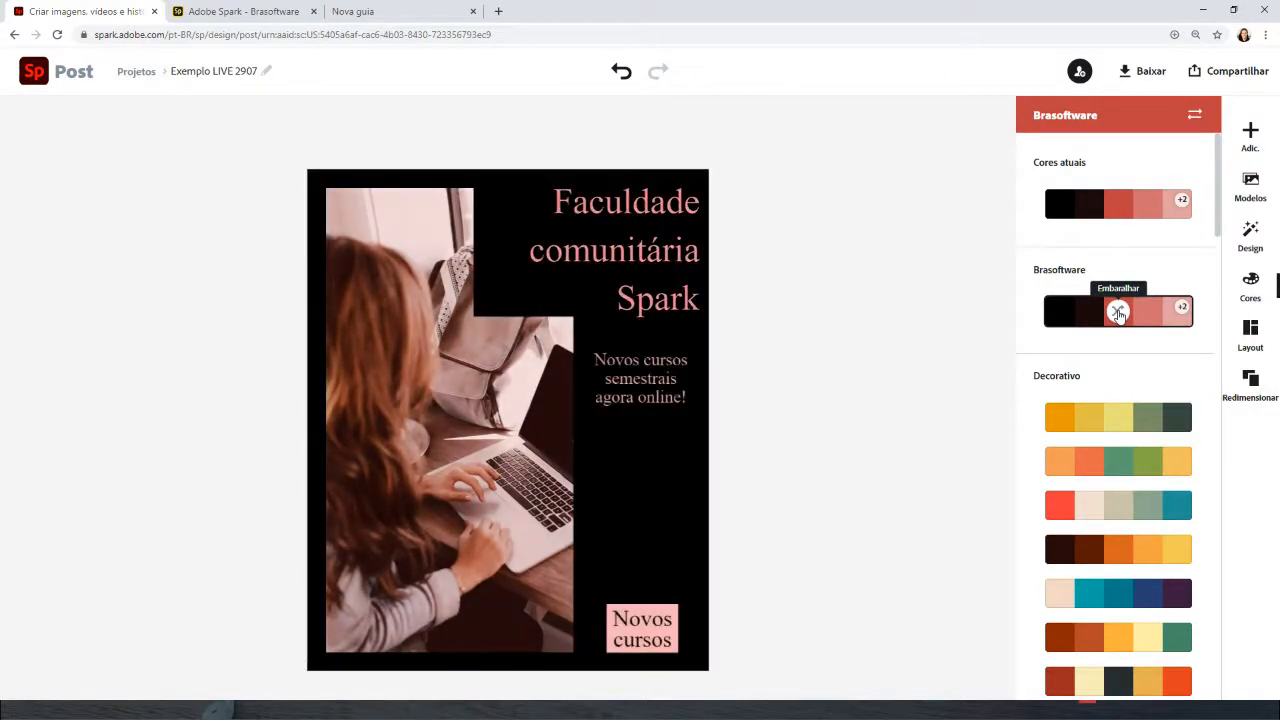
pyautogui.click(1118, 313)
pyautogui.click(1118, 313)
pyautogui.click(1118, 313)
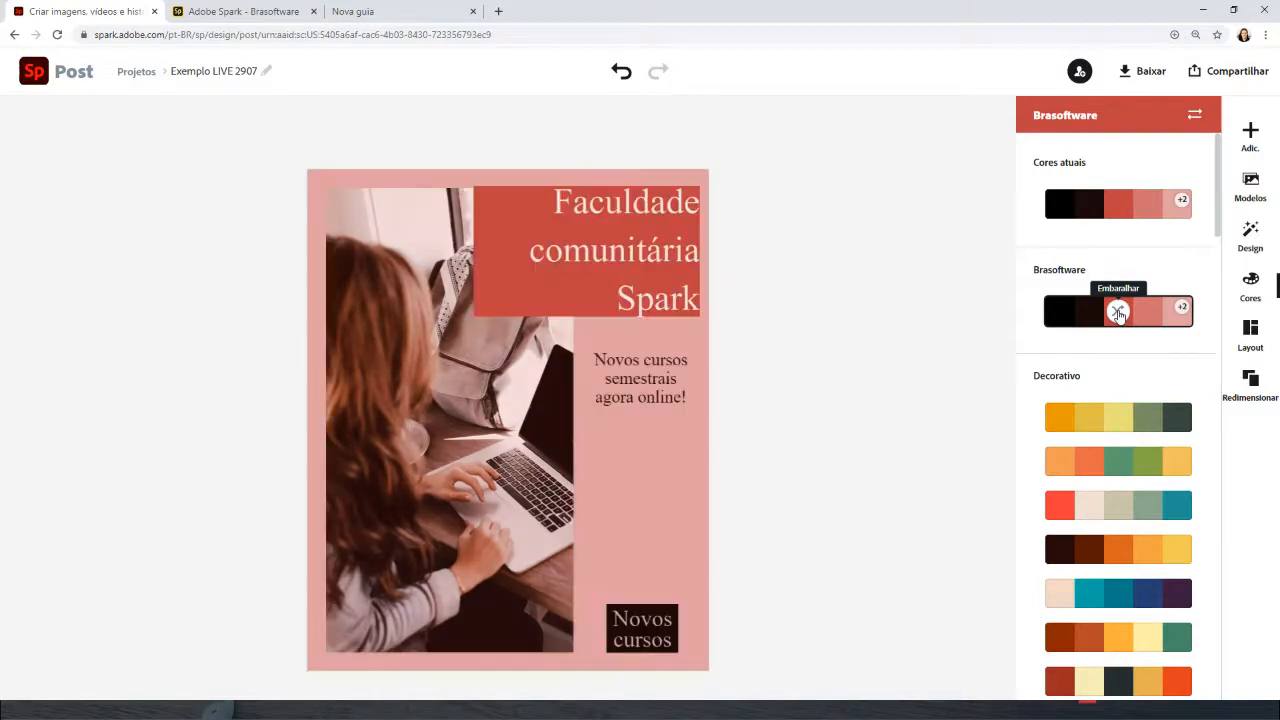
pyautogui.click(1118, 313)
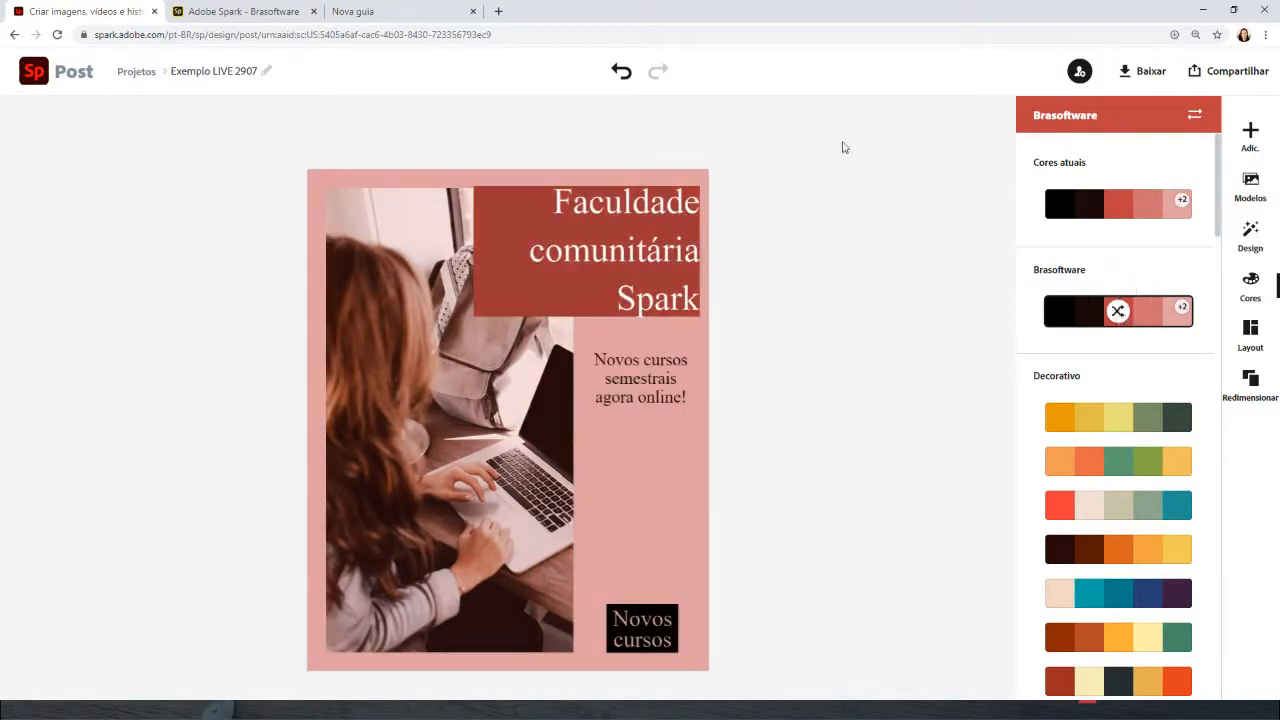
pyautogui.scroll(-6, 1110, 440)
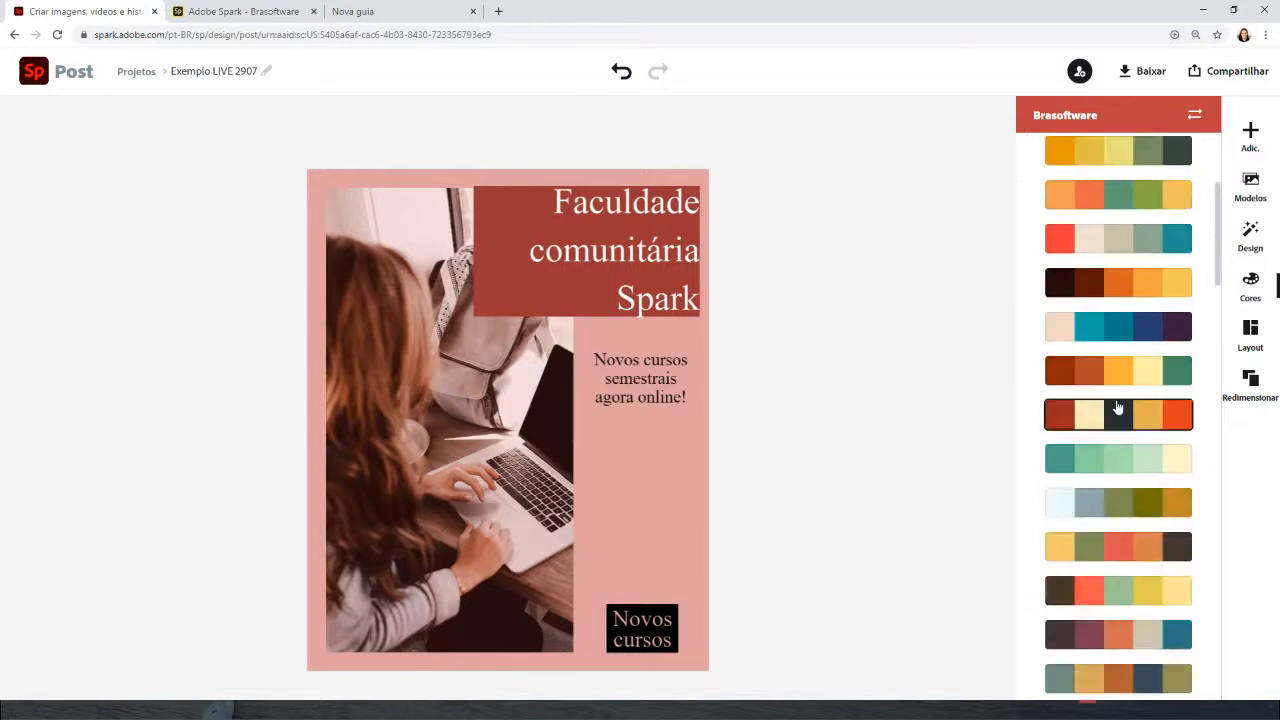
pyautogui.scroll(-3, 1116, 405)
pyautogui.scroll(10, 1115, 400)
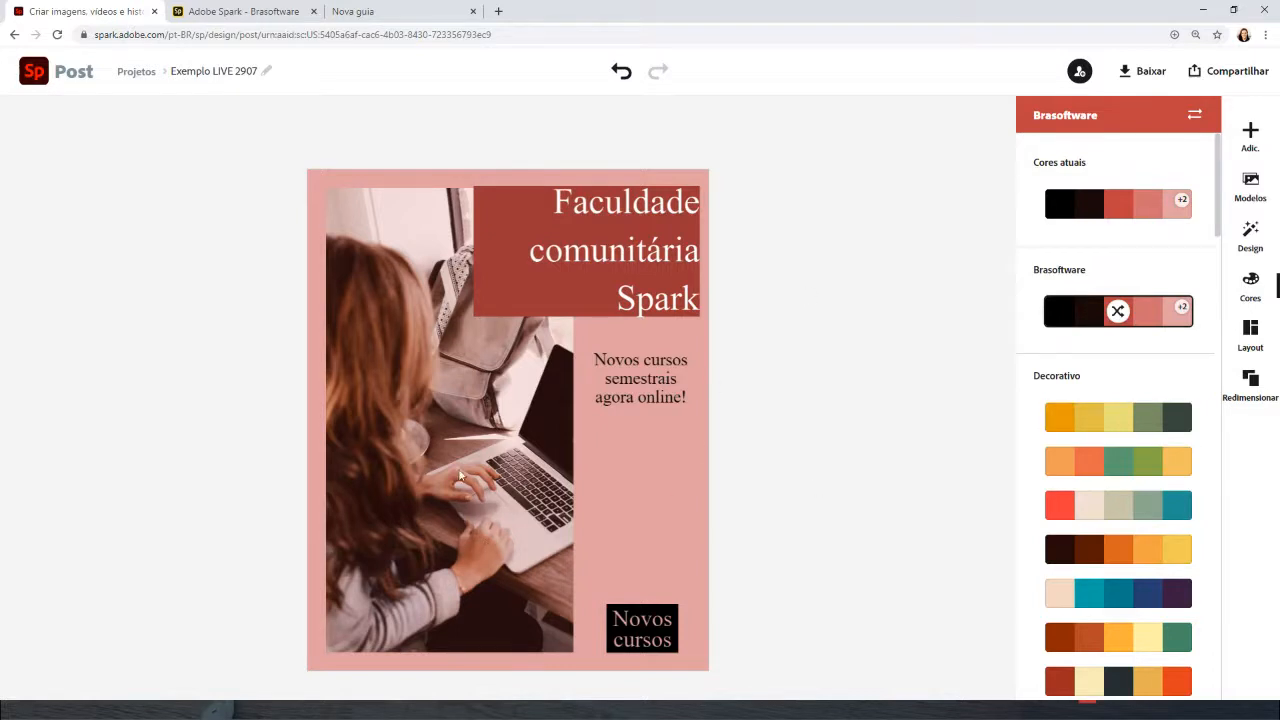
# Try four of the suggested layouts on the post, ending with three small stacked cells beside one tall photo cell
pyautogui.click(1251, 336)
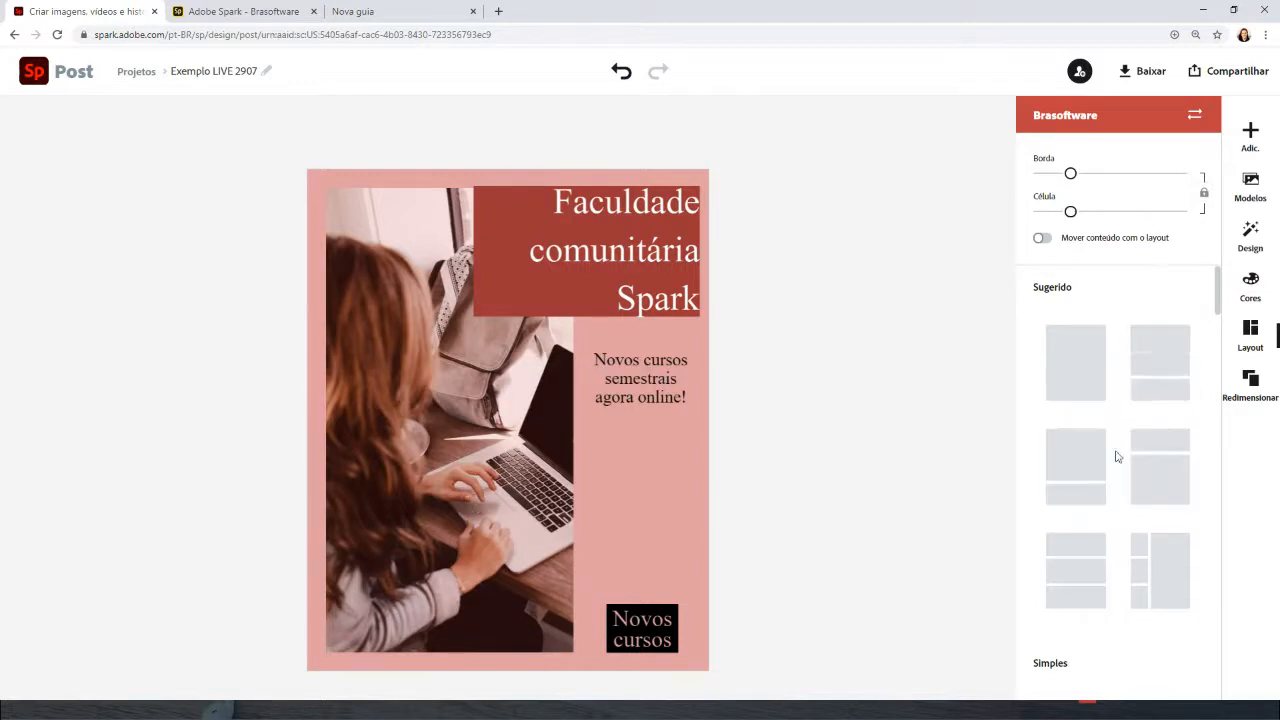
pyautogui.scroll(-2, 1113, 455)
pyautogui.scroll(2, 1112, 460)
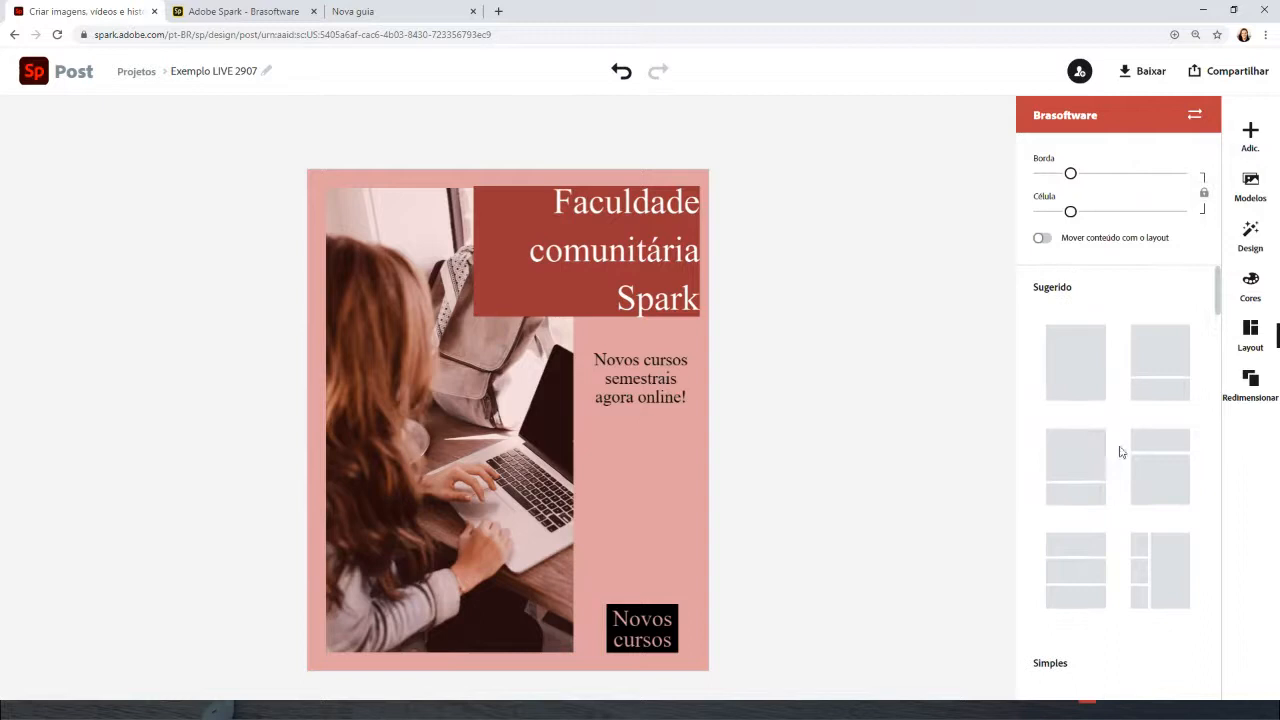
pyautogui.click(1162, 368)
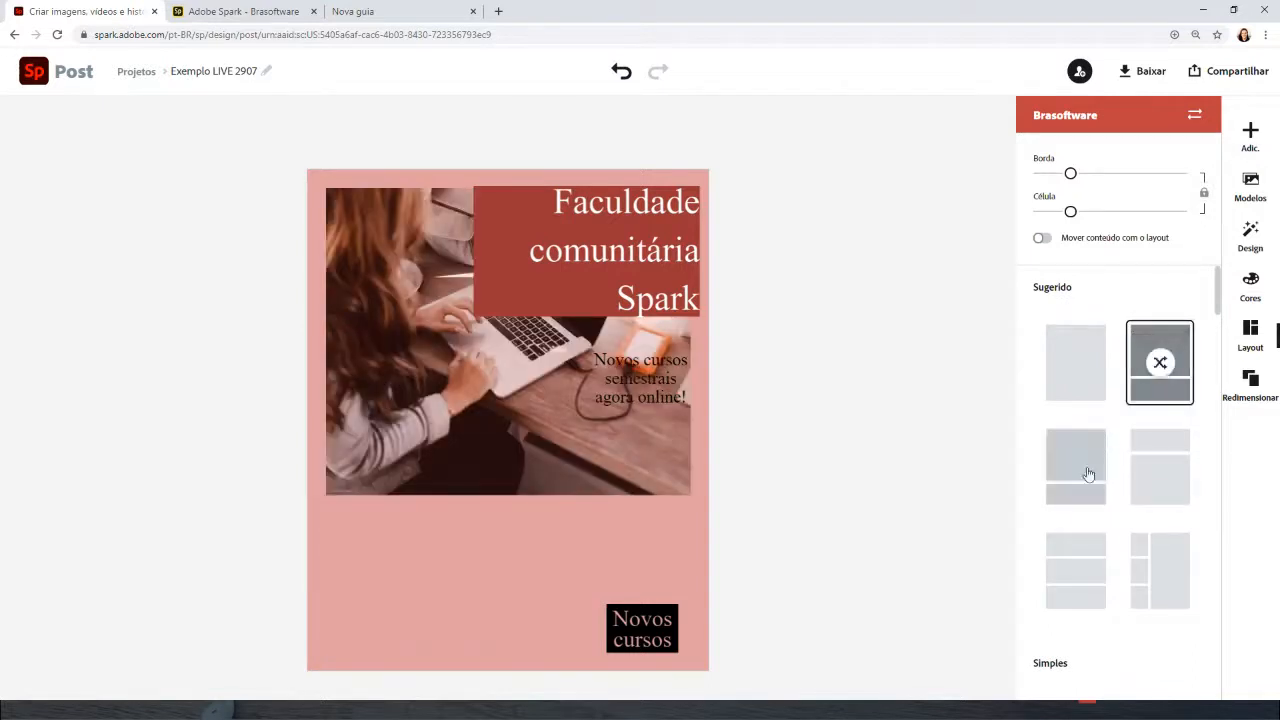
pyautogui.click(1088, 472)
pyautogui.click(1163, 473)
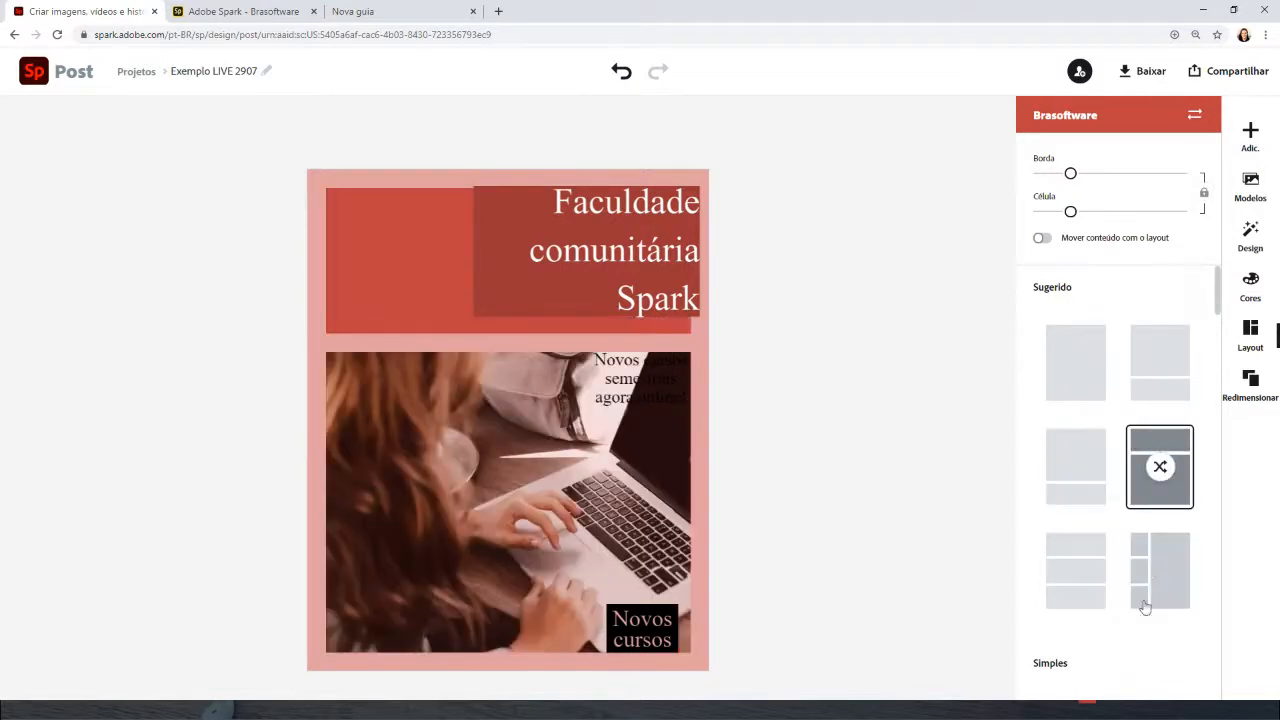
pyautogui.click(1157, 588)
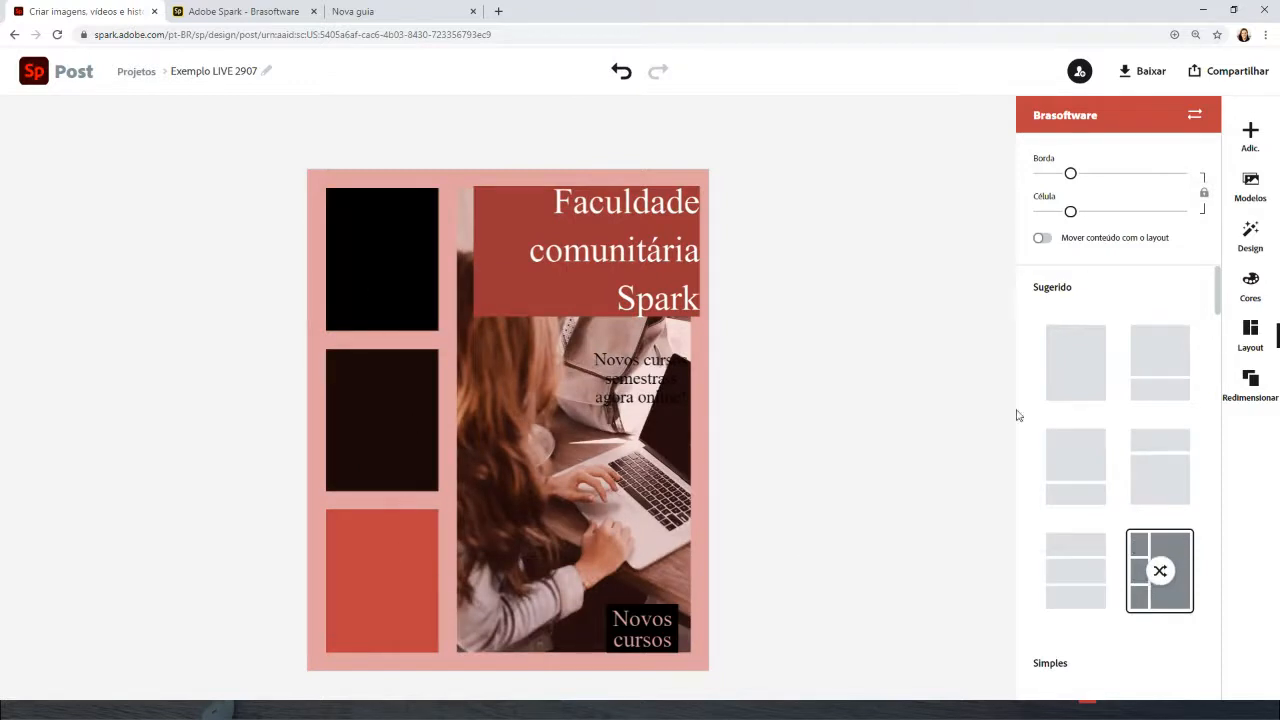
# Try five of the grid layouts on the post, ending with two cells above one wide photo cell
pyautogui.scroll(-10, 1051, 400)
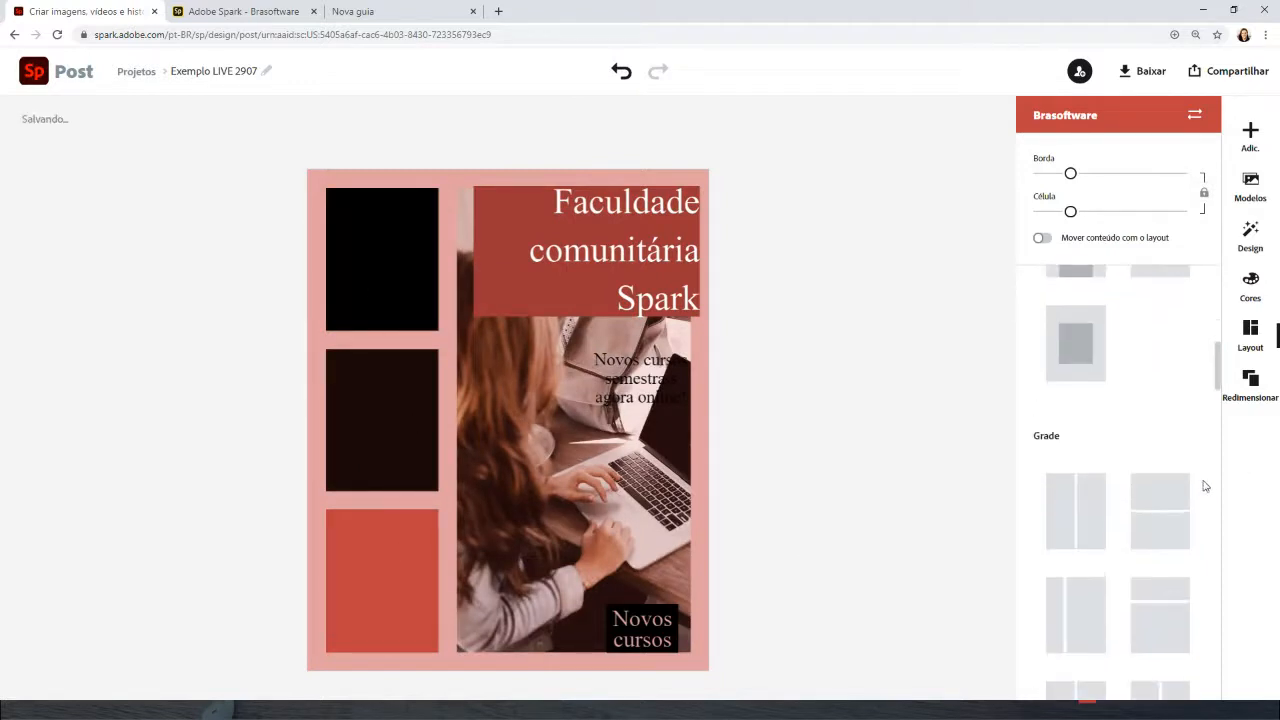
pyautogui.scroll(-4, 1205, 486)
pyautogui.click(1076, 415)
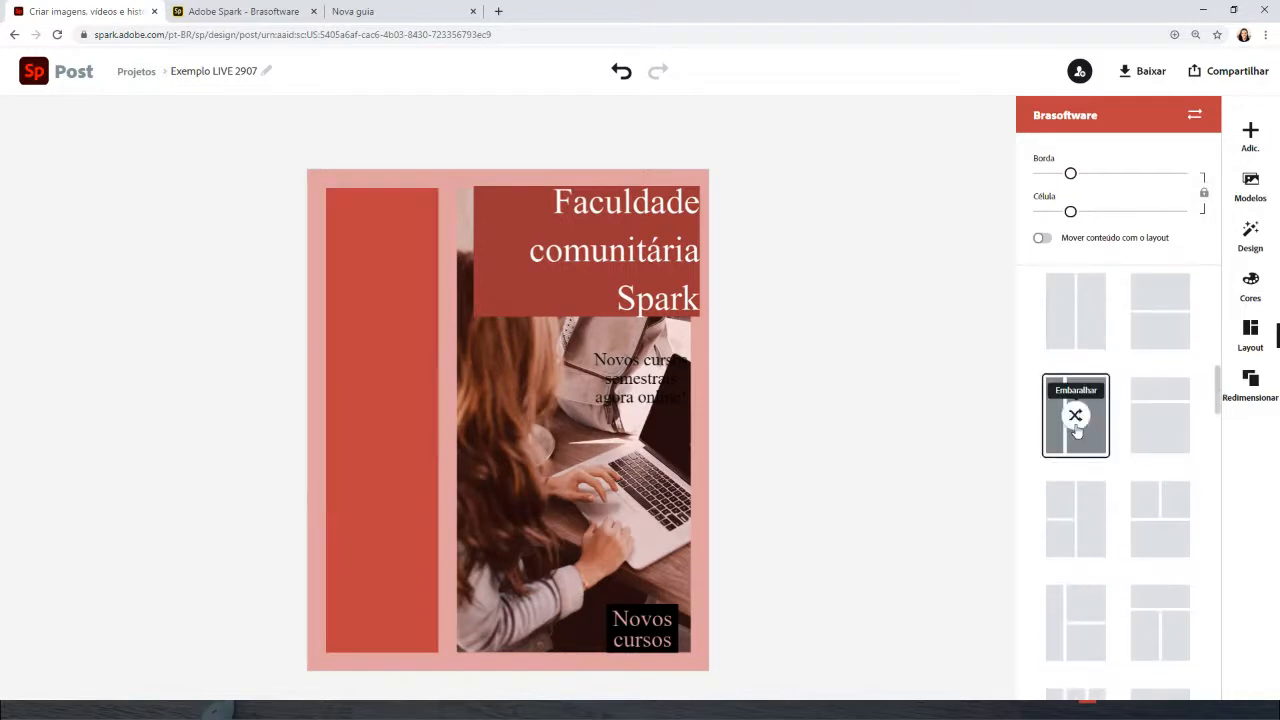
pyautogui.click(1092, 303)
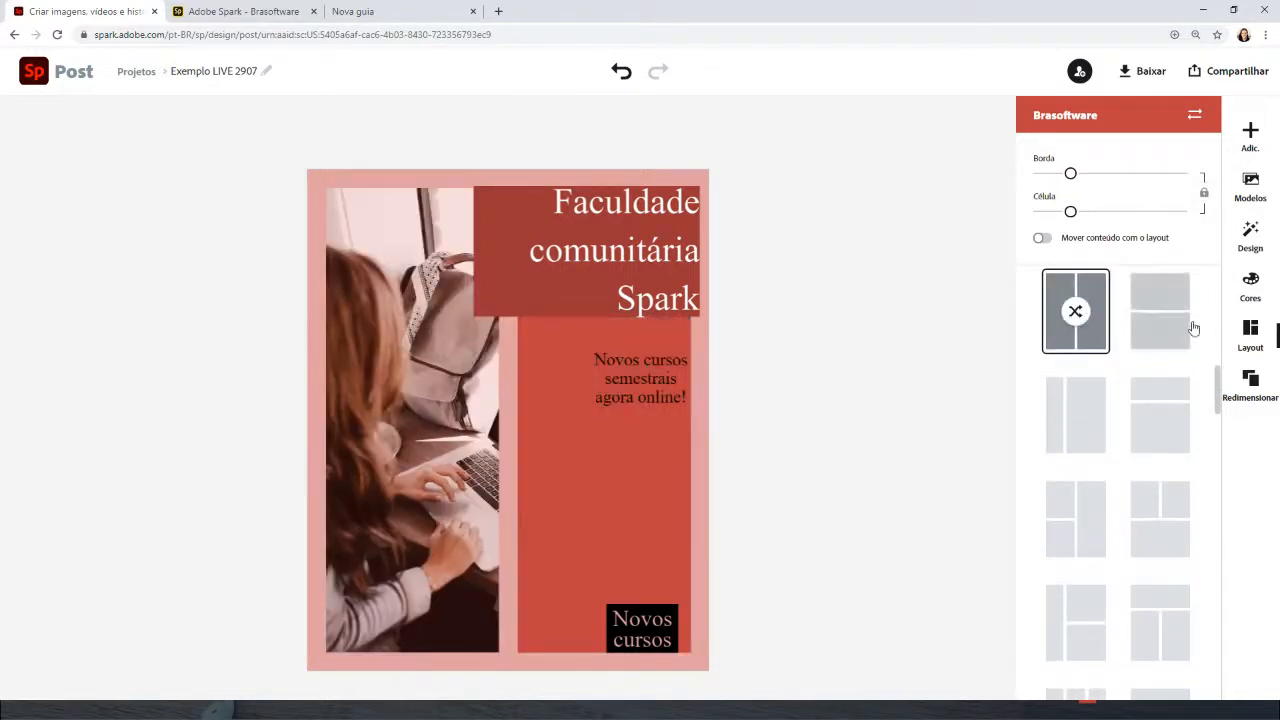
pyautogui.click(1170, 326)
pyautogui.click(1163, 430)
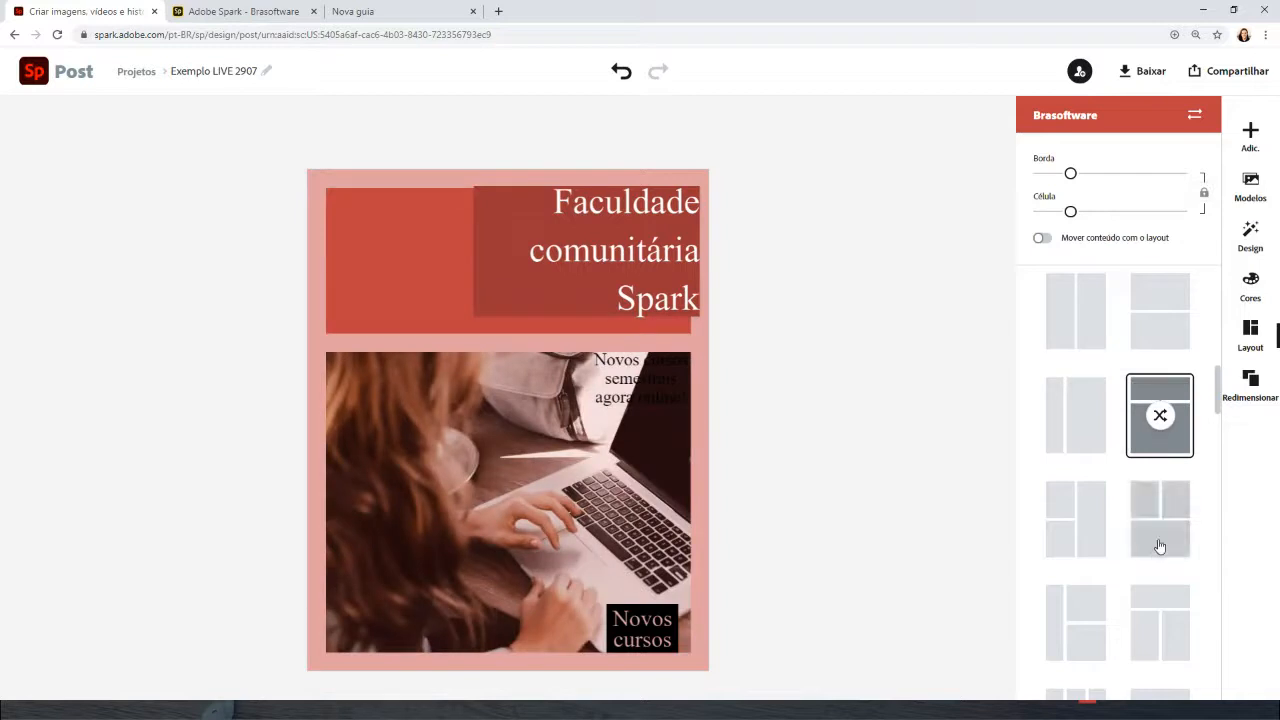
pyautogui.click(1159, 546)
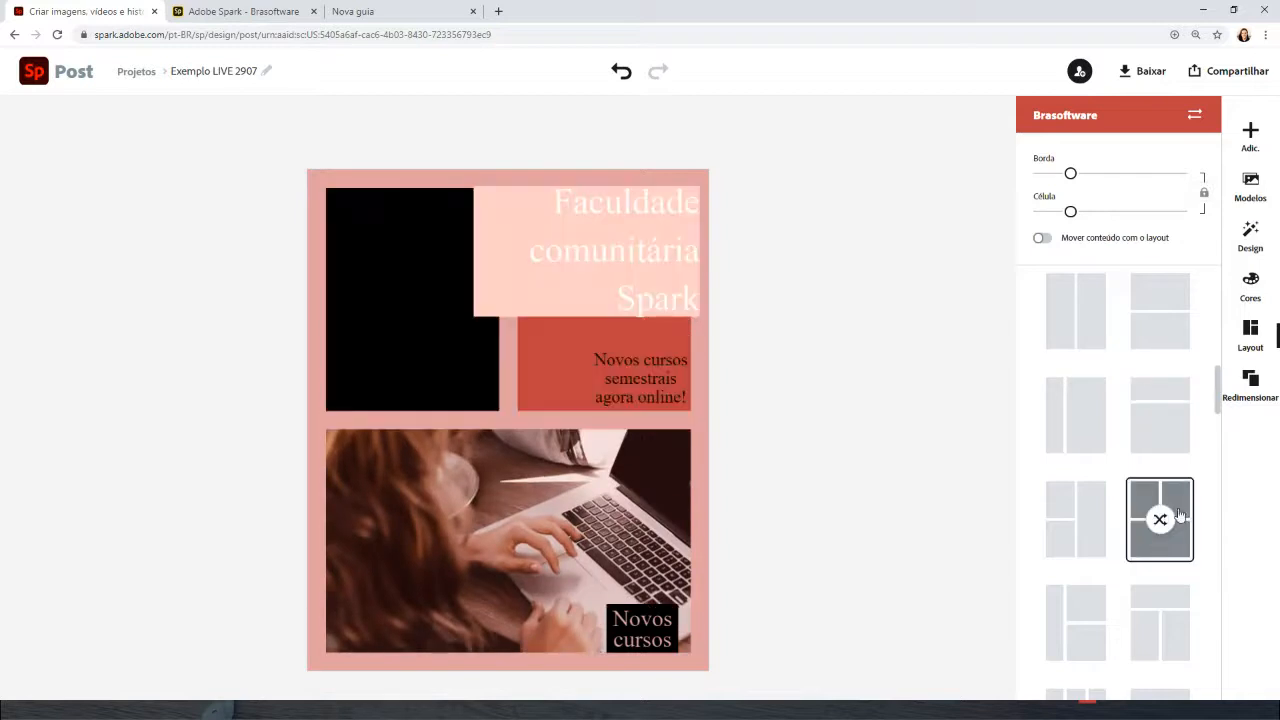
# Try a layout of three tall columns and one of three small stacked cells beside a tall photo cell
pyautogui.click(1075, 528)
pyautogui.click(1077, 525)
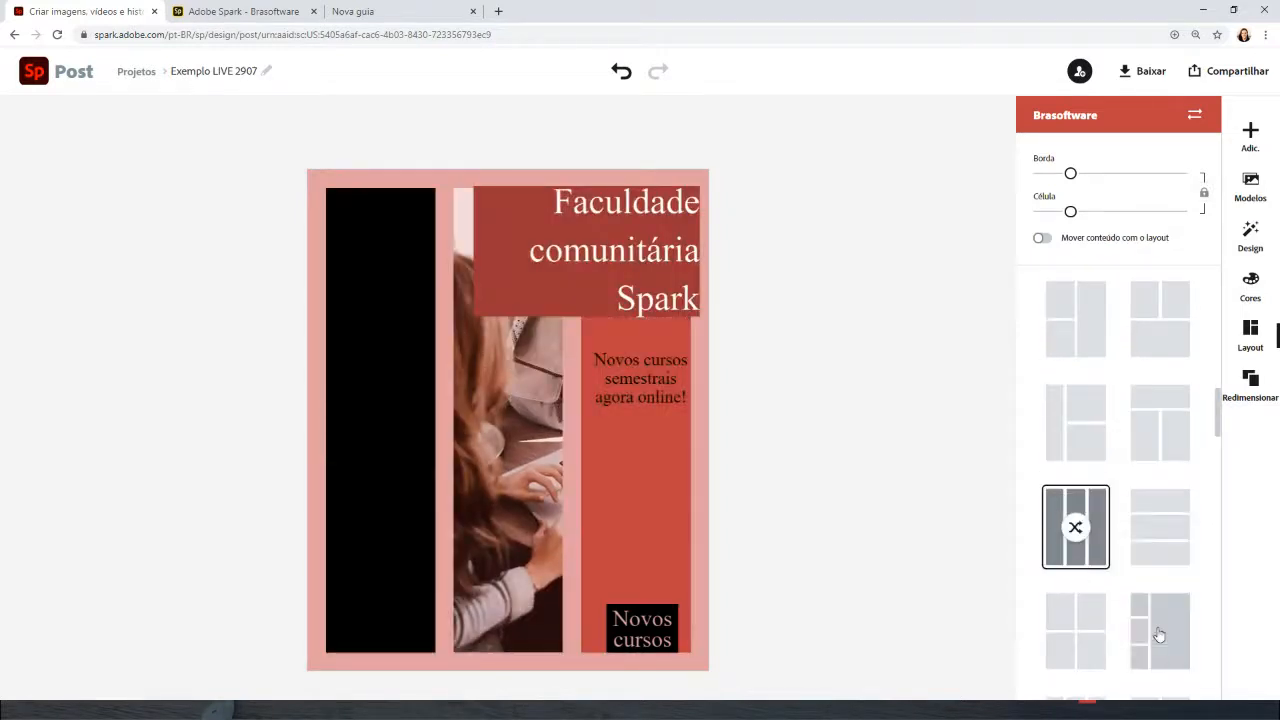
pyautogui.click(1159, 634)
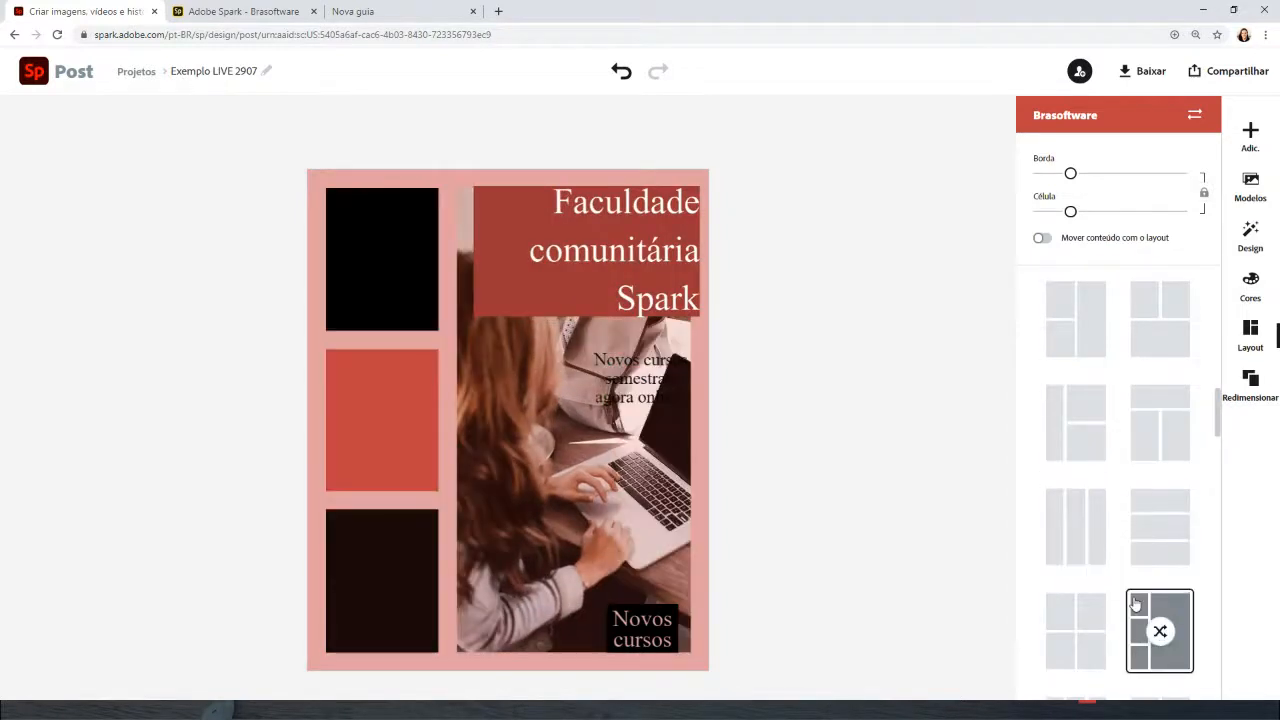
# Undo the series of layout changes back to the single tall photo cell beside the "Novos cursos semestrais agora online!" text
pyautogui.click(620, 72)
pyautogui.click(620, 72)
pyautogui.click(620, 72)
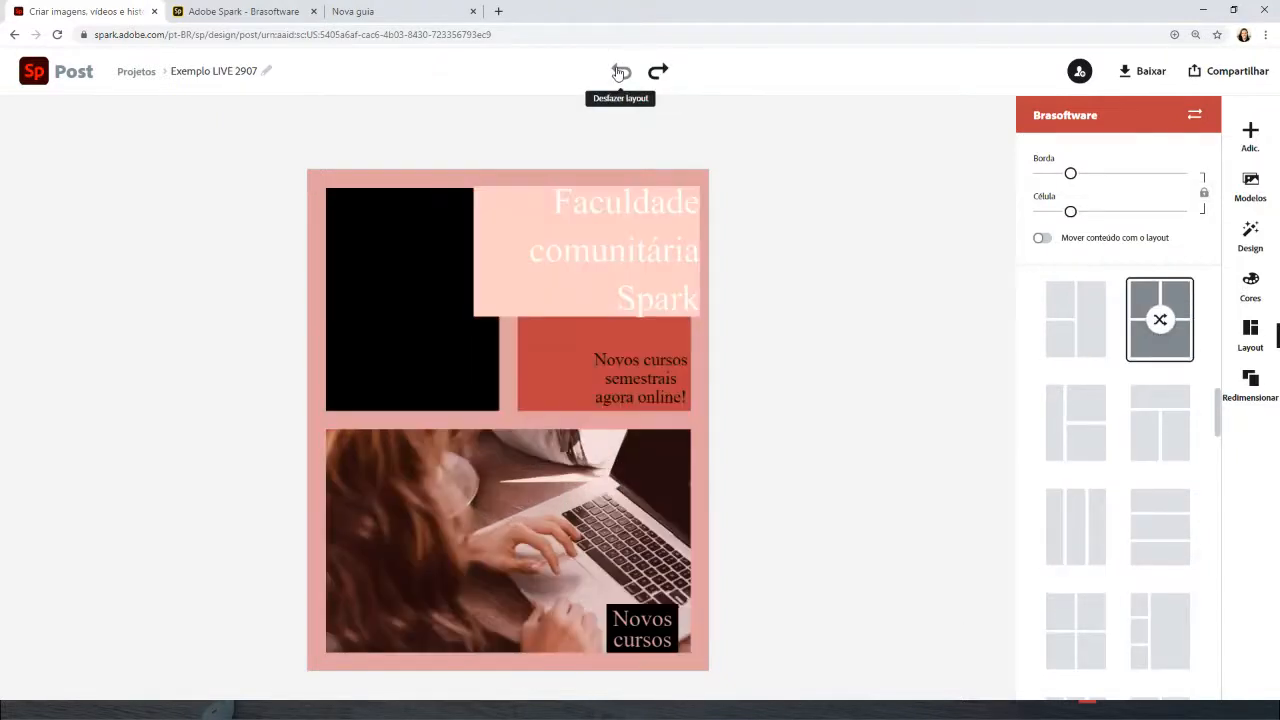
pyautogui.click(620, 72)
pyautogui.click(620, 72)
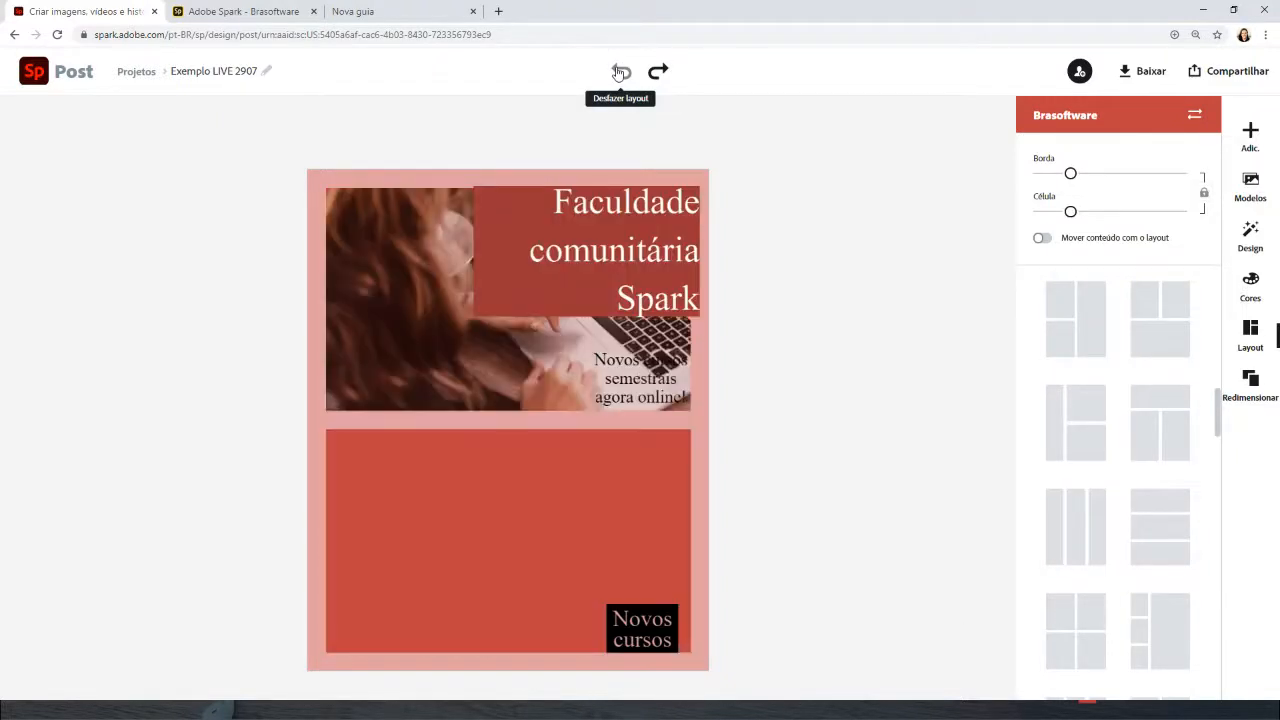
pyautogui.click(620, 72)
pyautogui.click(620, 72)
pyautogui.click(620, 72)
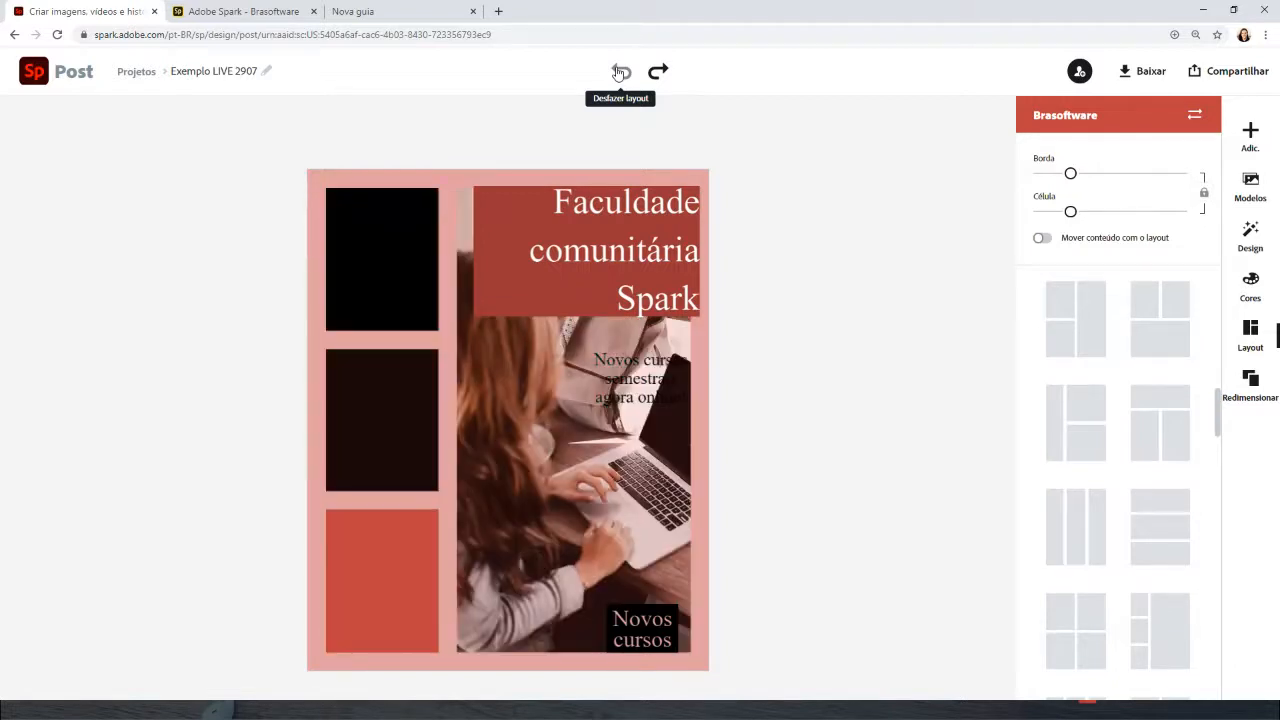
pyautogui.click(620, 72)
pyautogui.click(620, 72)
pyautogui.click(620, 72)
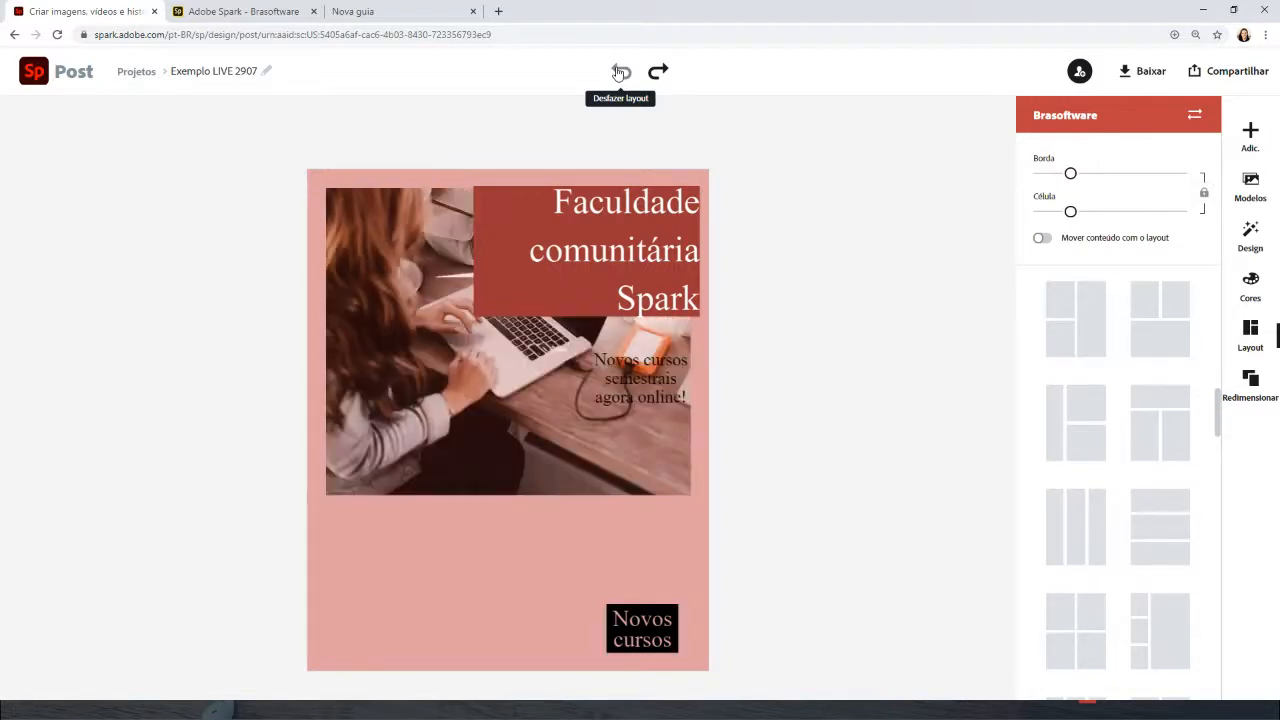
pyautogui.click(620, 72)
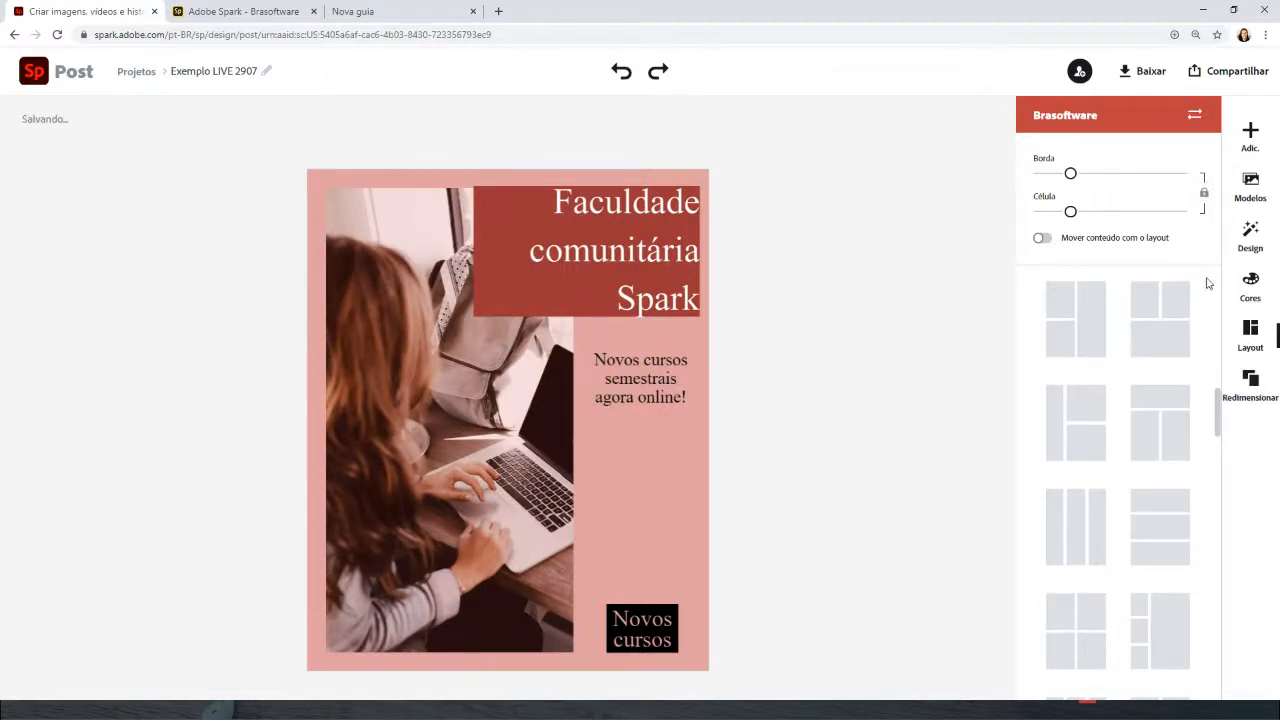
# Try resizing the post to the square Instagram format and to the Instagram landscape format
pyautogui.click(1252, 385)
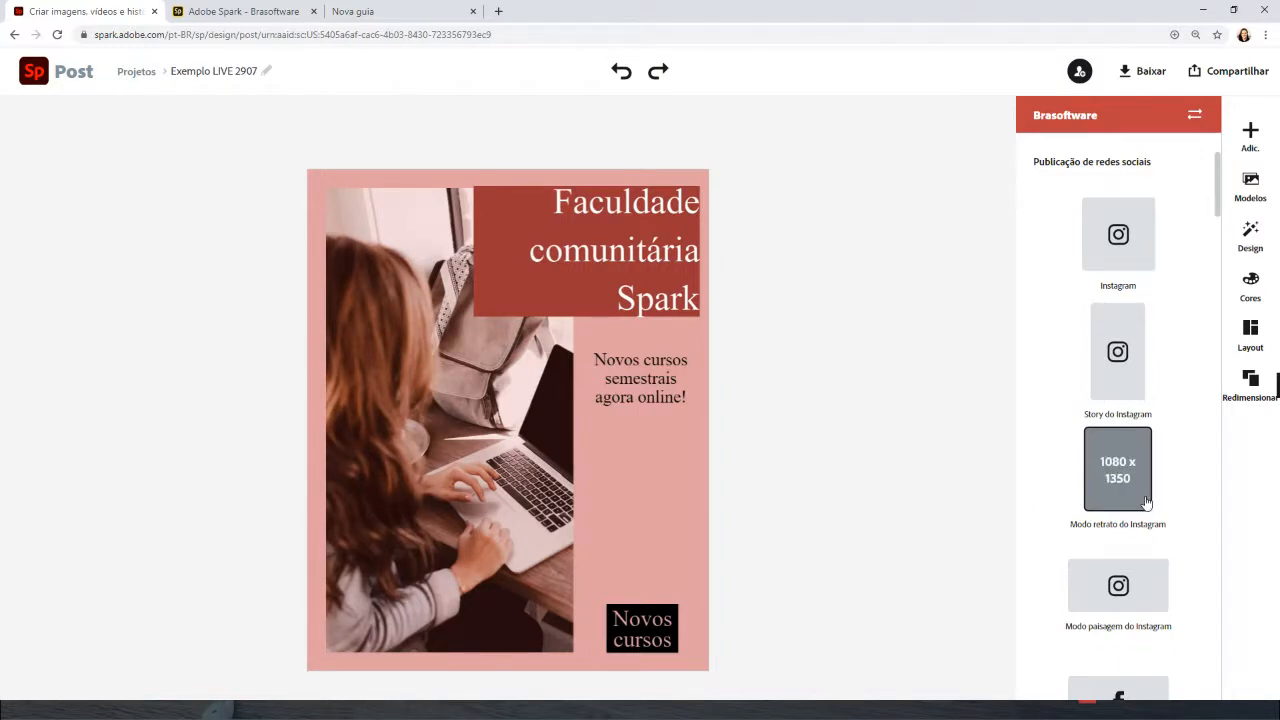
pyautogui.click(1118, 236)
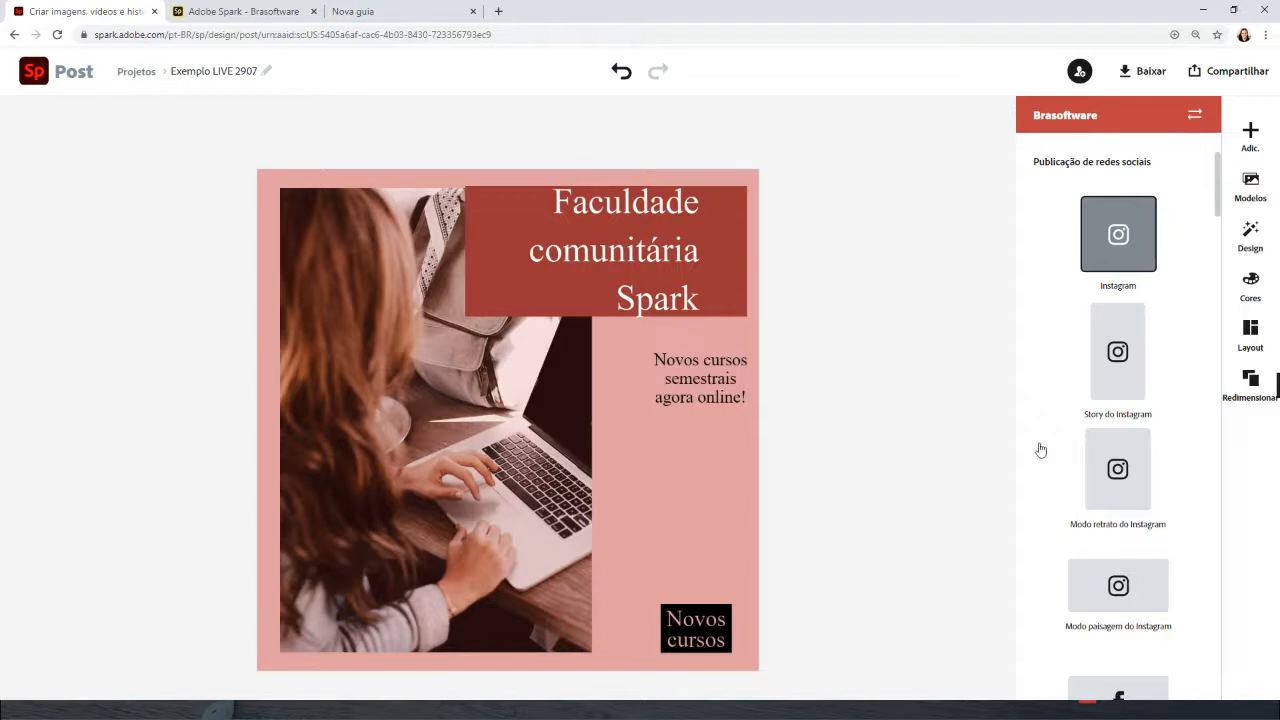
pyautogui.click(1120, 582)
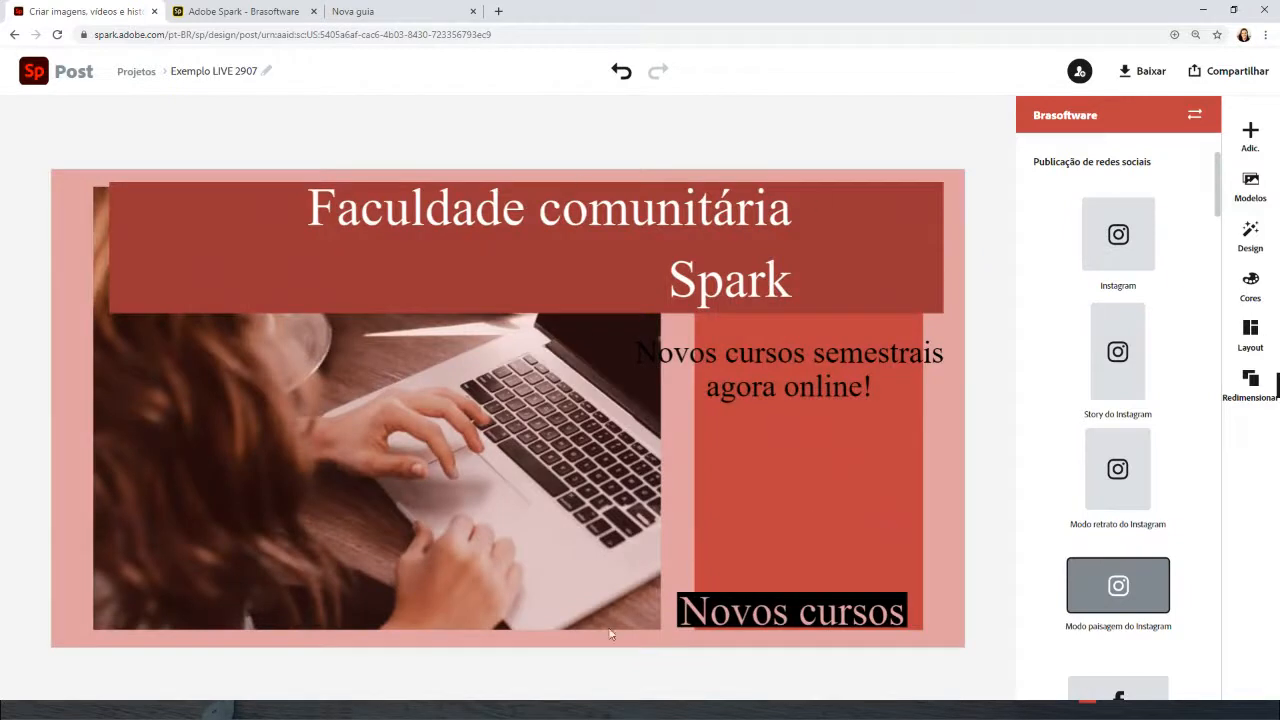
# Look through the social media and print sizes and resize the post to A4, 210 x 297 mm
pyautogui.scroll(-4, 1135, 510)
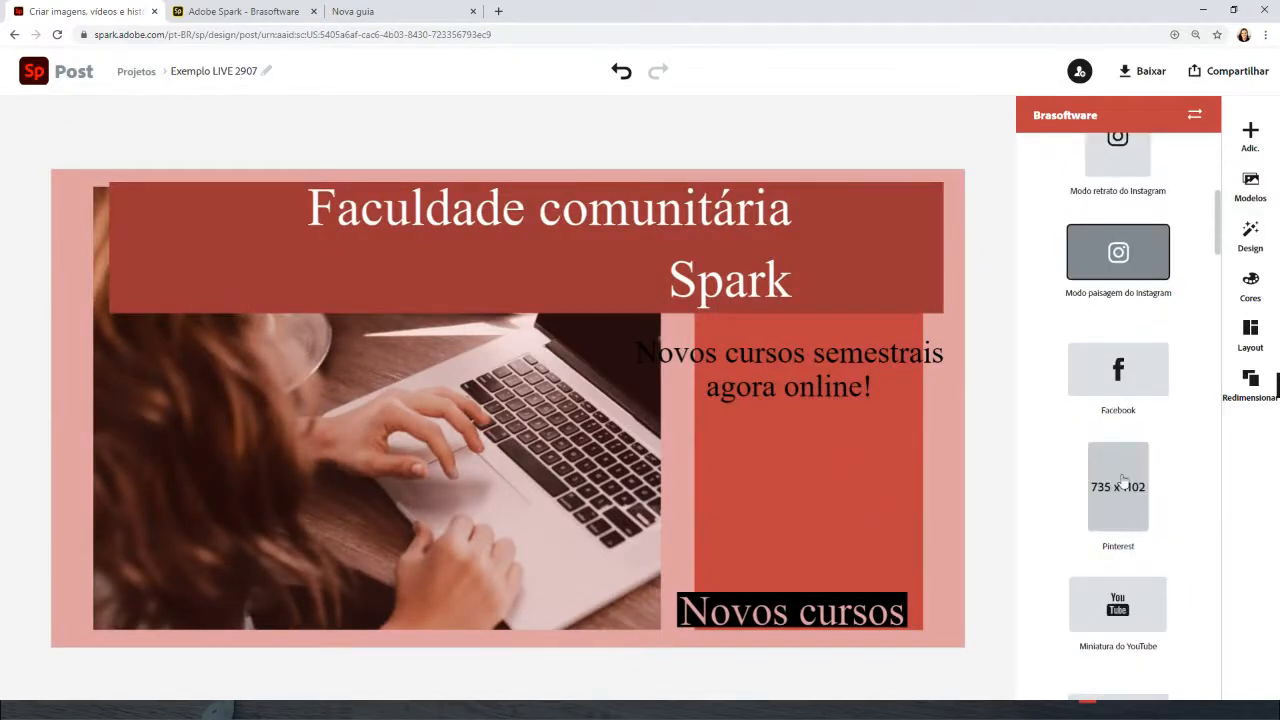
pyautogui.scroll(-3, 1137, 486)
pyautogui.scroll(-1, 1168, 460)
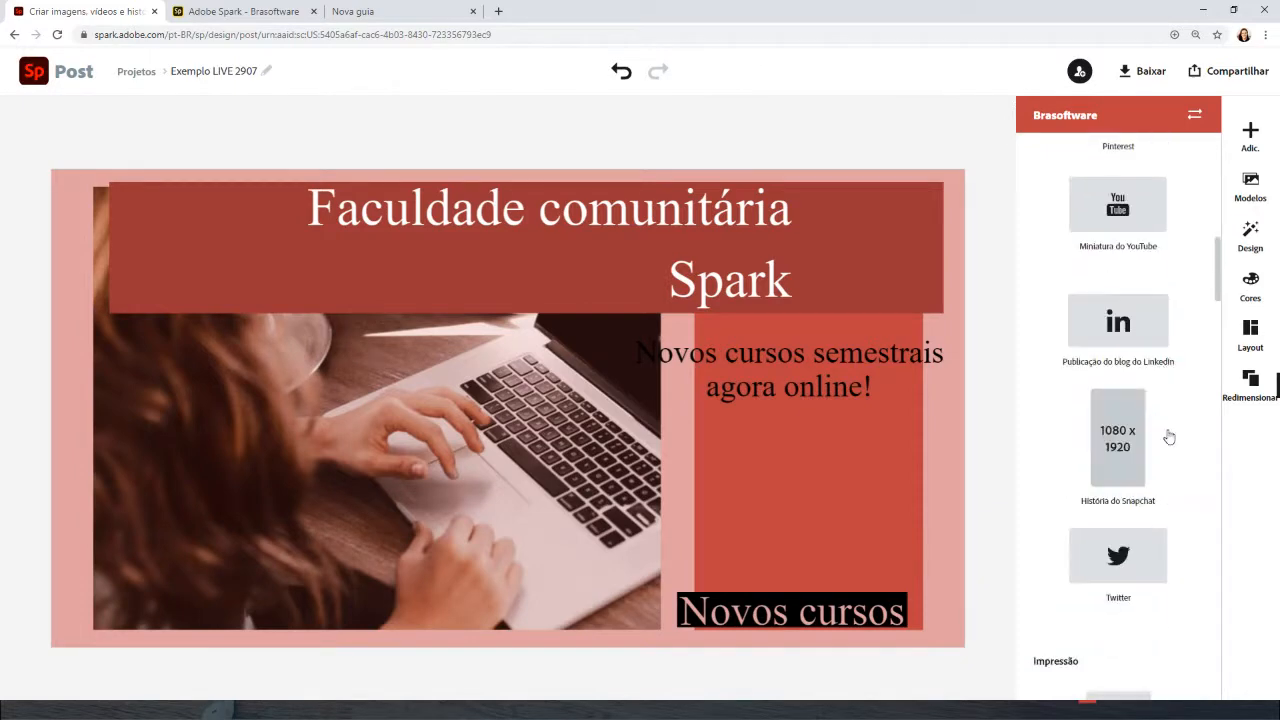
pyautogui.scroll(-2, 1150, 460)
pyautogui.scroll(5, 1160, 370)
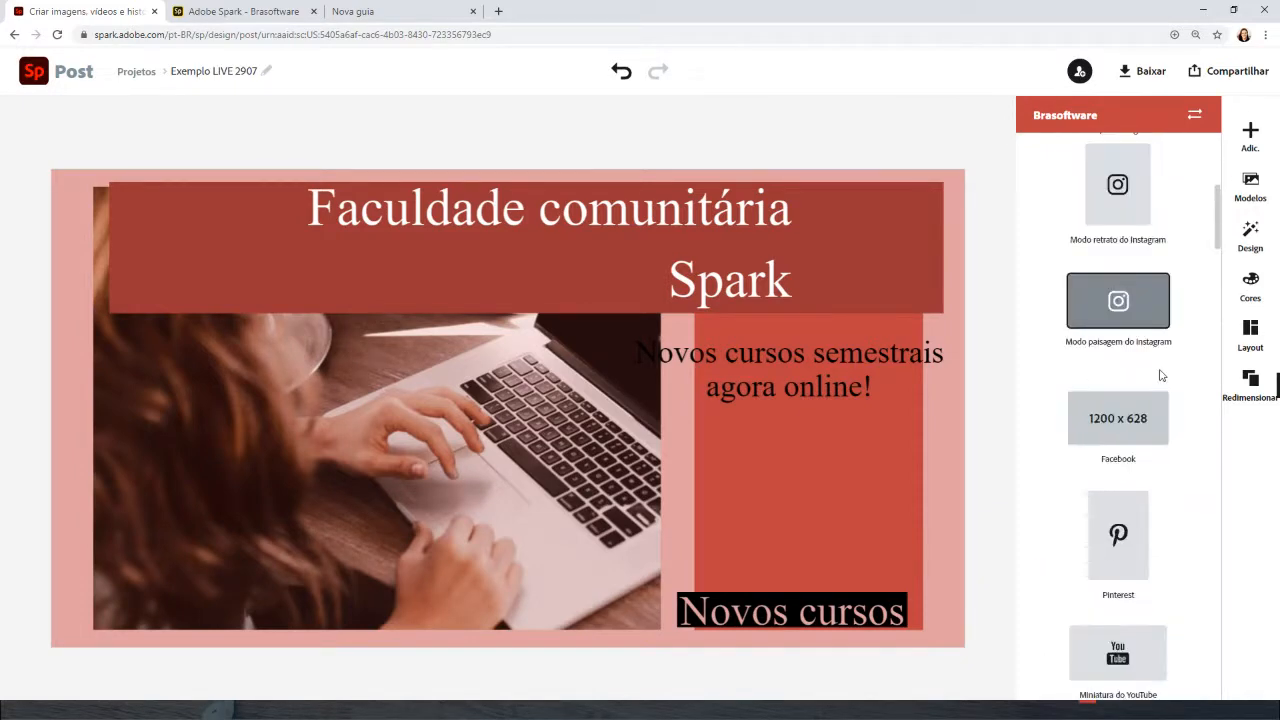
pyautogui.scroll(-5, 1158, 372)
pyautogui.scroll(-3, 1170, 330)
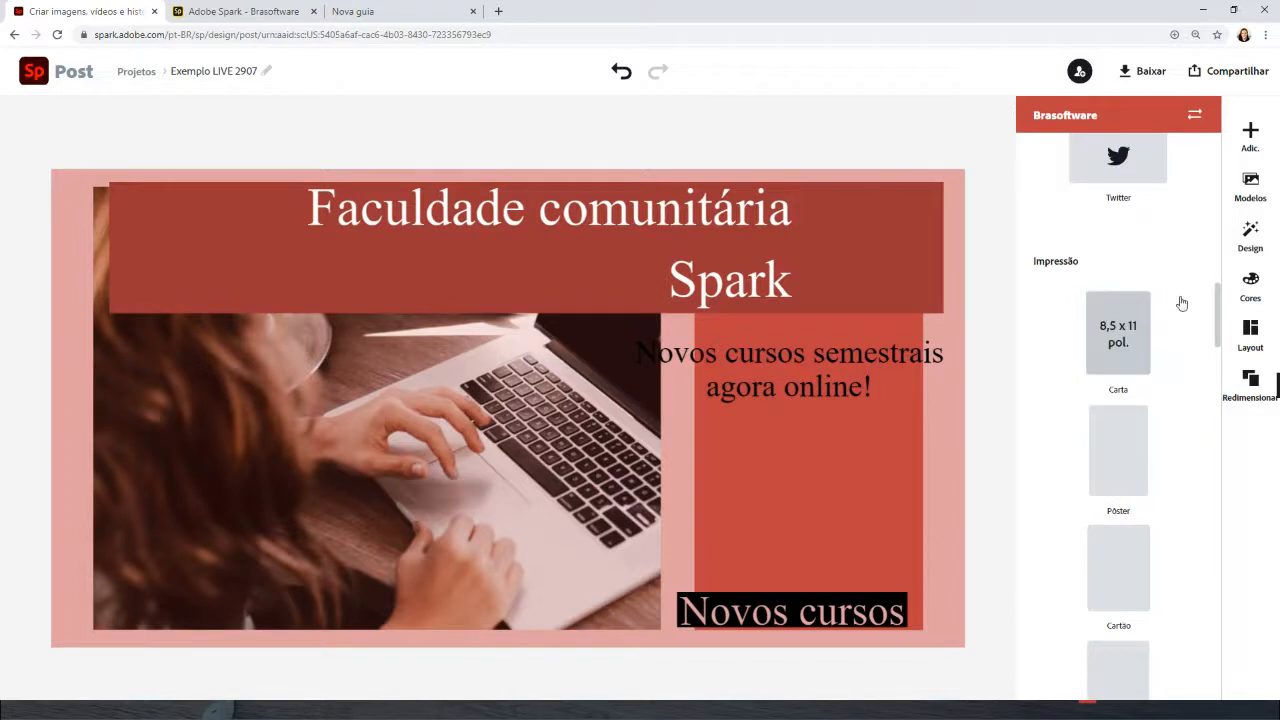
pyautogui.scroll(-1, 1180, 300)
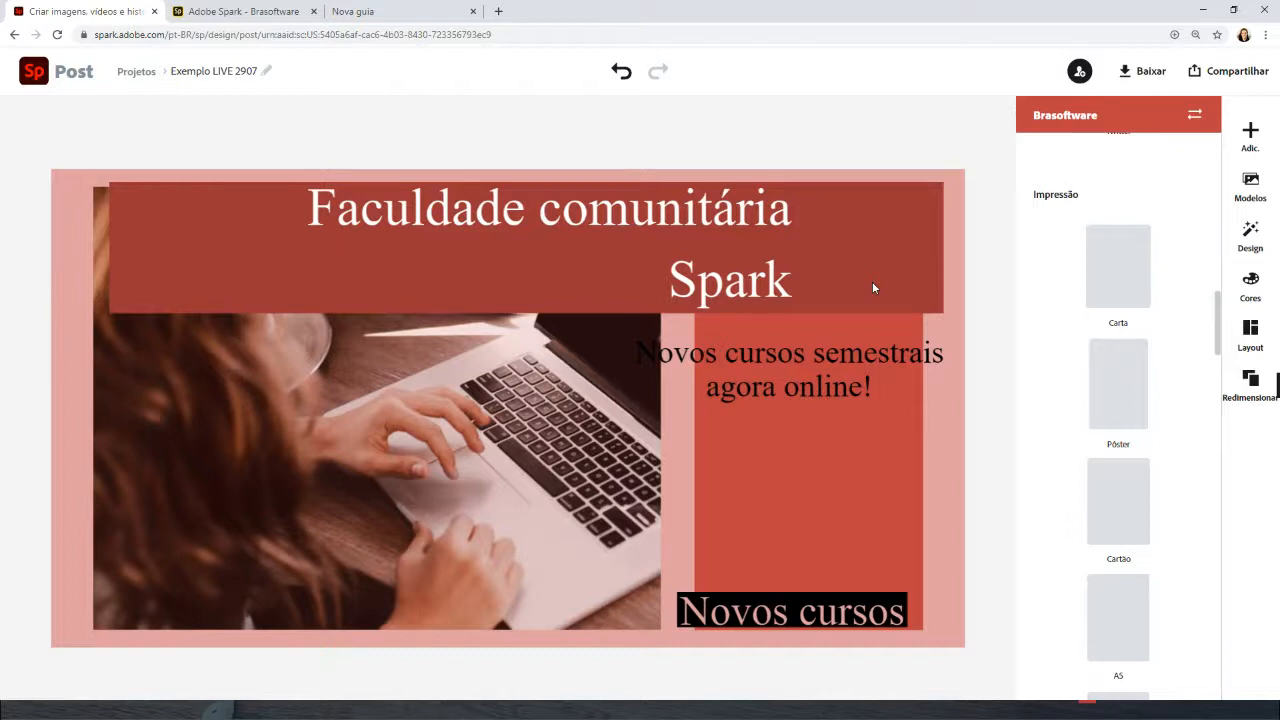
pyautogui.scroll(-1, 1180, 507)
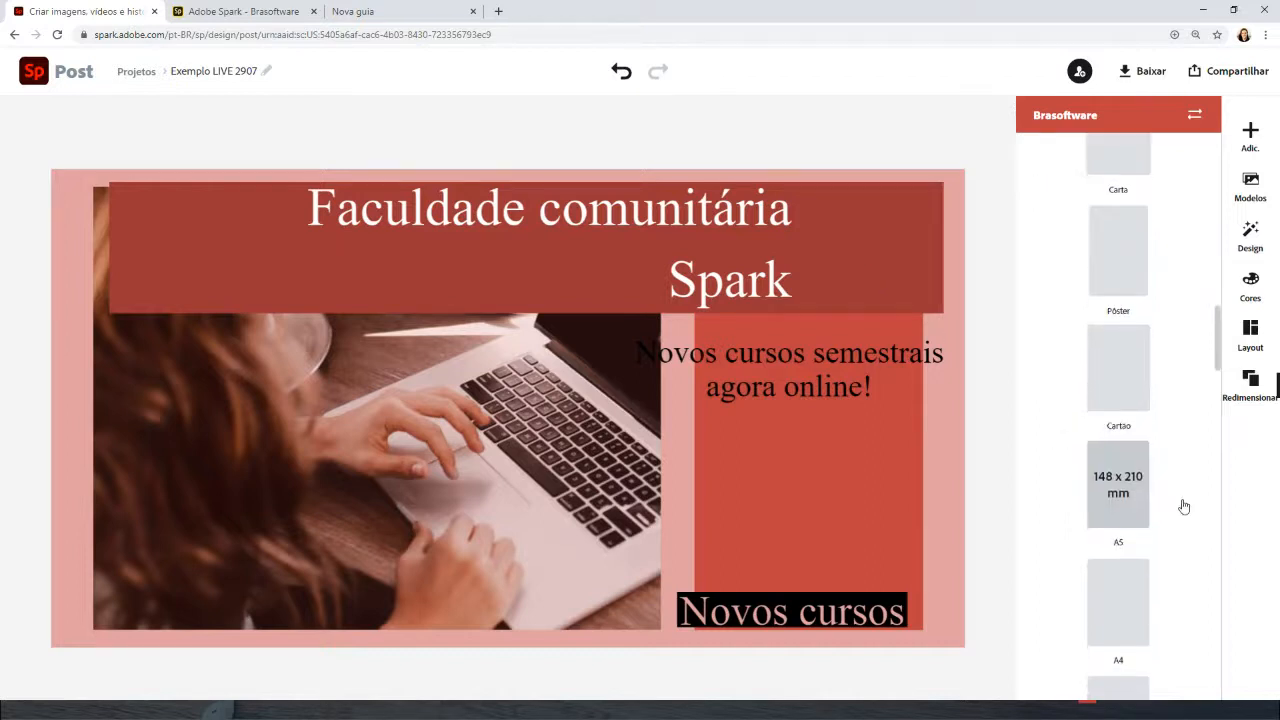
pyautogui.scroll(-1, 1183, 507)
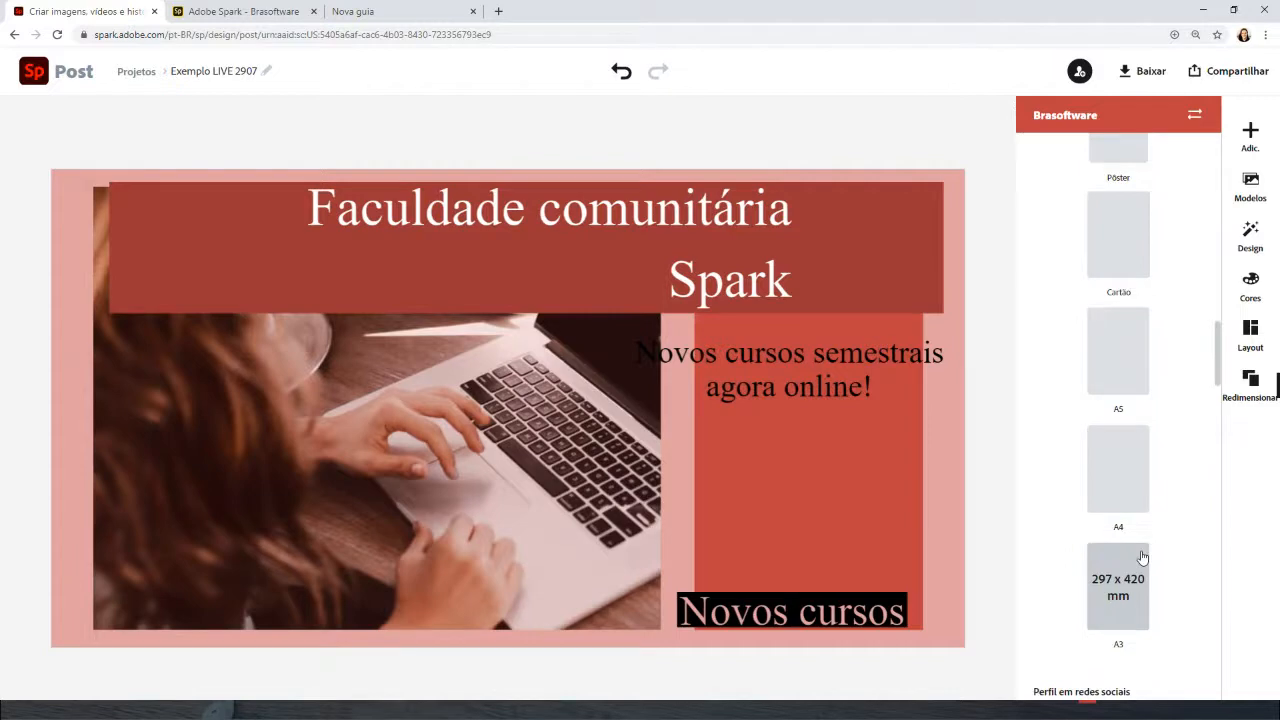
pyautogui.click(1128, 462)
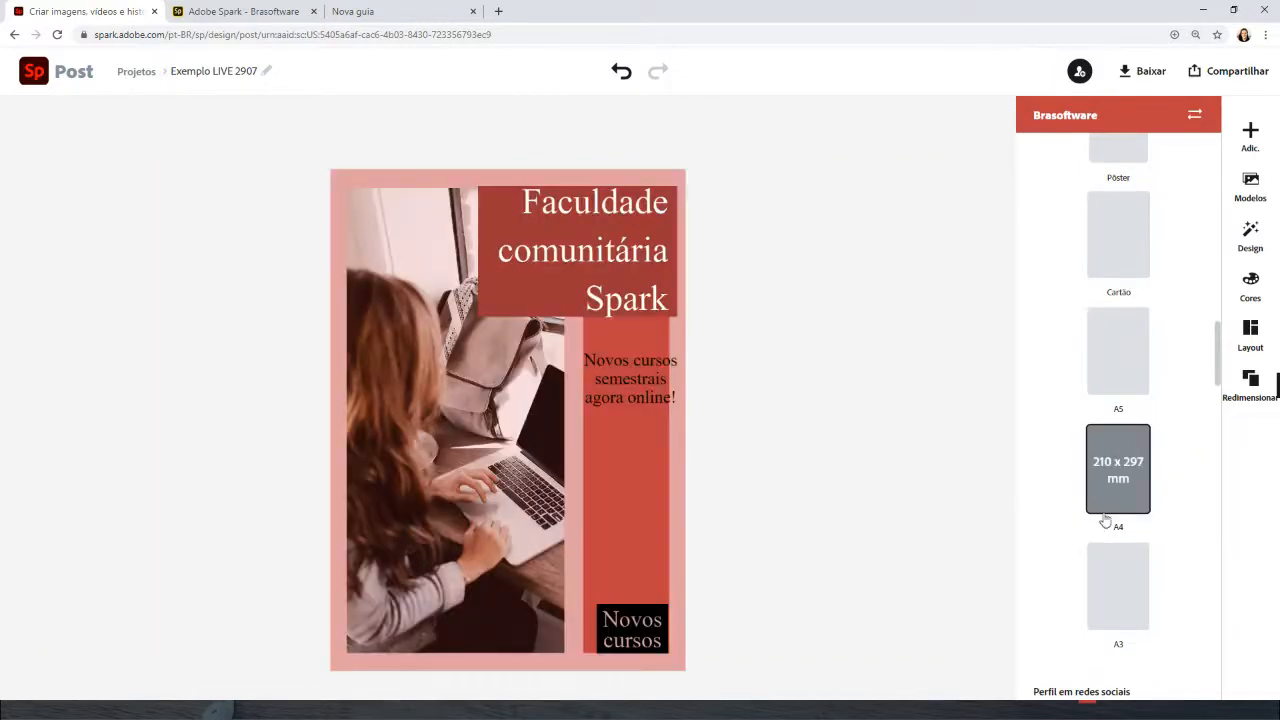
# Look through the remaining preset sizes and resize the post to the Instagram portrait format, 1080 x 1350
pyautogui.scroll(-1, 1110, 520)
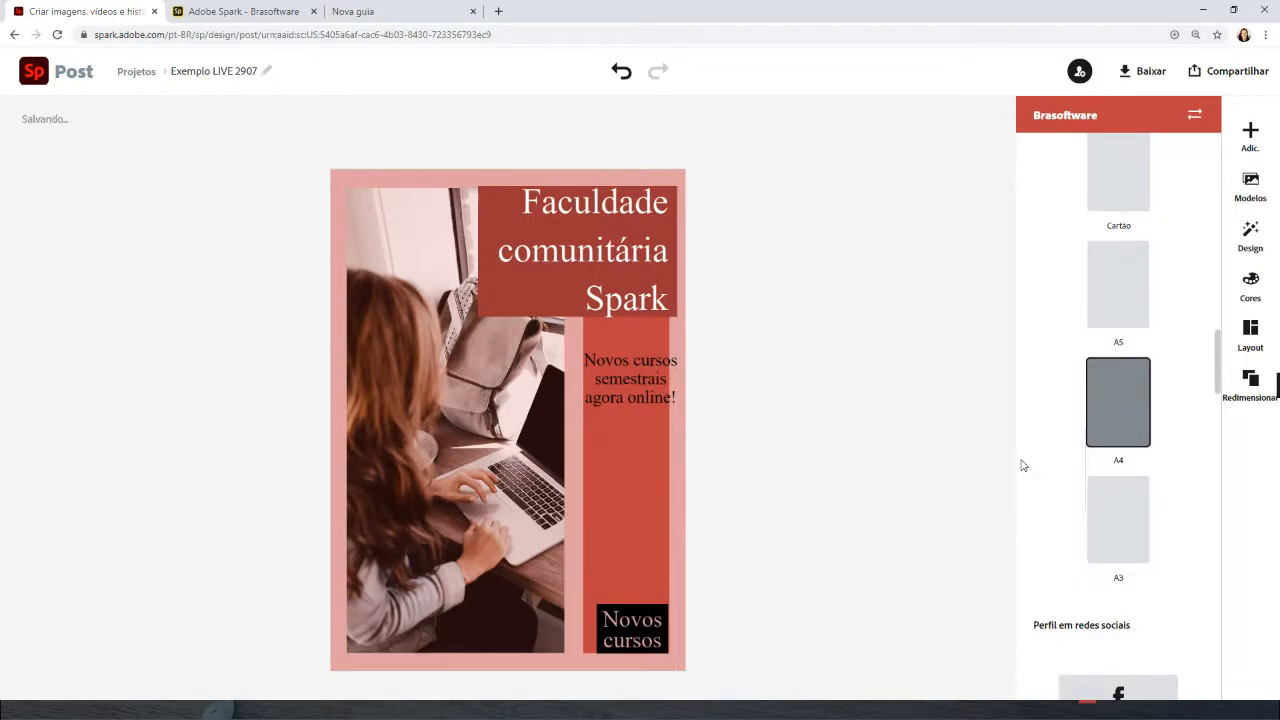
pyautogui.scroll(-8, 1025, 470)
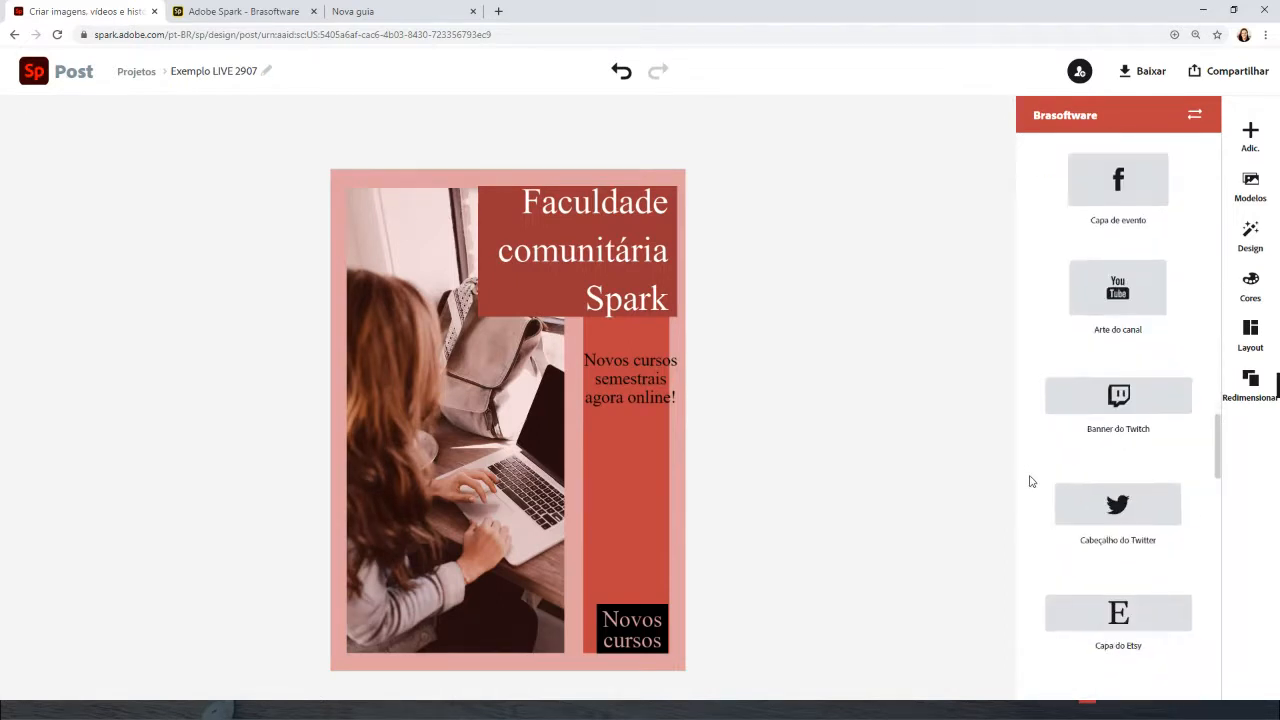
pyautogui.scroll(-6, 1034, 494)
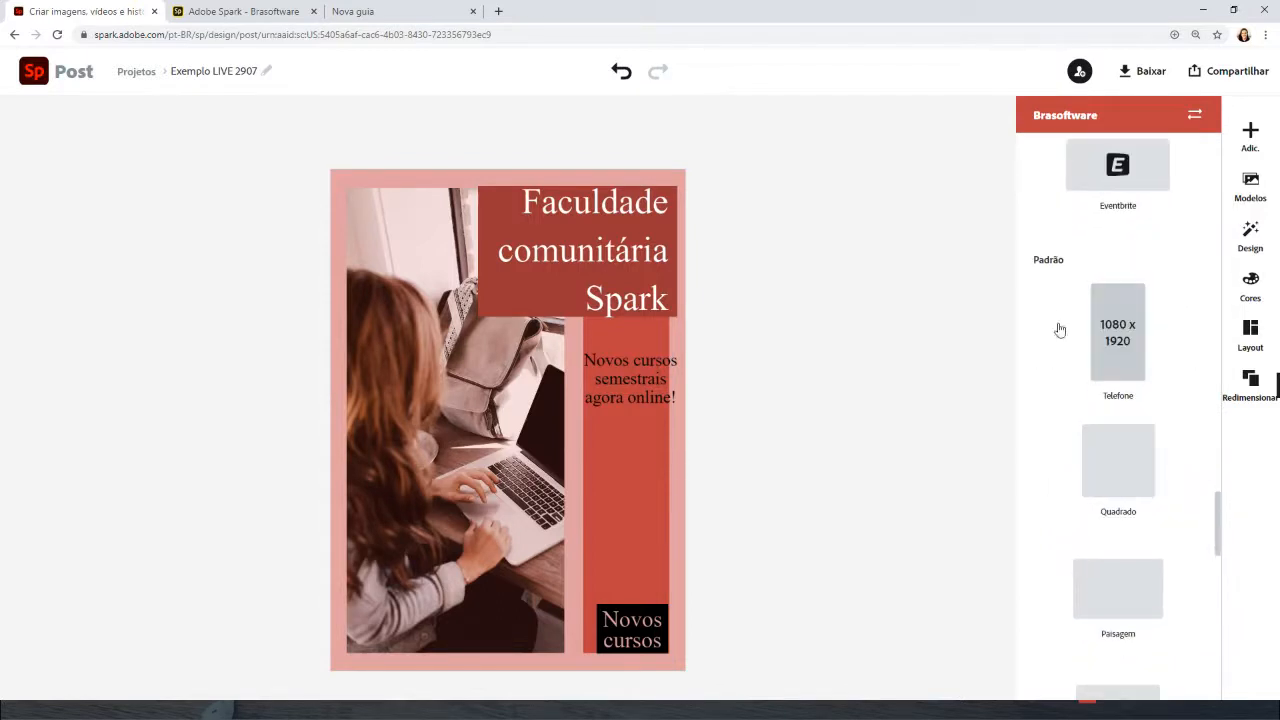
pyautogui.scroll(-6, 1097, 371)
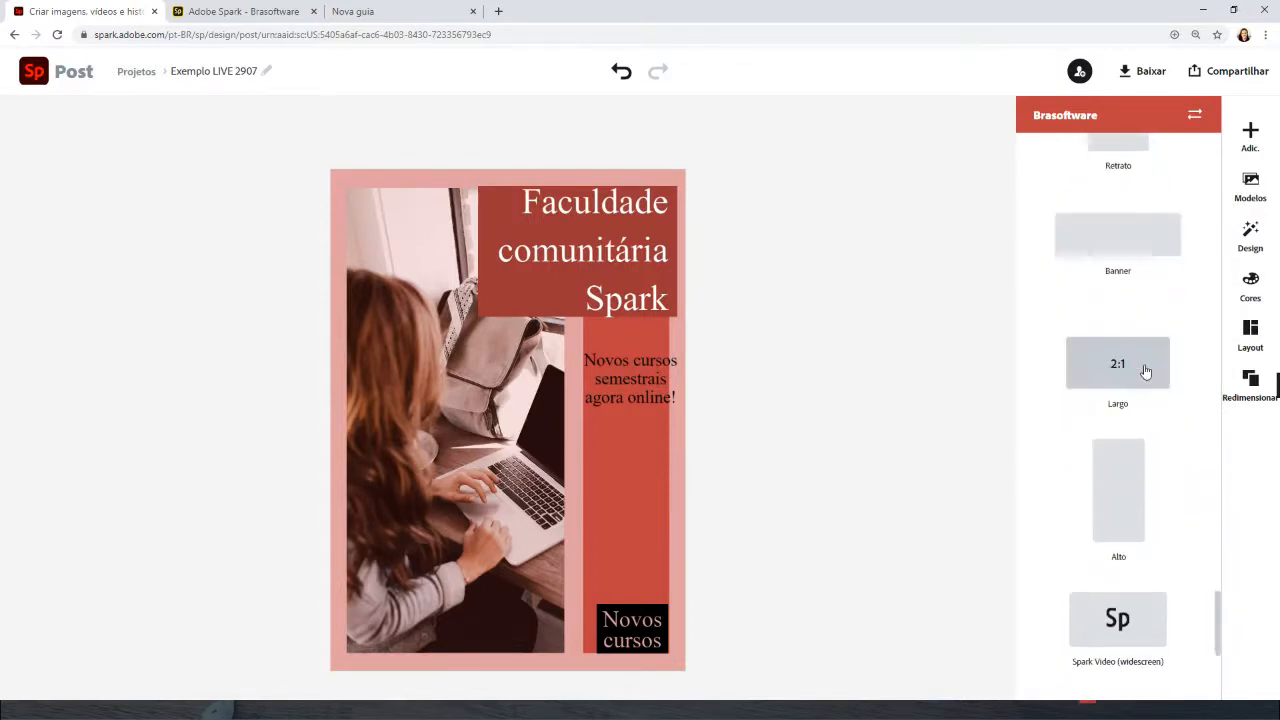
pyautogui.scroll(-4, 1146, 371)
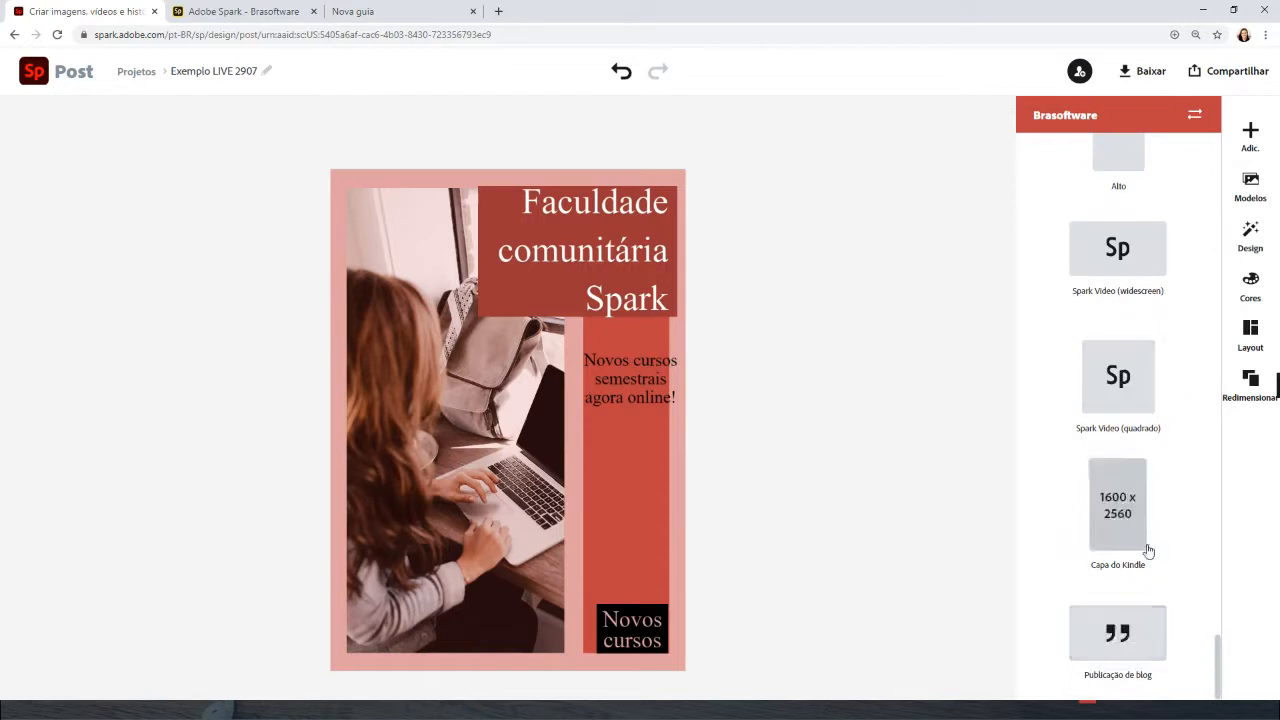
pyautogui.scroll(9, 1150, 560)
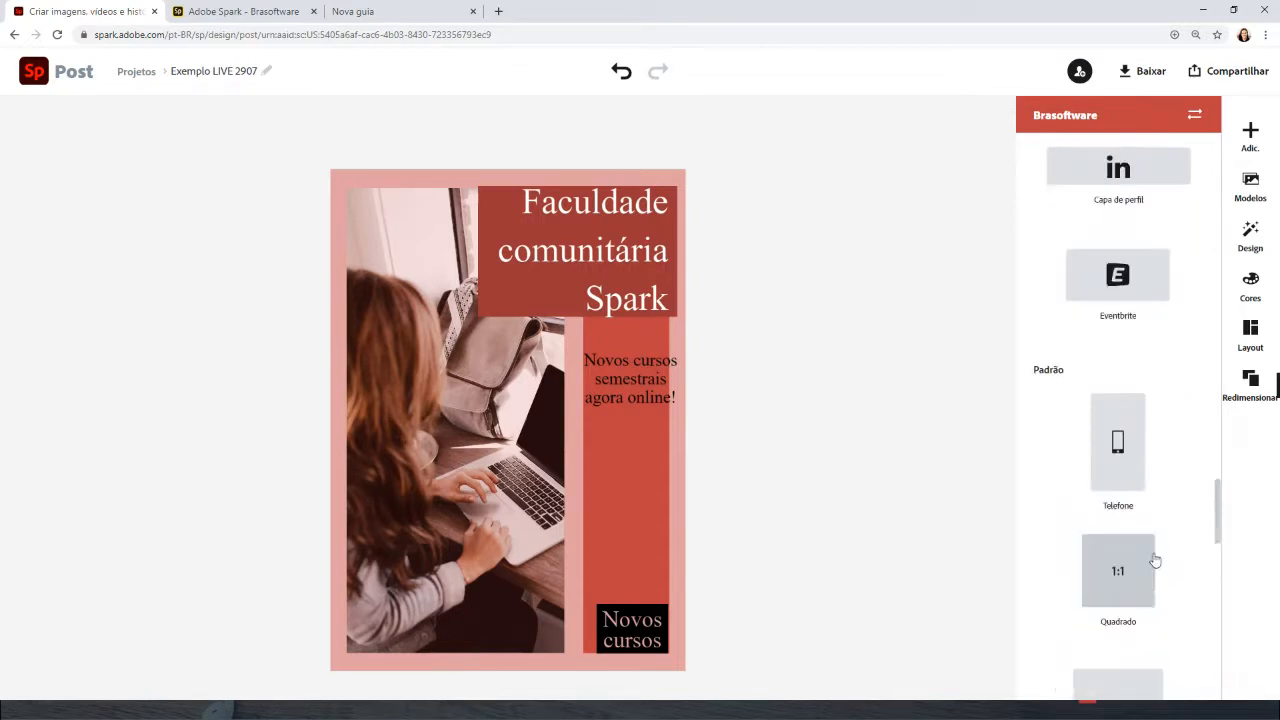
pyautogui.scroll(15, 1155, 560)
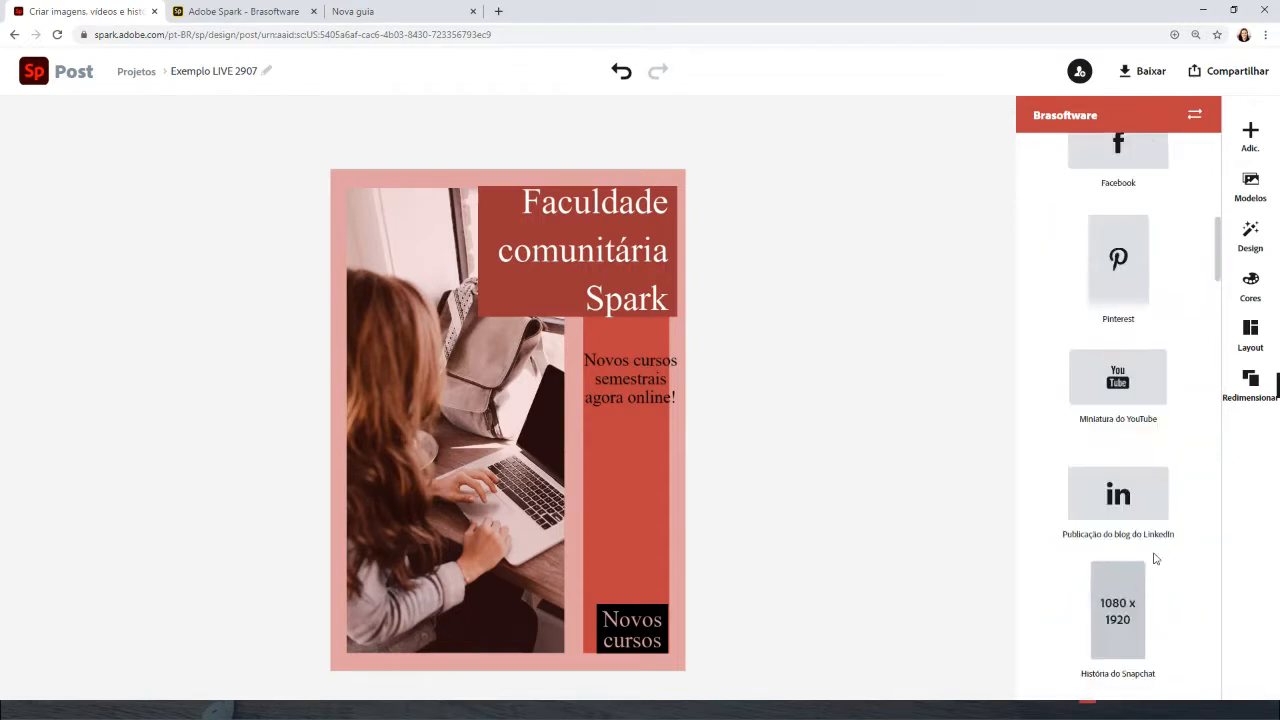
pyautogui.scroll(8, 1155, 558)
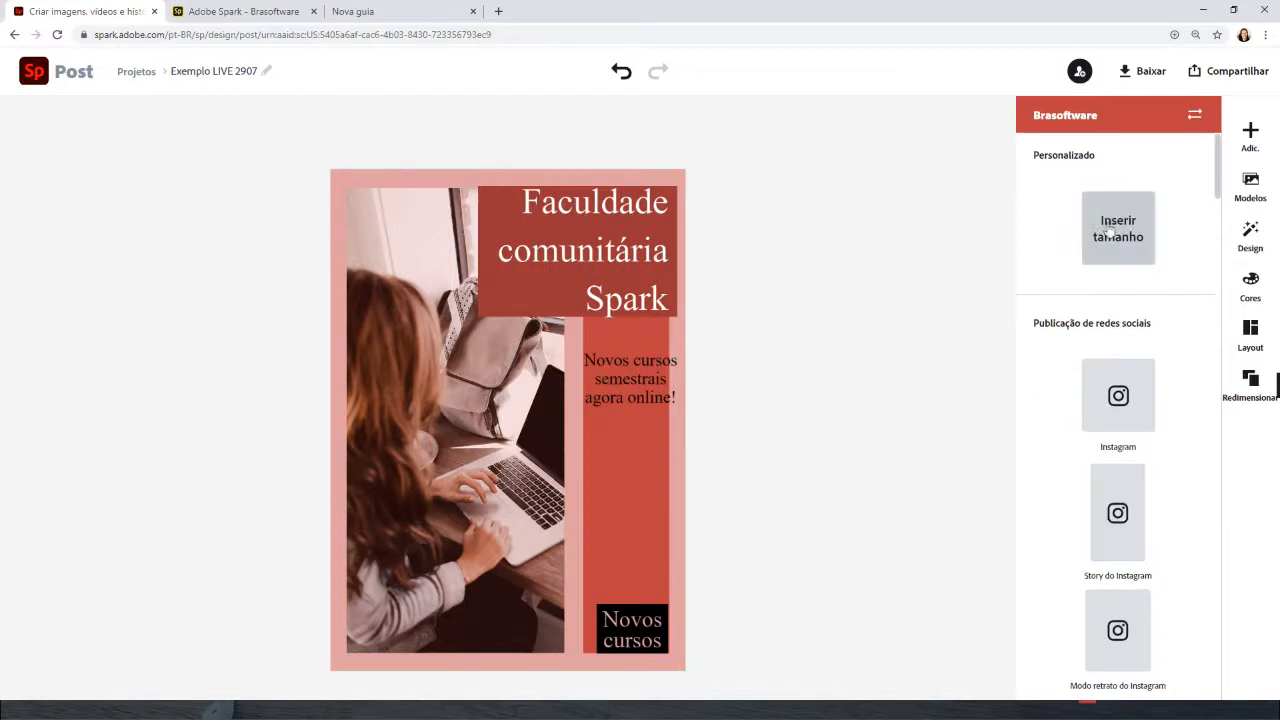
pyautogui.click(1121, 613)
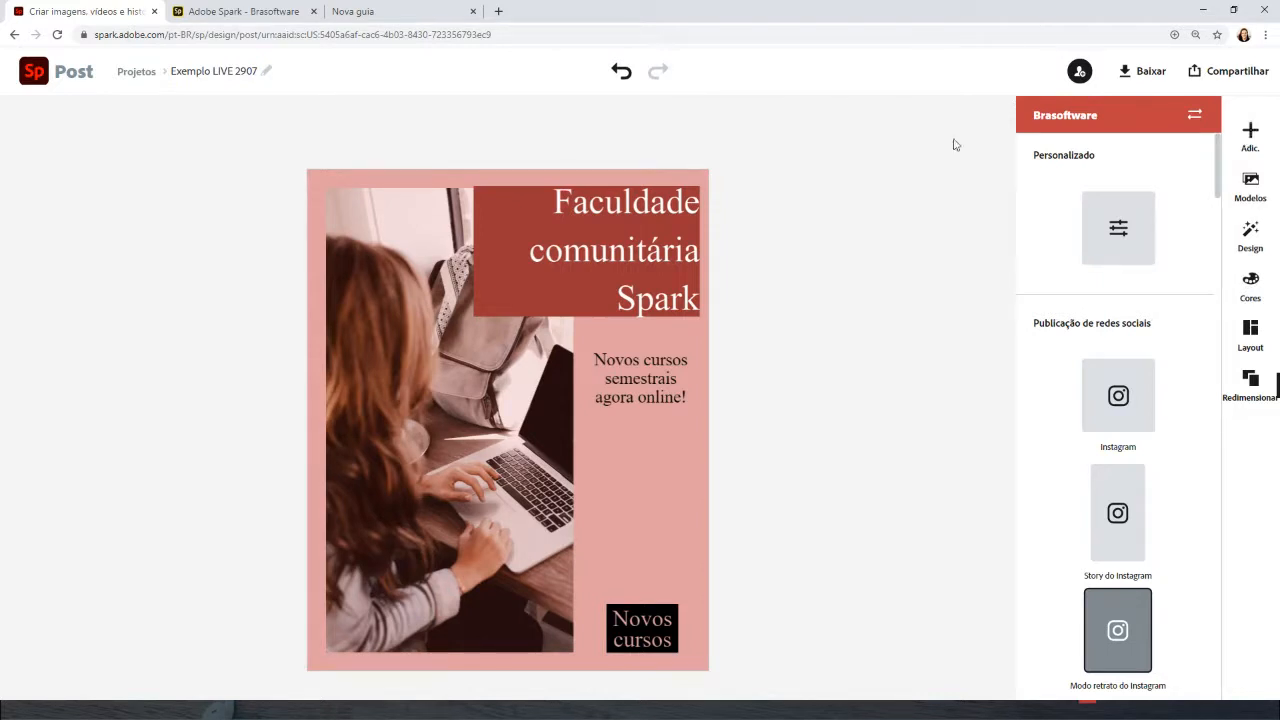
# Replace the title text "Faculdade comunitária Spark" with "Live sobre Adobe Spark"
pyautogui.click(575, 212)
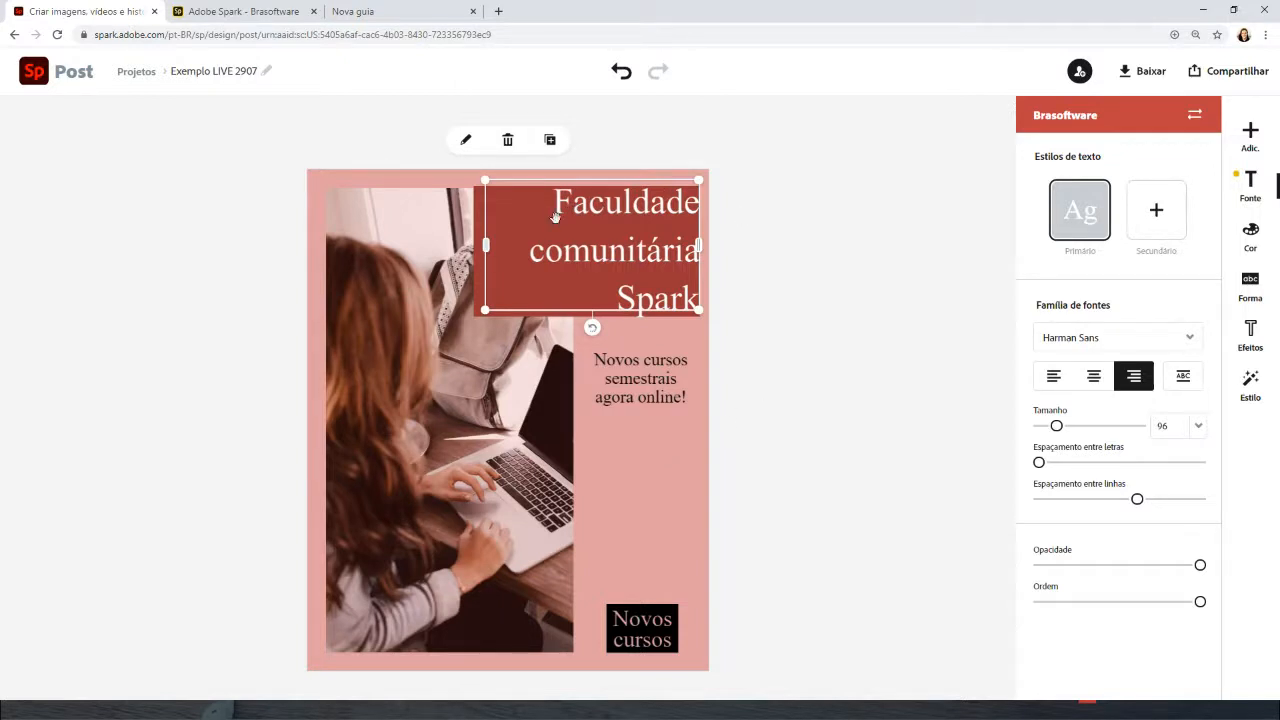
pyautogui.doubleClick(617, 204)
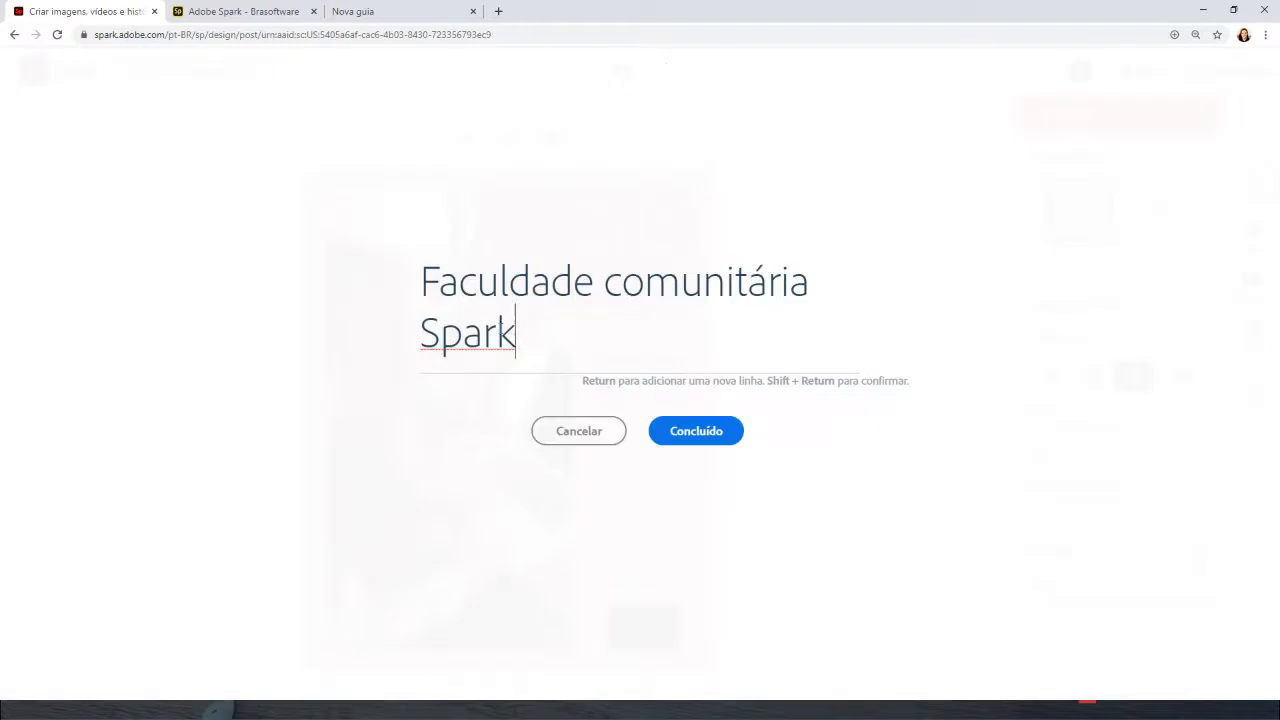
pyautogui.hotkey('ctrl', 'a')
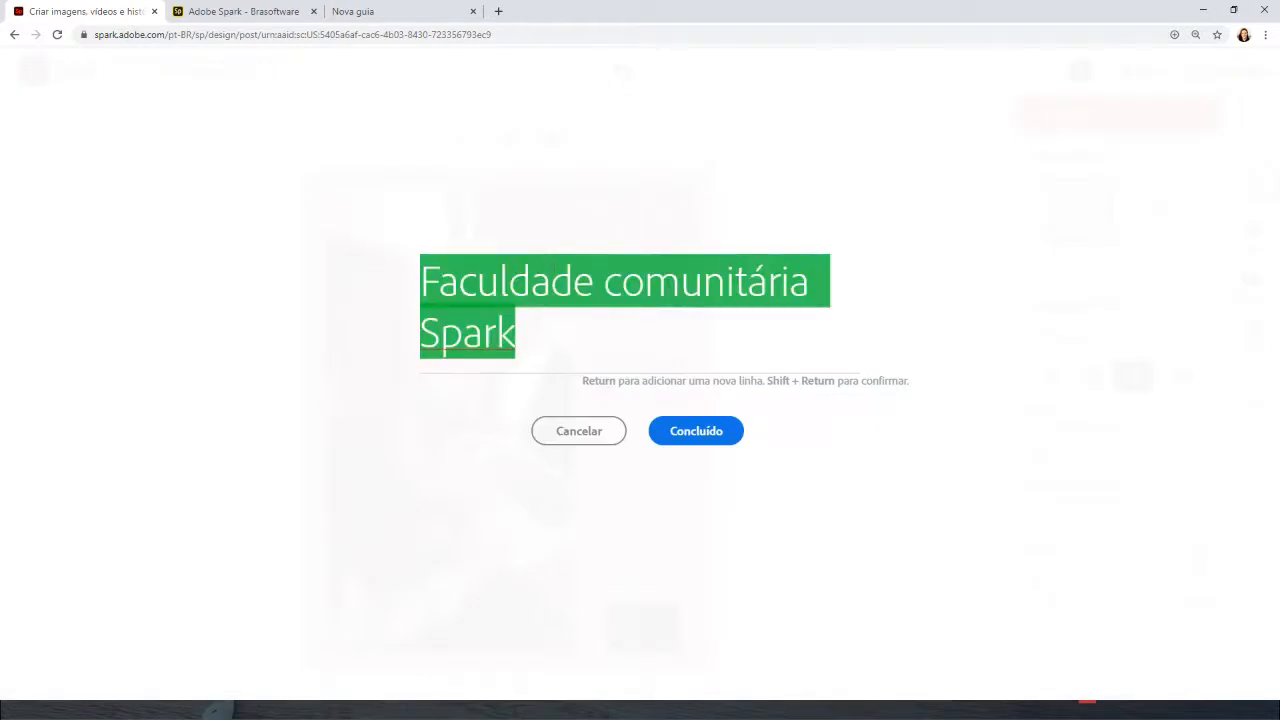
pyautogui.write('L')
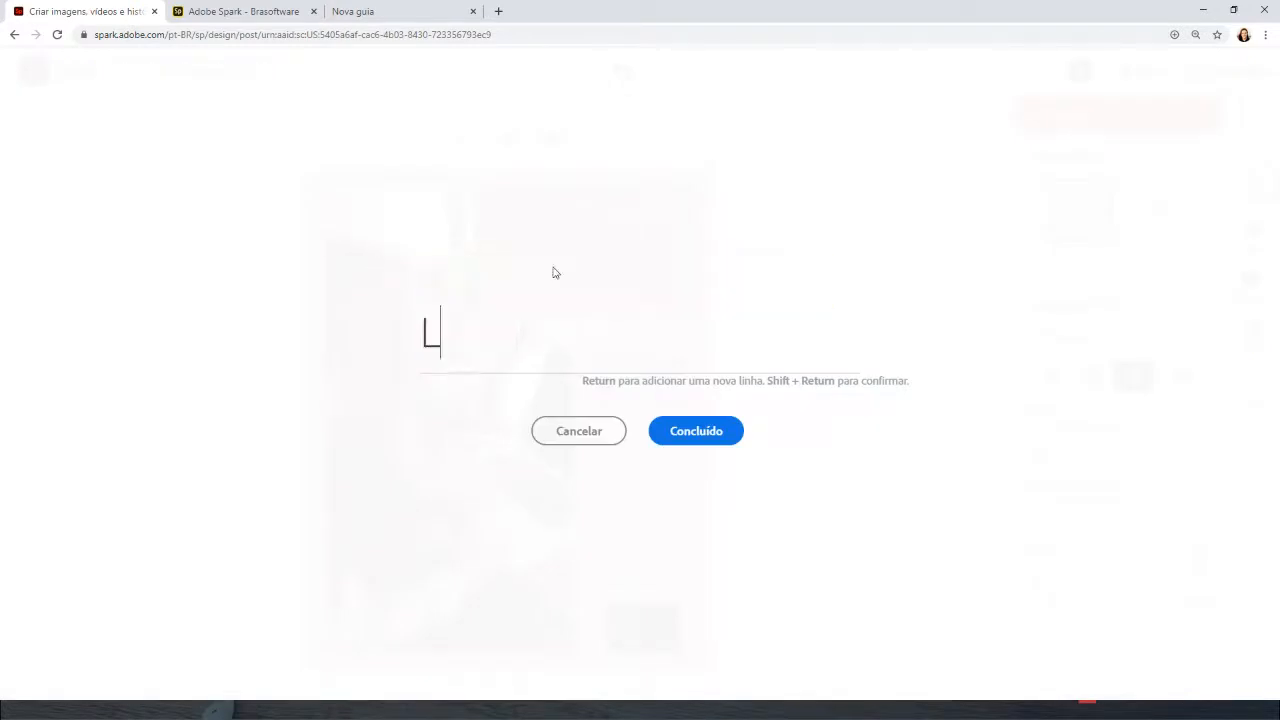
pyautogui.write('ive sobre ')
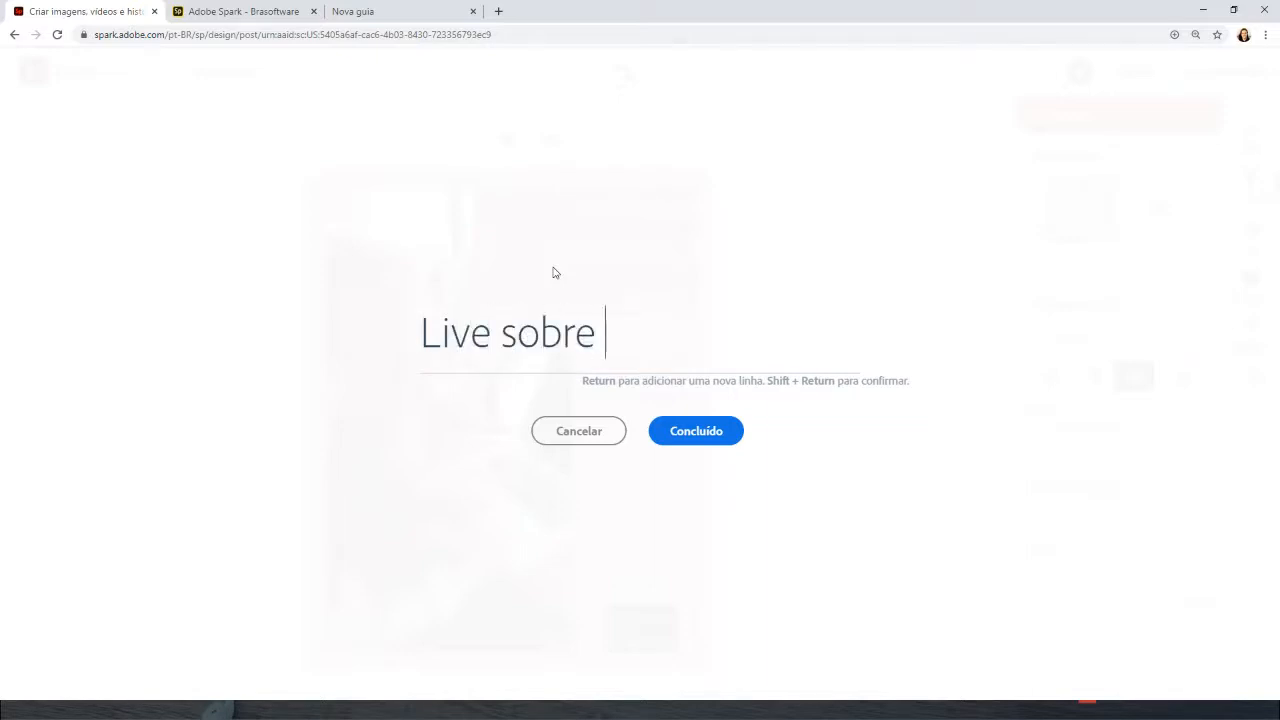
pyautogui.write('Adobe Spark')
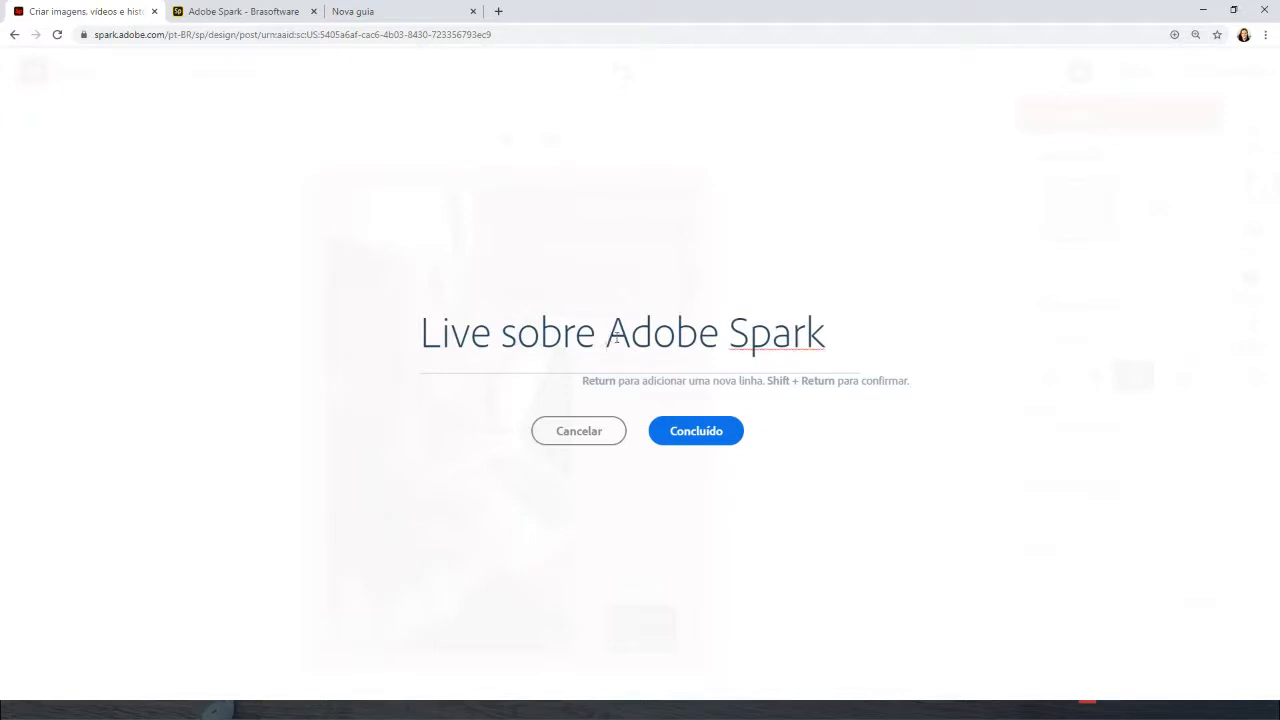
pyautogui.hotkey('shift', 'Return')
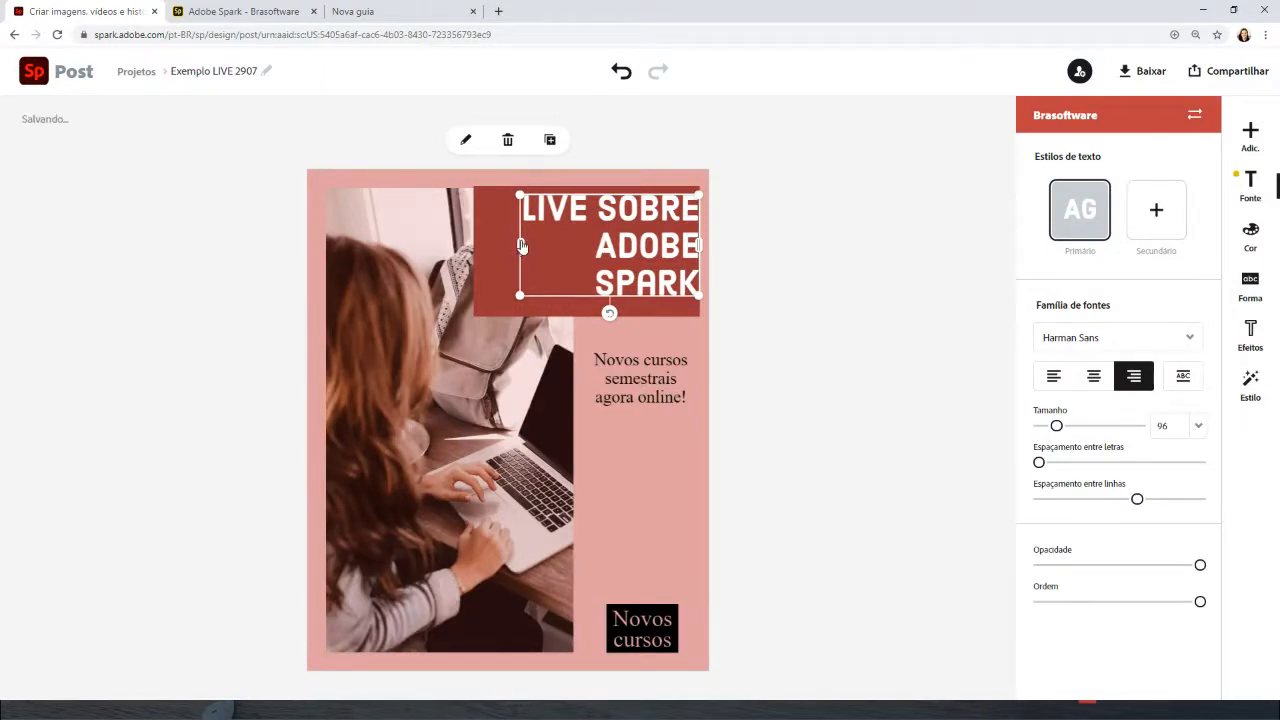
pyautogui.moveTo(521, 245); pyautogui.dragTo(515, 243)
# Browse the font families and set the title "Live sobre Adobe Spark" in Oswald Bold
pyautogui.click(1192, 340)
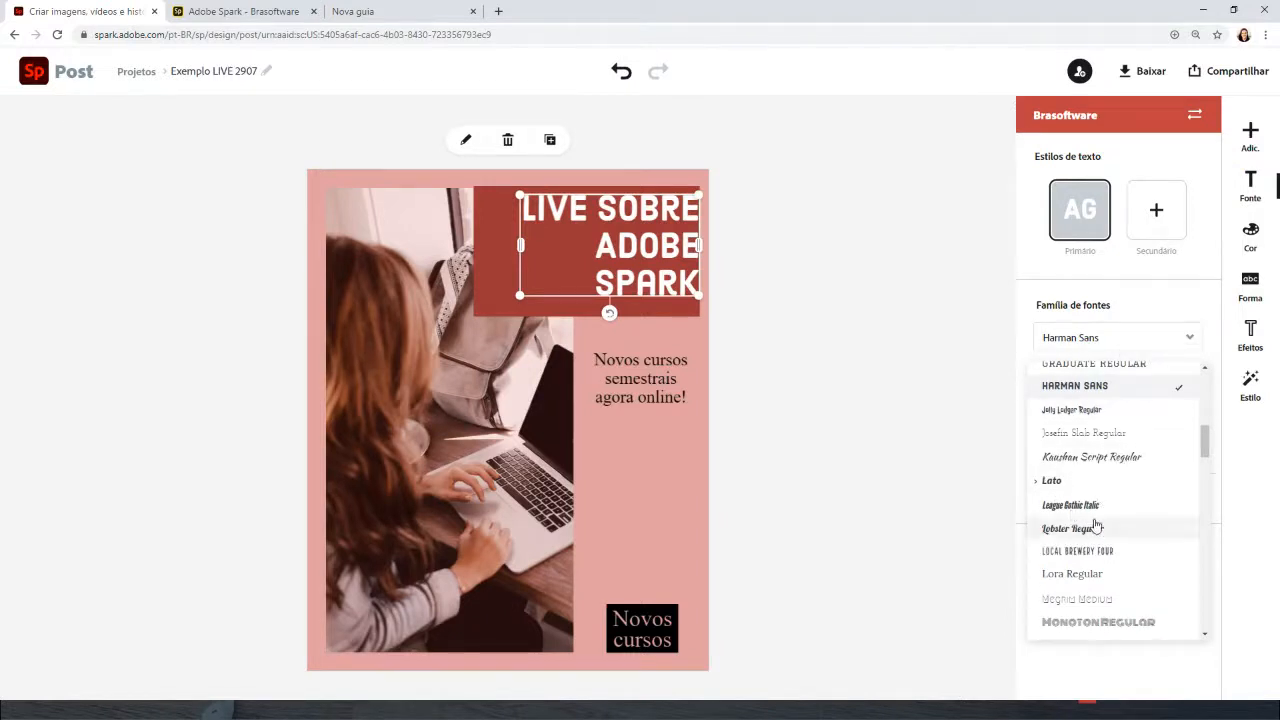
pyautogui.scroll(-3, 1090, 506)
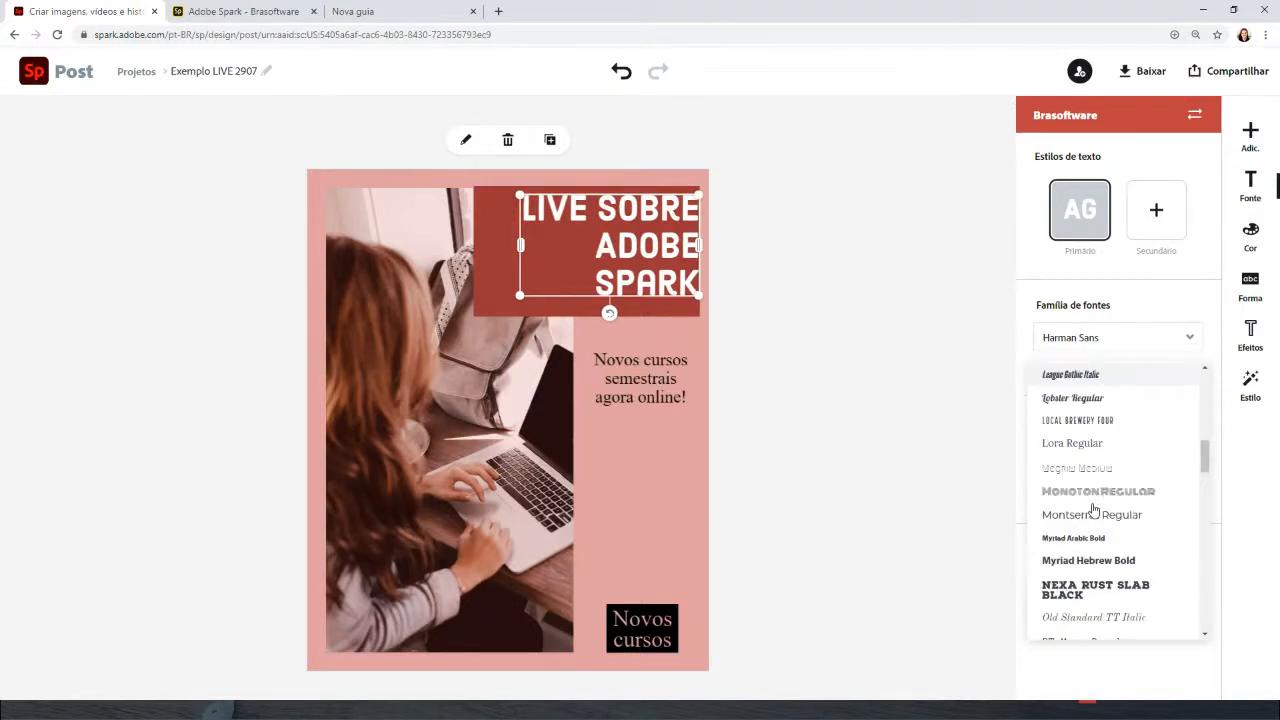
pyautogui.scroll(-2, 1093, 511)
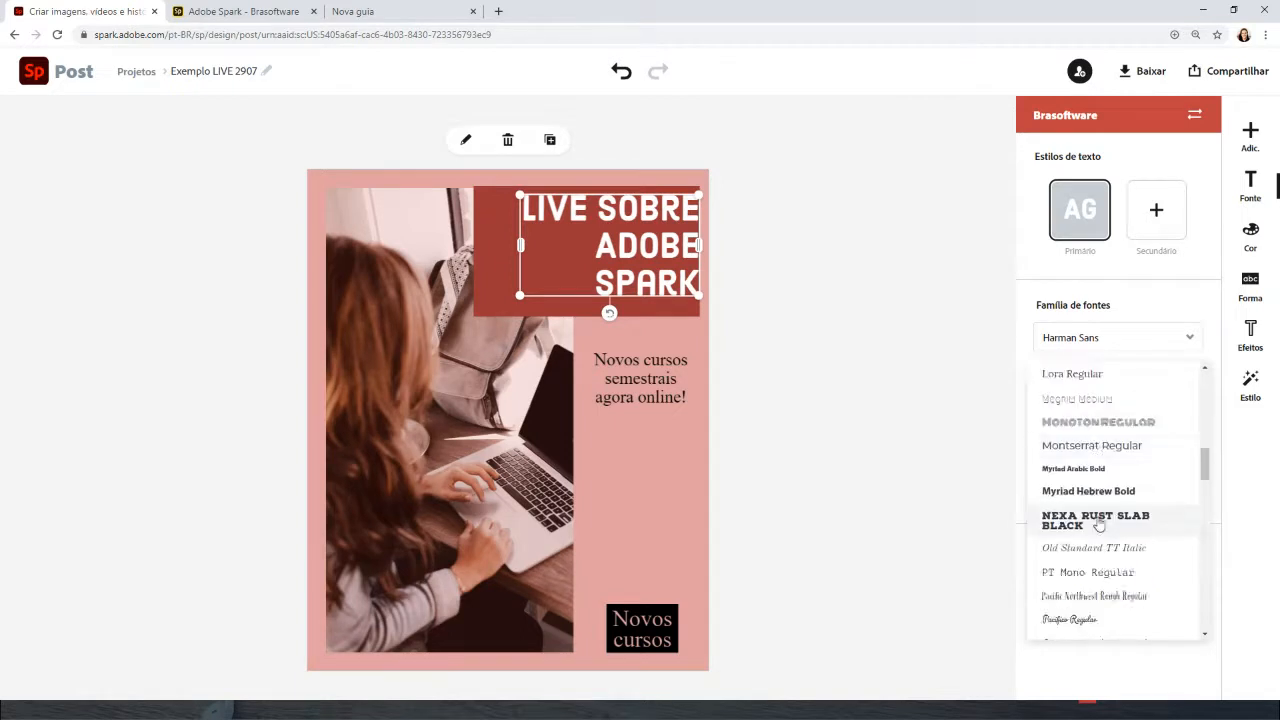
pyautogui.scroll(-4, 1100, 525)
pyautogui.scroll(-2, 1105, 524)
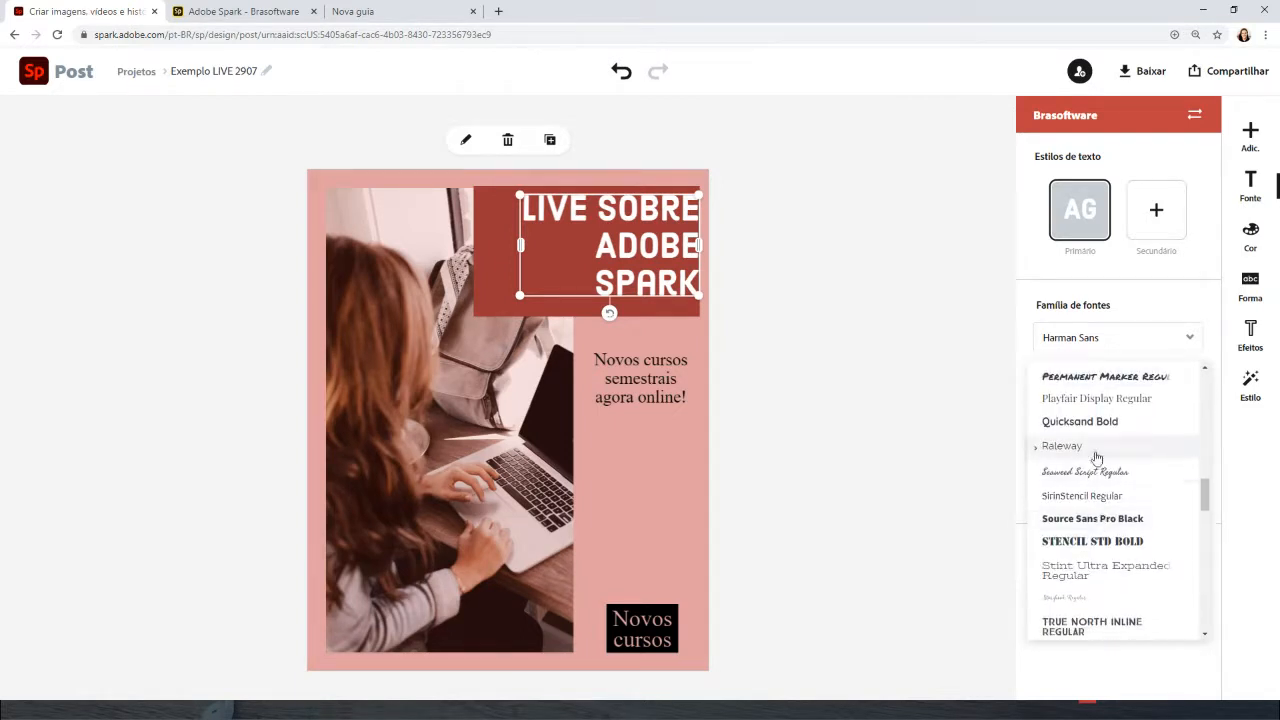
pyautogui.scroll(-3, 1115, 520)
pyautogui.scroll(-7, 1119, 535)
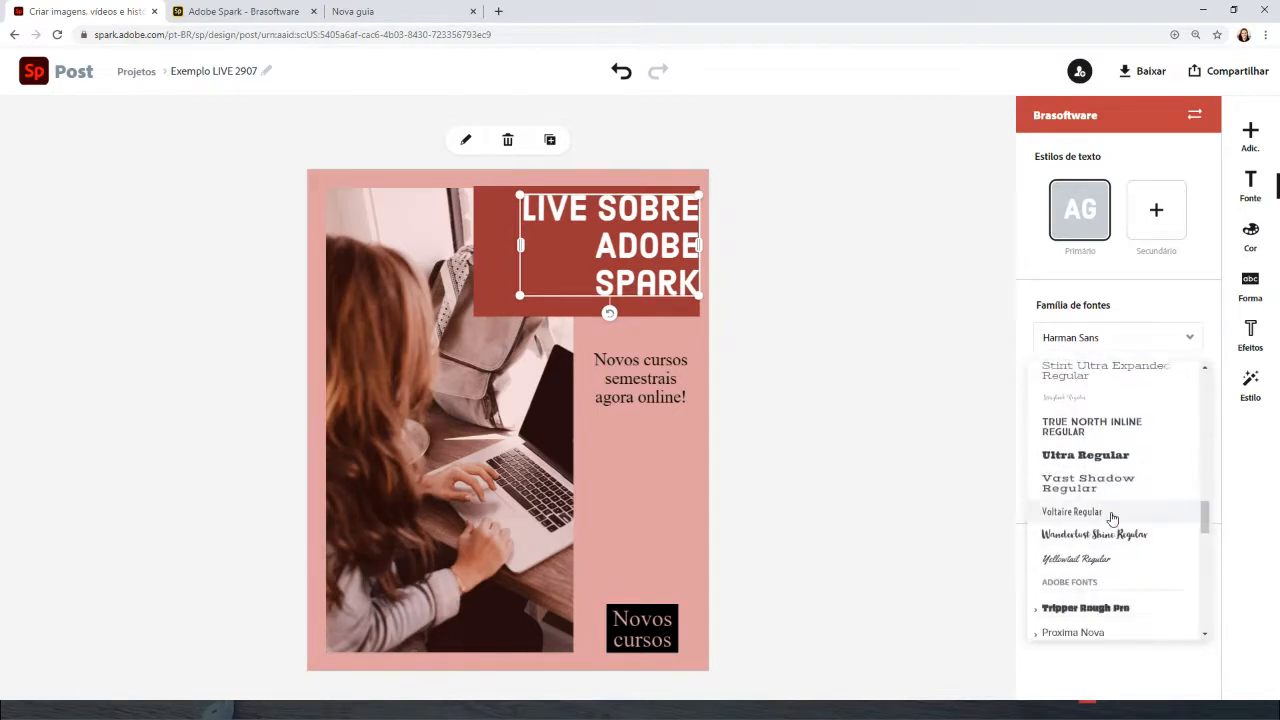
pyautogui.scroll(-8, 1118, 525)
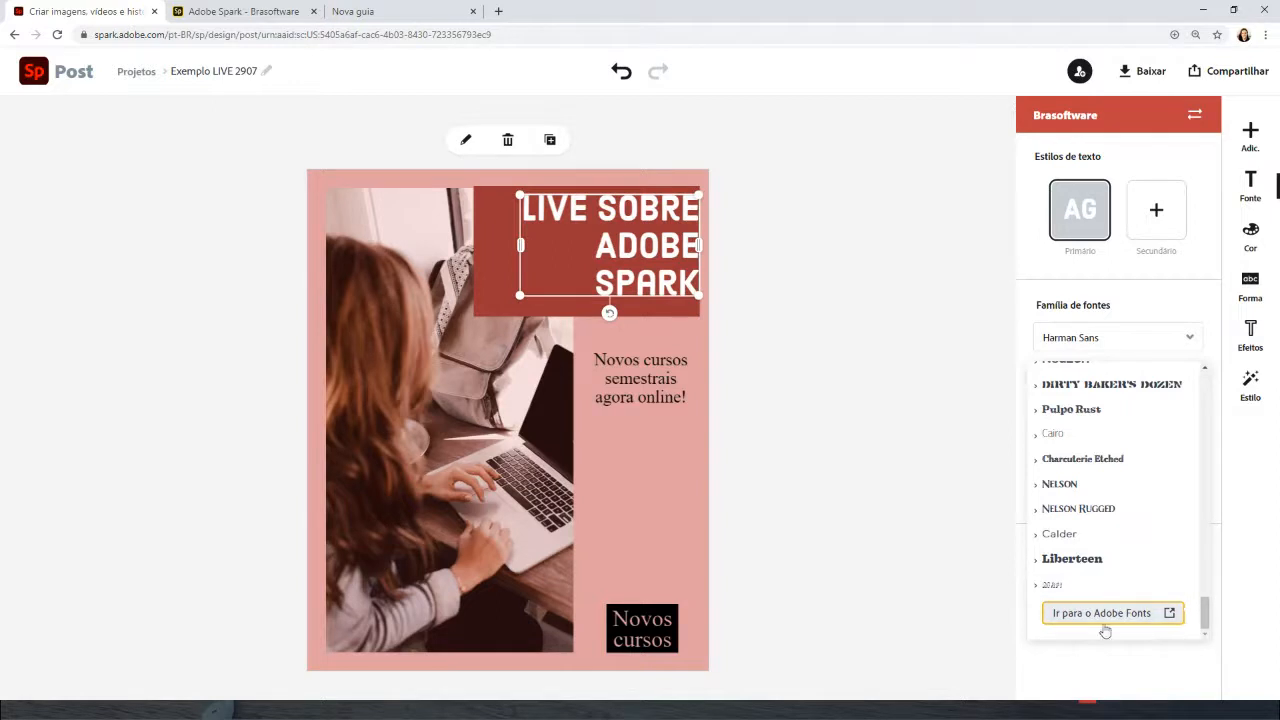
pyautogui.moveTo(1206, 619); pyautogui.dragTo(1208, 607)
pyautogui.moveTo(1207, 573); pyautogui.dragTo(1207, 565)
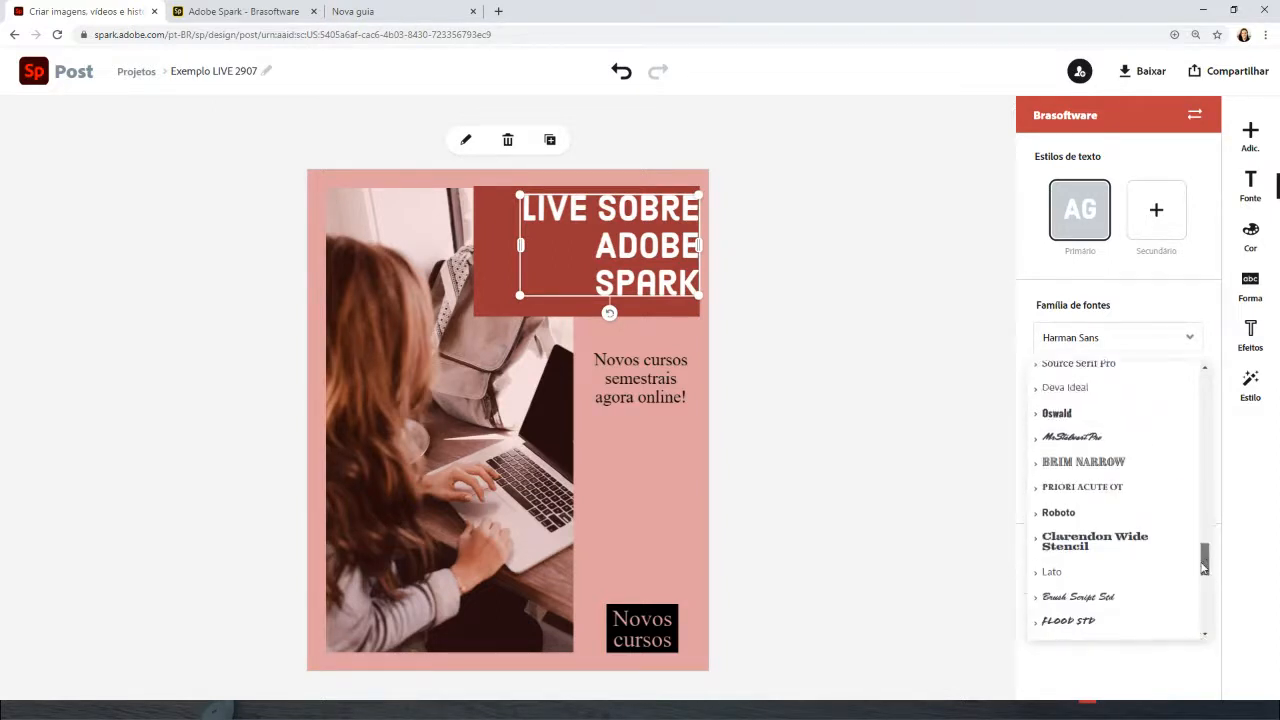
pyautogui.click(1057, 414)
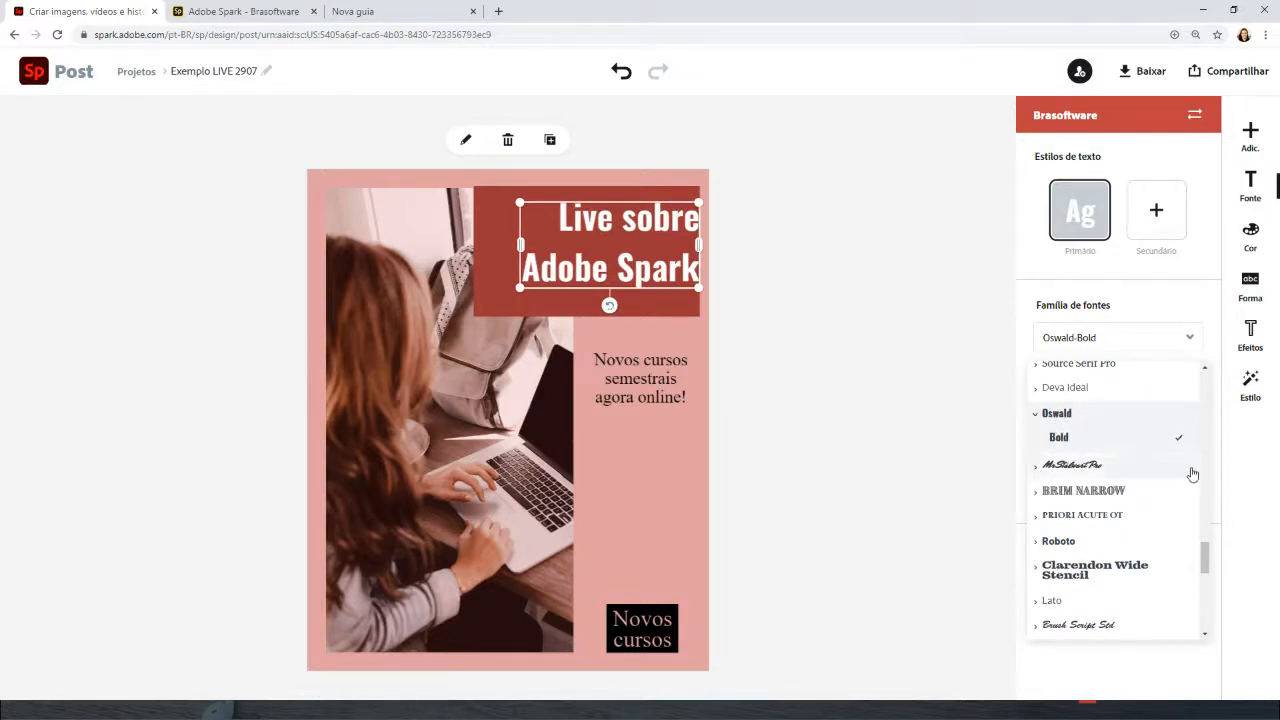
pyautogui.scroll(3, 1194, 474)
pyautogui.scroll(3, 1194, 474)
pyautogui.click(935, 469)
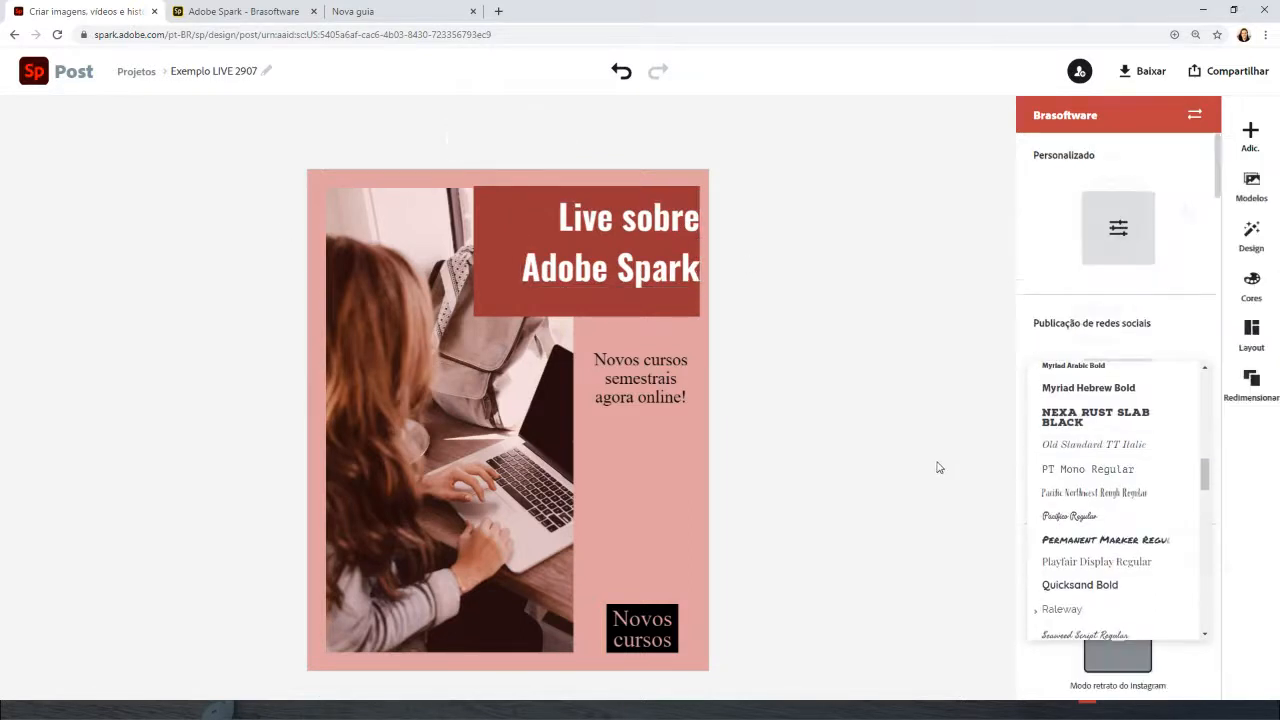
# Shift the title inward within the red rectangle and set its size to 100, with slightly wider letter spacing and tighter line spacing
pyautogui.click(585, 268)
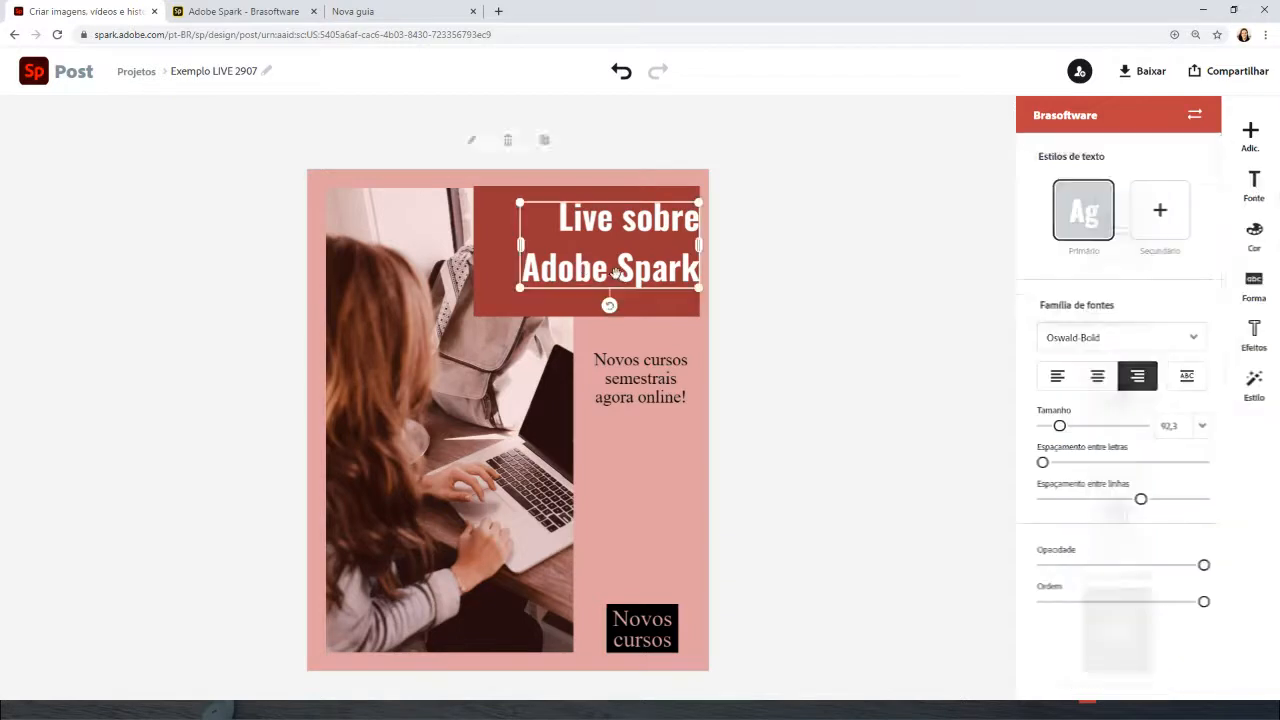
pyautogui.click(620, 276)
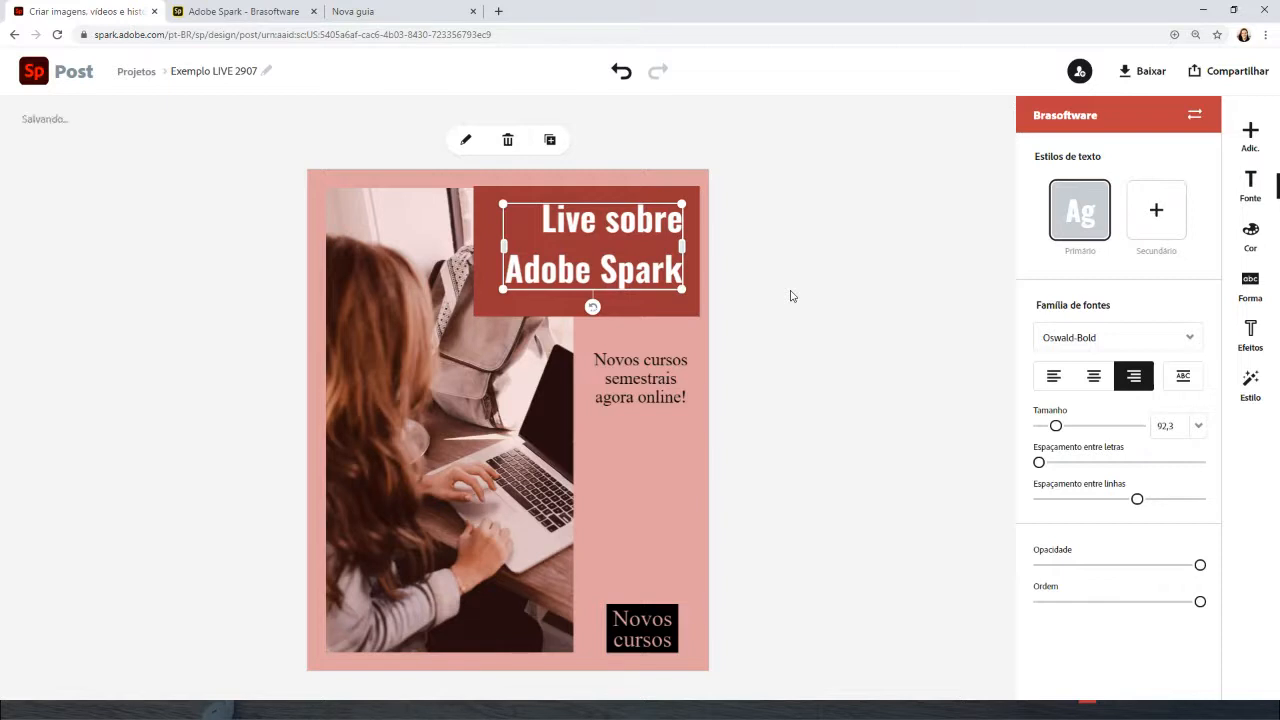
pyautogui.moveTo(1056, 426); pyautogui.dragTo(1048, 466)
pyautogui.moveTo(1138, 503)
pyautogui.mouseDown()
pyautogui.moveTo(1149, 498)
pyautogui.moveTo(1128, 499)
pyautogui.mouseUp()
pyautogui.moveTo(1201, 568)
pyautogui.mouseDown()
pyautogui.moveTo(1108, 578)
pyautogui.moveTo(1203, 566)
pyautogui.mouseUp()
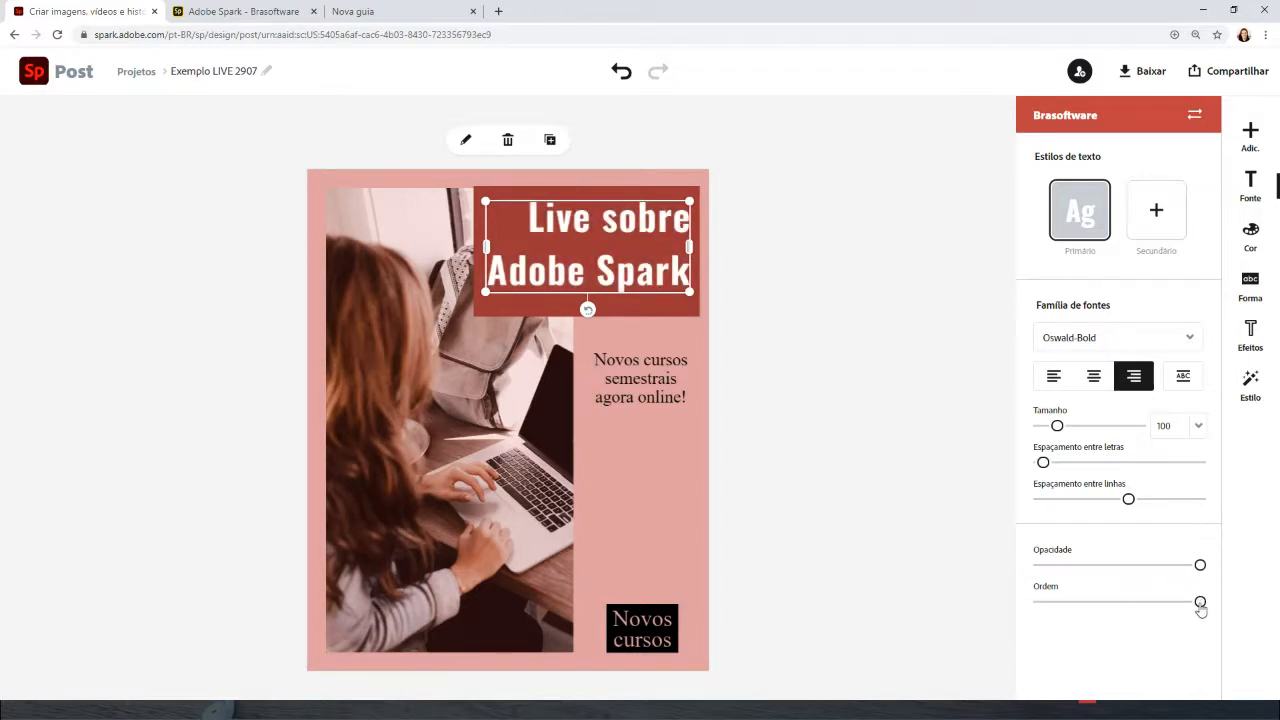
pyautogui.moveTo(1200, 603)
pyautogui.mouseDown()
pyautogui.moveTo(1130, 611)
pyautogui.moveTo(1205, 608)
pyautogui.mouseUp()
# Try the left, centre and right alignments on the title, apply the uppercase-and-fit option and nudge the title slightly downward
pyautogui.click(662, 314)
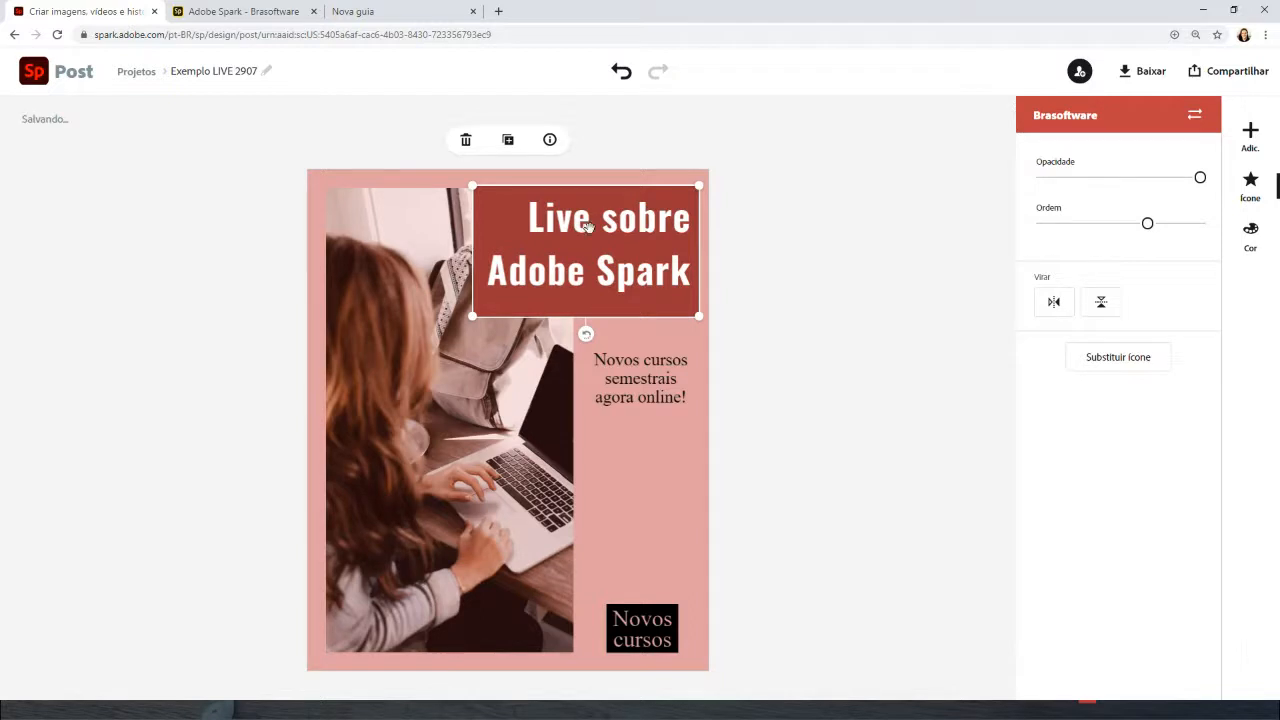
pyautogui.click(623, 222)
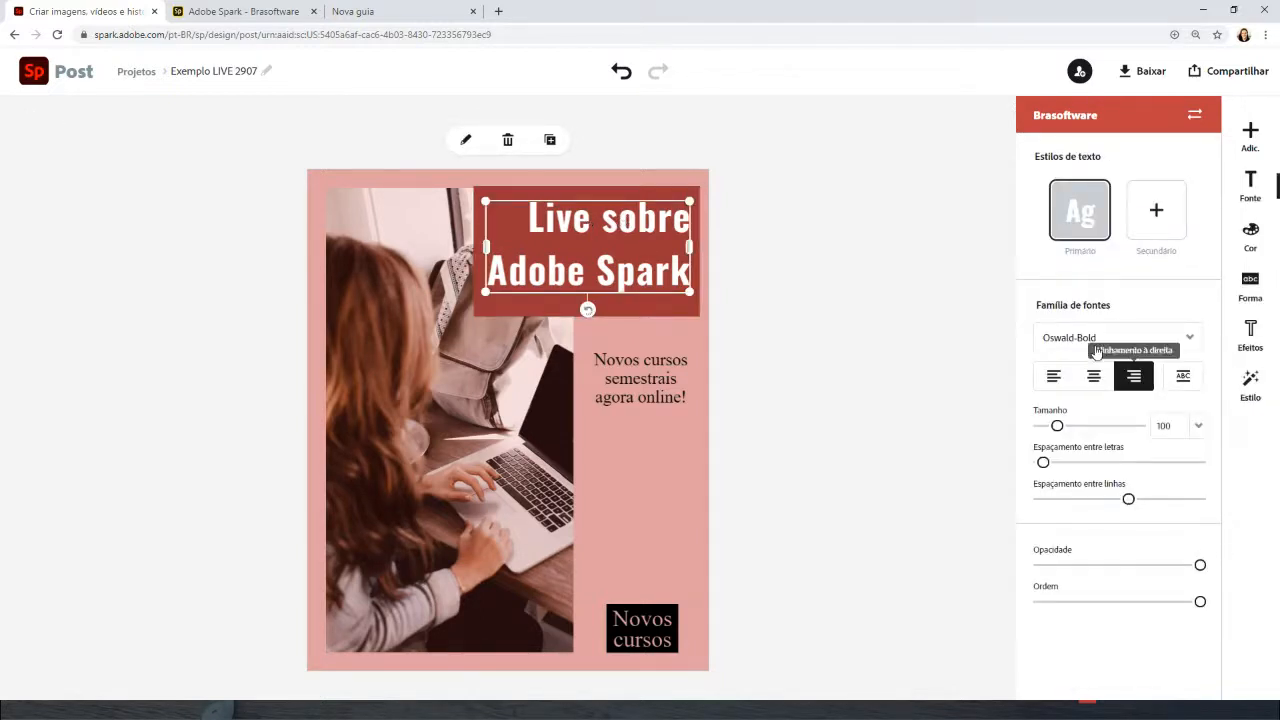
pyautogui.click(1183, 377)
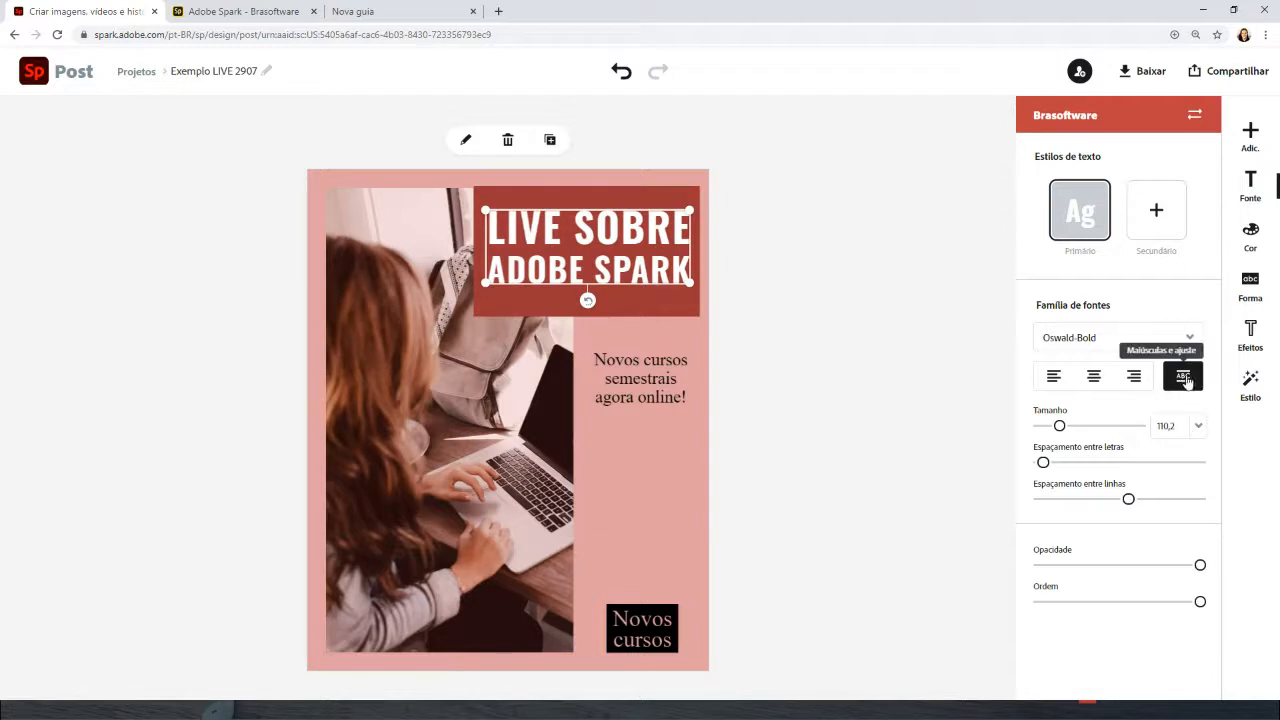
pyautogui.click(1054, 377)
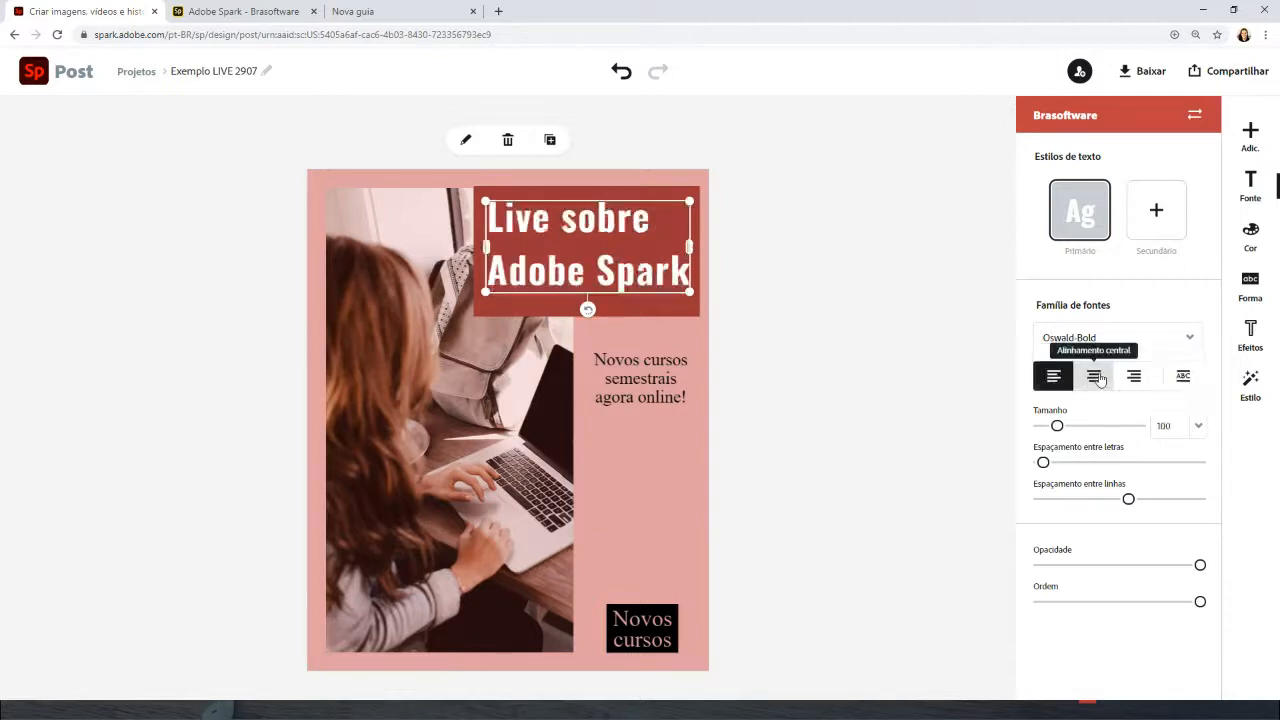
pyautogui.click(1094, 376)
pyautogui.click(1133, 376)
pyautogui.click(1183, 376)
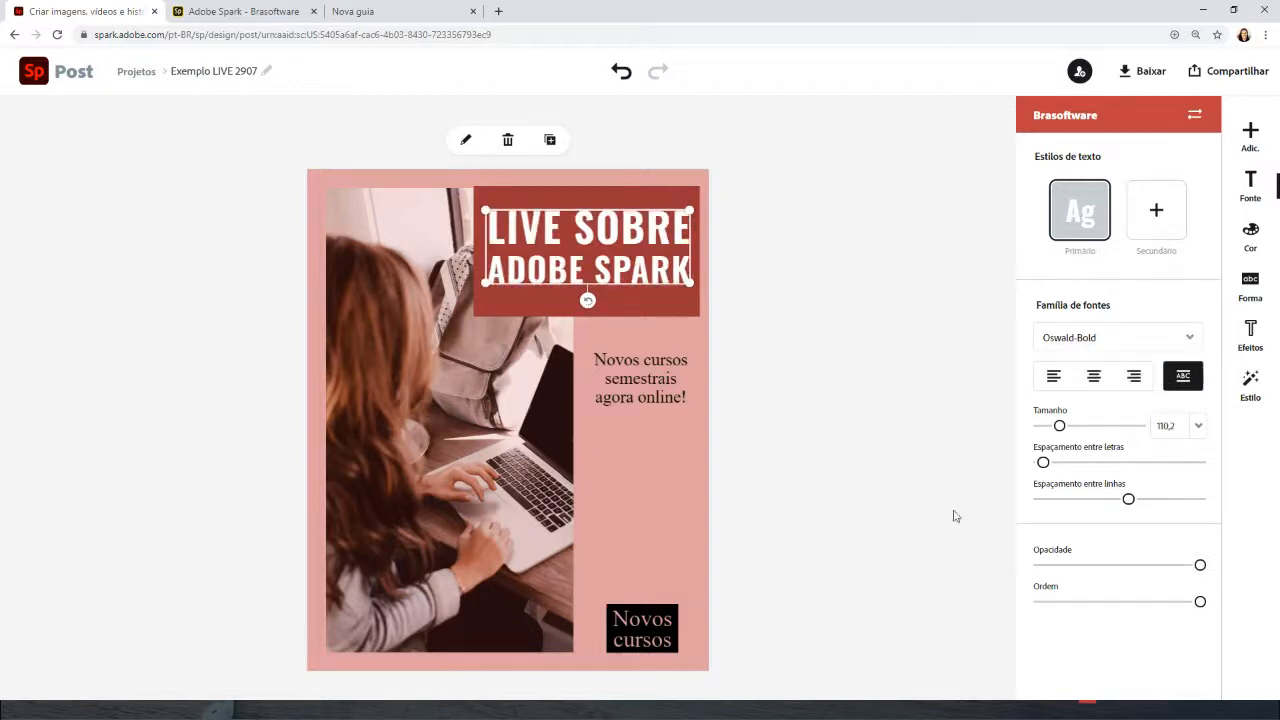
pyautogui.click(860, 429)
pyautogui.click(617, 230)
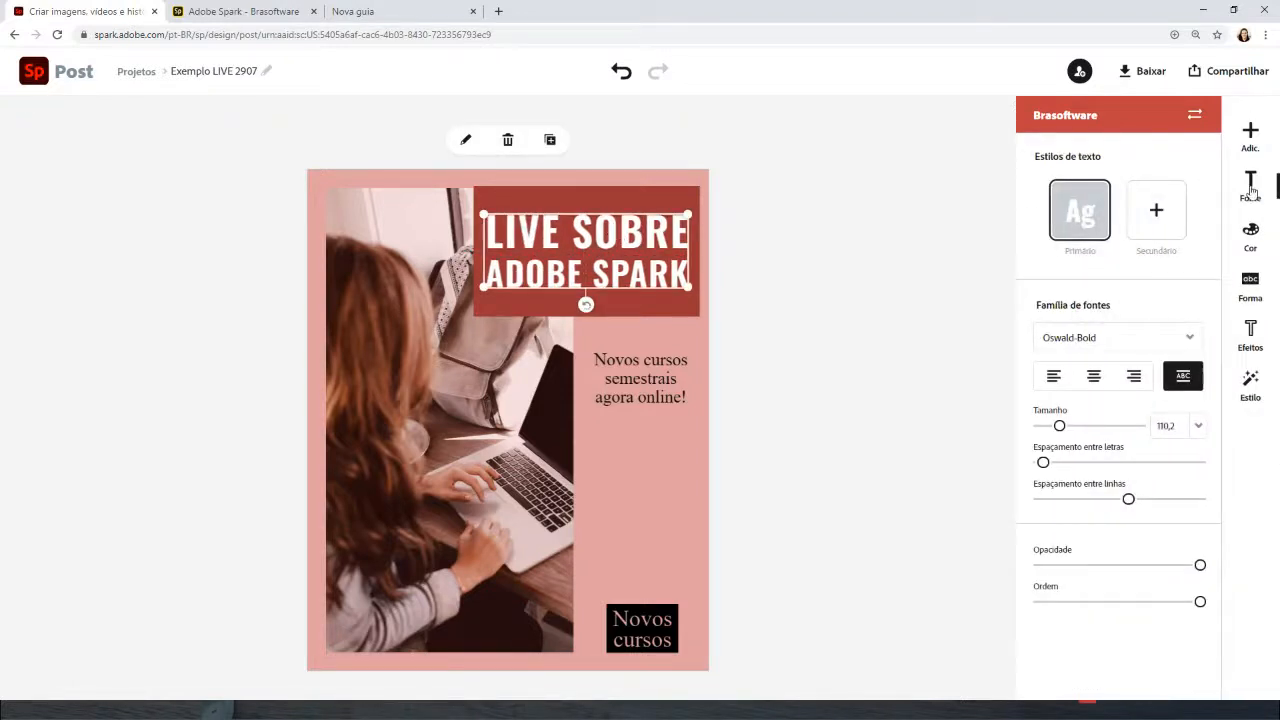
# Look through the colour palettes and recolour the title text with the lightest pink of the Brasoftware palette
pyautogui.click(1249, 240)
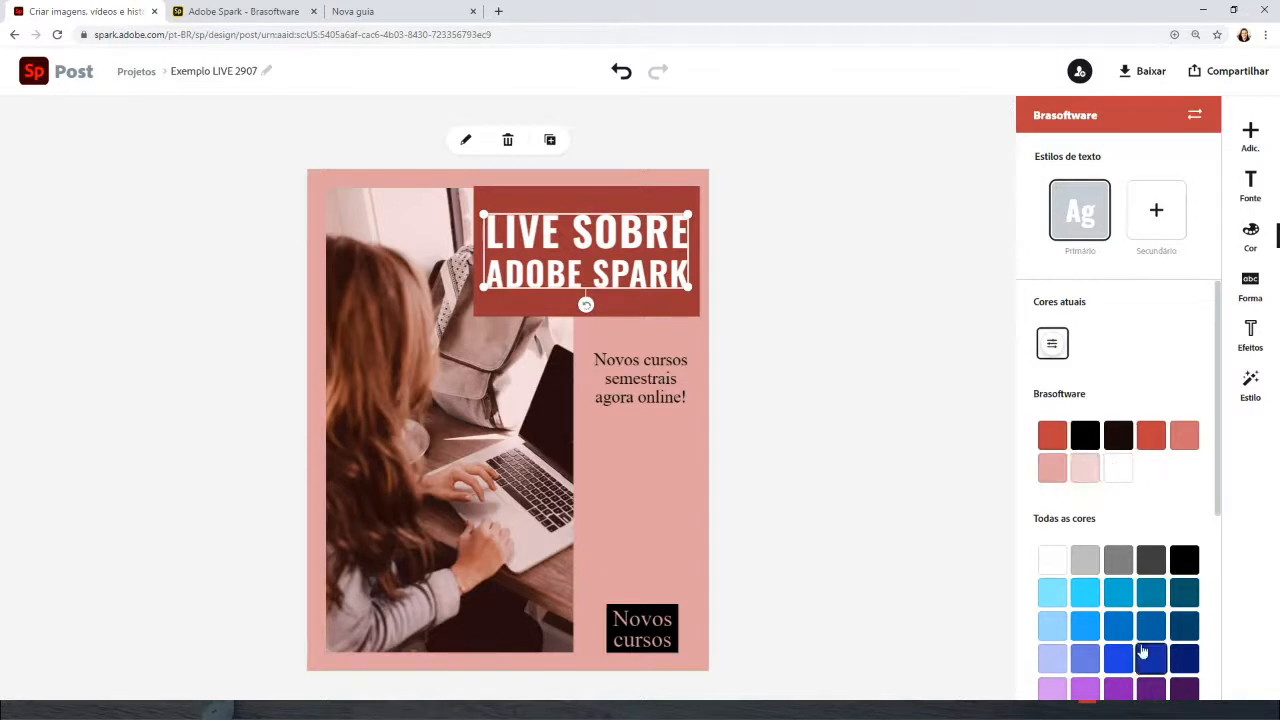
pyautogui.scroll(-4, 1142, 652)
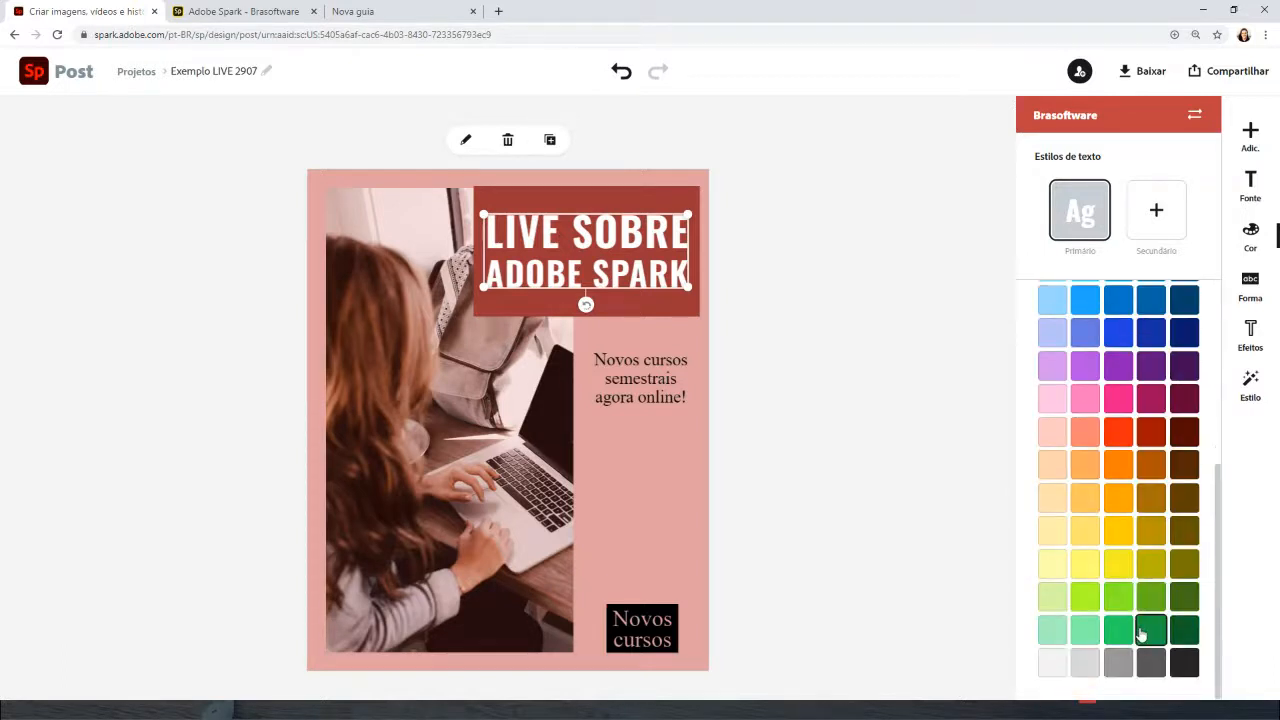
pyautogui.scroll(3, 1141, 632)
pyautogui.scroll(-2, 1139, 633)
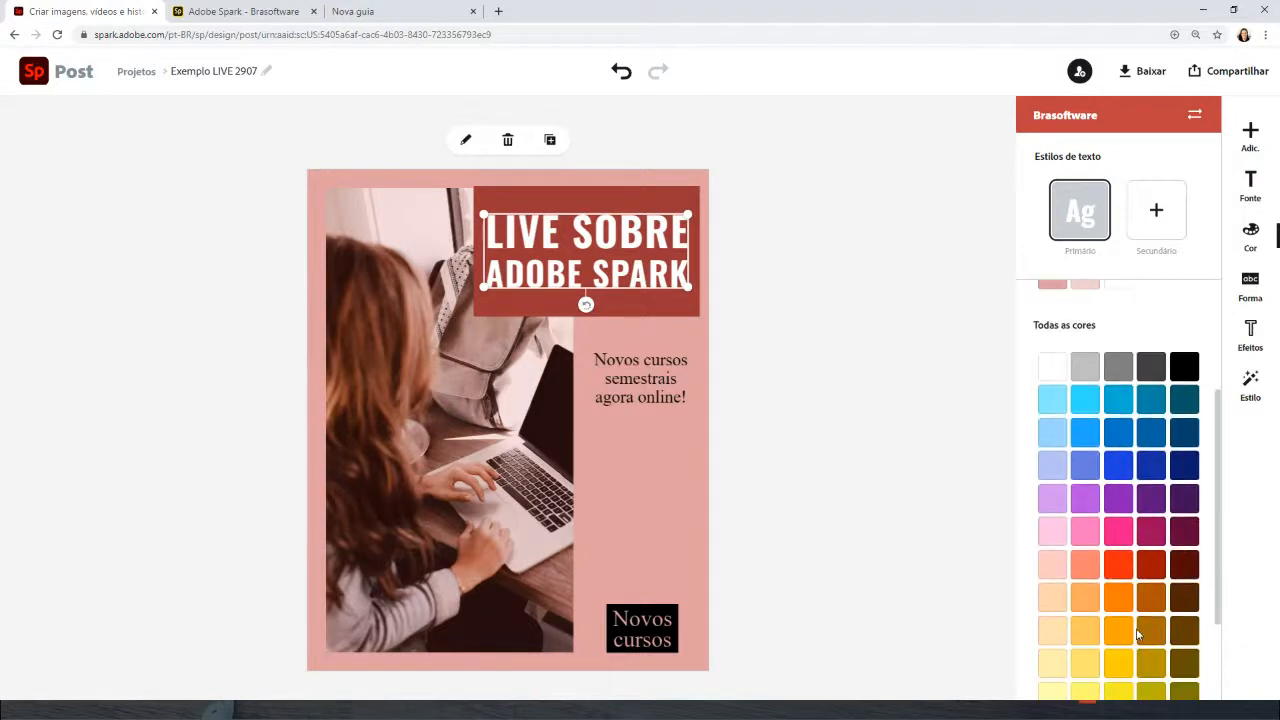
pyautogui.scroll(2, 1050, 383)
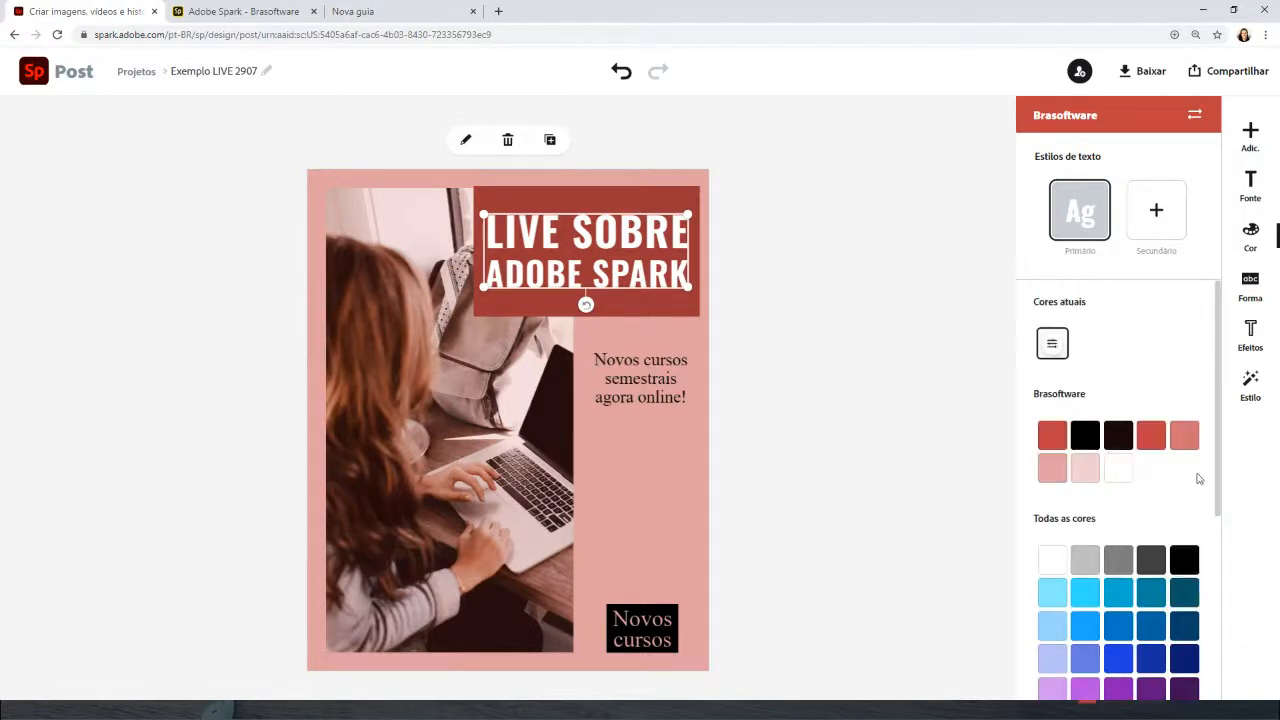
pyautogui.scroll(-1, 1121, 590)
pyautogui.scroll(-3, 1117, 474)
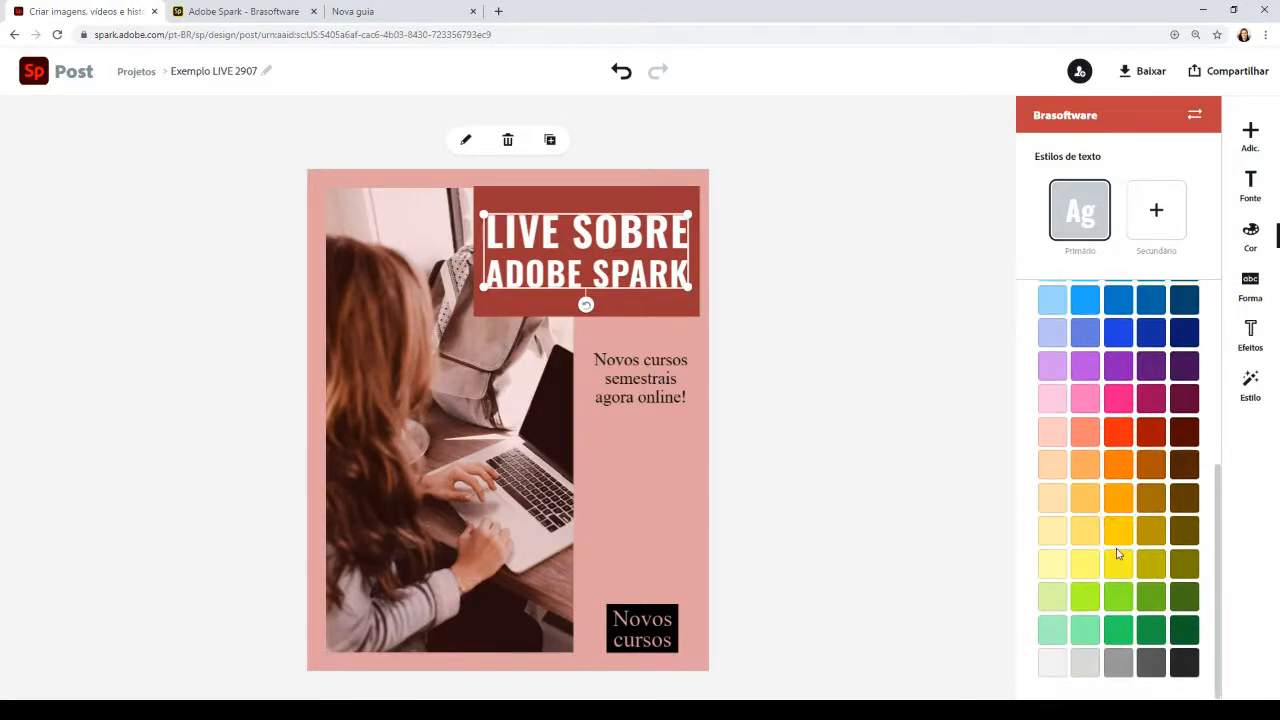
pyautogui.scroll(3, 1104, 676)
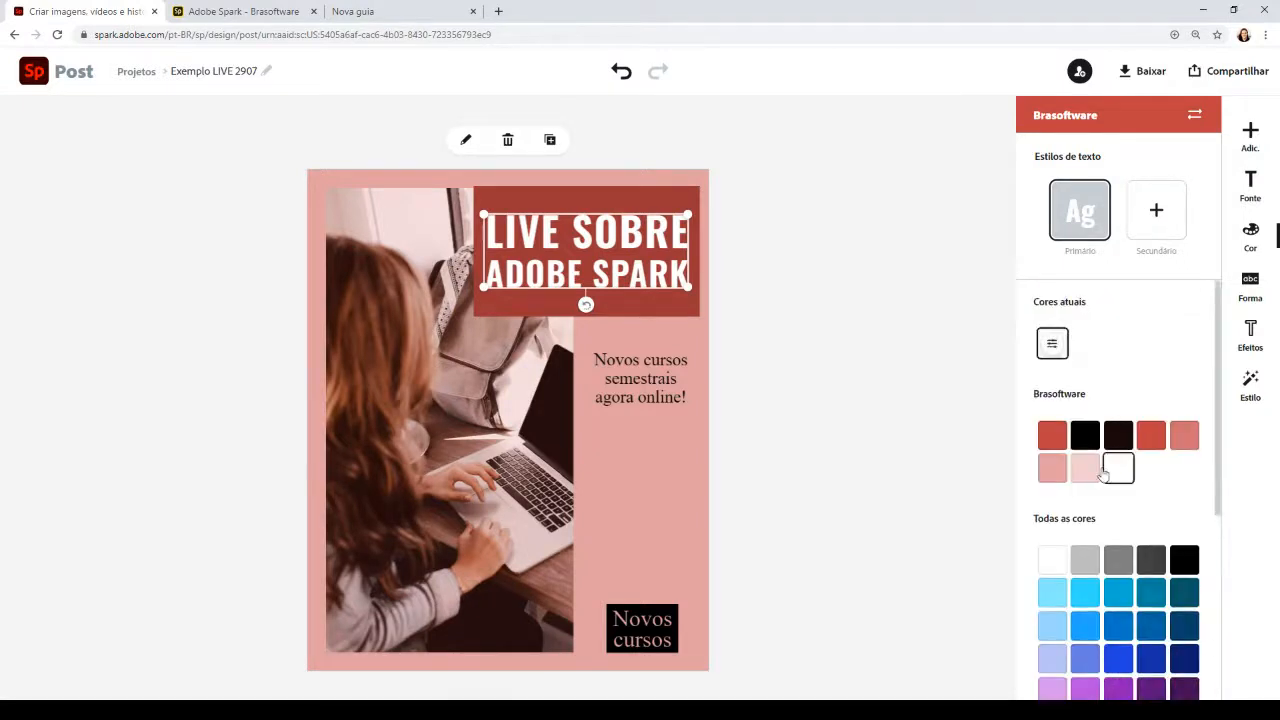
pyautogui.click(1085, 468)
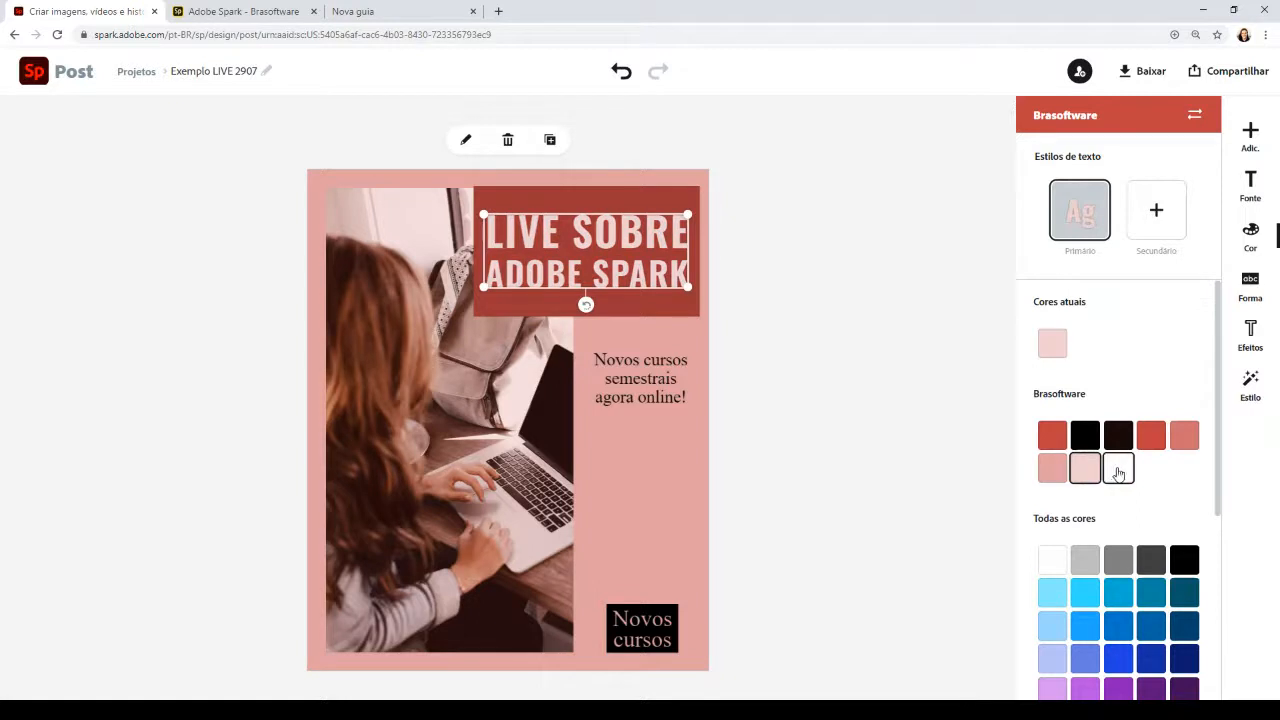
# Move the red rectangle from behind the title down onto the lower half of the photo
pyautogui.click(1251, 284)
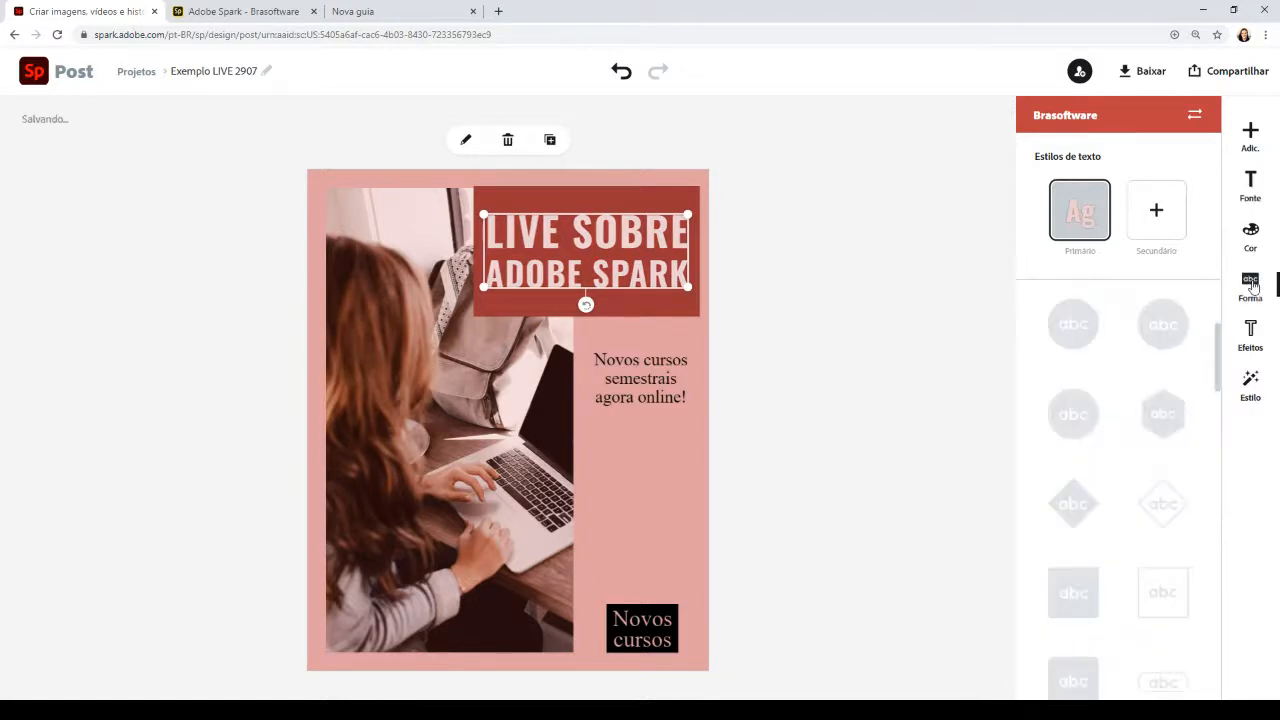
pyautogui.click(600, 197)
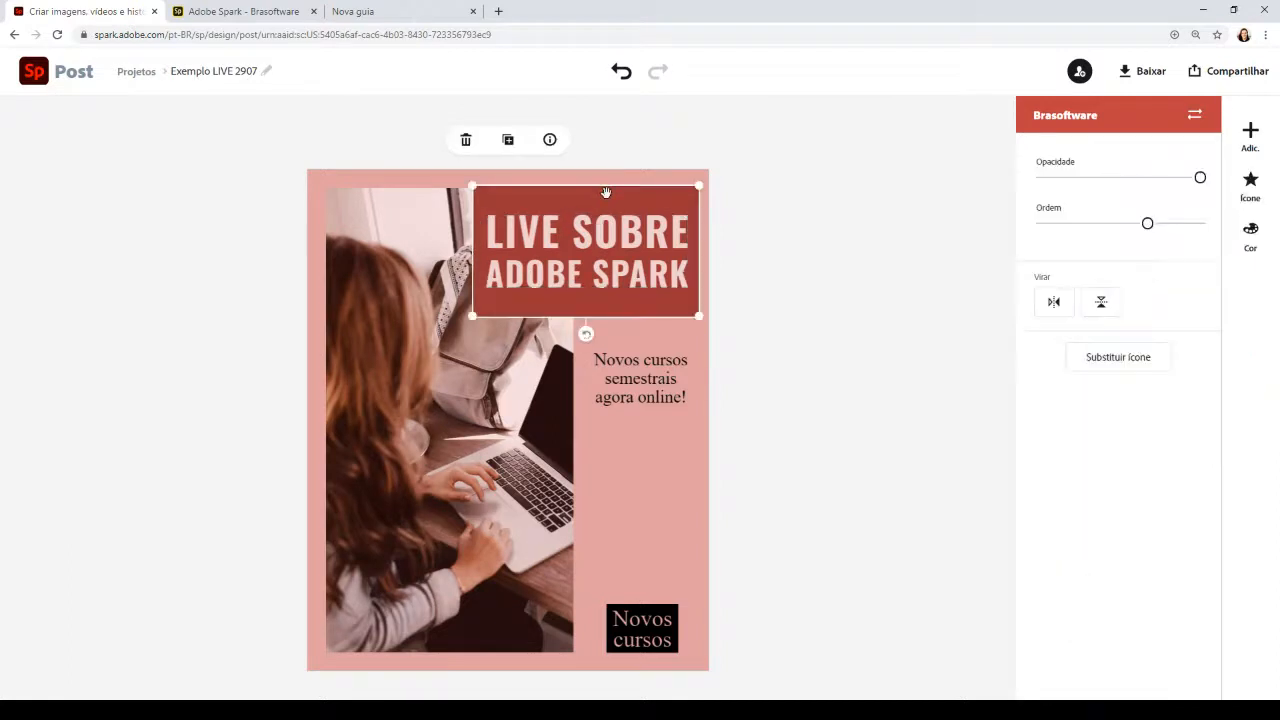
pyautogui.moveTo(600, 197); pyautogui.dragTo(508, 437)
# Try the filled square and rounded-square shapes behind the title, and apply the filled pill shape
pyautogui.click(607, 278)
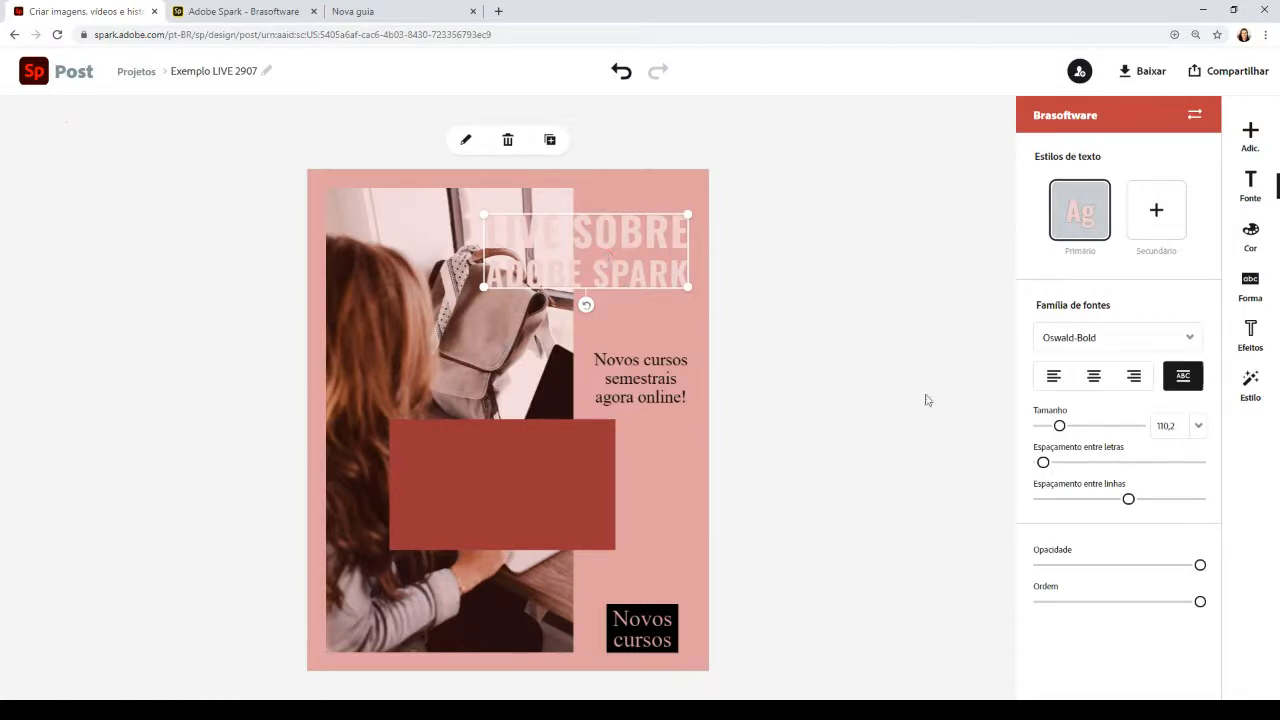
pyautogui.click(1250, 284)
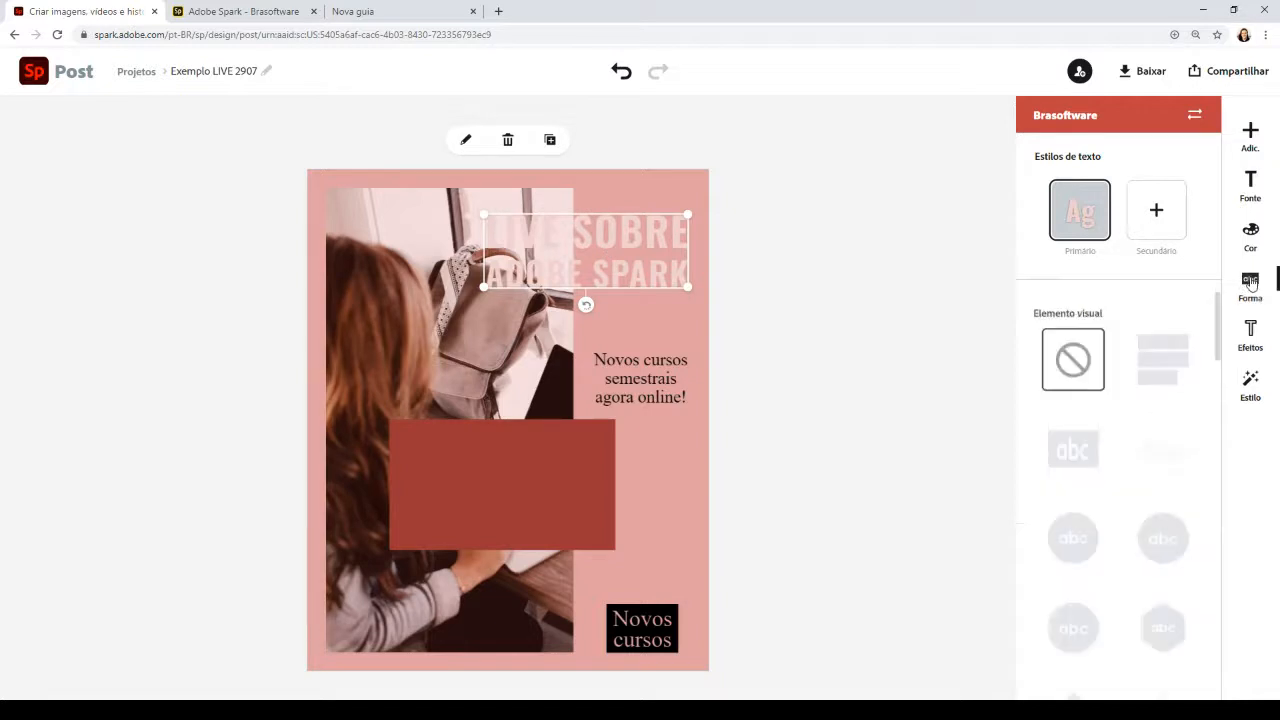
pyautogui.scroll(-3, 1150, 390)
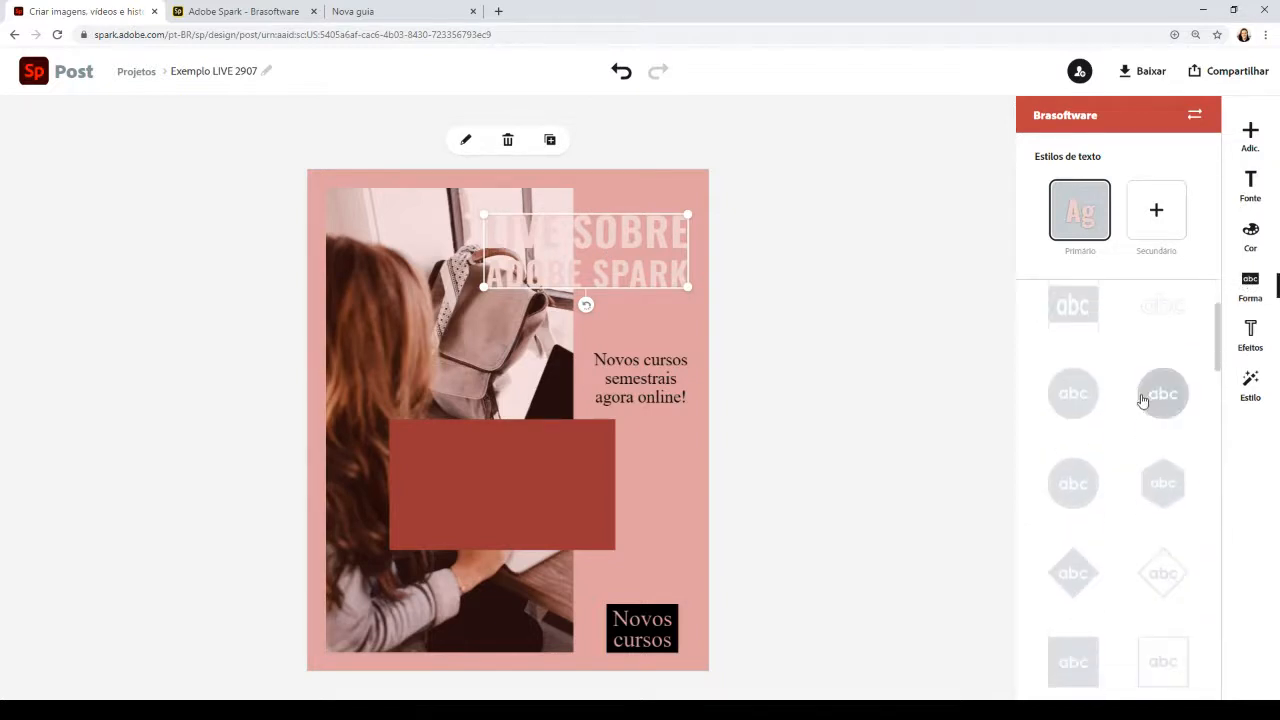
pyautogui.scroll(-1, 1091, 408)
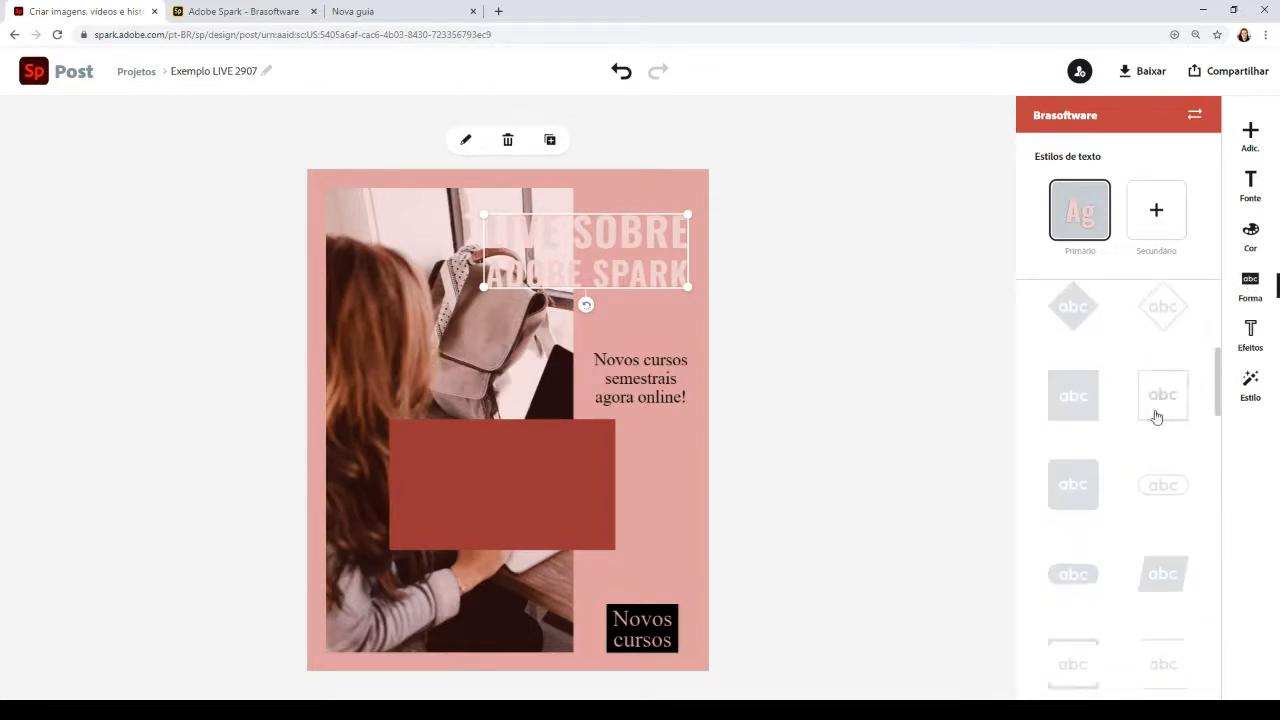
pyautogui.click(1071, 403)
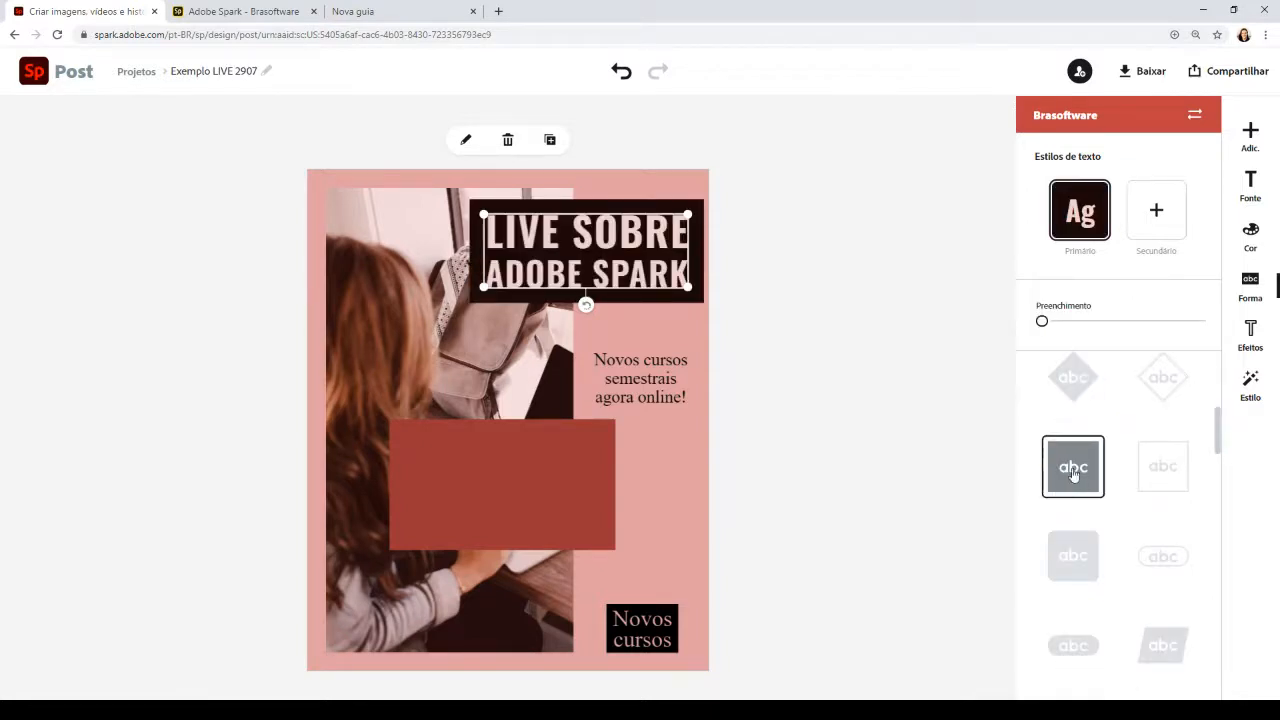
pyautogui.scroll(-1, 1060, 488)
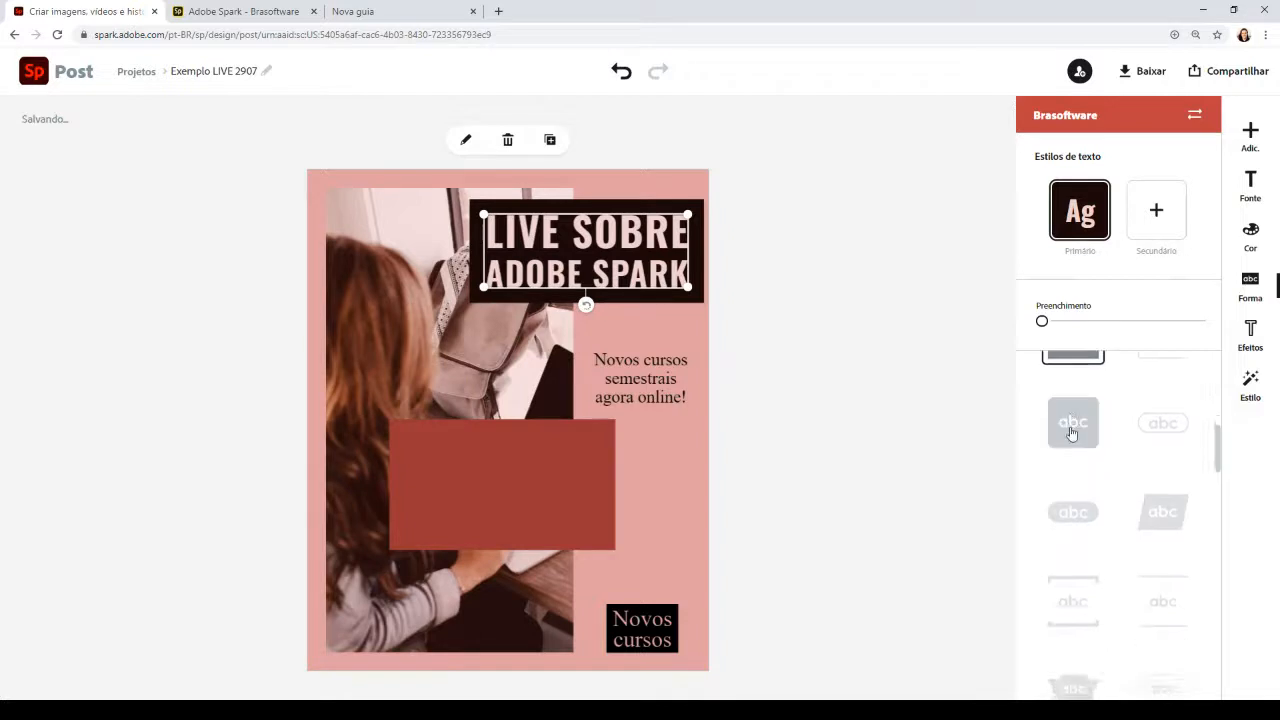
pyautogui.click(1070, 430)
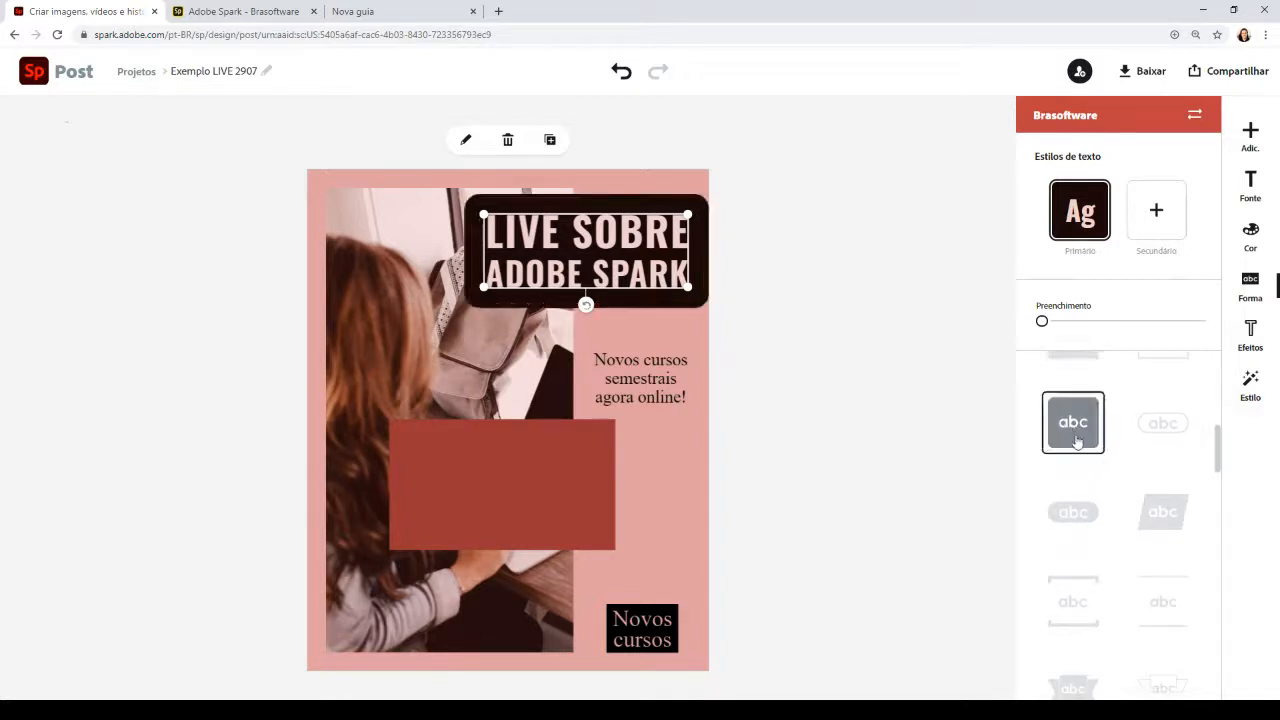
pyautogui.click(1088, 514)
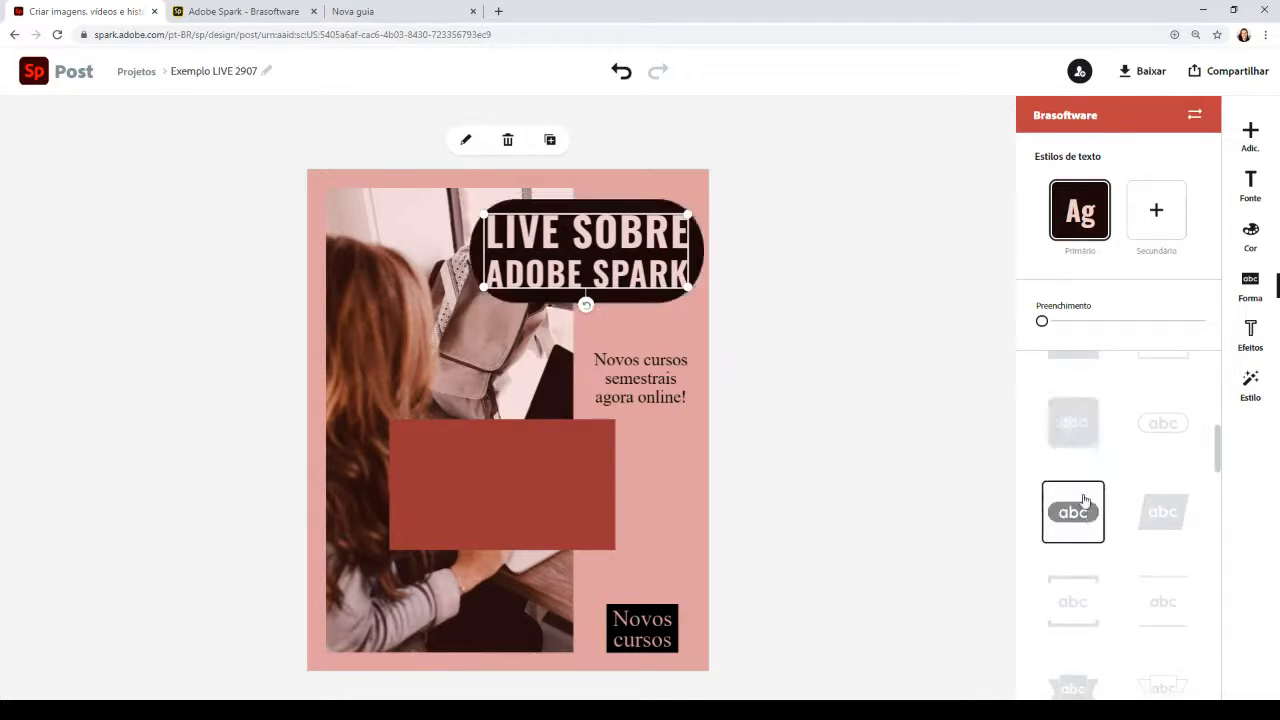
# Try the parallelogram, bracket, ribbon, hexagon, pennant and circle shapes behind the title
pyautogui.click(1163, 528)
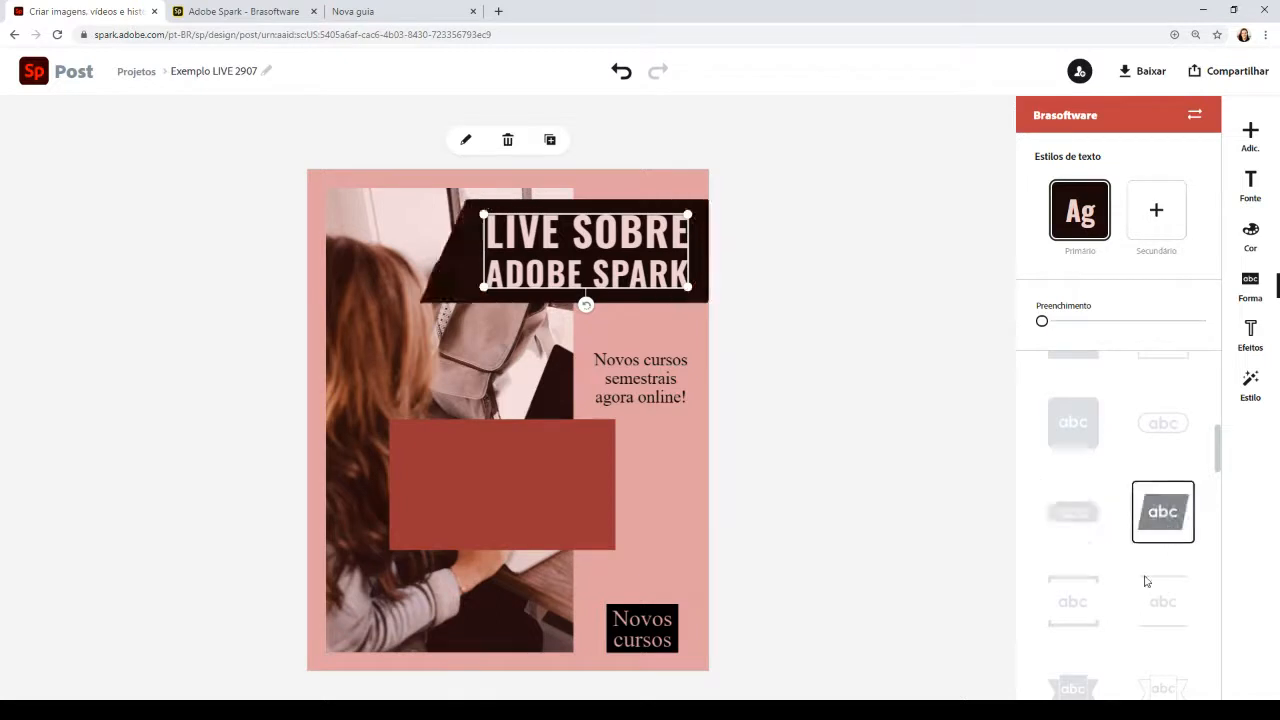
pyautogui.click(1091, 583)
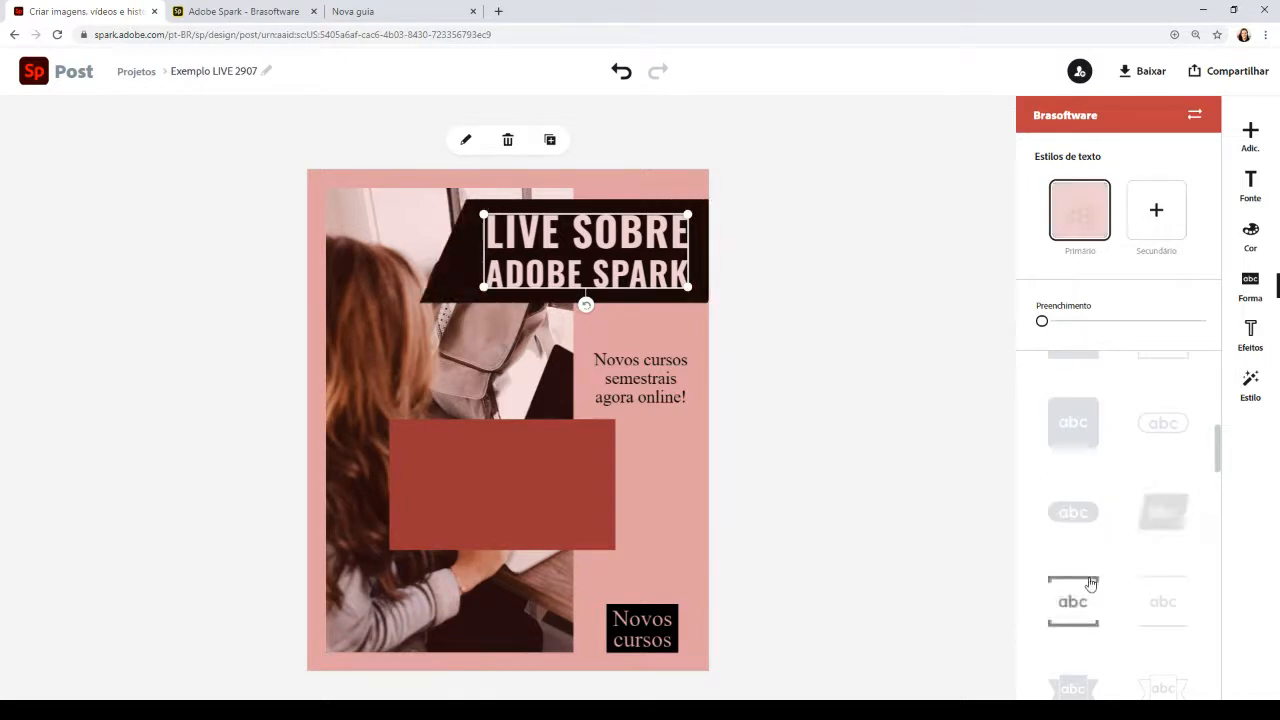
pyautogui.click(1165, 597)
pyautogui.scroll(-1, 1172, 615)
pyautogui.scroll(-1, 1175, 626)
pyautogui.click(1165, 586)
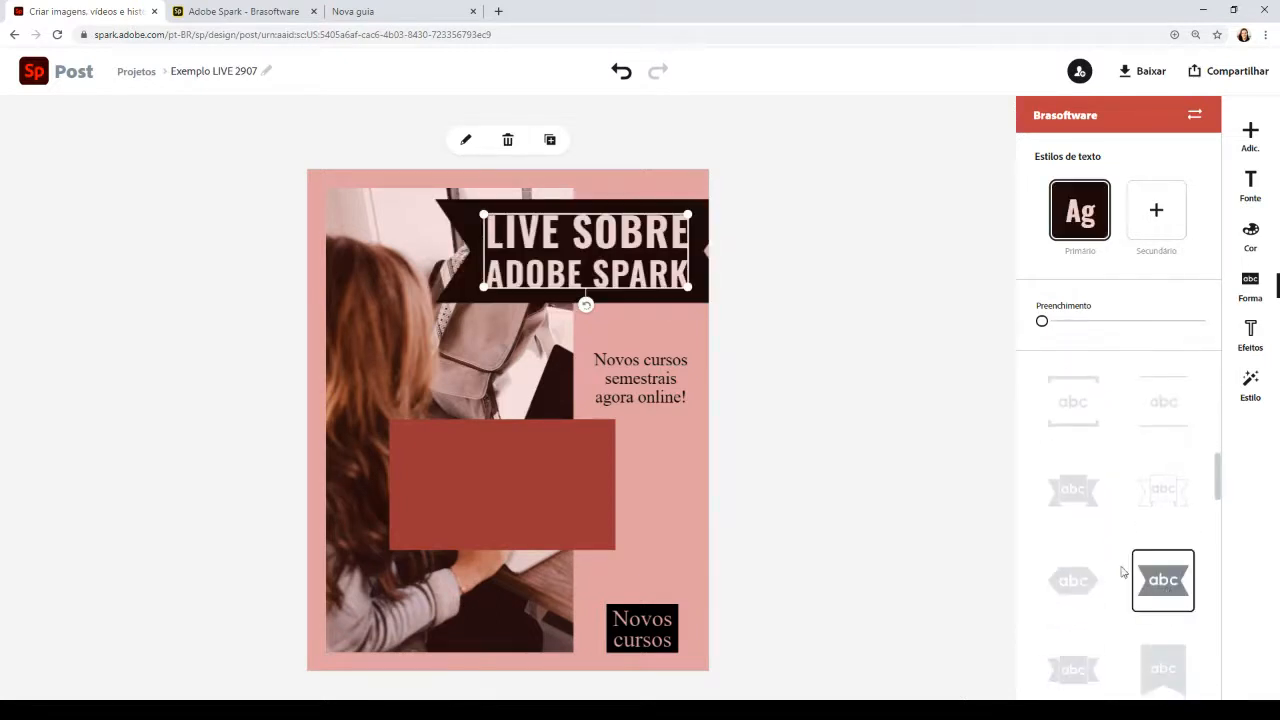
pyautogui.click(1080, 586)
pyautogui.scroll(-1, 1107, 582)
pyautogui.scroll(-1, 1107, 582)
pyautogui.click(1168, 462)
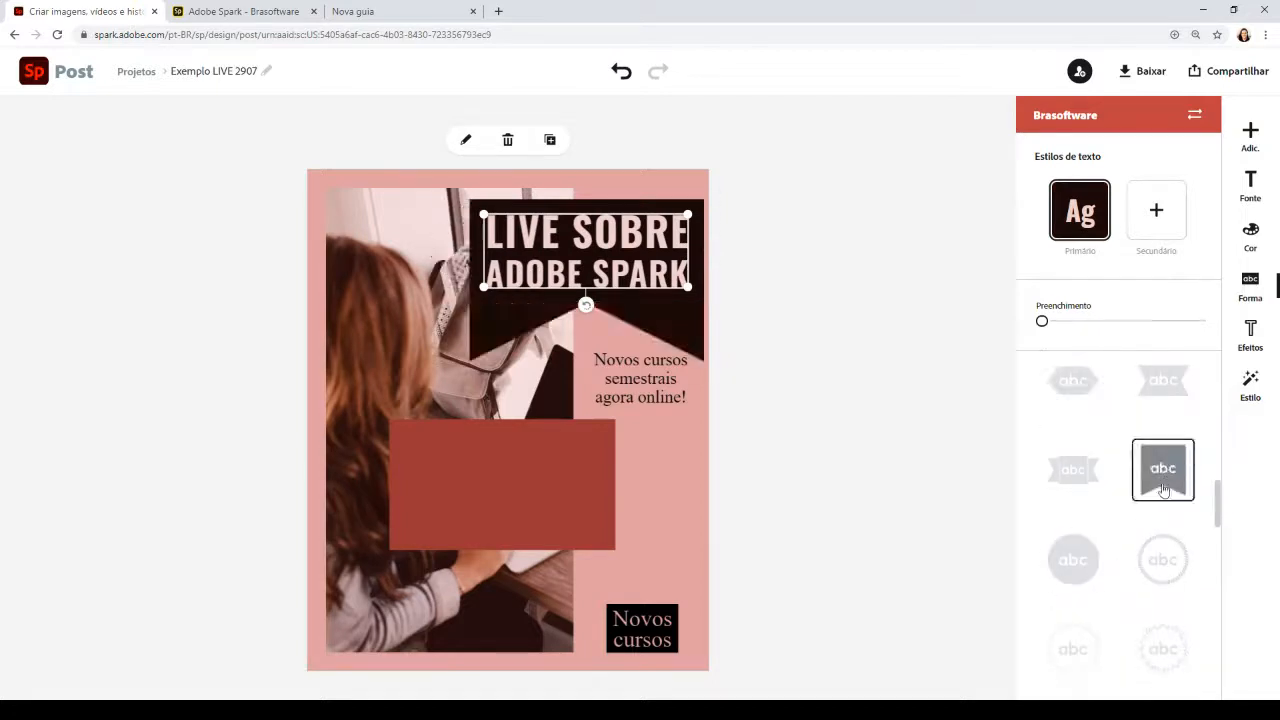
pyautogui.click(1167, 541)
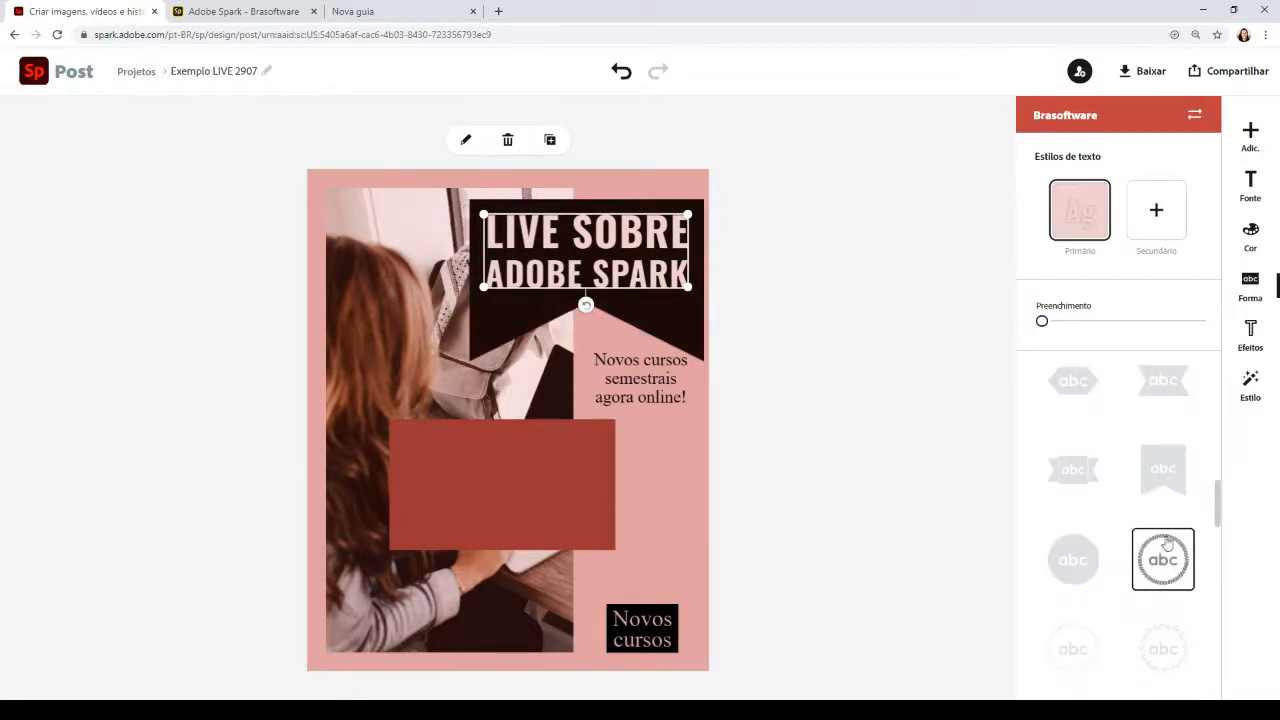
pyautogui.click(1073, 568)
pyautogui.scroll(-1, 1080, 560)
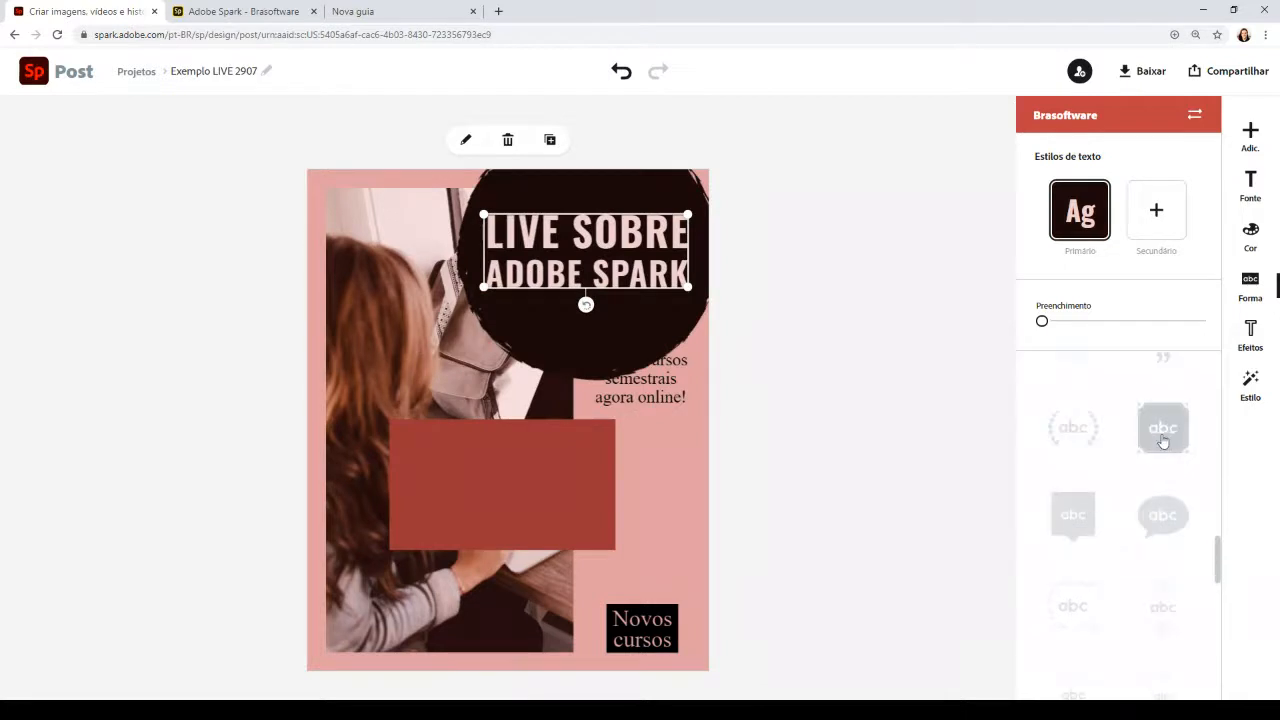
# Apply the filled rectangular speech-bubble shape with a downward pointer behind the title
pyautogui.click(1160, 428)
pyautogui.click(1075, 517)
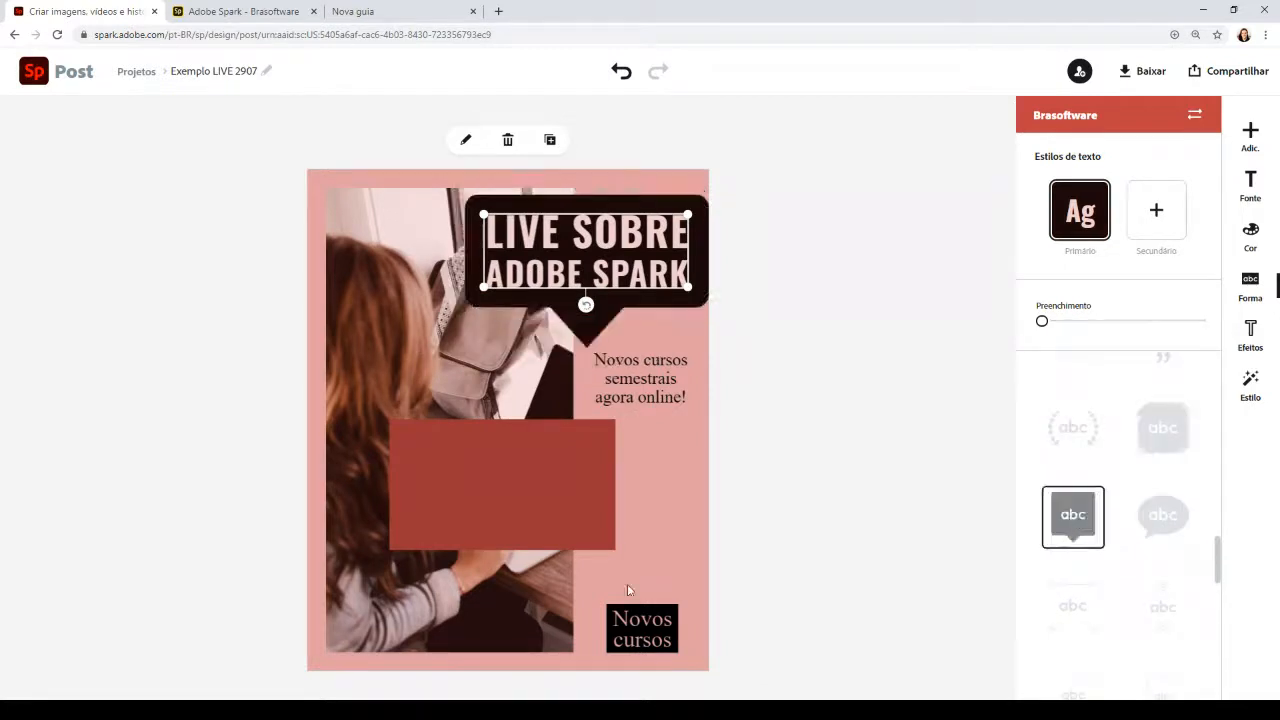
pyautogui.scroll(5, 1130, 612)
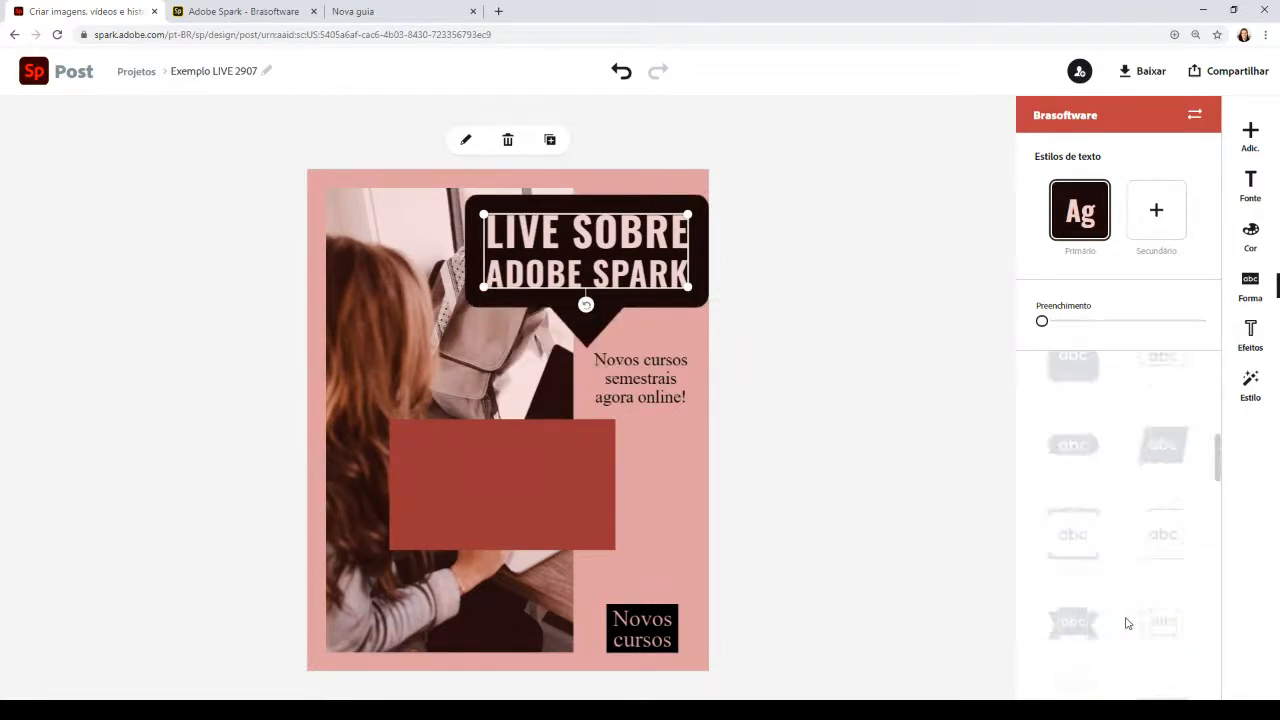
# Recolour the title with the Brasoftware red and light pink pair, shuffled to give light pink text on a red bubble
pyautogui.click(1250, 237)
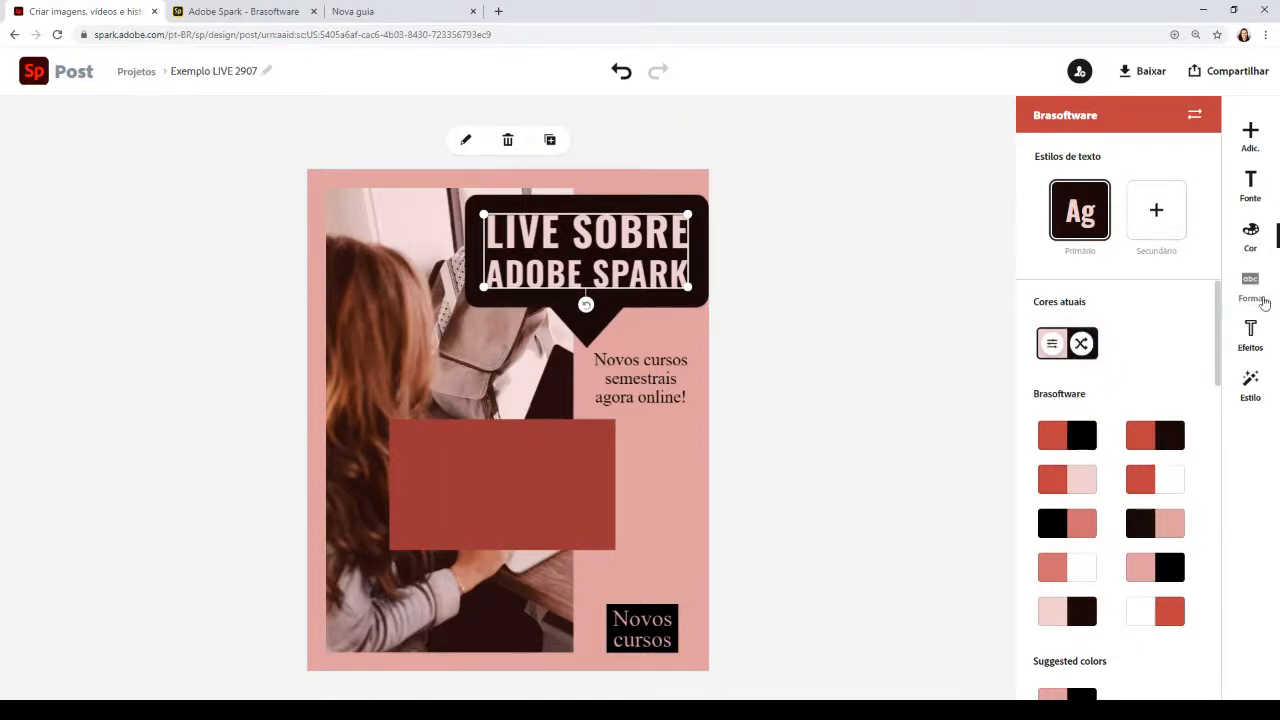
pyautogui.scroll(-1, 1111, 526)
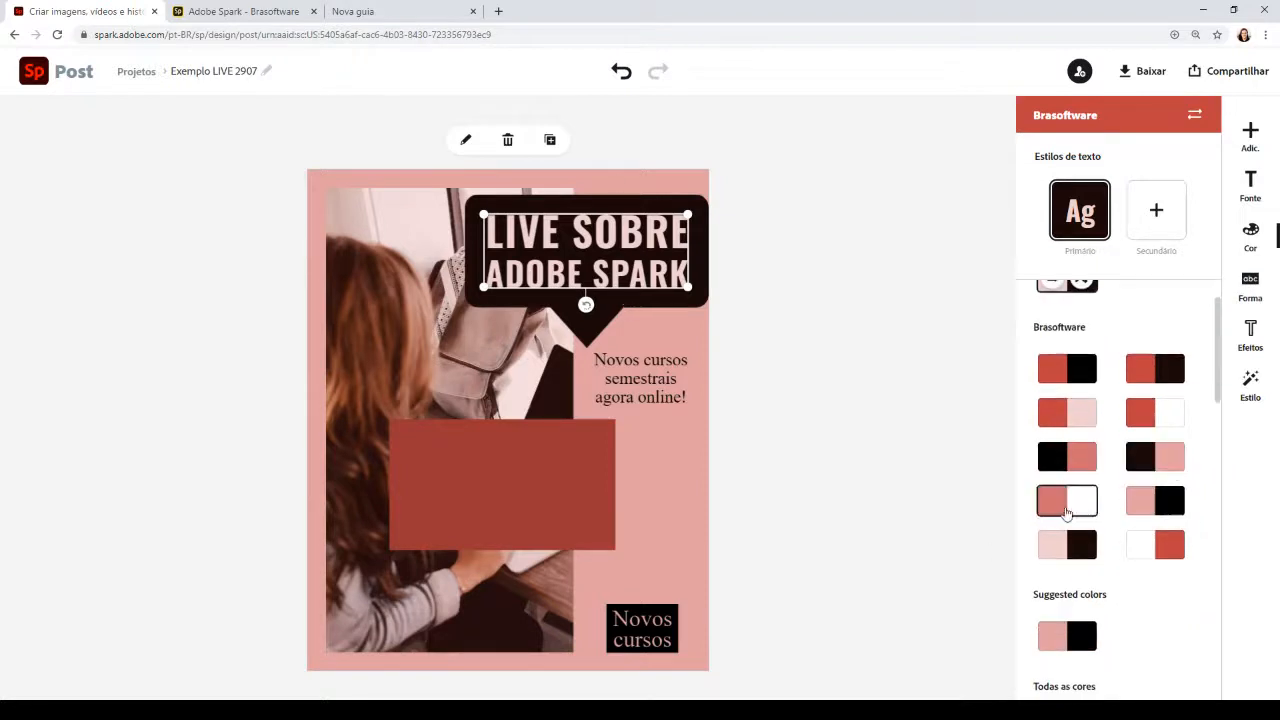
pyautogui.click(1065, 373)
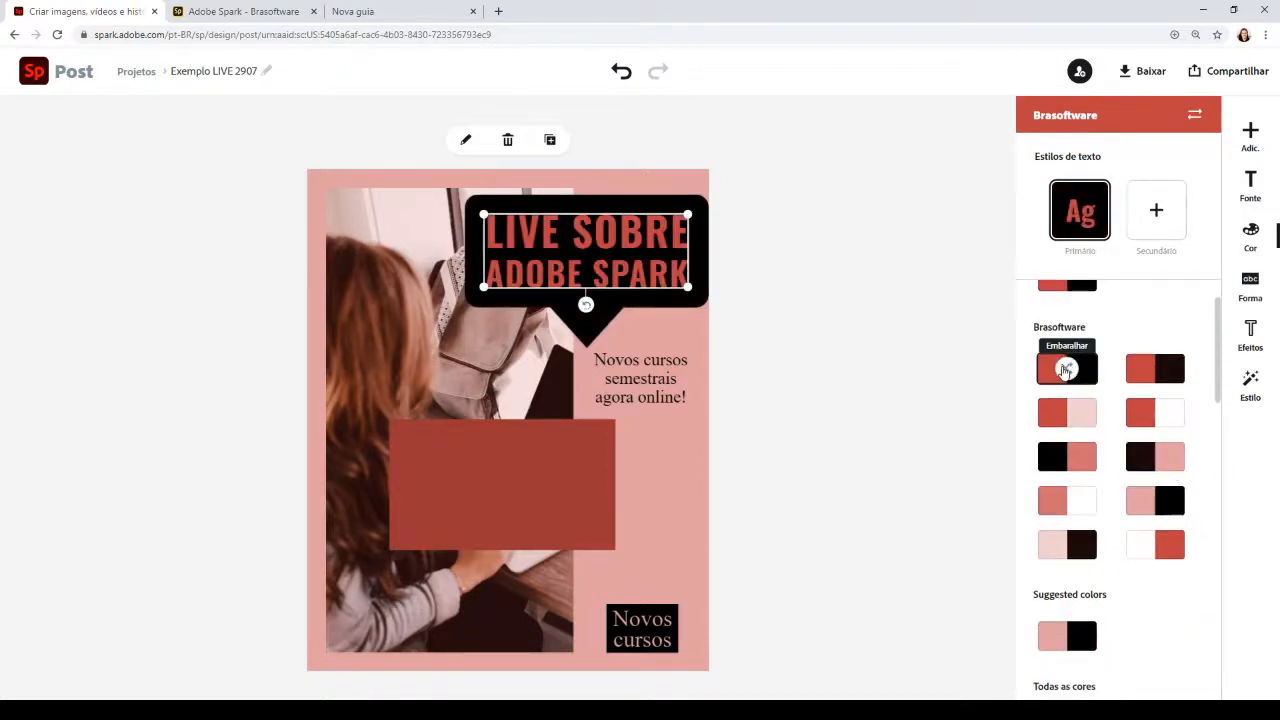
pyautogui.click(1070, 415)
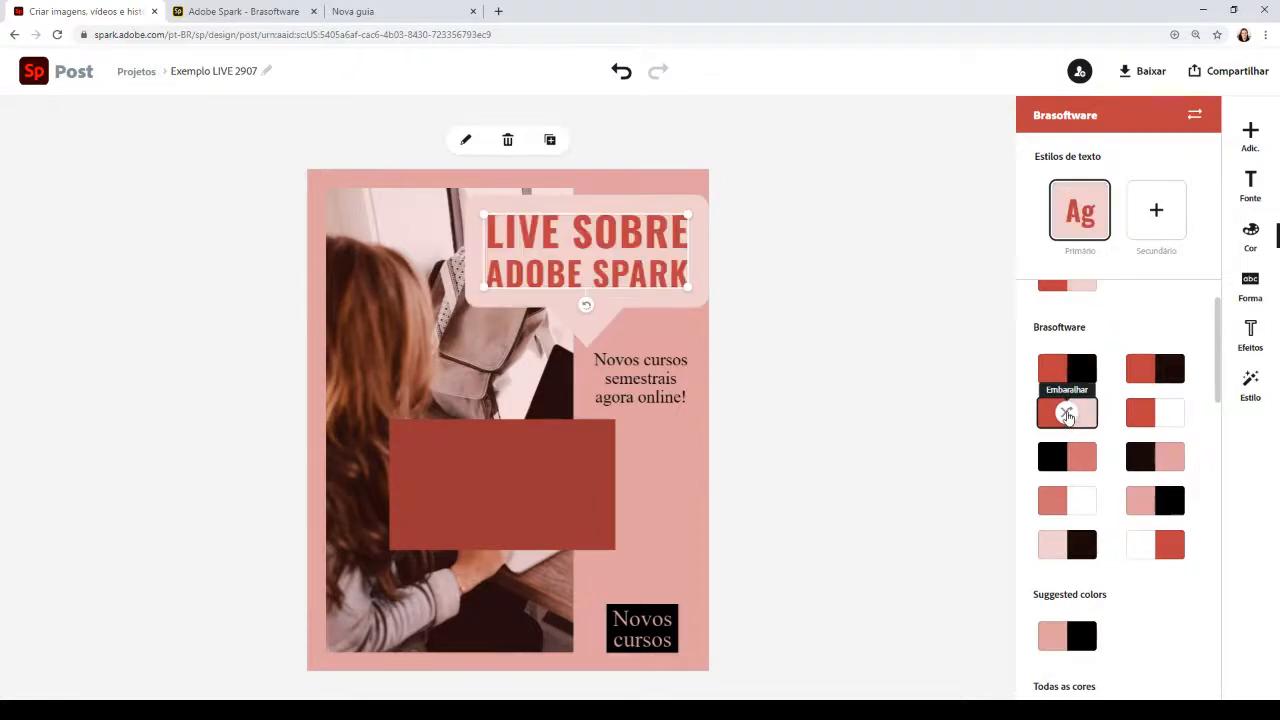
pyautogui.click(1067, 414)
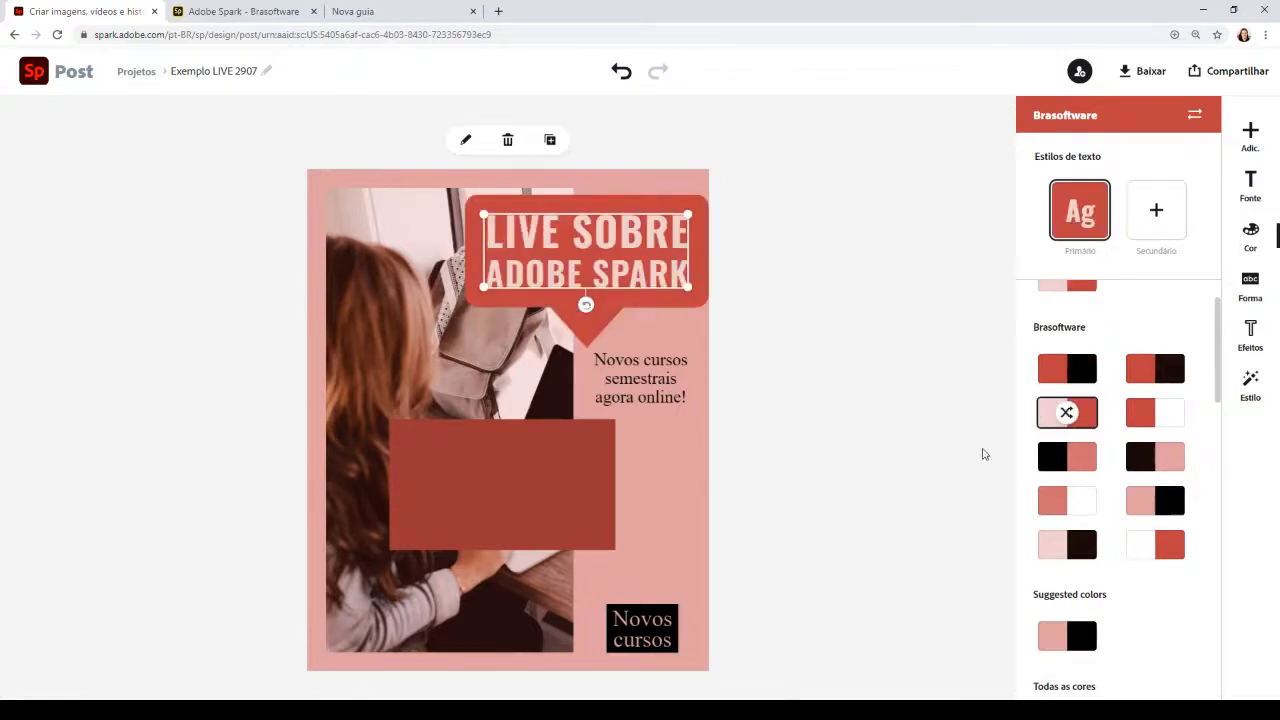
# Delete the red rectangle covering the lower half of the photo
pyautogui.click(516, 443)
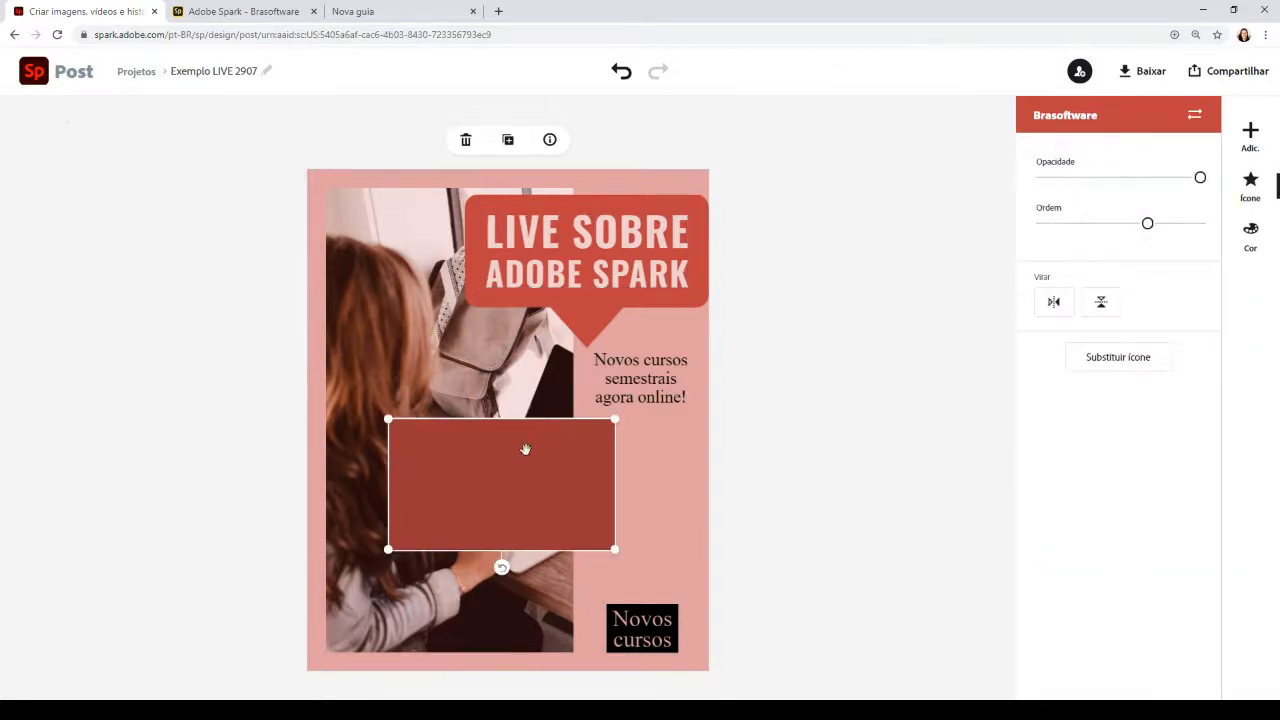
pyautogui.click(467, 141)
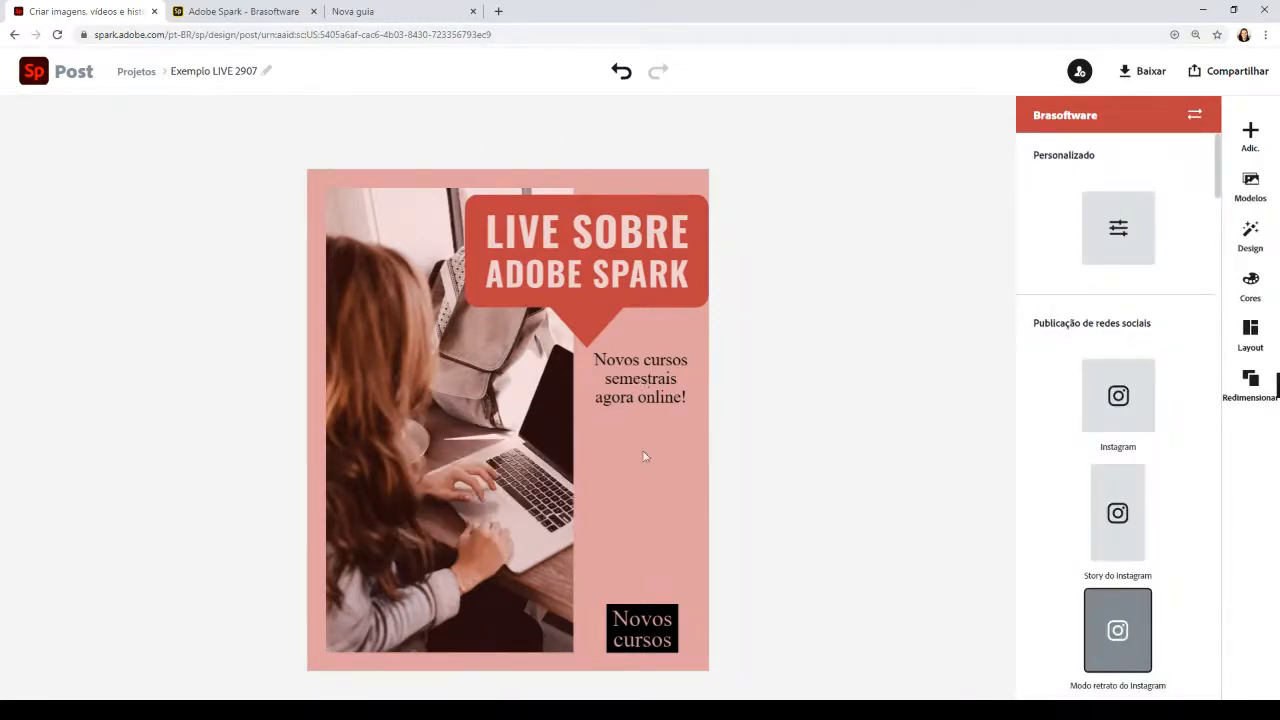
# Move the title bubble slightly left and down, and nudge it a little back to the right within the page
pyautogui.click(628, 196)
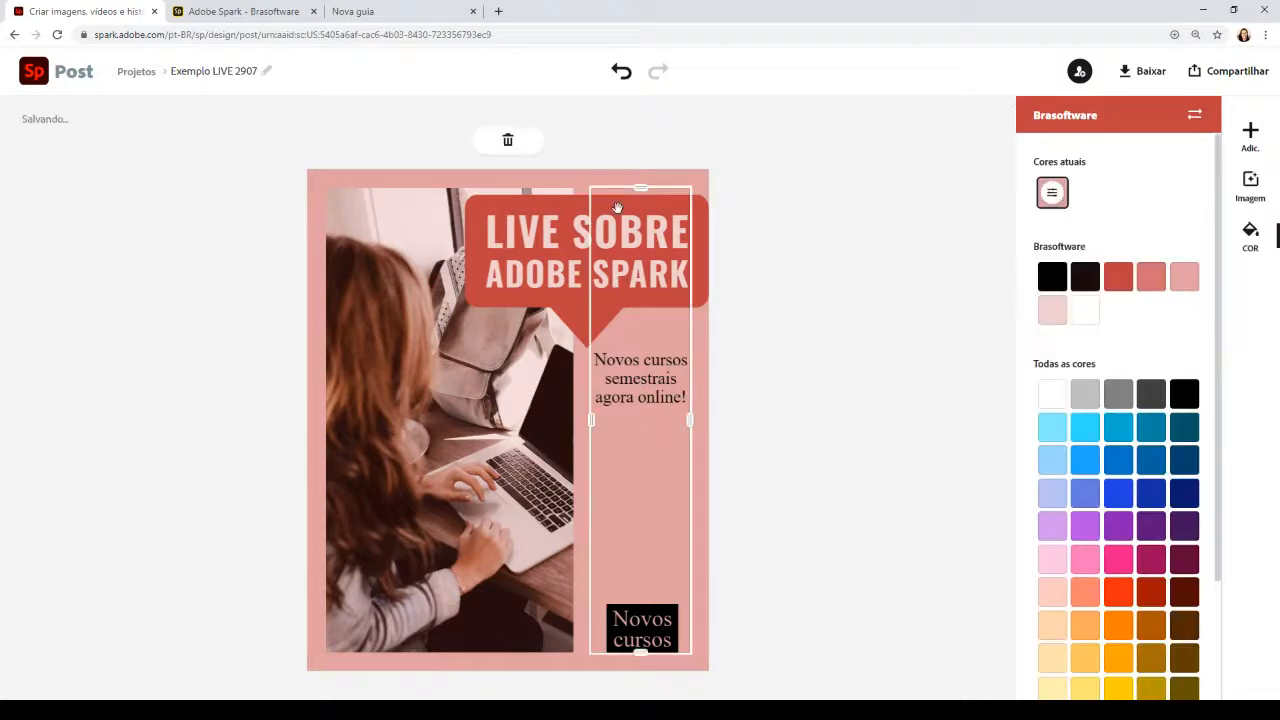
pyautogui.click(578, 214)
pyautogui.moveTo(596, 203); pyautogui.dragTo(580, 197)
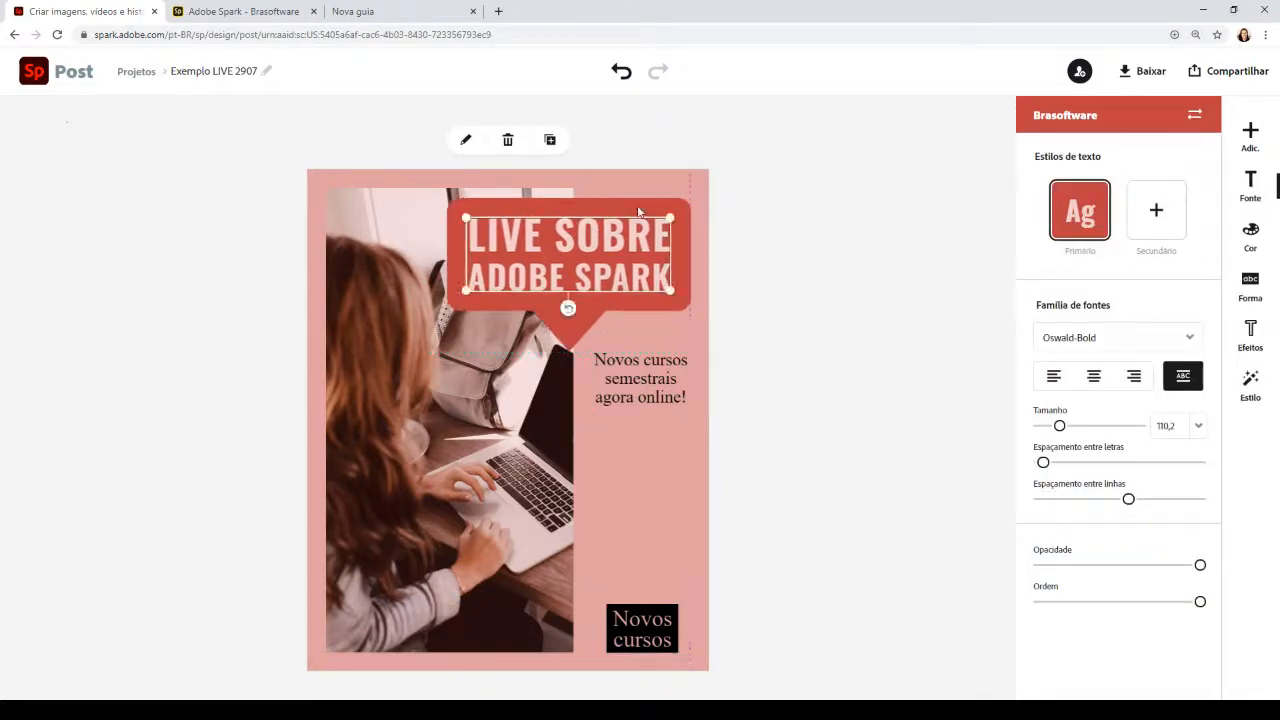
pyautogui.press('Right')
pyautogui.press('Right')
pyautogui.press('Right')
pyautogui.press('Right')
pyautogui.press('Right')
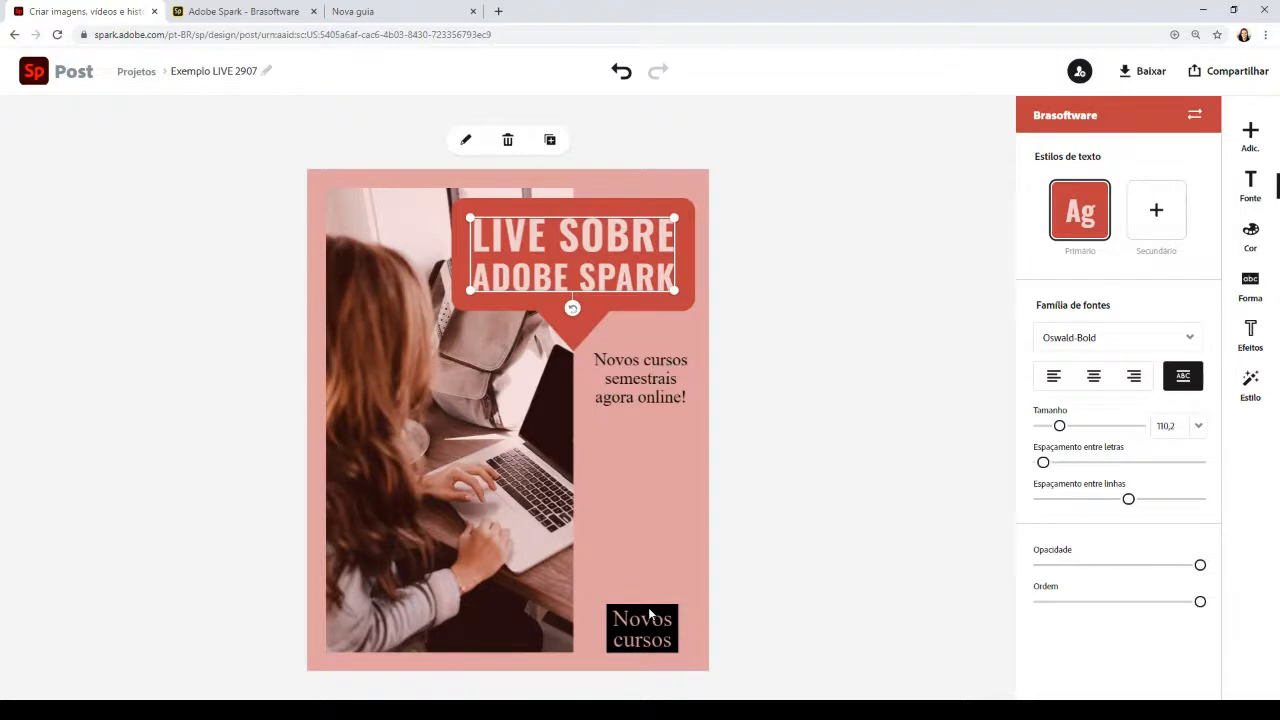
# Replace the "Novos cursos semestrais agora online!" text with "29JUL15h"
pyautogui.click(648, 362)
pyautogui.moveTo(648, 362); pyautogui.dragTo(654, 381)
pyautogui.doubleClick(654, 381)
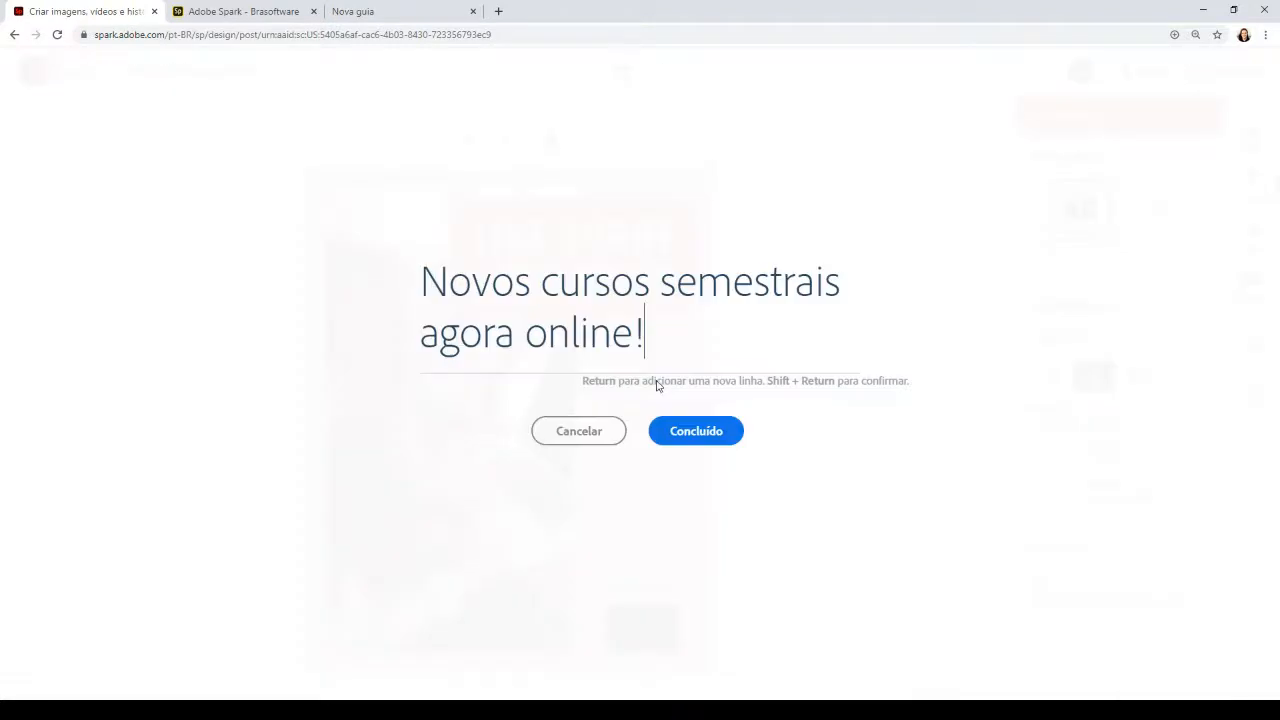
pyautogui.moveTo(641, 335); pyautogui.dragTo(341, 271)
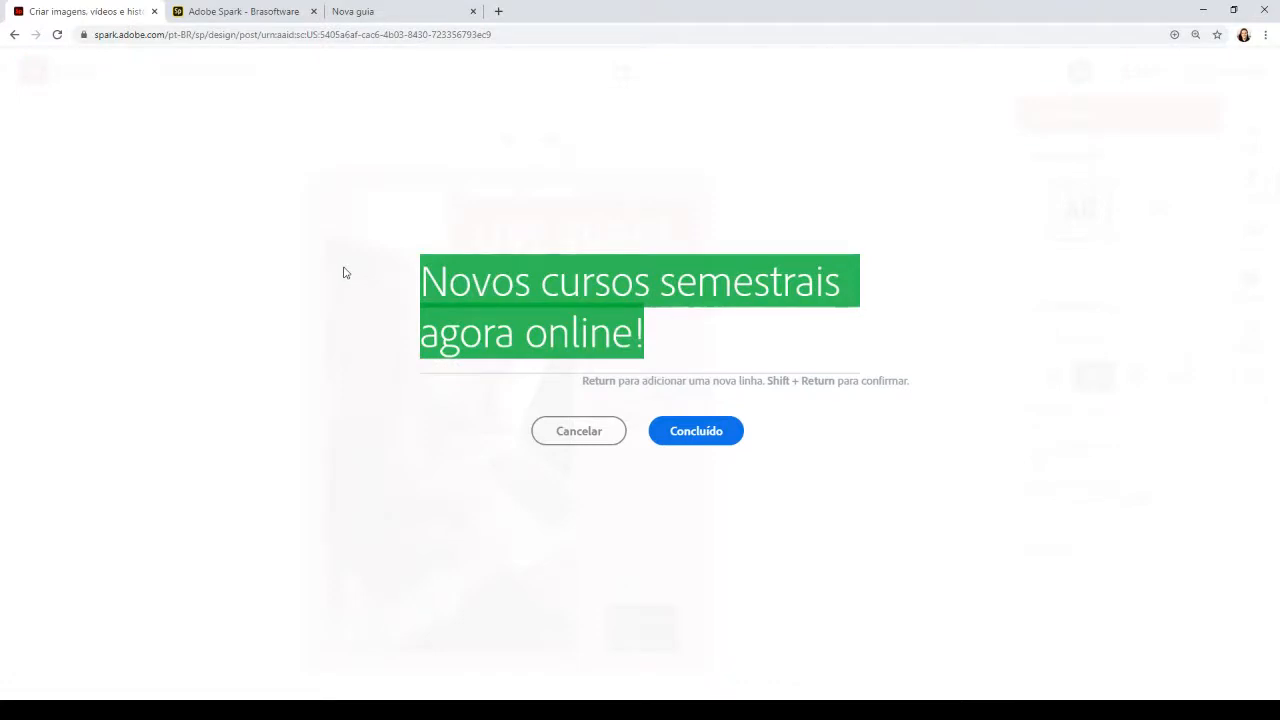
pyautogui.write('15h')
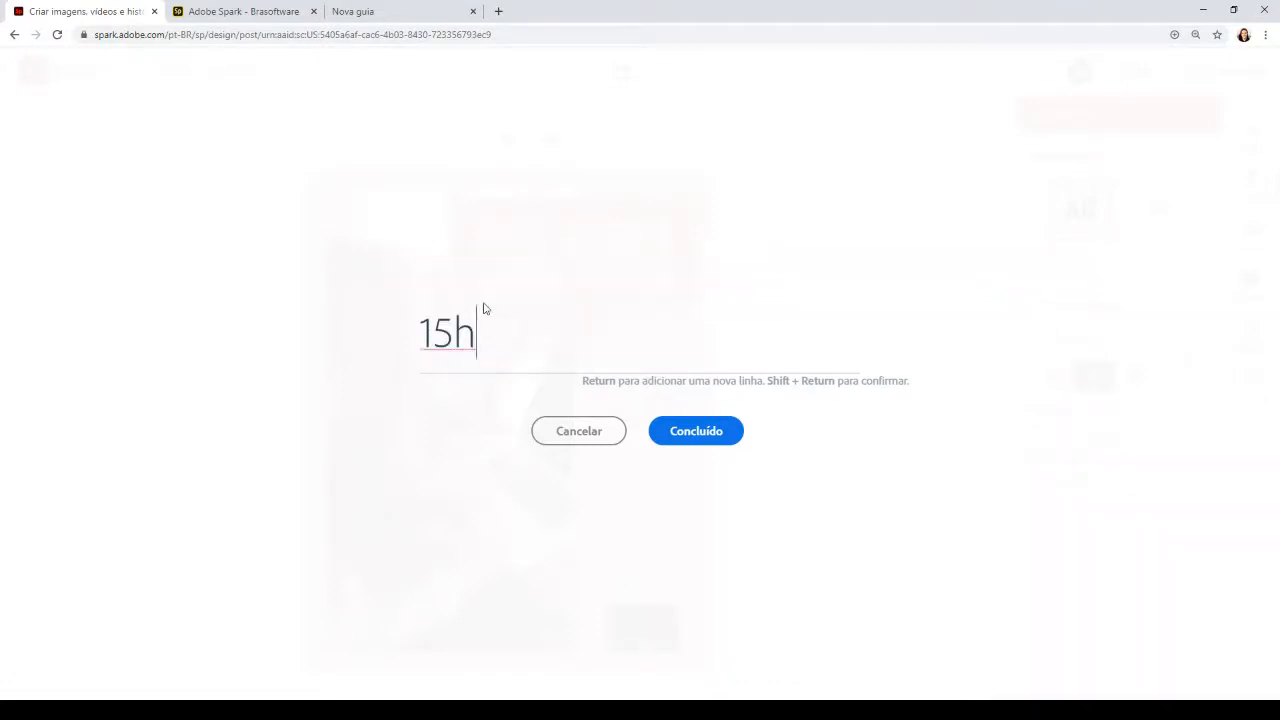
pyautogui.press('Home')
pyautogui.write('29/')
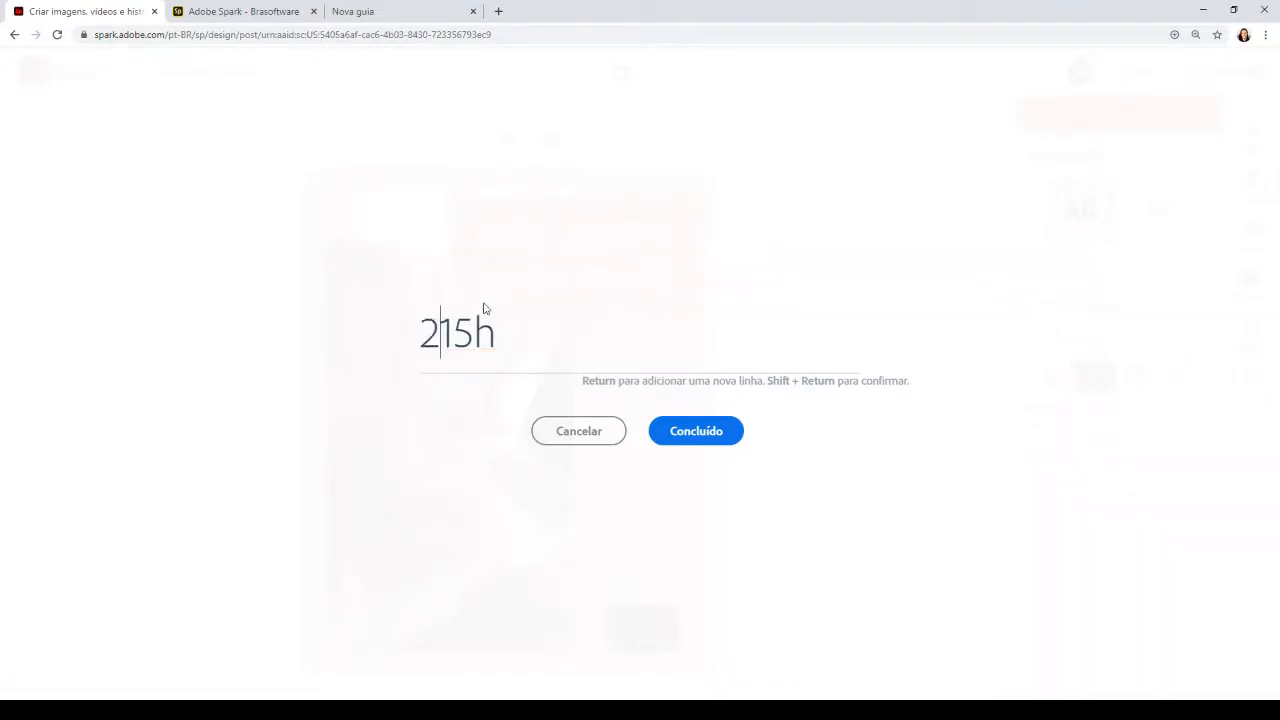
pyautogui.press('BackSpace')
pyautogui.write('JUL')
pyautogui.hotkey('shift', 'Return')
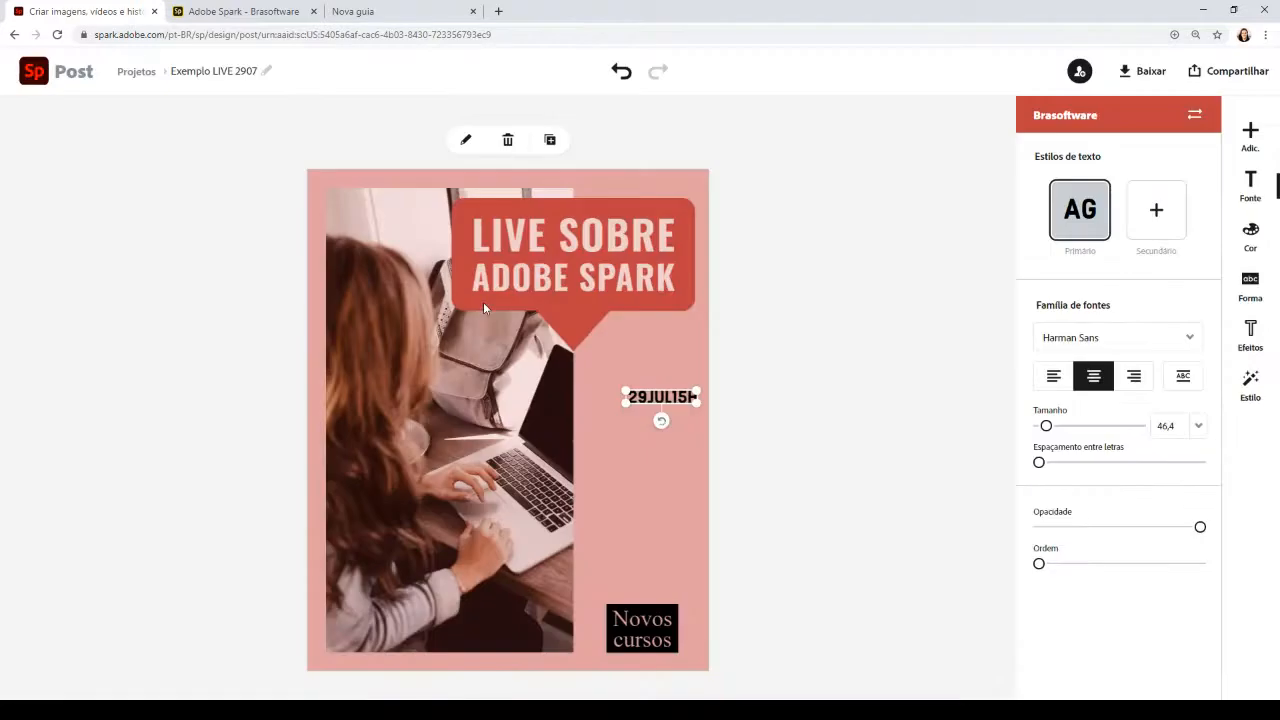
# Break the date text into two lines, "29JUL" and "15h"
pyautogui.doubleClick(677, 419)
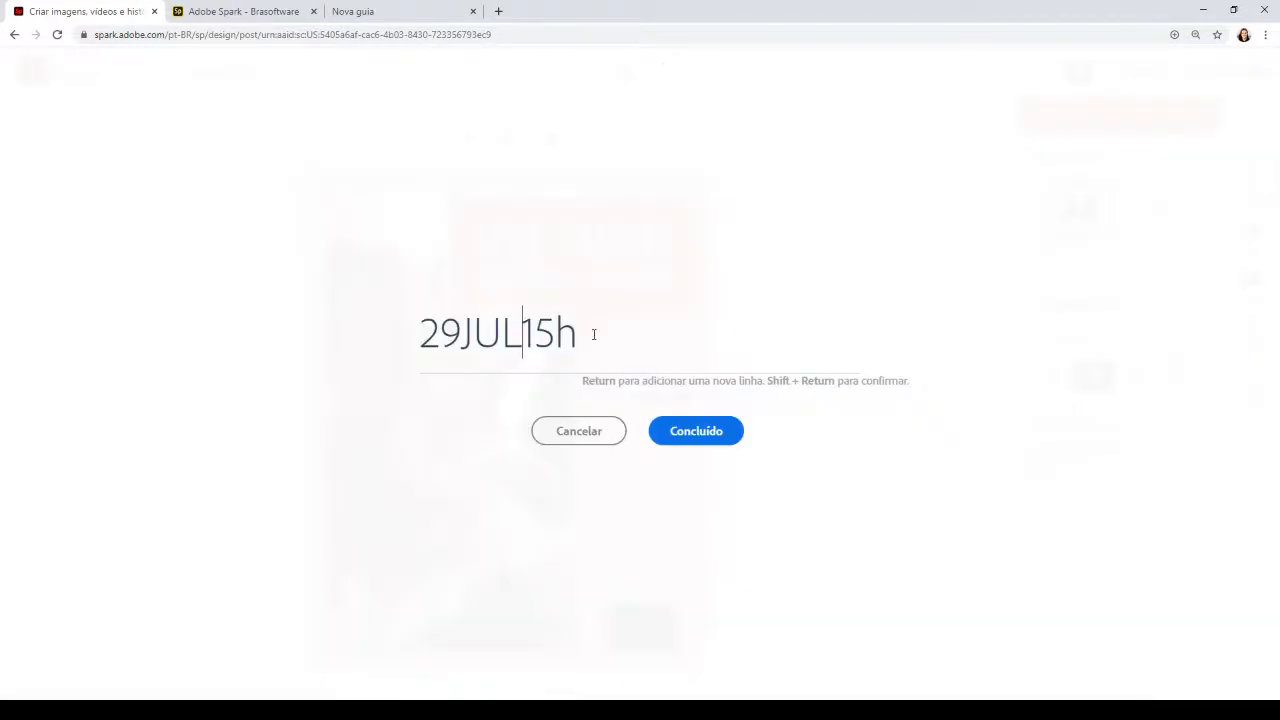
pyautogui.press('Return')
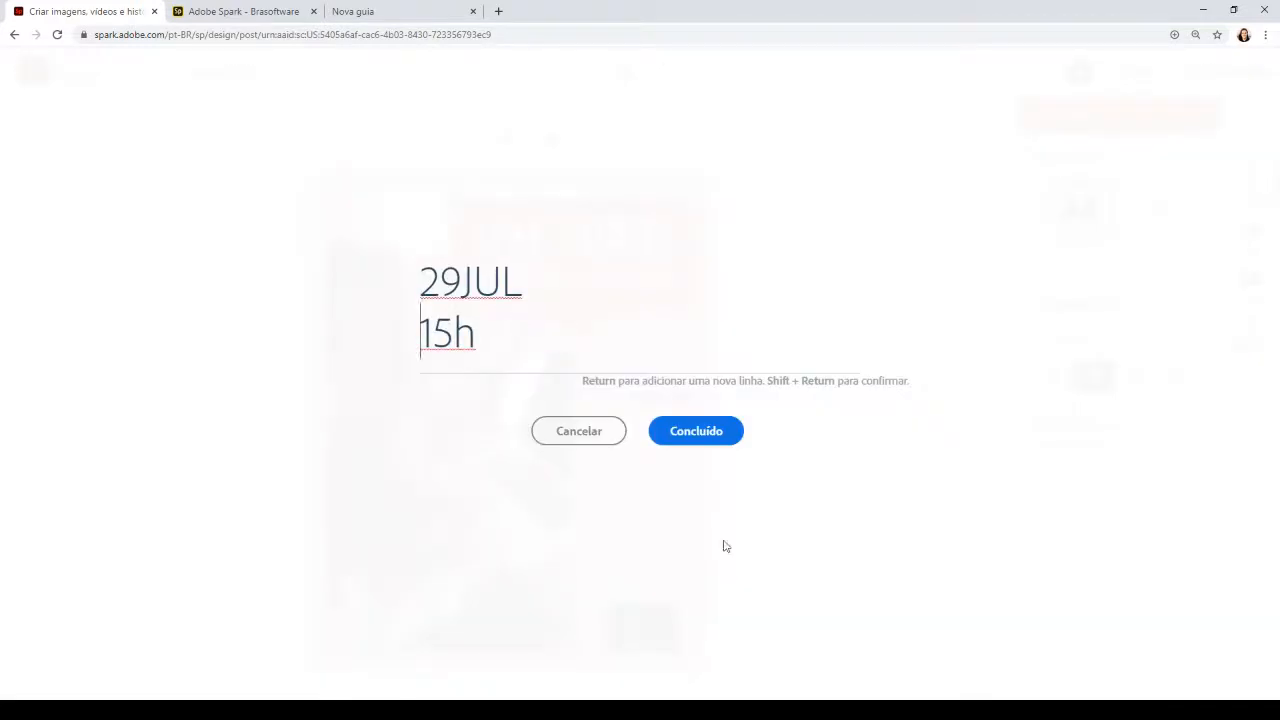
pyautogui.click(701, 433)
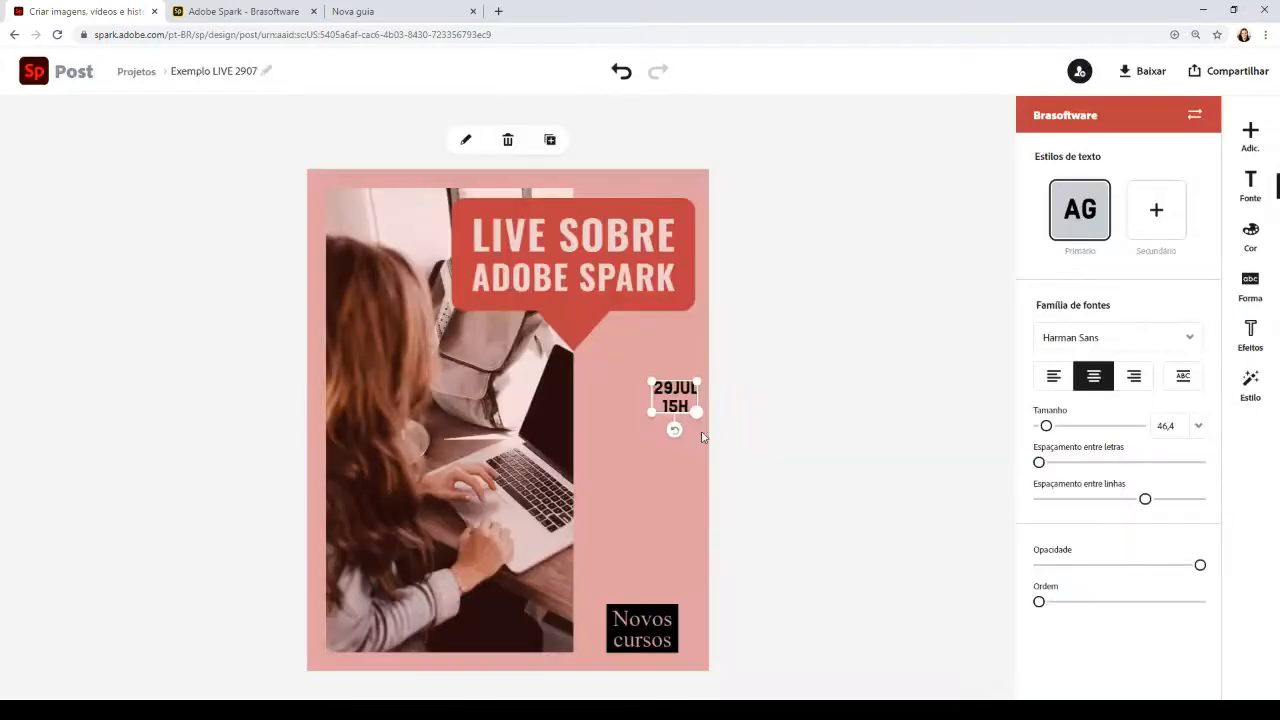
# Enlarge the date text to a size of about 87.8, place it just below the title bubble and left-align it
pyautogui.moveTo(646, 416); pyautogui.dragTo(612, 440)
pyautogui.moveTo(660, 395); pyautogui.dragTo(636, 374)
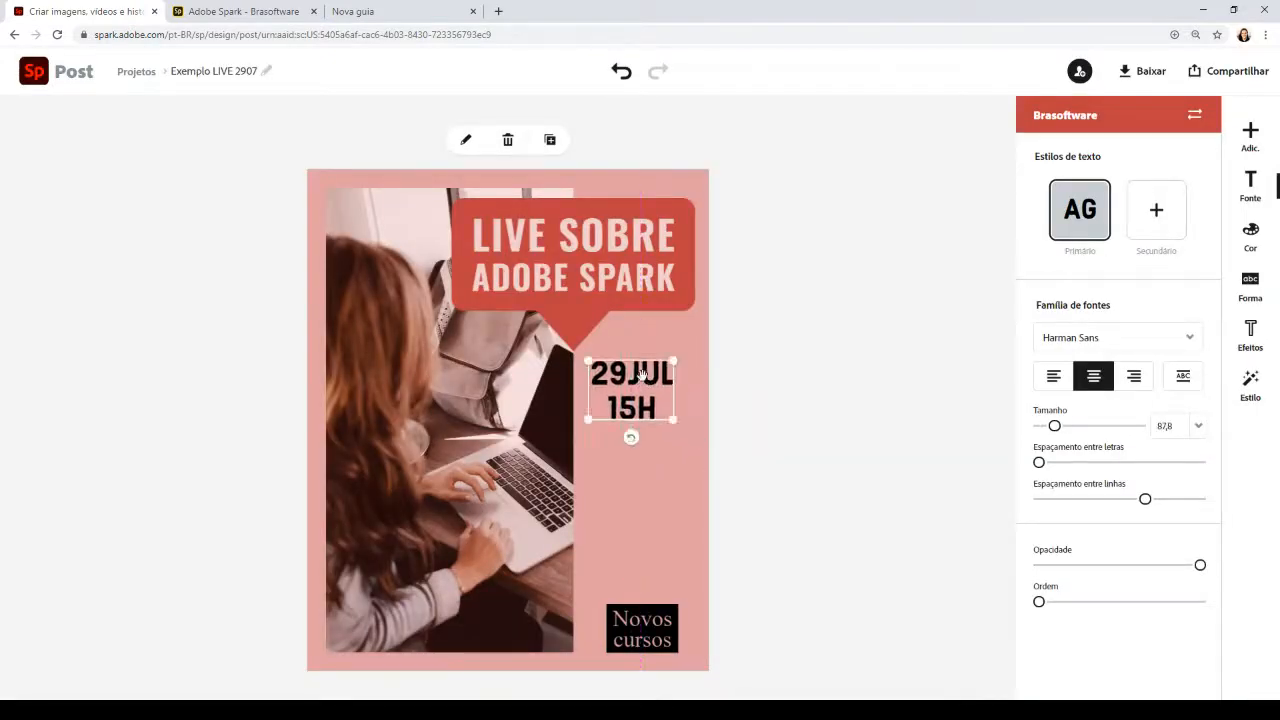
pyautogui.click(1054, 378)
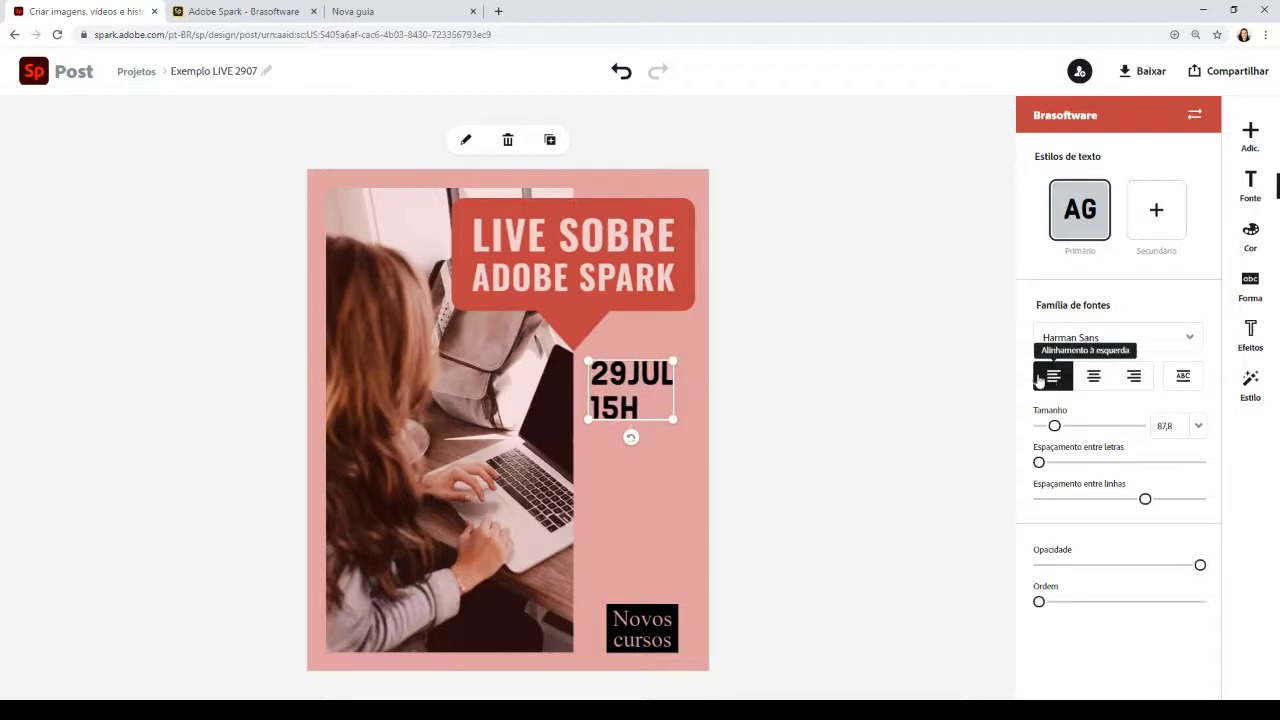
# Try the Sombra e contorno, Recorte and Contorno effects on the date text, and apply Recorte e sombras
pyautogui.click(1249, 236)
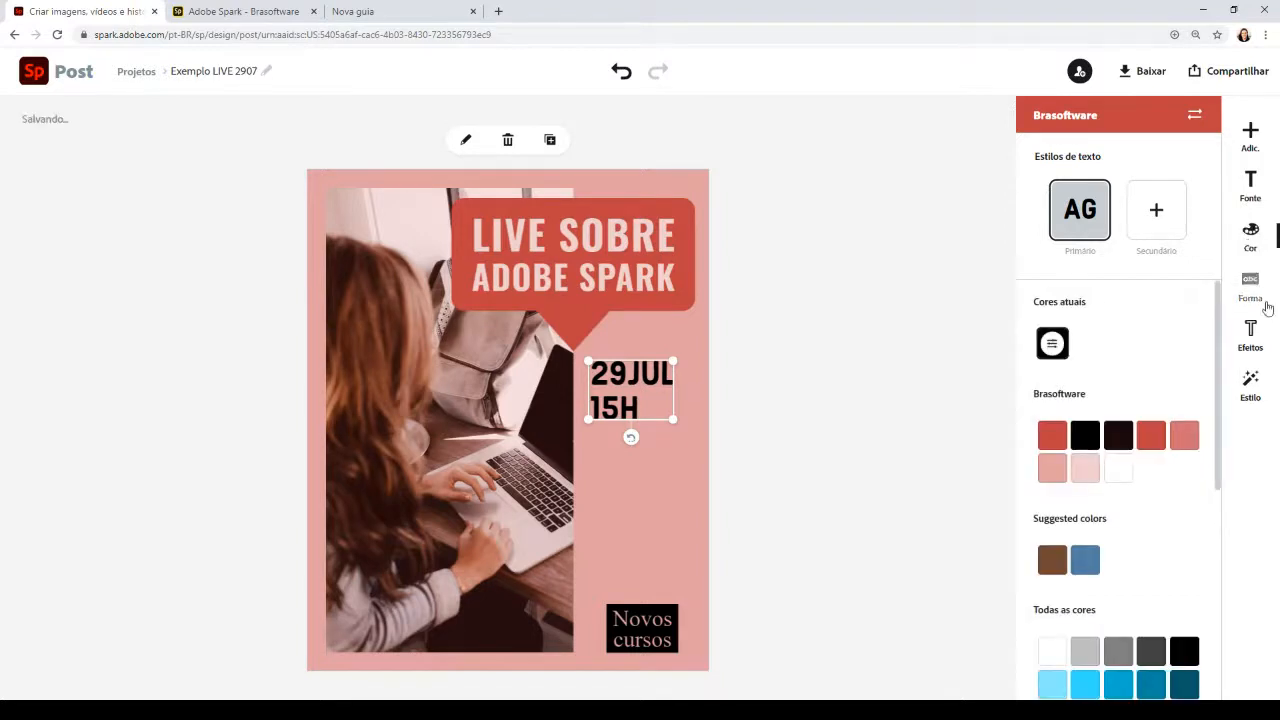
pyautogui.click(1254, 284)
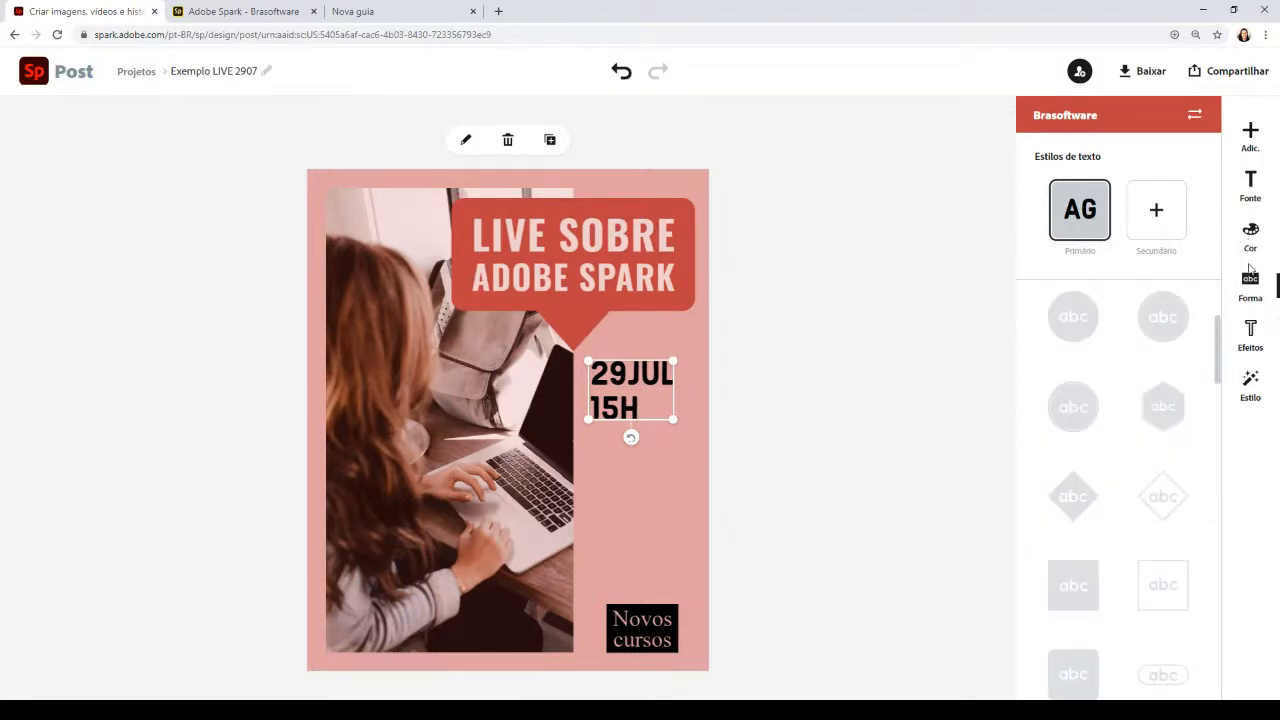
pyautogui.click(1250, 334)
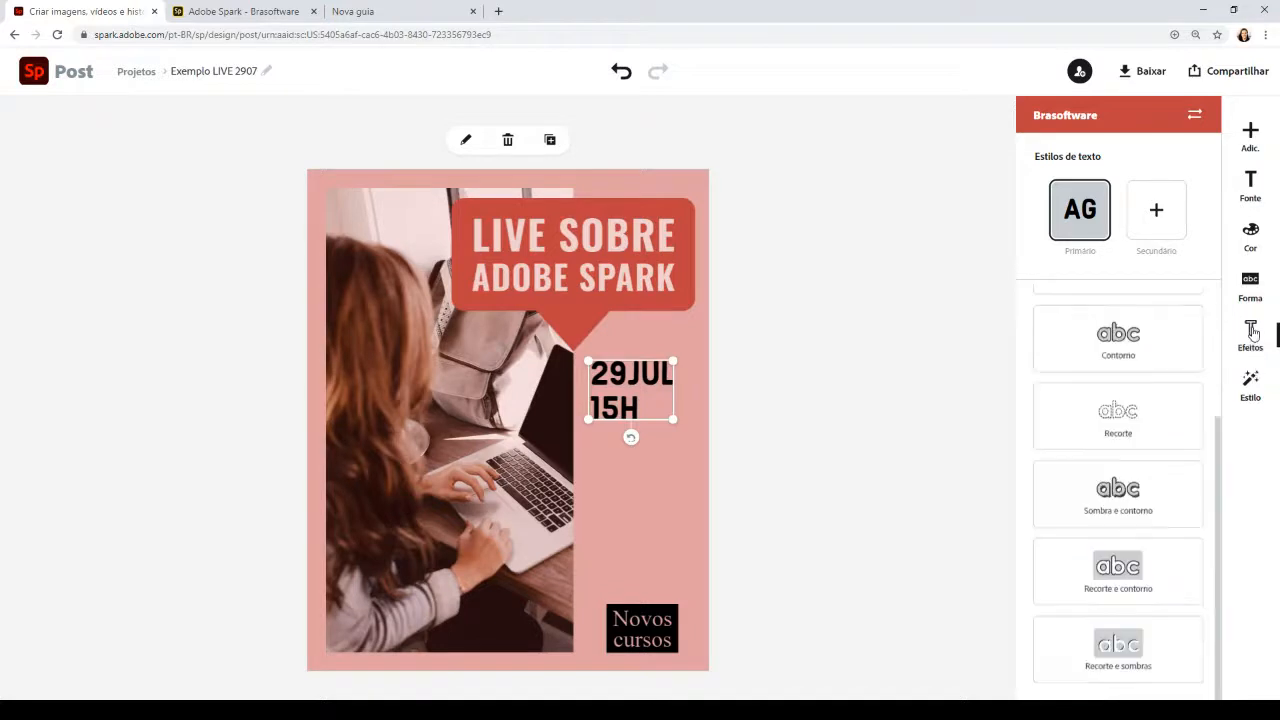
pyautogui.click(1133, 485)
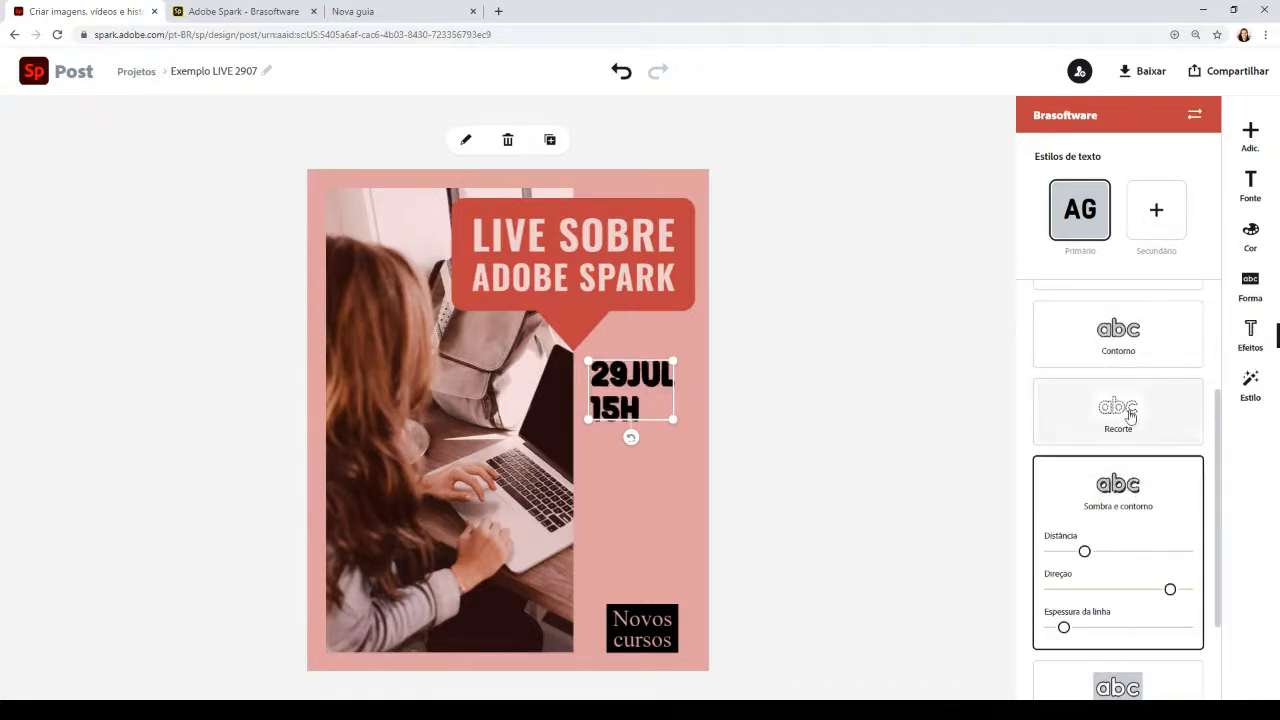
pyautogui.click(1132, 411)
pyautogui.click(1140, 347)
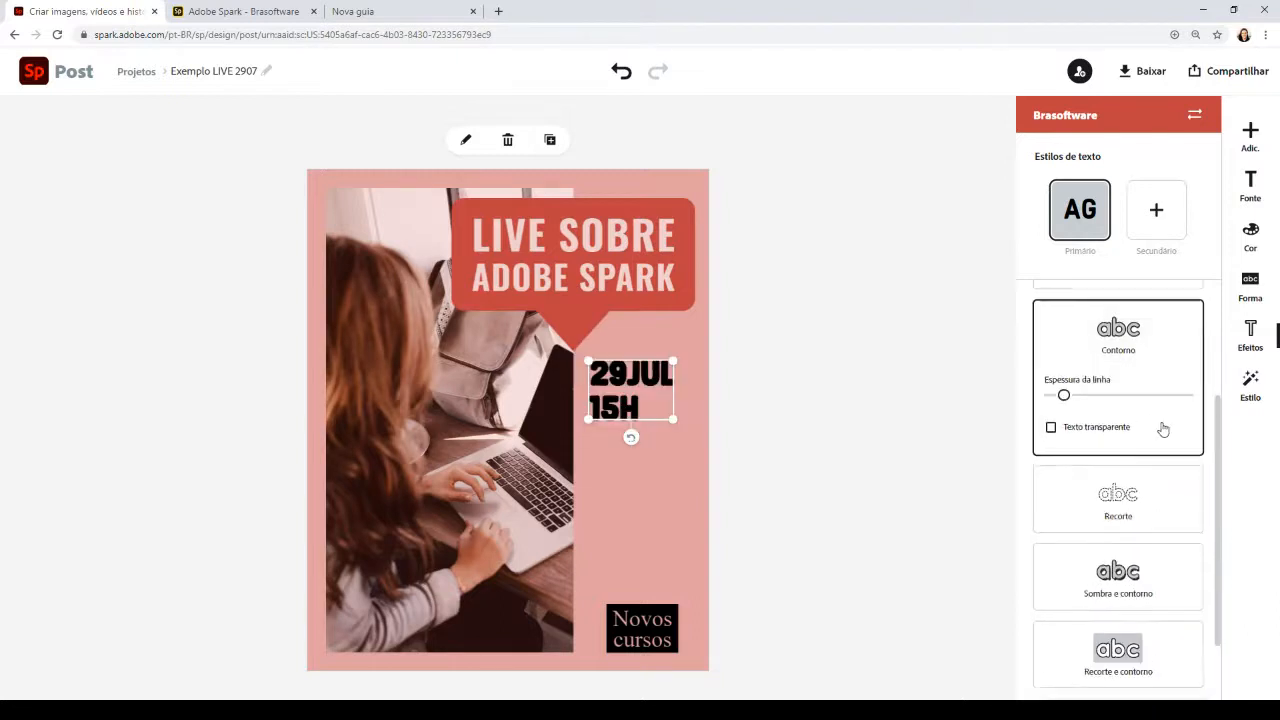
pyautogui.click(1116, 644)
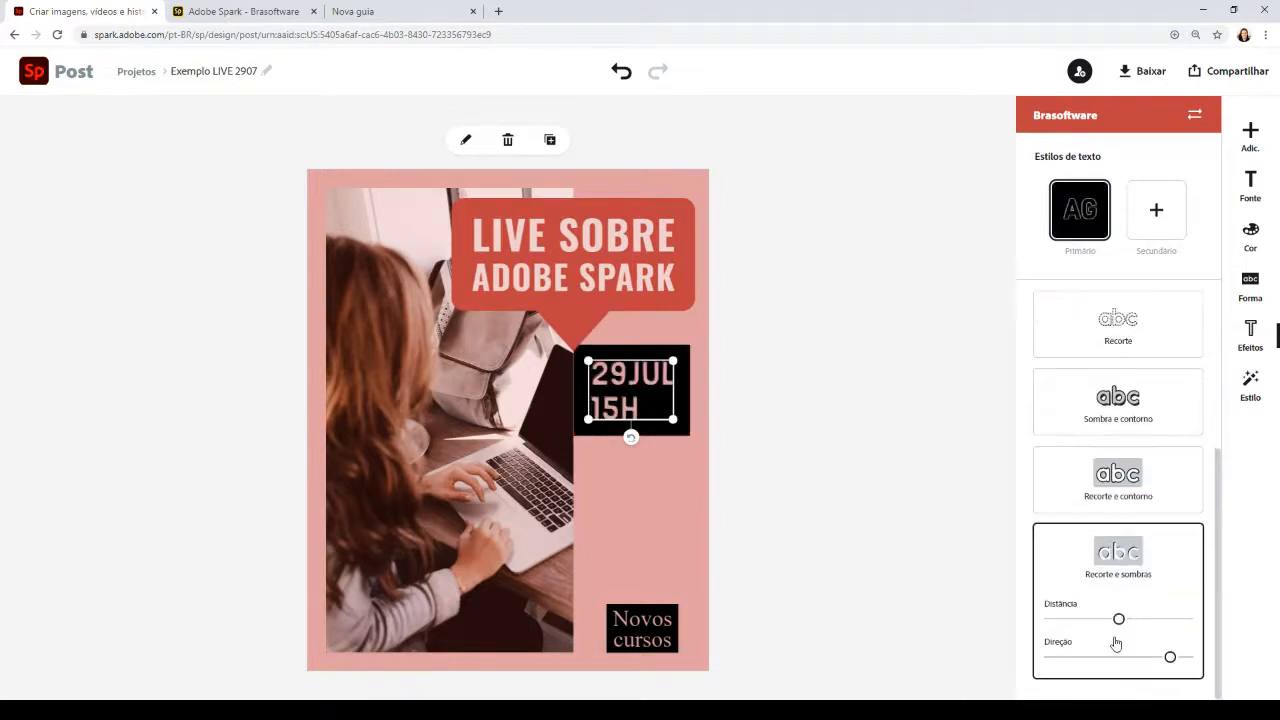
pyautogui.scroll(5, 1118, 530)
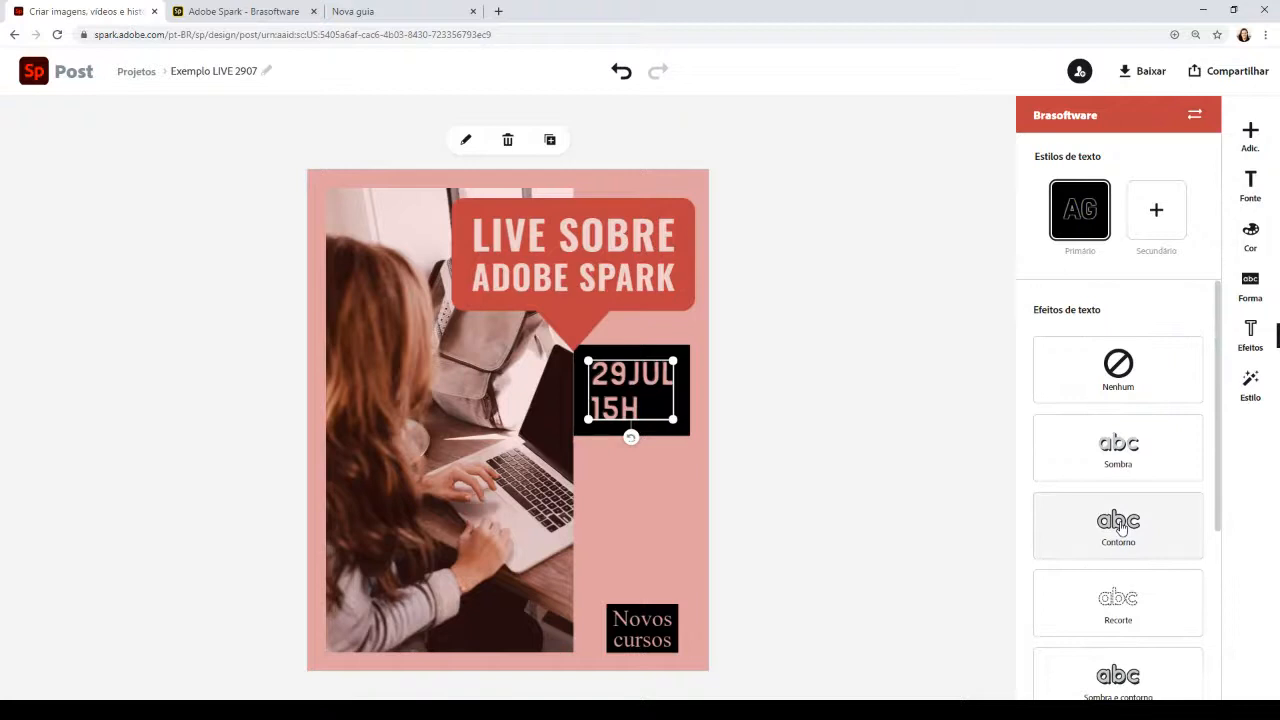
# Remove the effect from the date text and colour it white from the Brasoftware palette
pyautogui.click(1122, 434)
pyautogui.click(1127, 368)
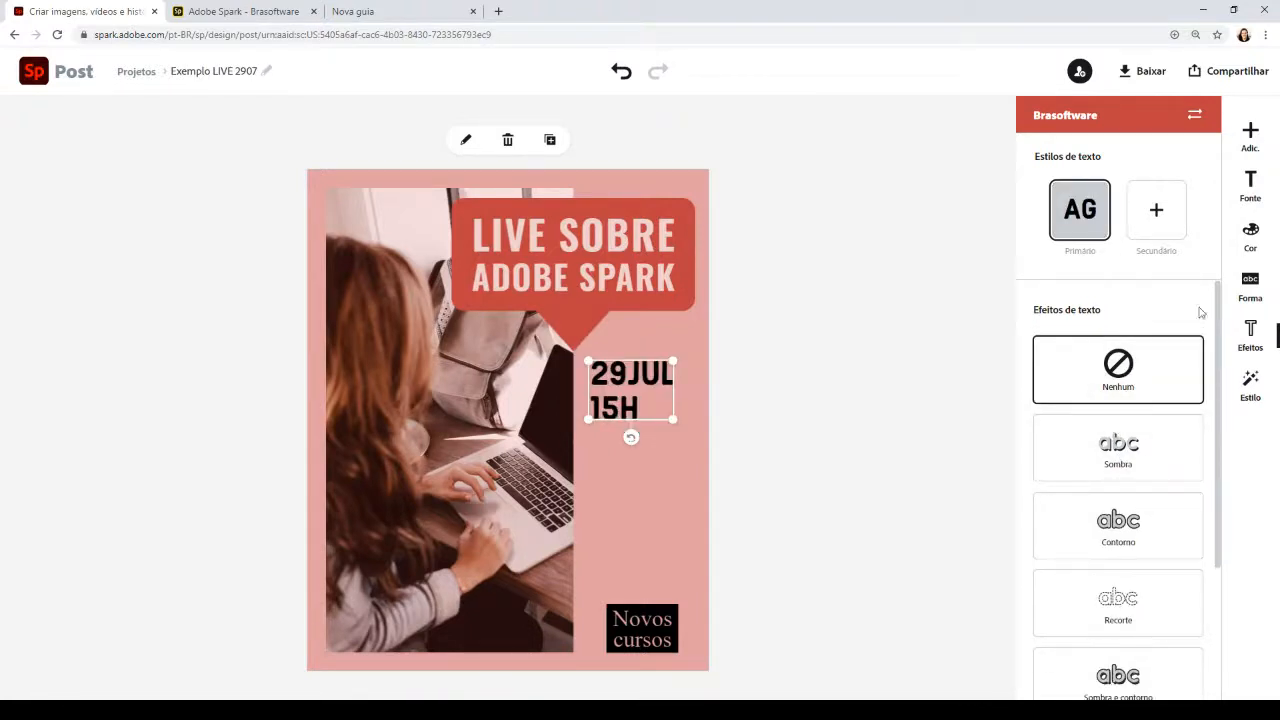
pyautogui.click(1252, 234)
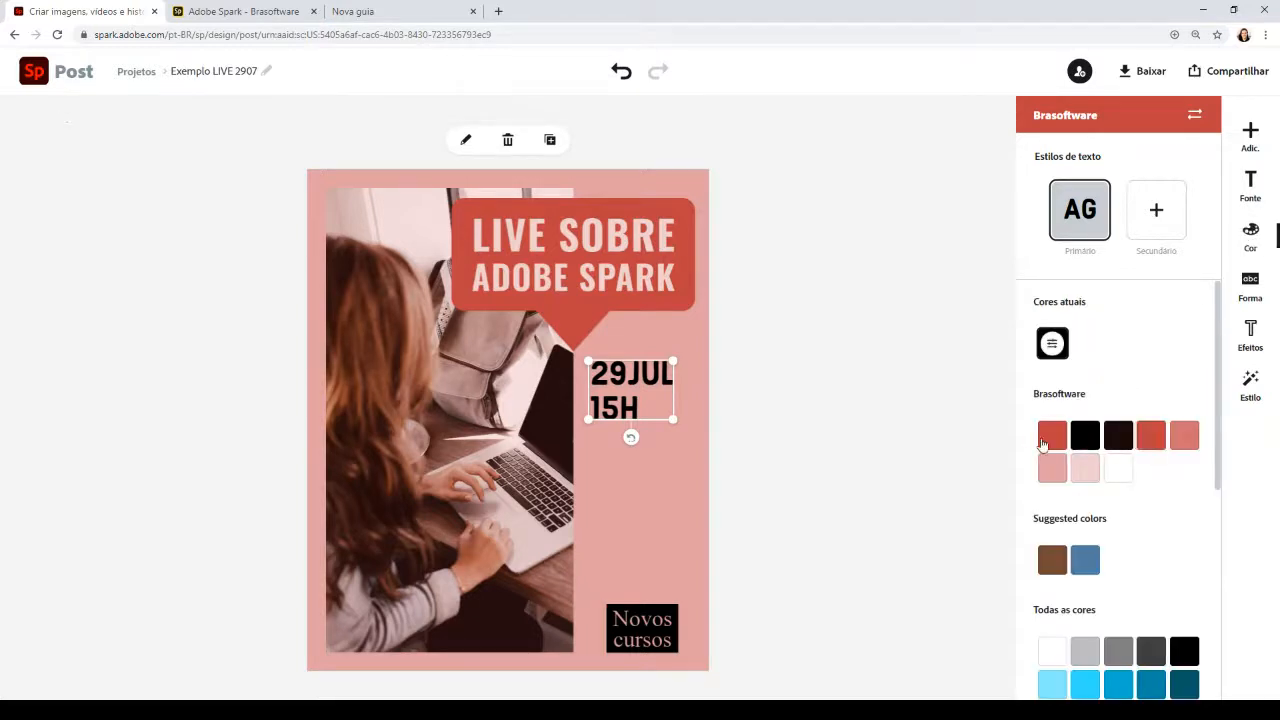
pyautogui.click(1119, 470)
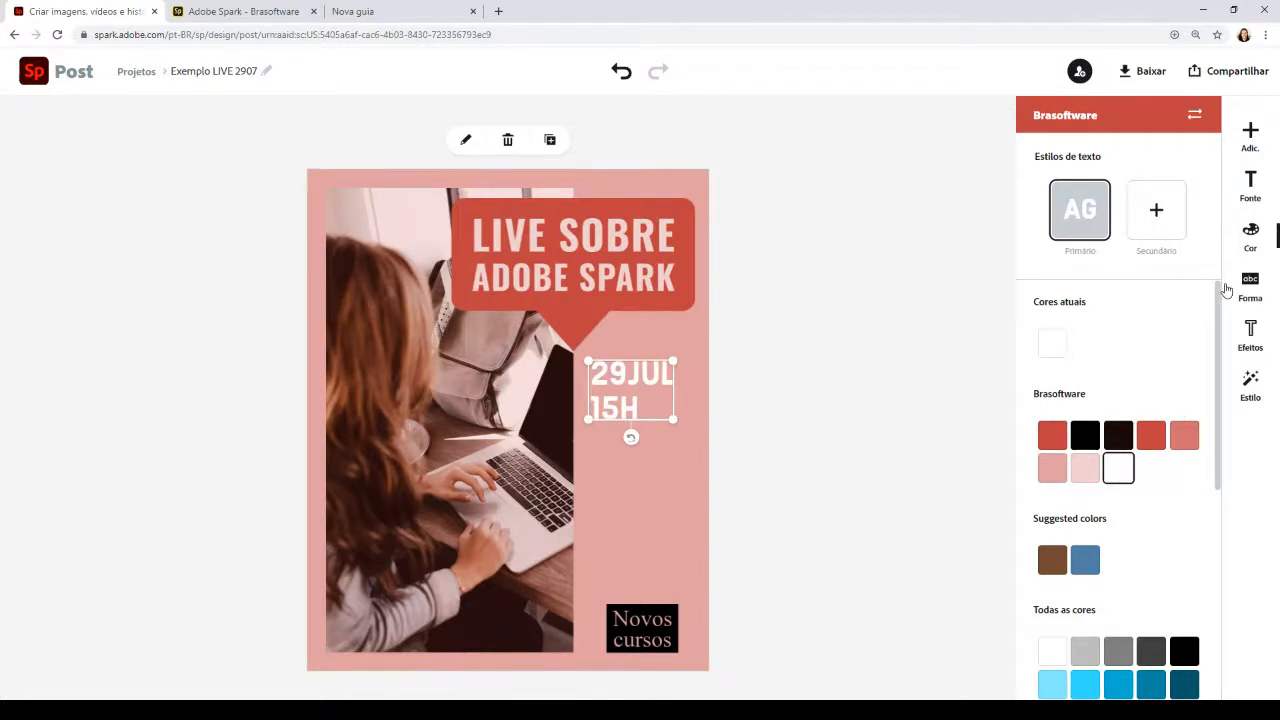
# Try the Recorte, Sombra e contorno and Contorno effects on the white date text, and apply Recorte e contorno
pyautogui.click(1250, 335)
pyautogui.click(1124, 423)
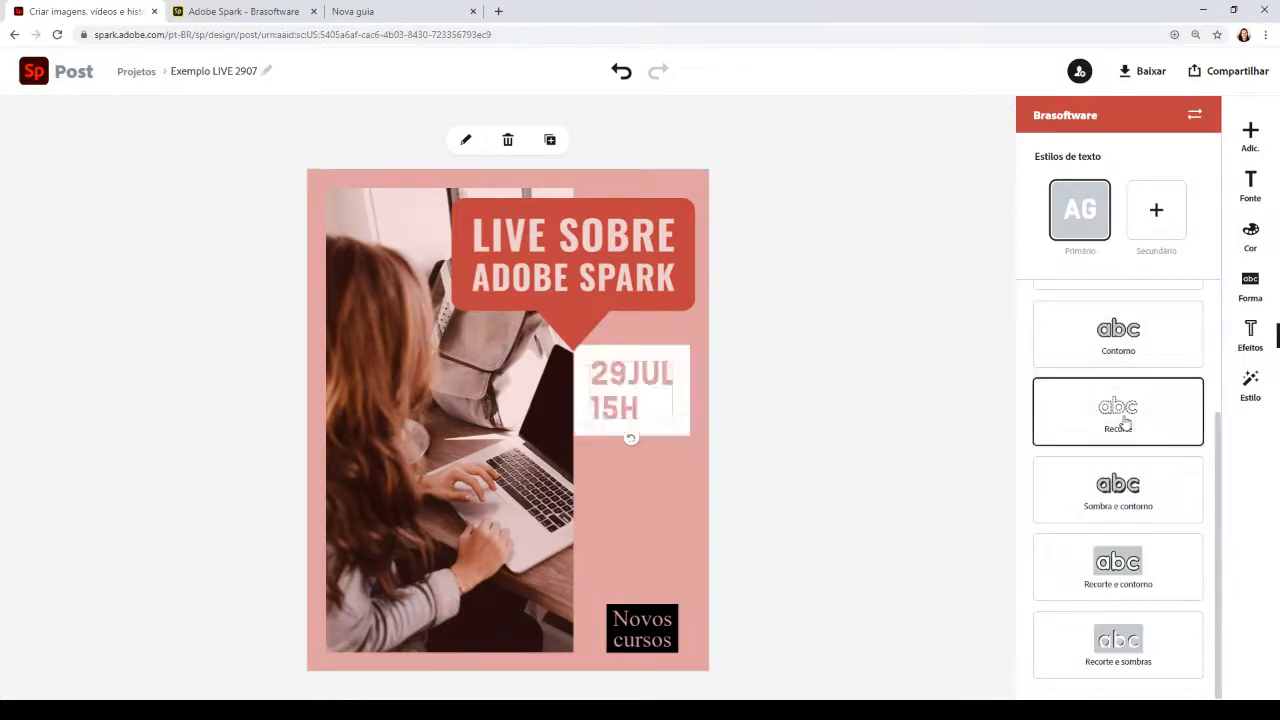
pyautogui.click(1110, 488)
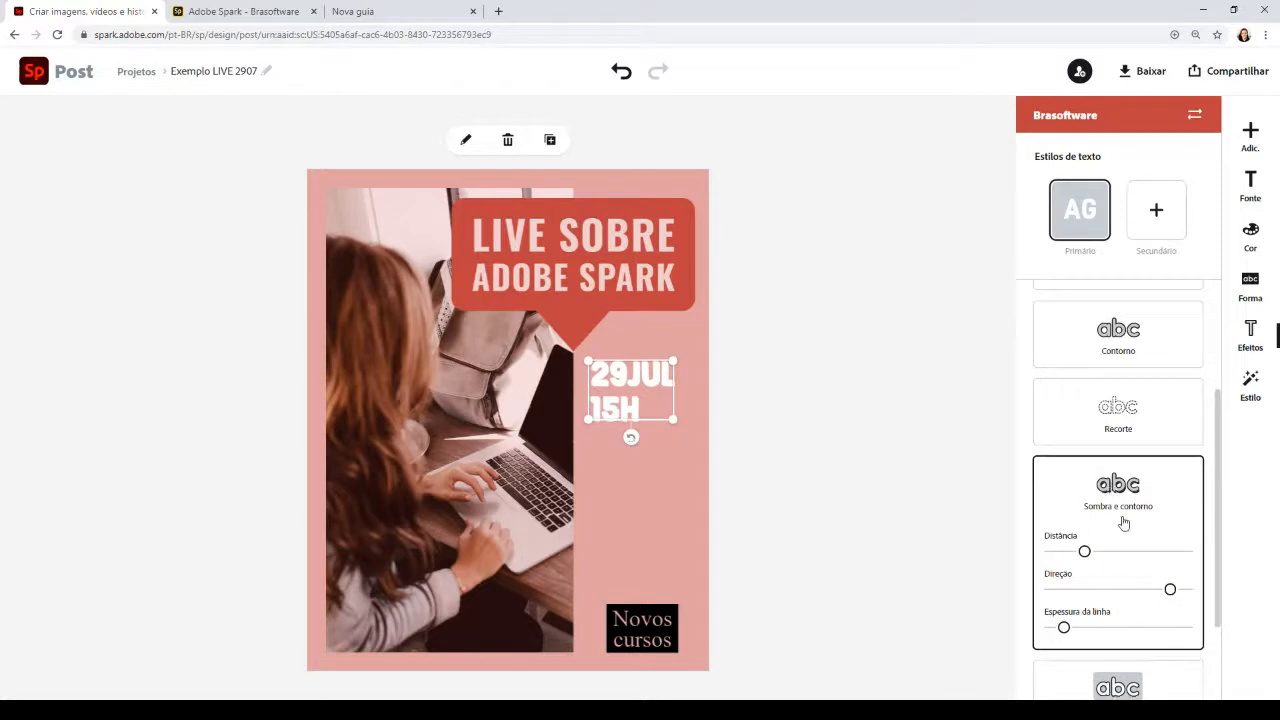
pyautogui.click(1150, 352)
pyautogui.scroll(-1, 1160, 440)
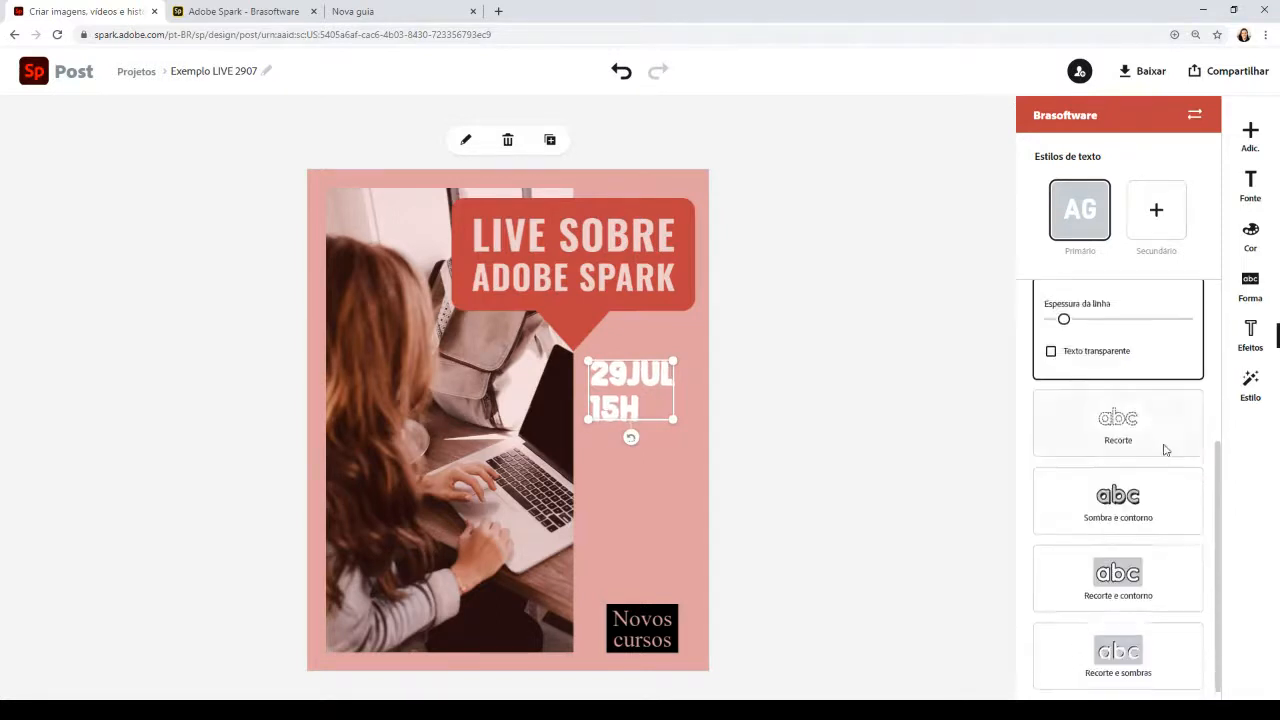
pyautogui.click(1132, 589)
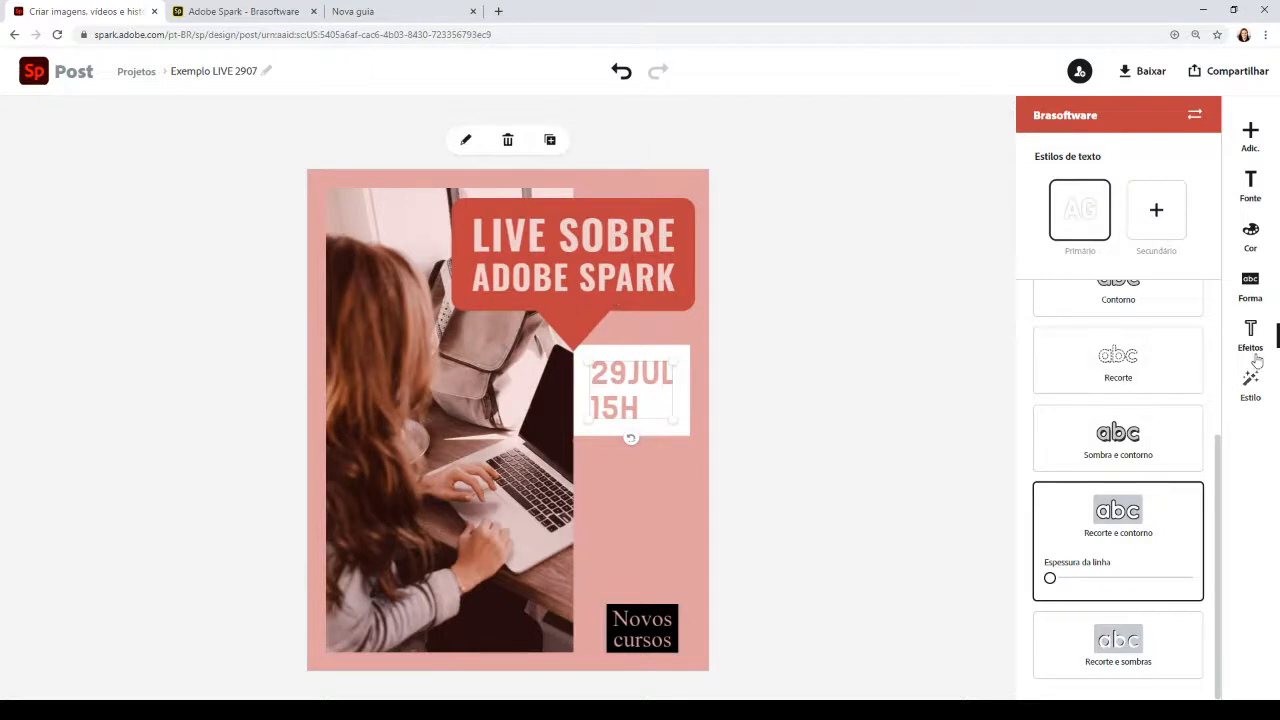
# Shuffle the date text's secondary style several times and cycle through the suggested text styles with the suggestion wheel
pyautogui.click(1251, 385)
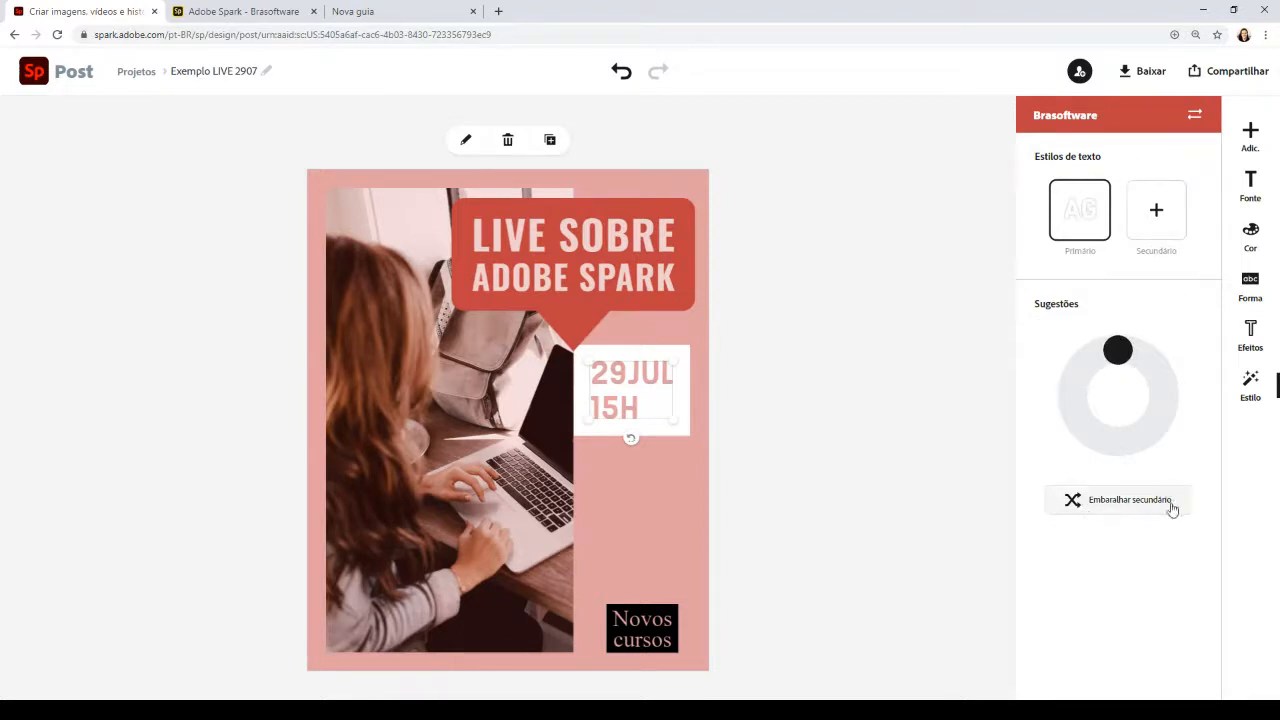
pyautogui.click(1102, 509)
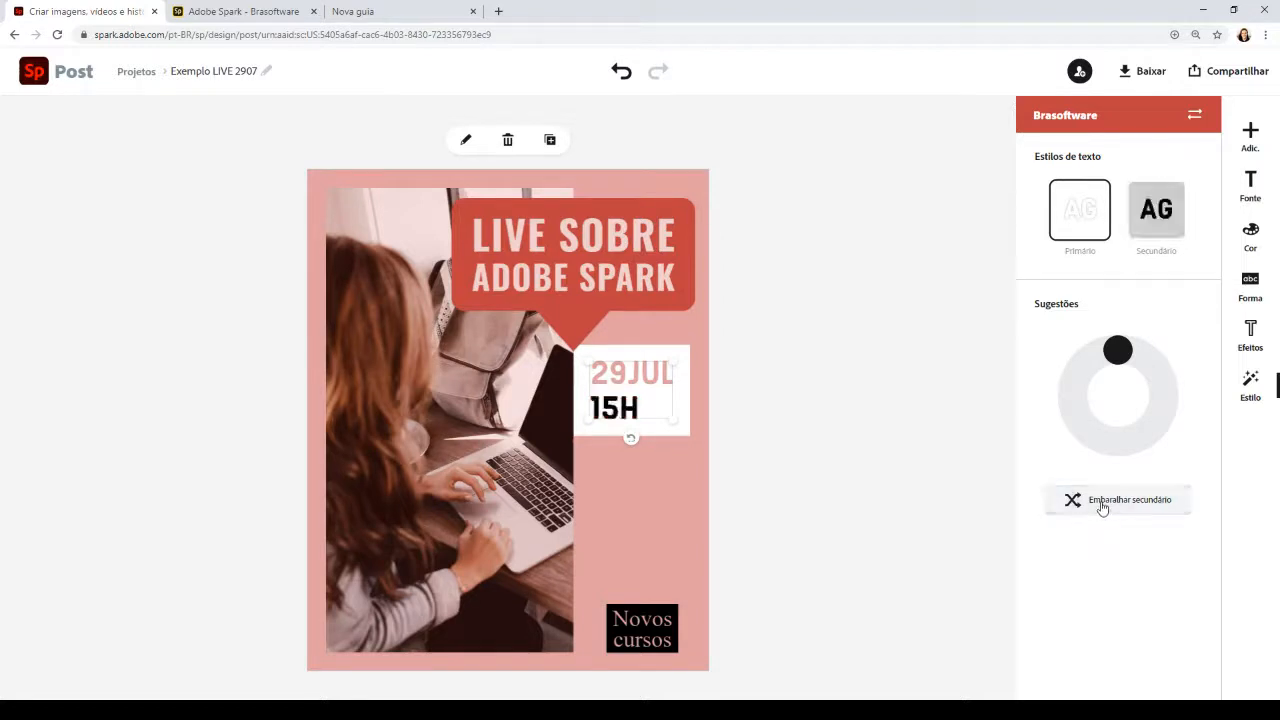
pyautogui.click(1102, 509)
pyautogui.click(1102, 509)
pyautogui.click(1102, 509)
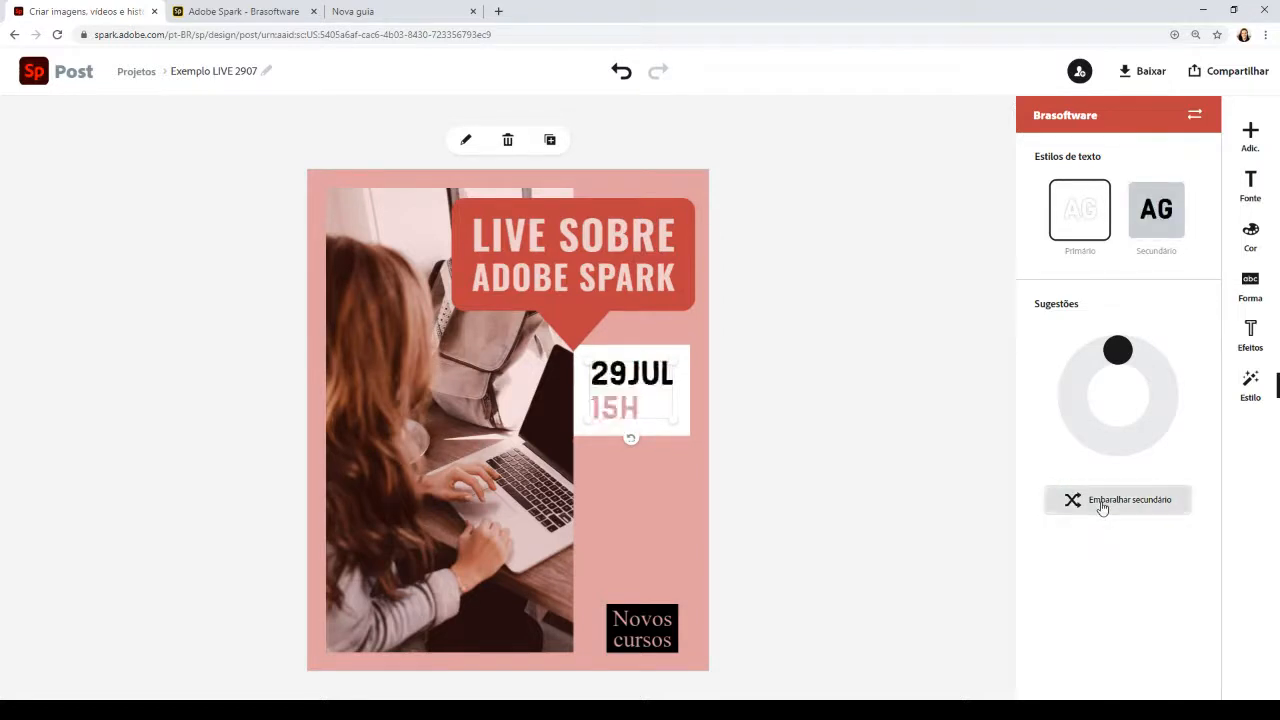
pyautogui.moveTo(1117, 350); pyautogui.dragTo(1080, 397)
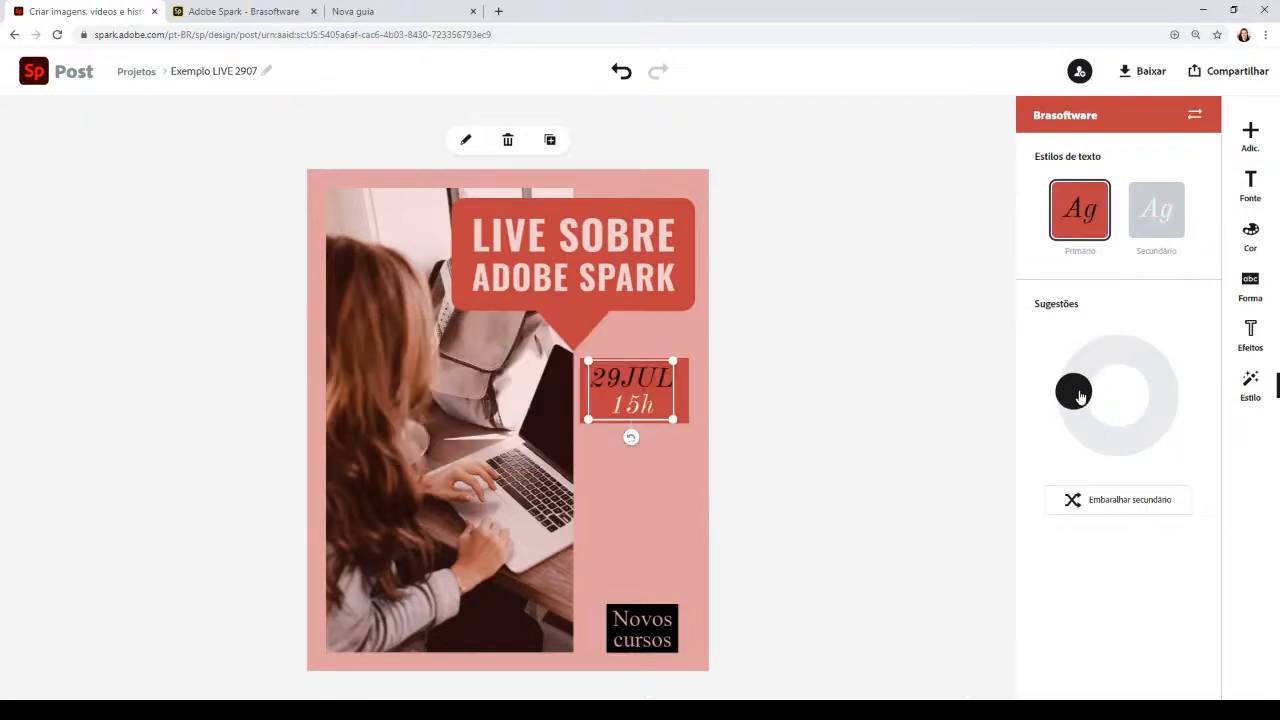
# Step back through the suggested text styles until the date text has the plain black Futura PT style on both lines
pyautogui.click(620, 74)
pyautogui.click(620, 75)
pyautogui.click(620, 75)
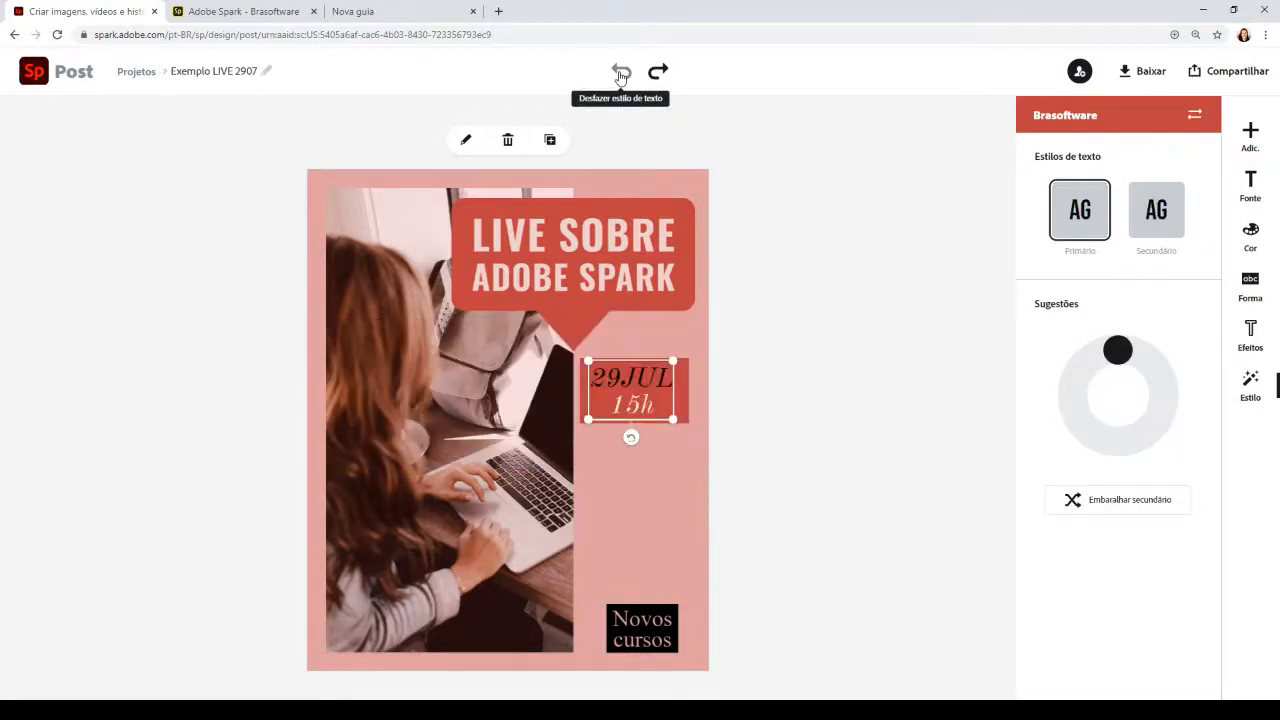
pyautogui.click(620, 75)
pyautogui.click(620, 75)
pyautogui.click(620, 75)
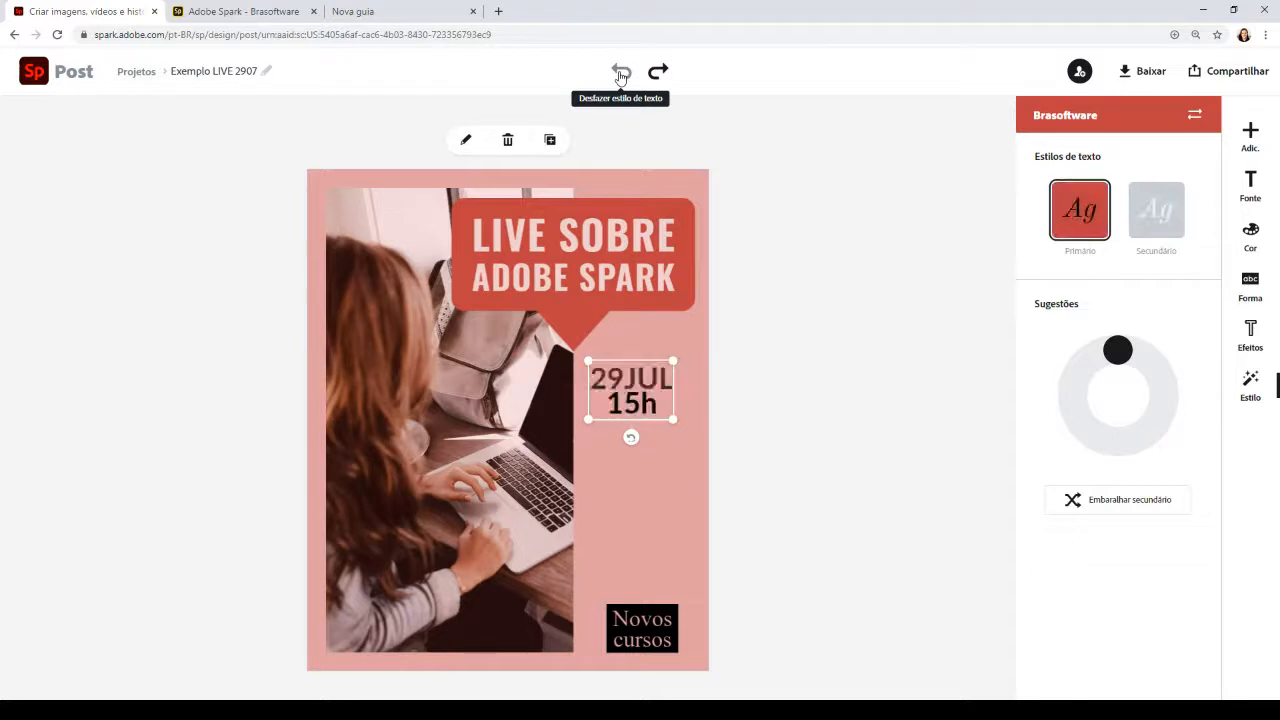
pyautogui.click(620, 75)
pyautogui.click(620, 75)
pyautogui.click(620, 75)
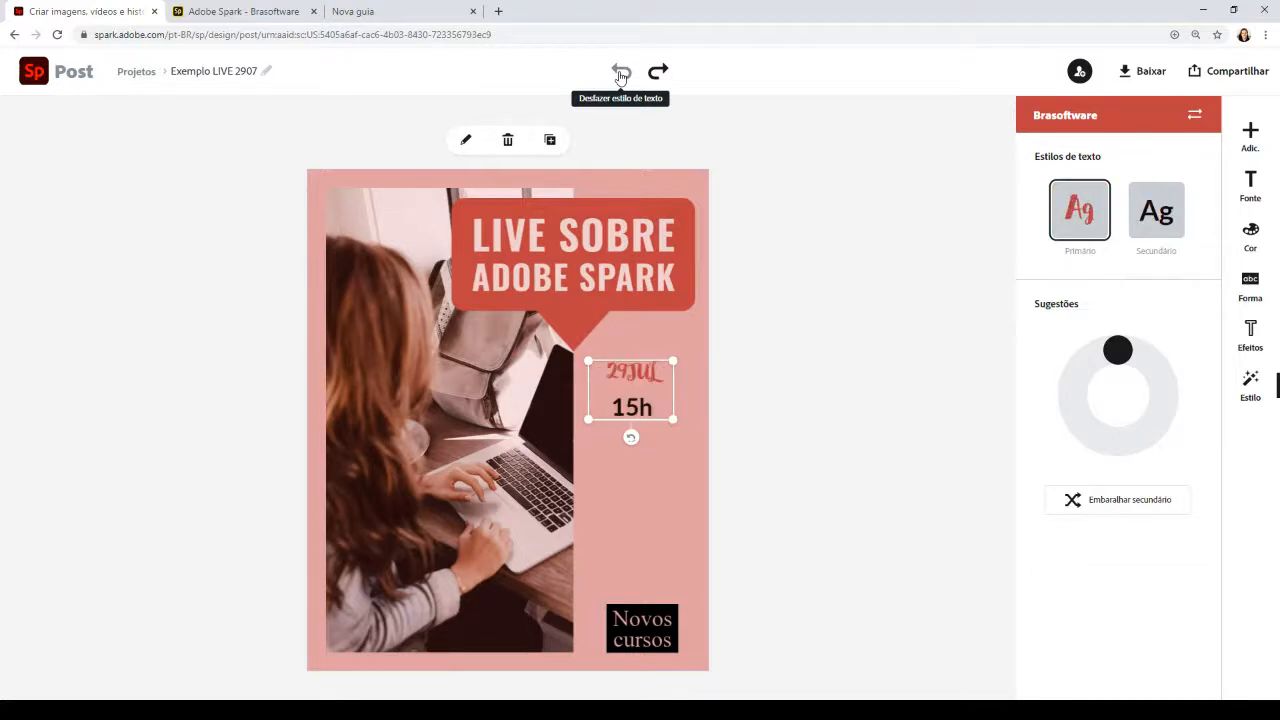
pyautogui.click(620, 75)
pyautogui.click(620, 75)
pyautogui.click(620, 75)
pyautogui.click(620, 75)
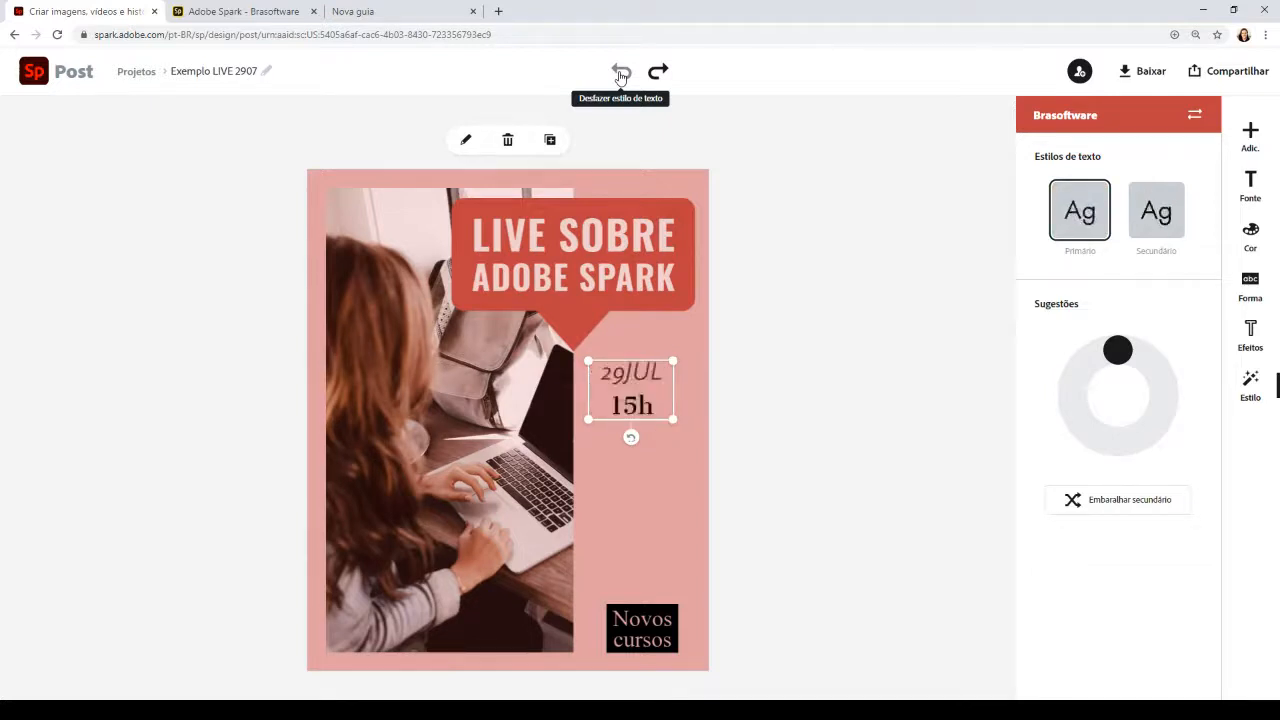
pyautogui.click(620, 75)
pyautogui.click(620, 75)
pyautogui.click(658, 72)
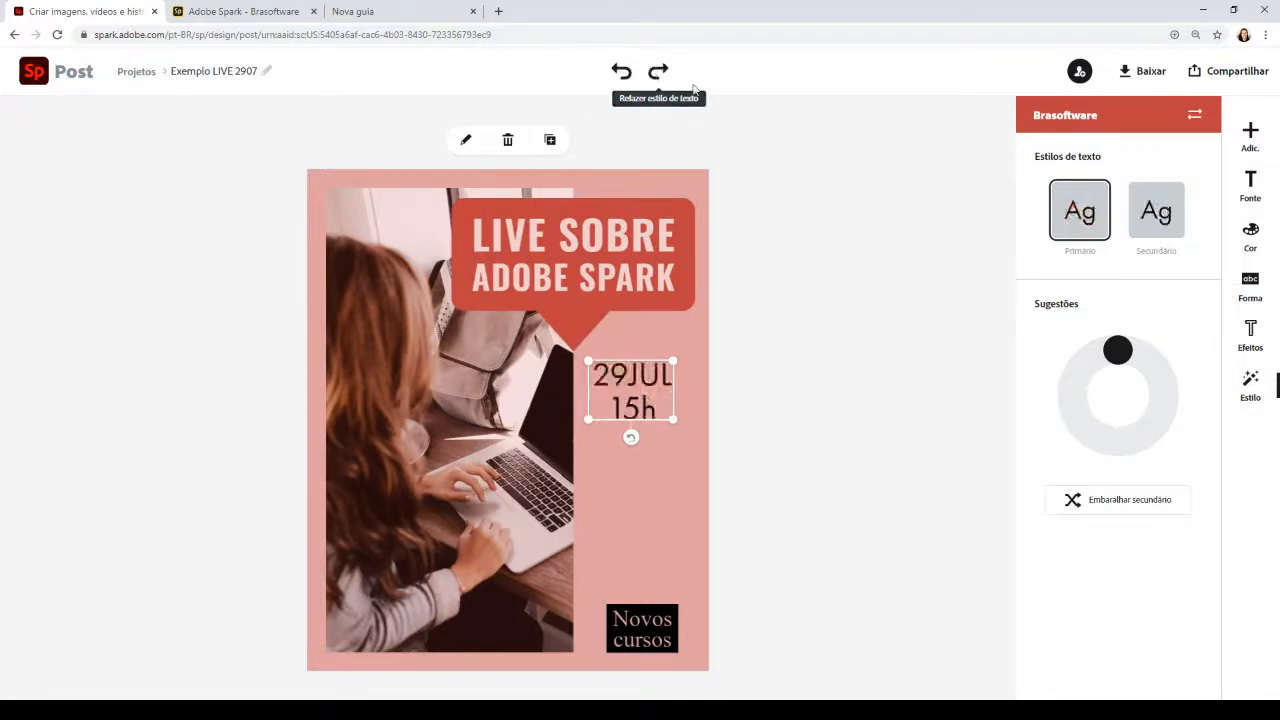
# Left-align the date text and deselect it
pyautogui.click(1247, 192)
pyautogui.click(1052, 375)
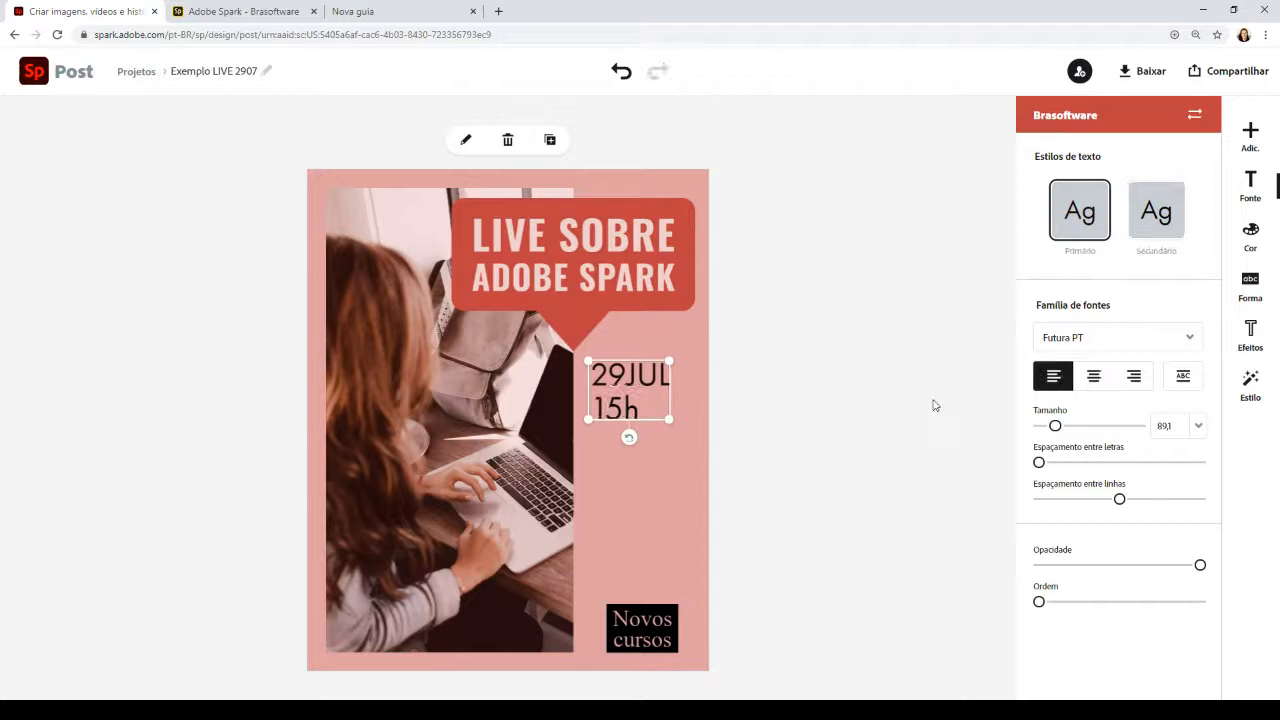
pyautogui.click(759, 403)
# Delete the "Novos cursos" text box from the lower part of the post
pyautogui.click(645, 623)
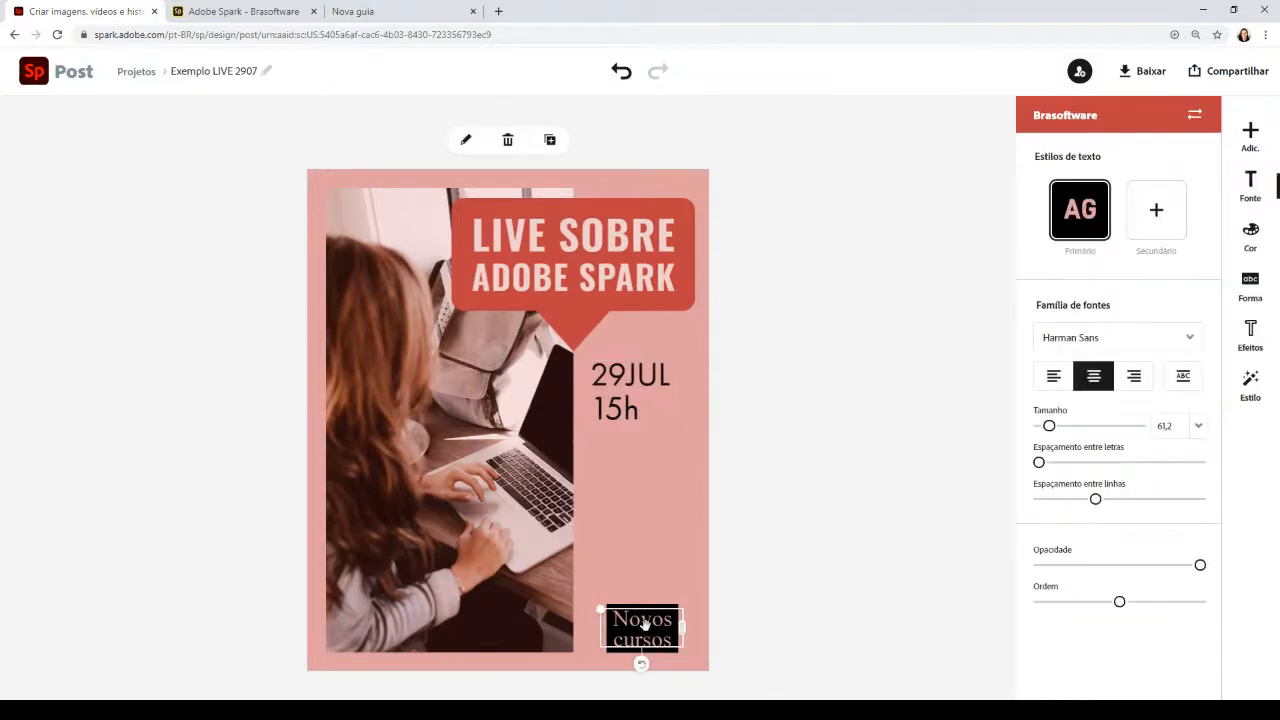
pyautogui.moveTo(645, 623); pyautogui.dragTo(656, 595)
pyautogui.click(521, 153)
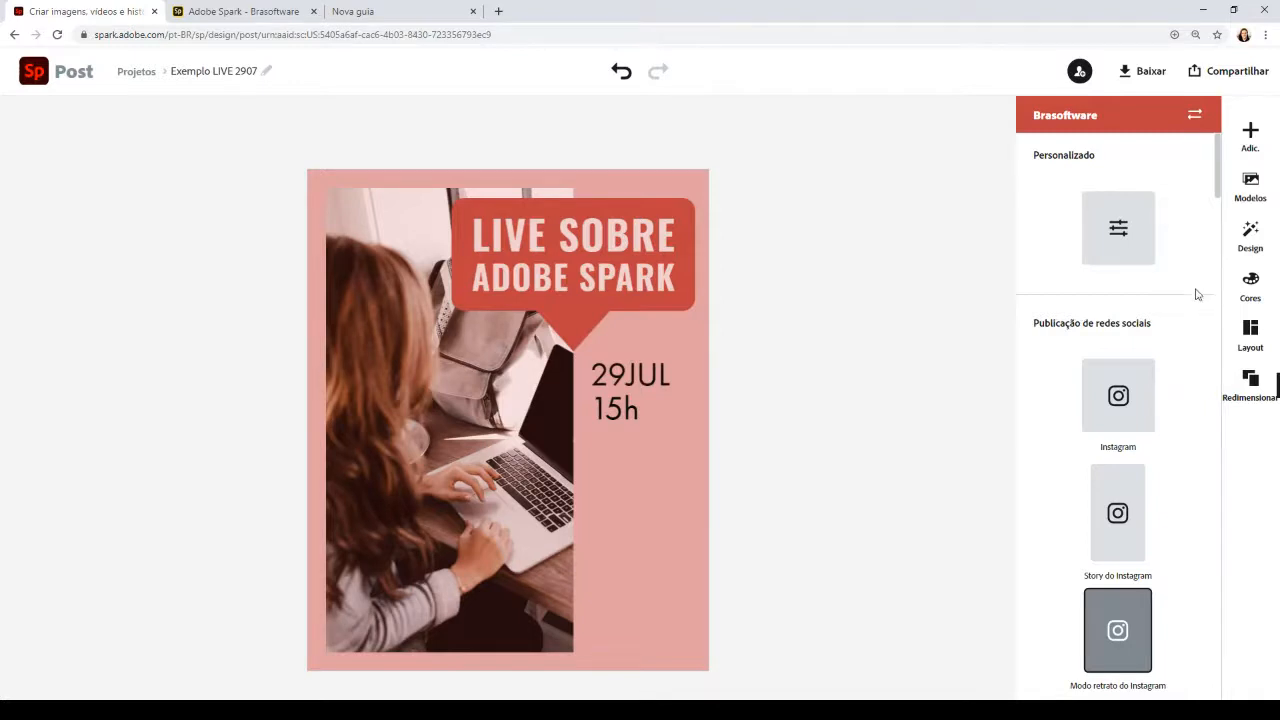
# Add the main Brasoftware logo, enlarge it and place it in the post's lower right area beside the photo
pyautogui.click(1252, 140)
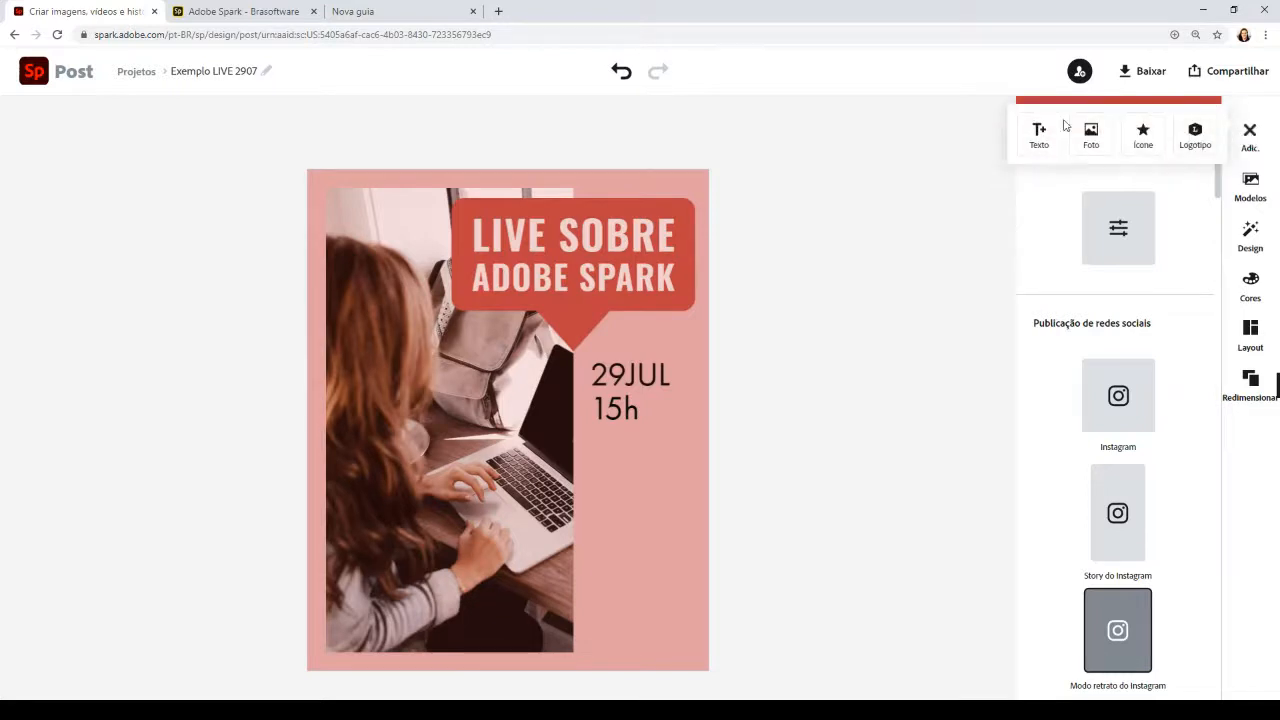
pyautogui.click(1195, 136)
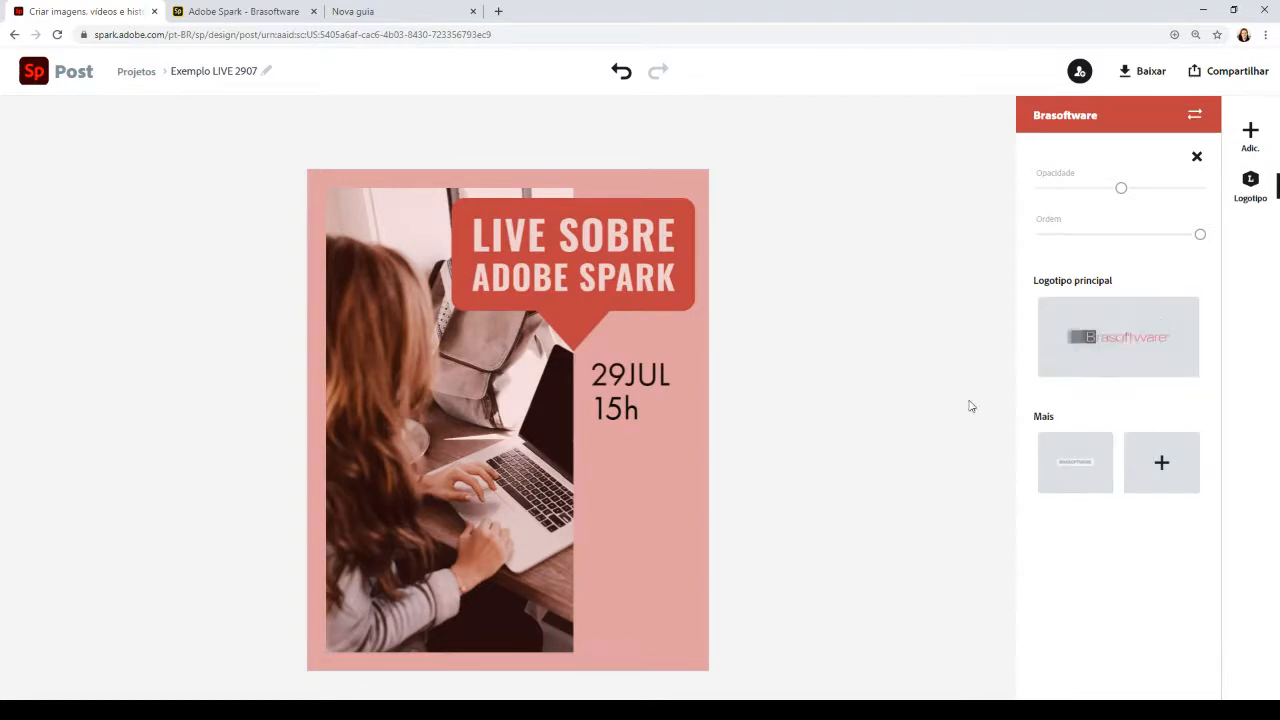
pyautogui.click(1124, 343)
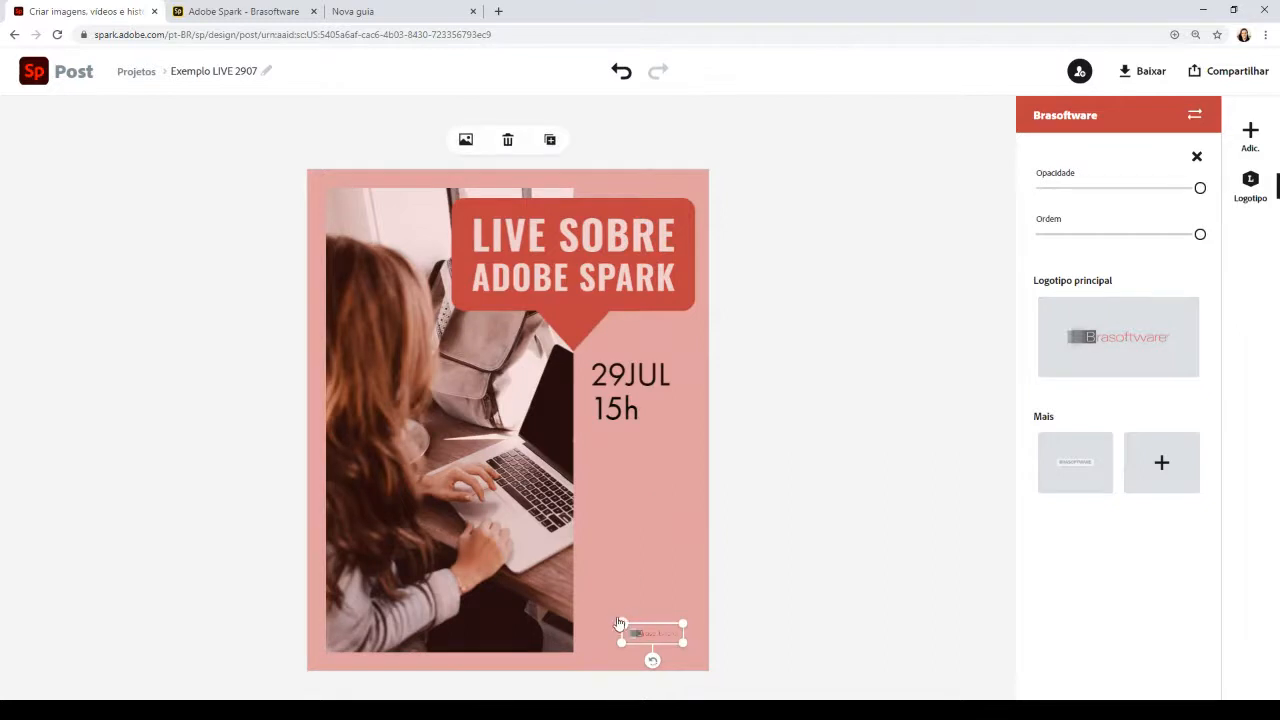
pyautogui.moveTo(622, 627)
pyautogui.mouseDown()
pyautogui.moveTo(504, 586)
pyautogui.moveTo(587, 613)
pyautogui.moveTo(530, 622)
pyautogui.moveTo(647, 624)
pyautogui.moveTo(617, 614)
pyautogui.moveTo(605, 624)
pyautogui.moveTo(623, 638)
pyautogui.mouseUp()
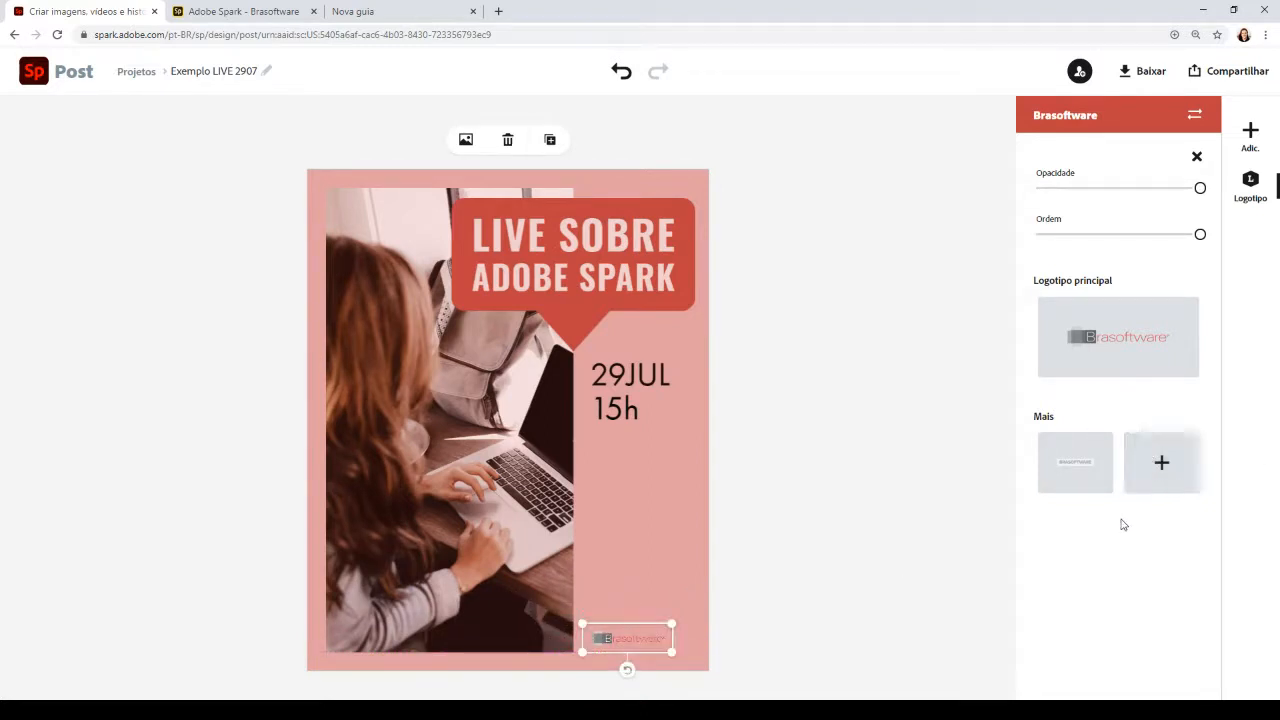
# Search the icon library for "seta" and browse the arrow icons
pyautogui.click(1250, 133)
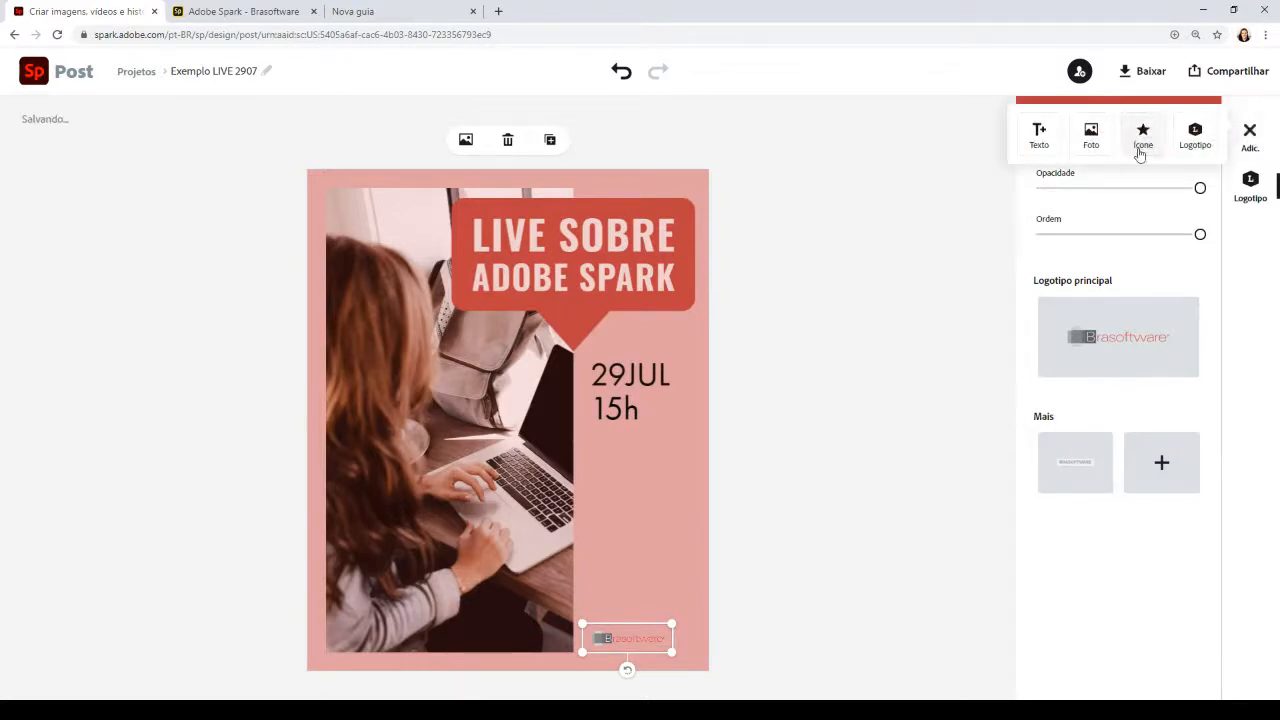
pyautogui.click(1143, 136)
pyautogui.write('seta')
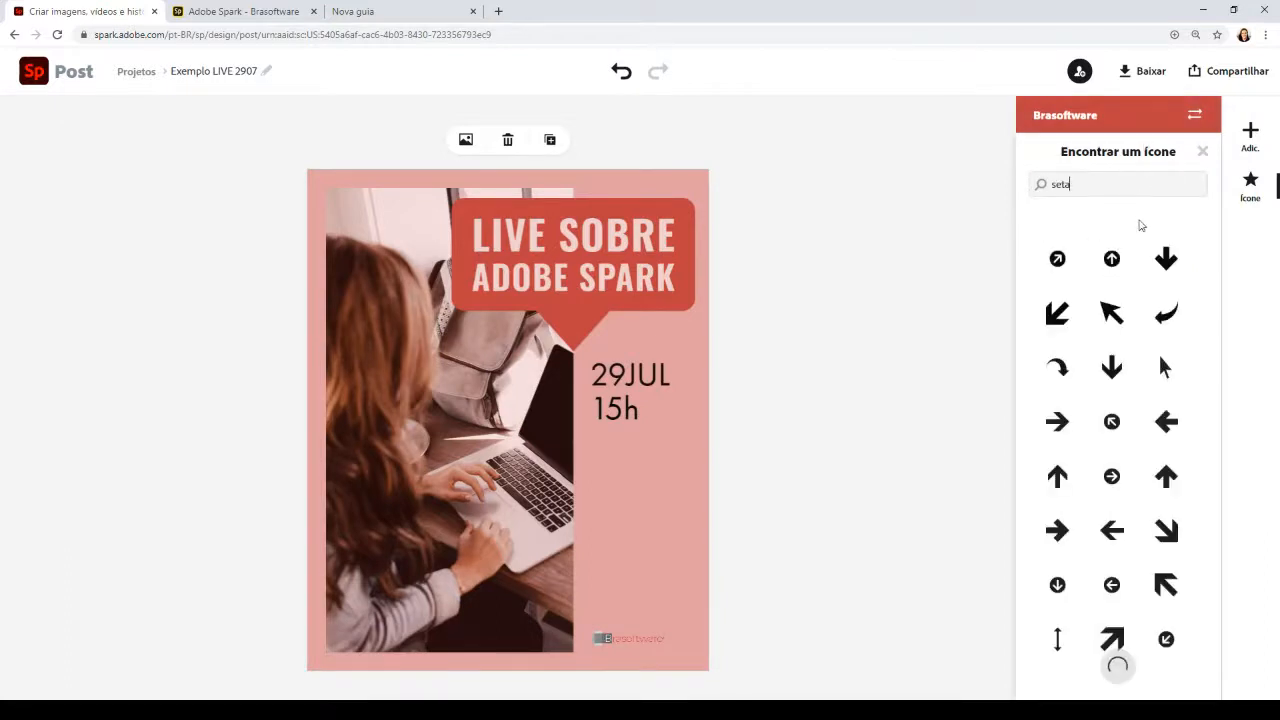
pyautogui.scroll(-3, 1150, 385)
pyautogui.scroll(-10, 1143, 400)
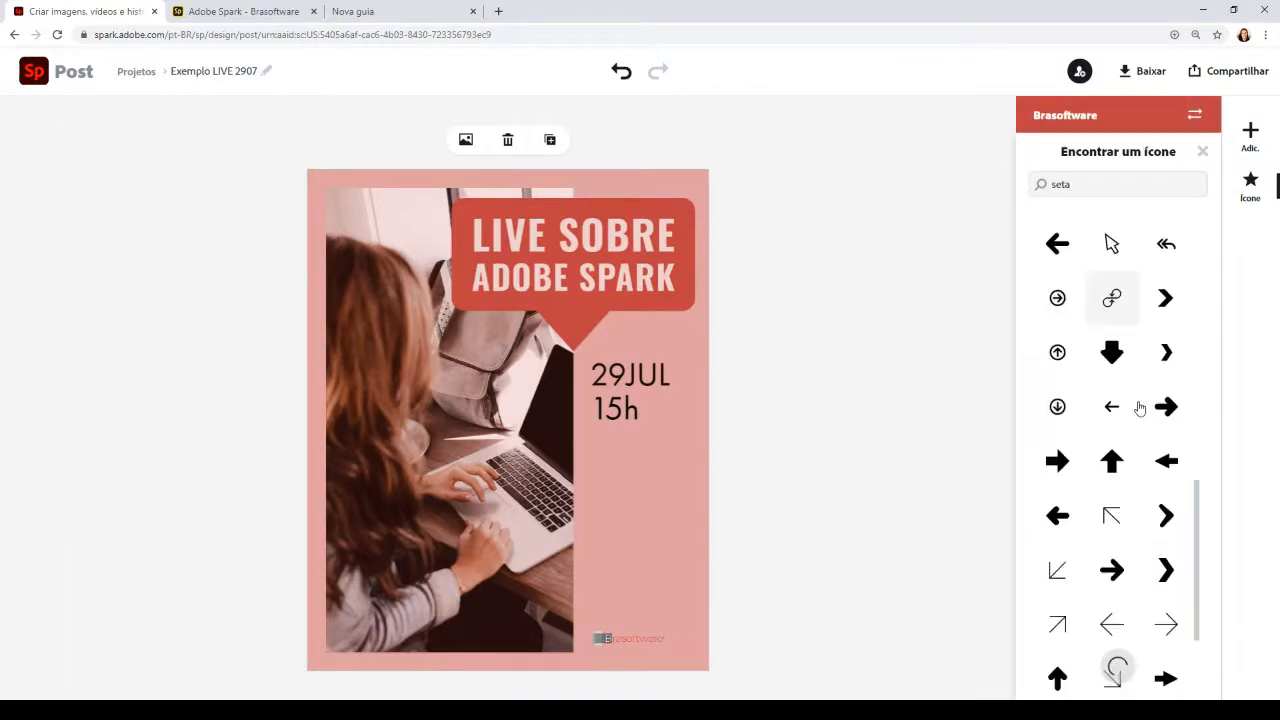
pyautogui.scroll(-8, 1140, 421)
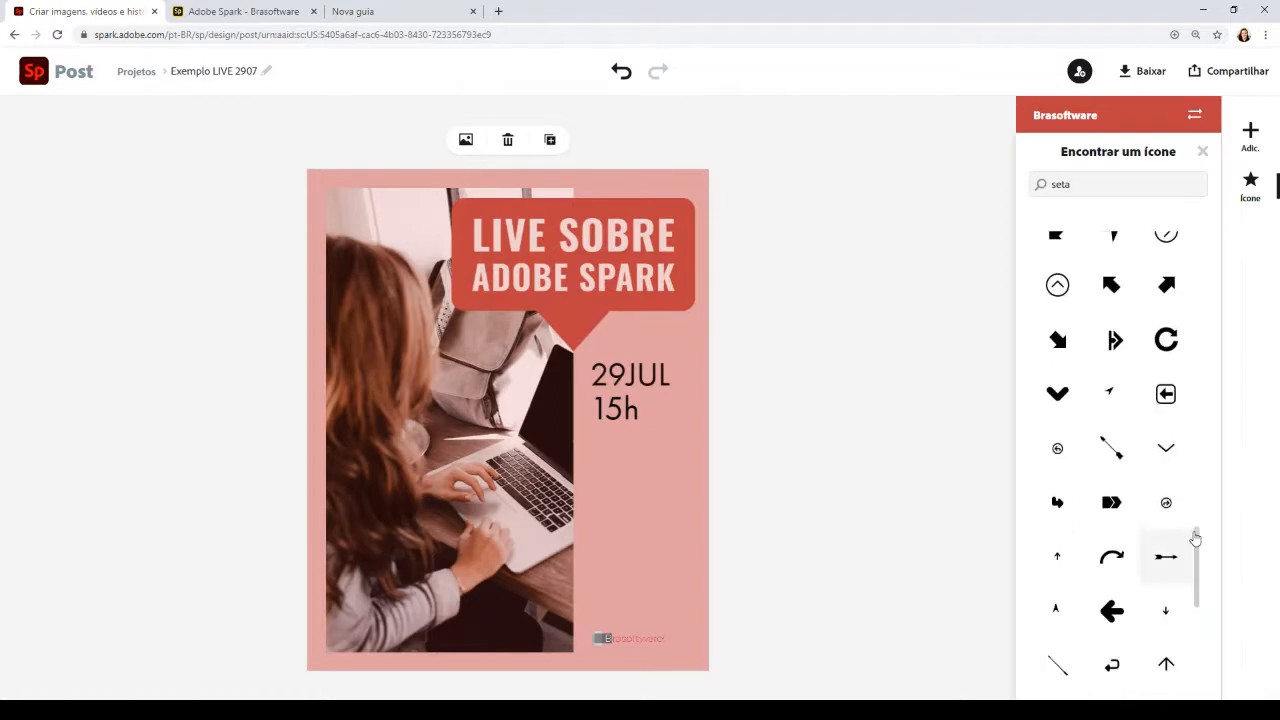
pyautogui.scroll(-10, 1208, 633)
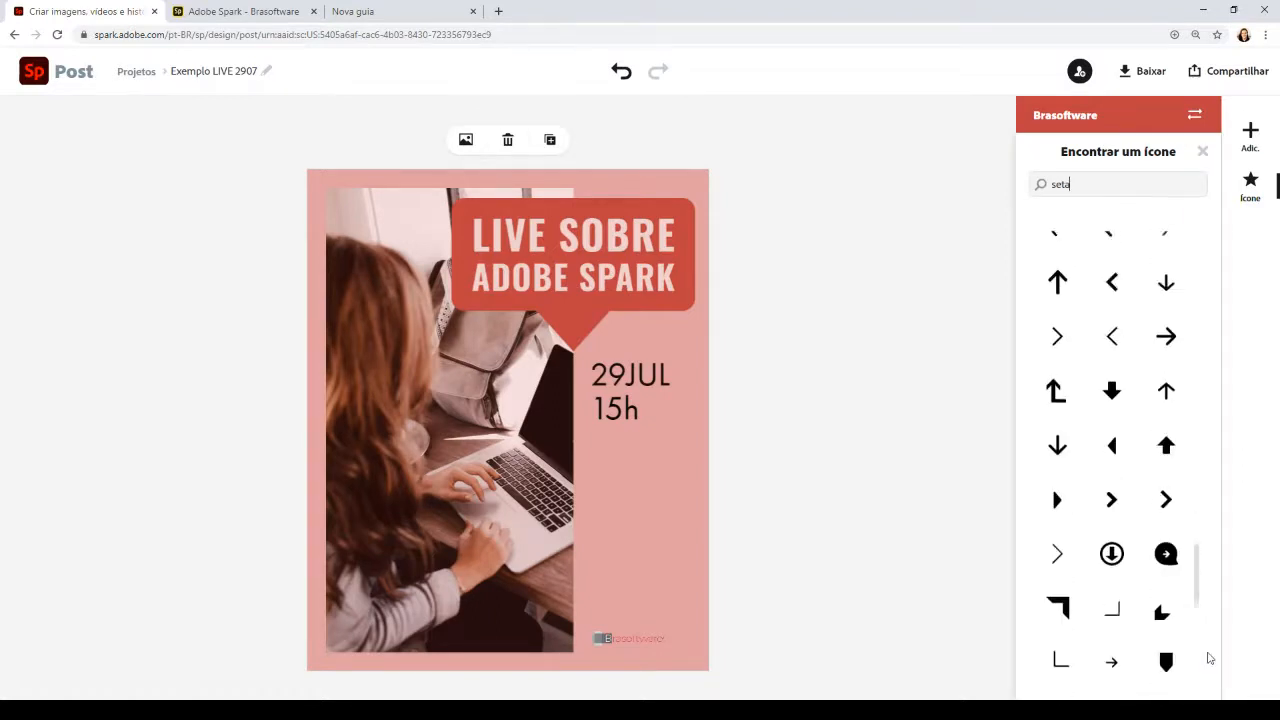
# Search the icon library for "estrela" and add a solid five-pointed star to the post
pyautogui.doubleClick(1058, 186)
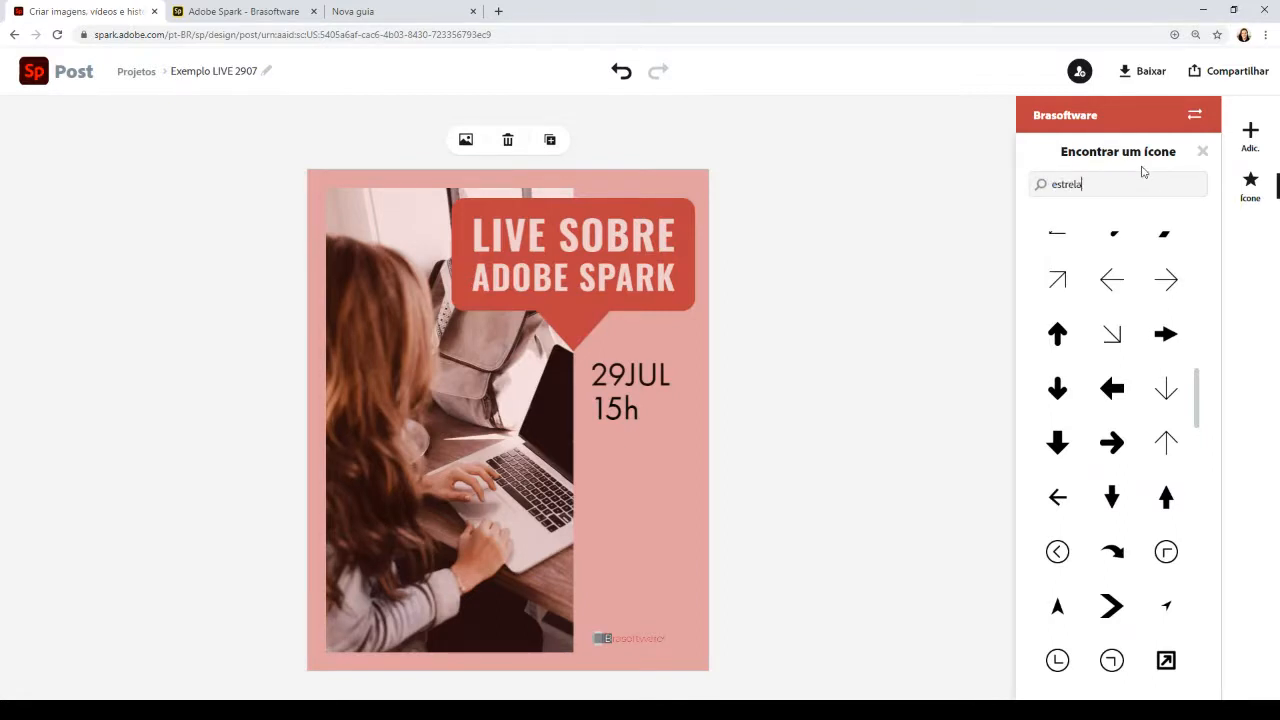
pyautogui.press('Return')
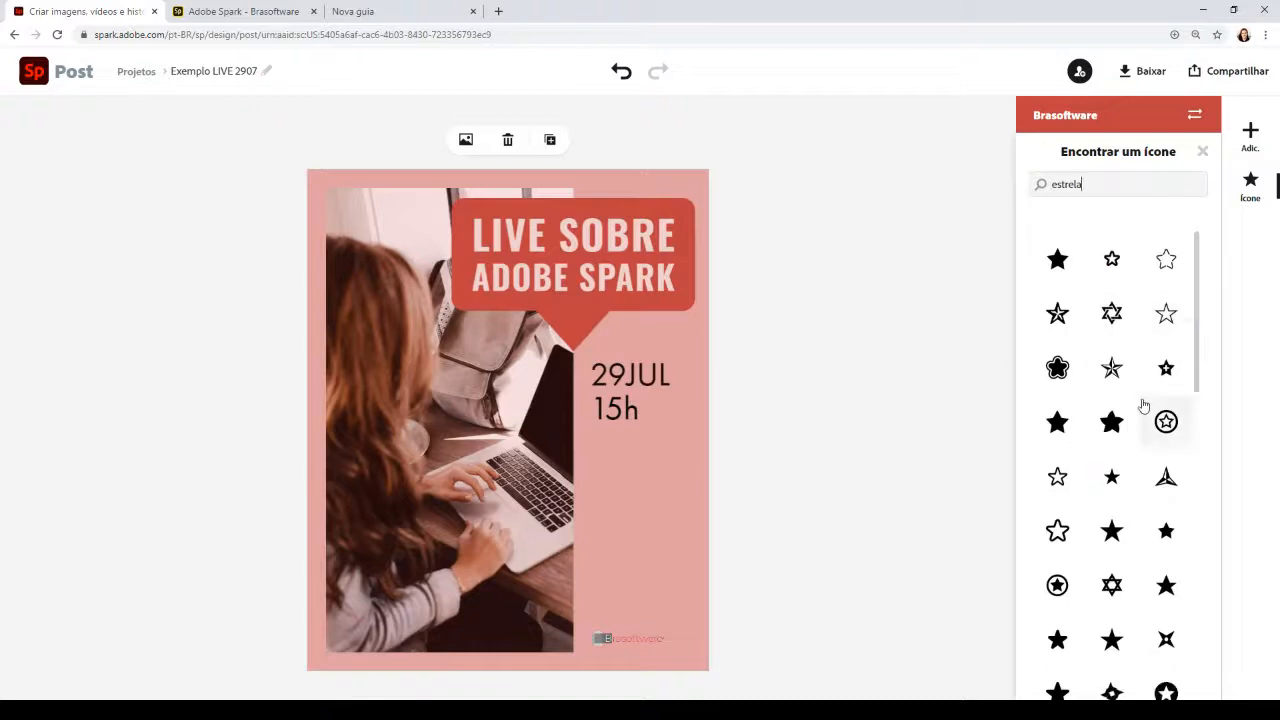
pyautogui.scroll(-5, 1143, 409)
pyautogui.scroll(-10, 1151, 420)
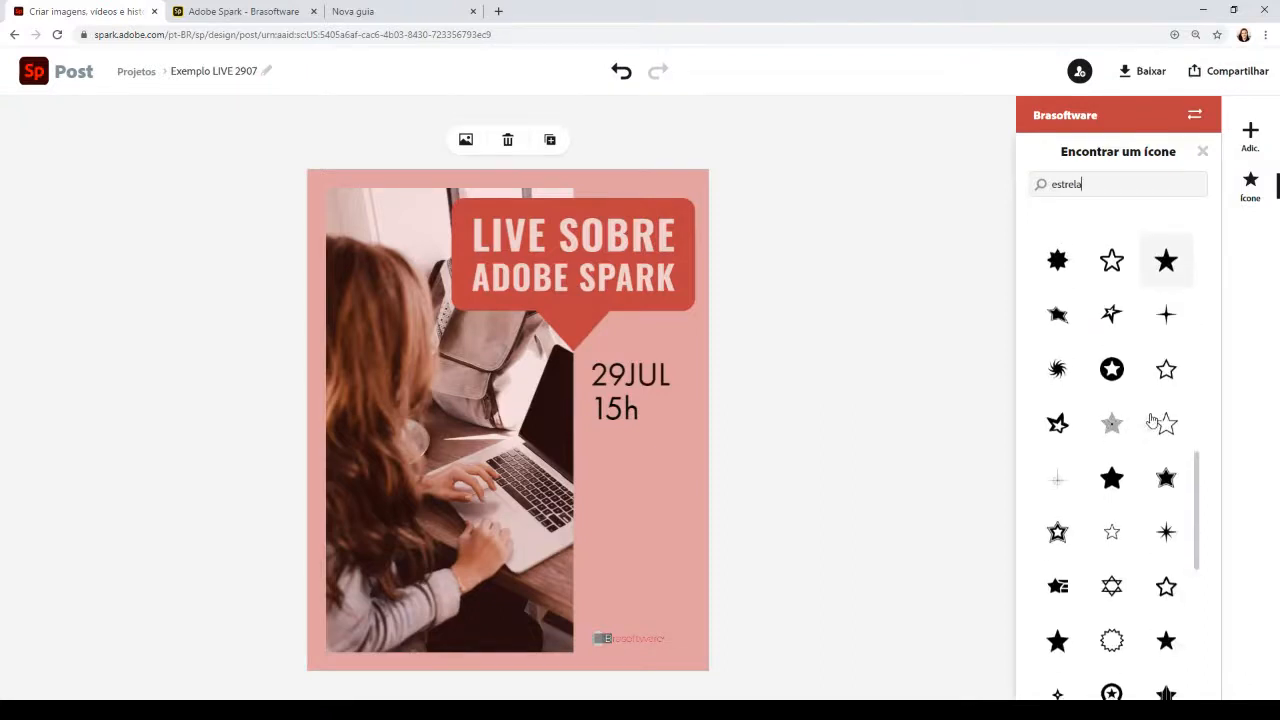
pyautogui.scroll(-5, 1151, 420)
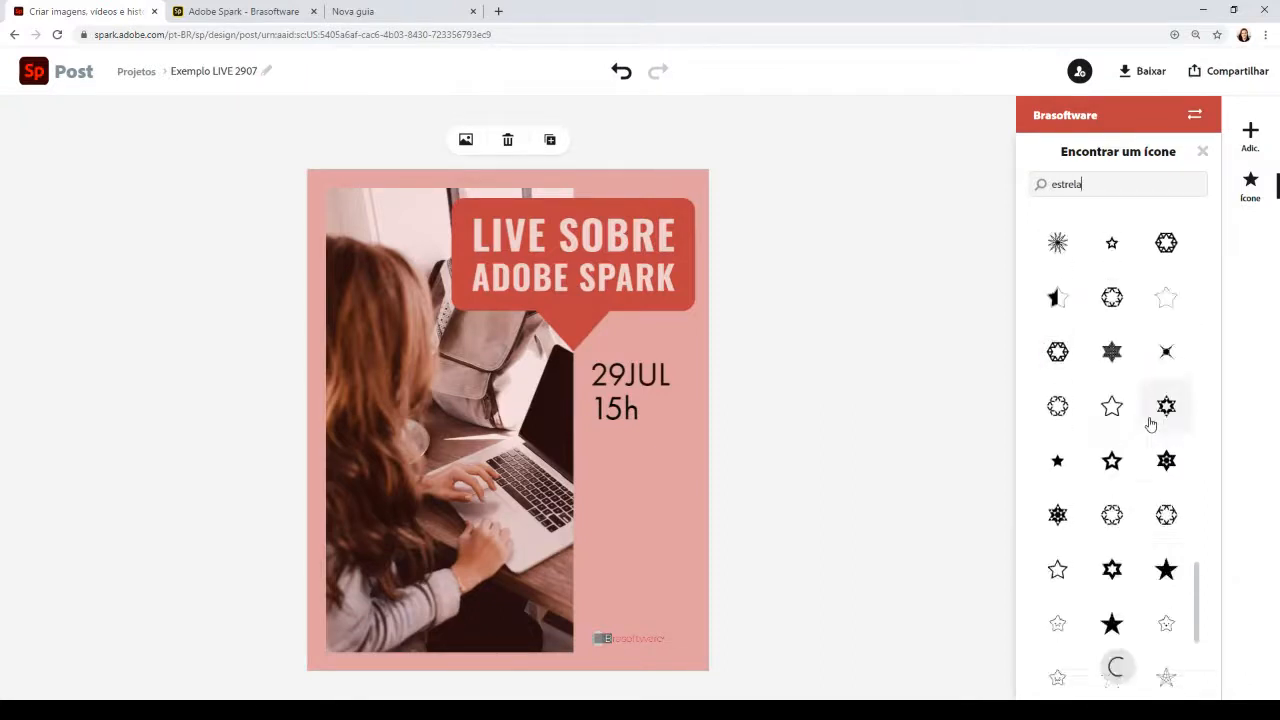
pyautogui.scroll(-5, 1148, 424)
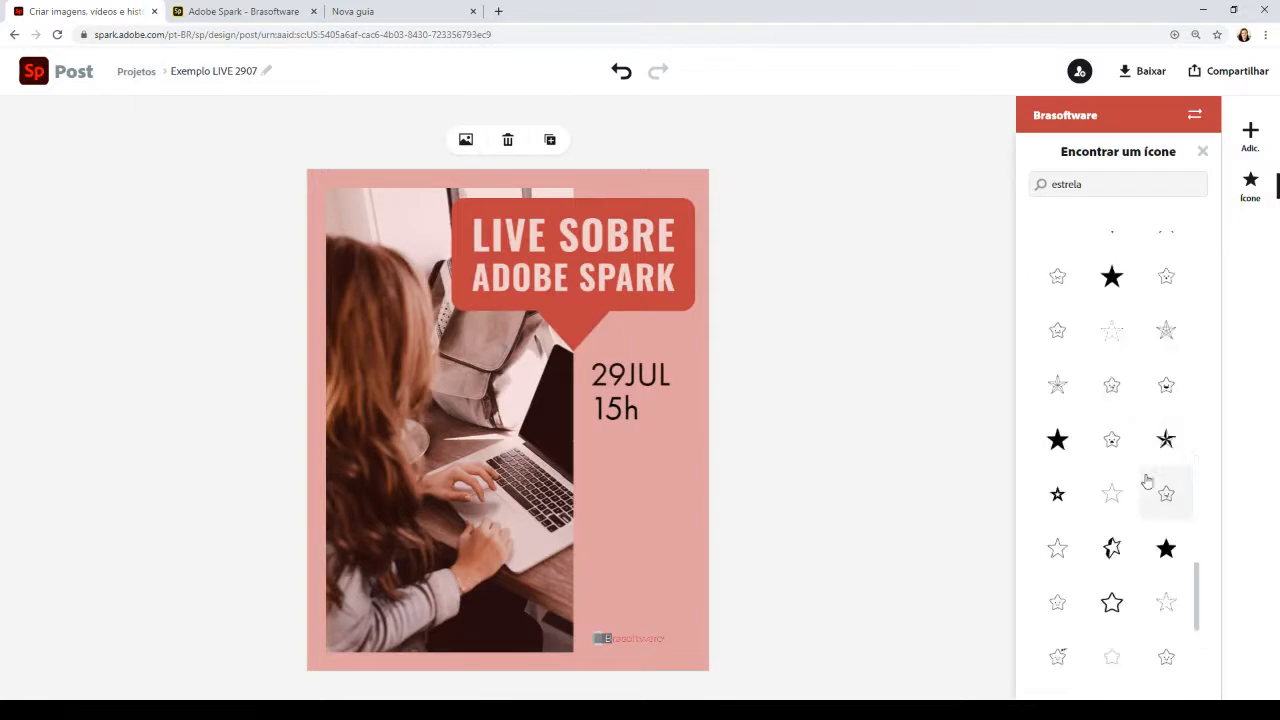
pyautogui.scroll(5, 1138, 497)
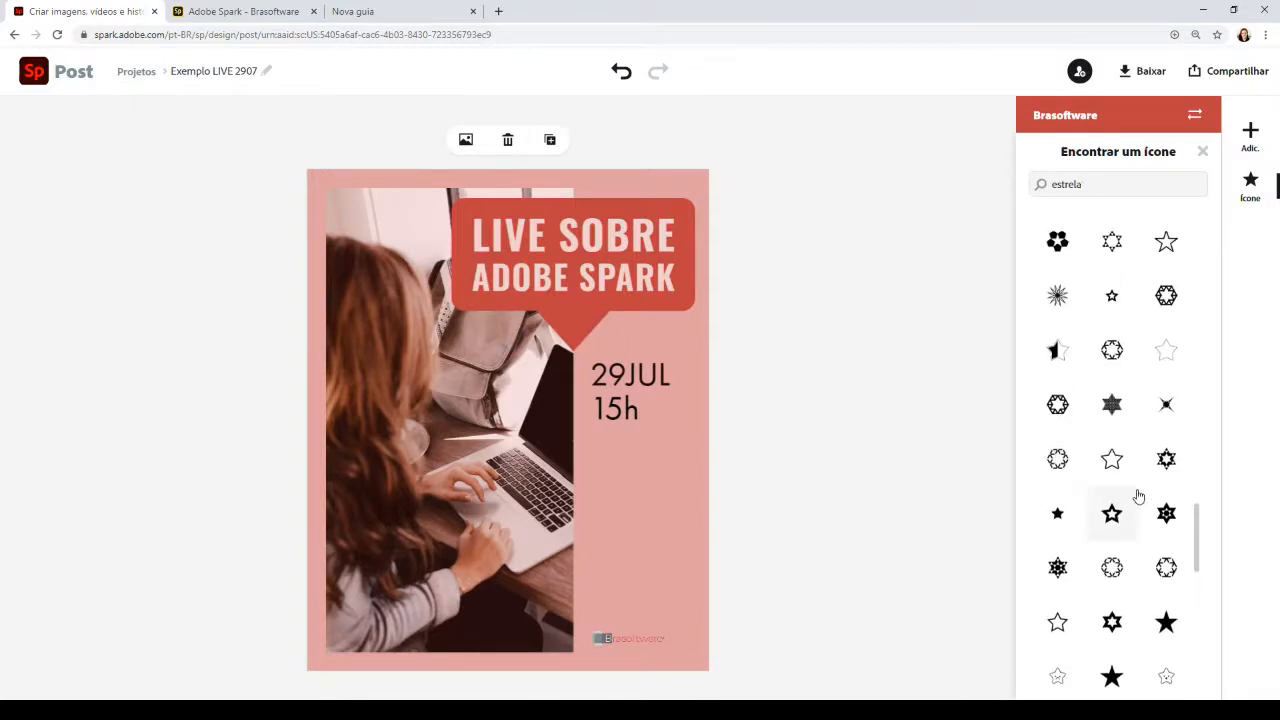
pyautogui.scroll(4, 1136, 495)
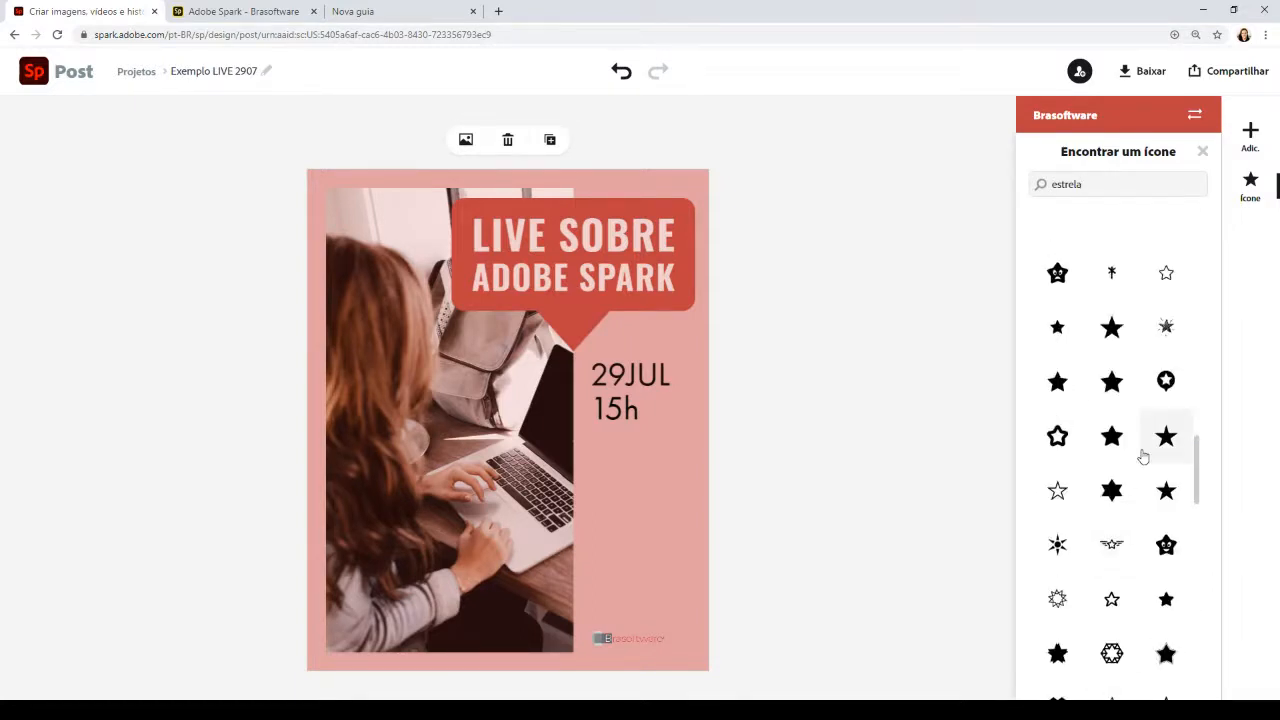
pyautogui.click(1113, 331)
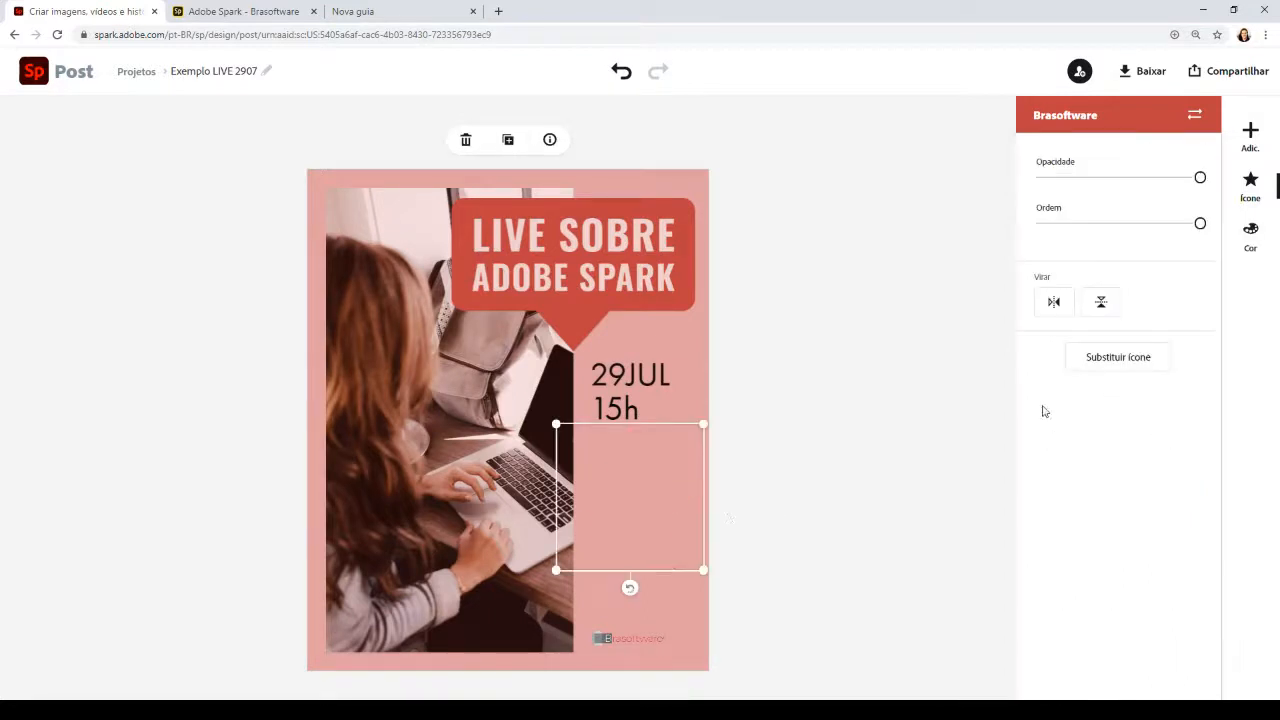
# Shrink the star and position it across the laptop photo's right edge, in the lower part of the post
pyautogui.moveTo(654, 506); pyautogui.dragTo(598, 488)
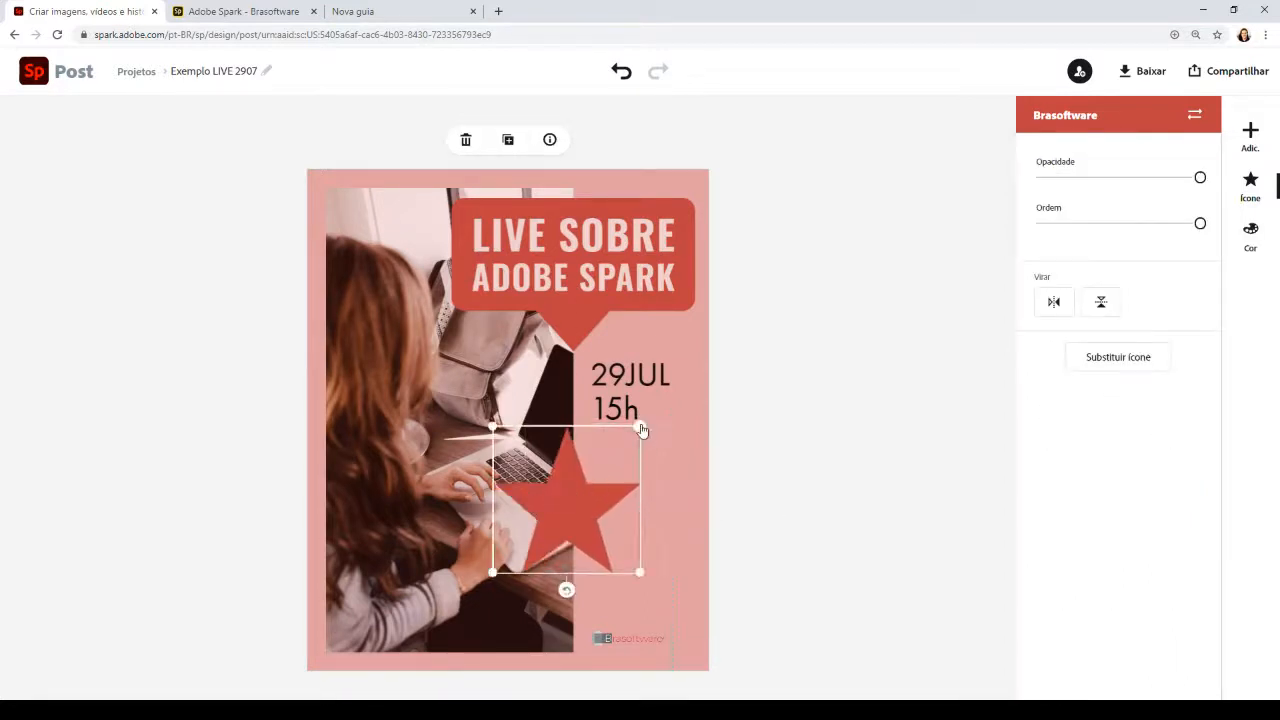
pyautogui.moveTo(640, 429); pyautogui.dragTo(585, 481)
pyautogui.moveTo(528, 521); pyautogui.dragTo(572, 538)
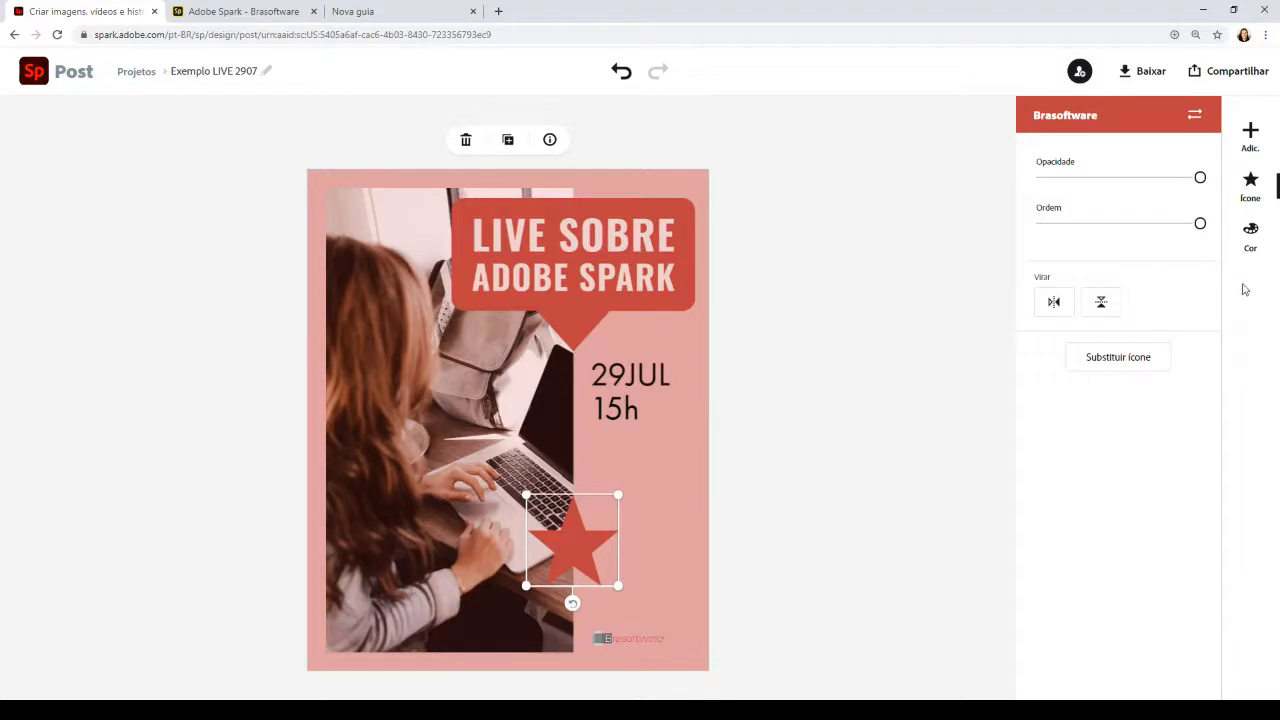
# Start adding a photo and open the Adobe Sign Stock Licensed library as its source
pyautogui.click(1250, 136)
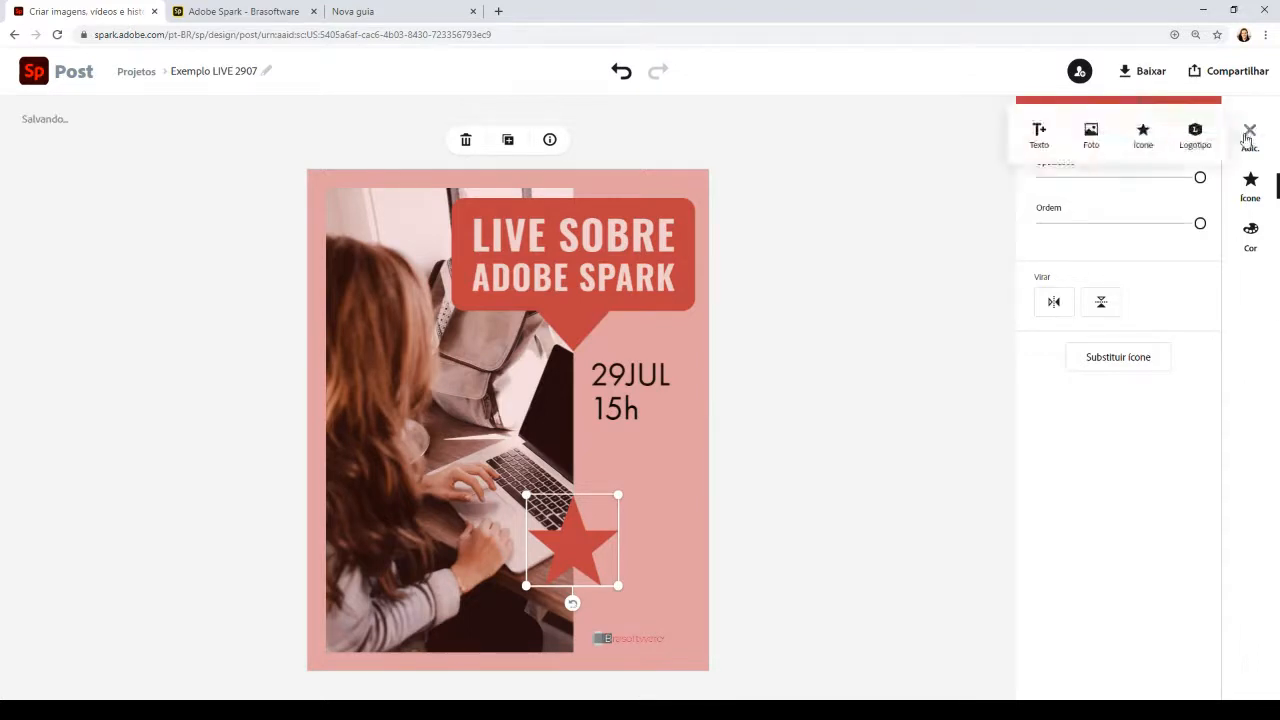
pyautogui.click(1092, 136)
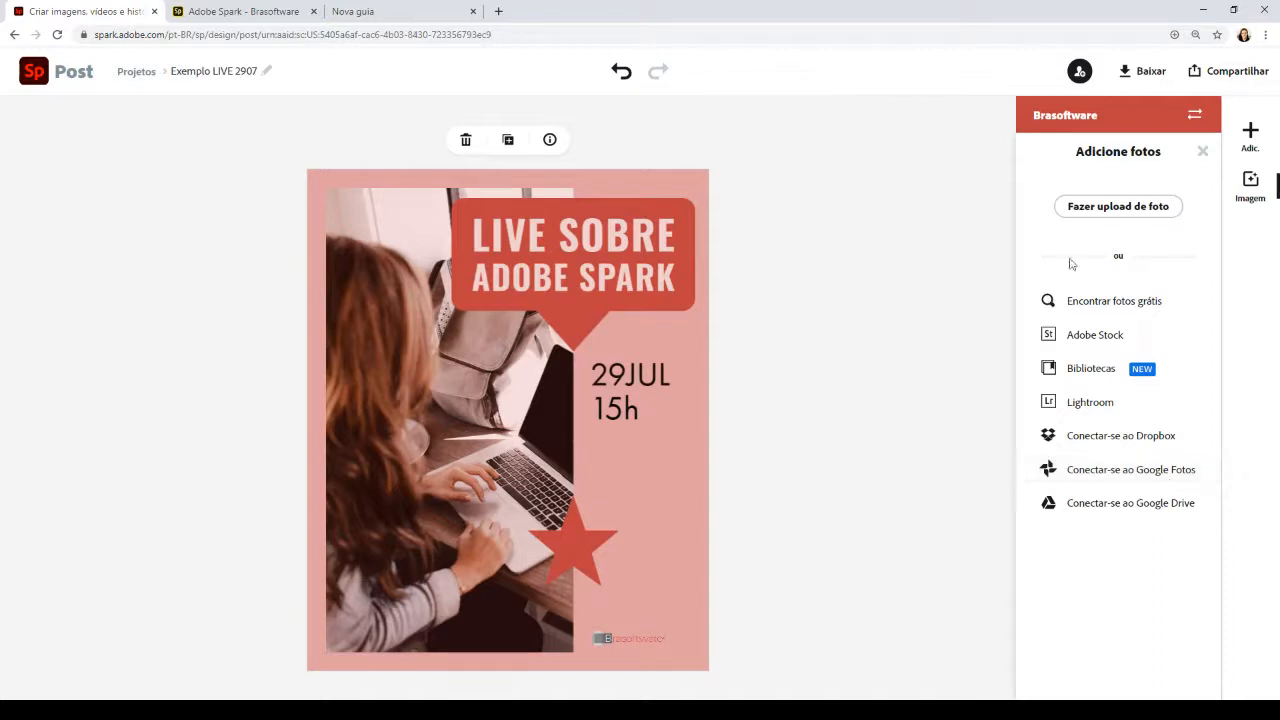
pyautogui.click(1082, 372)
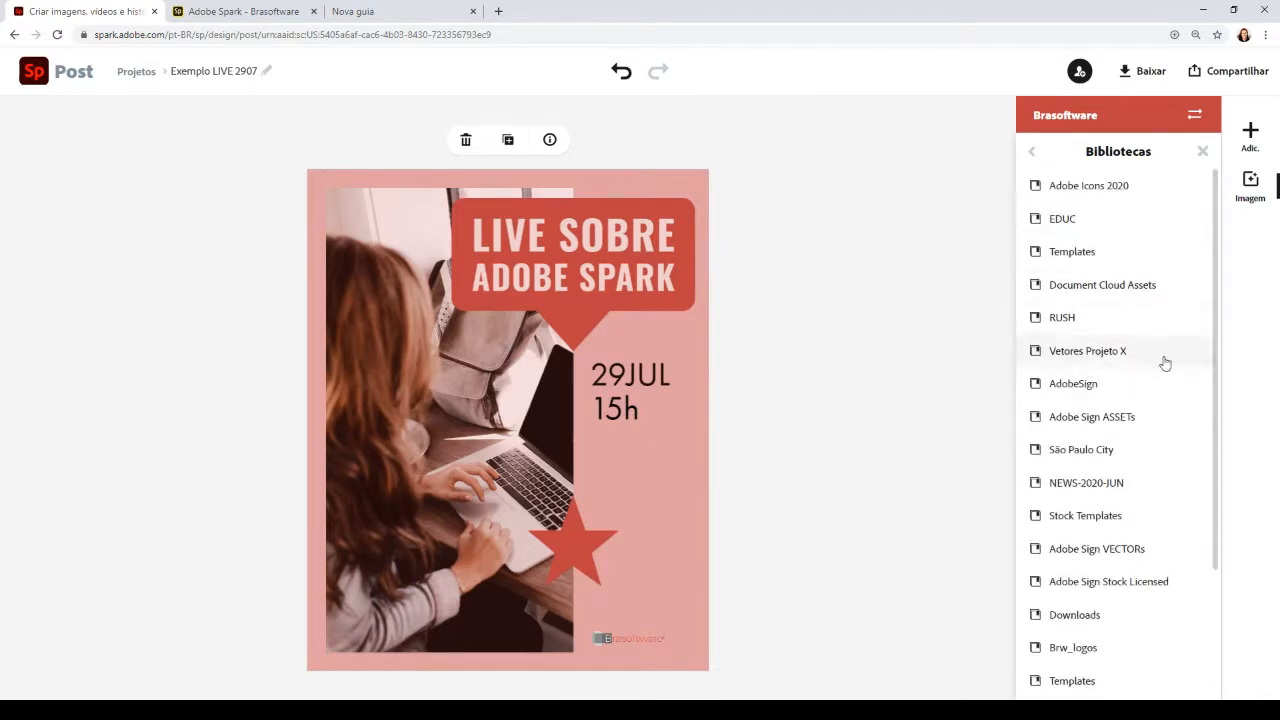
pyautogui.scroll(-3, 1155, 400)
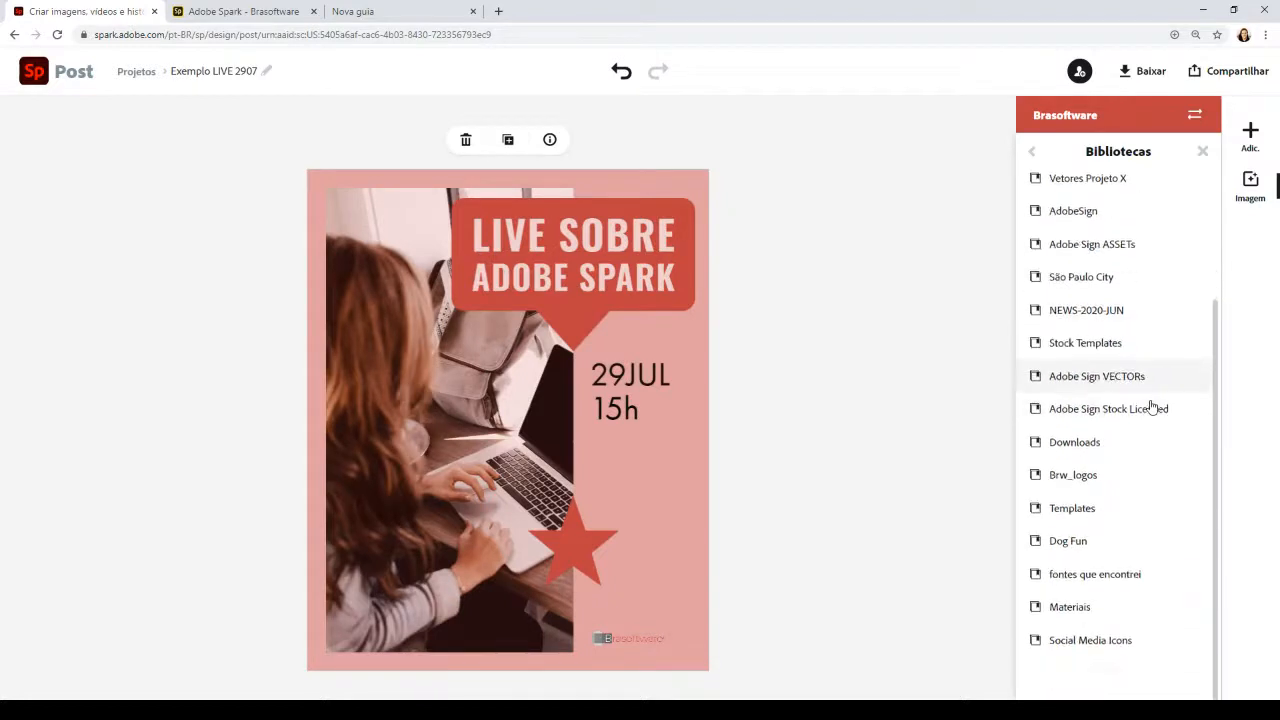
pyautogui.scroll(2, 1152, 406)
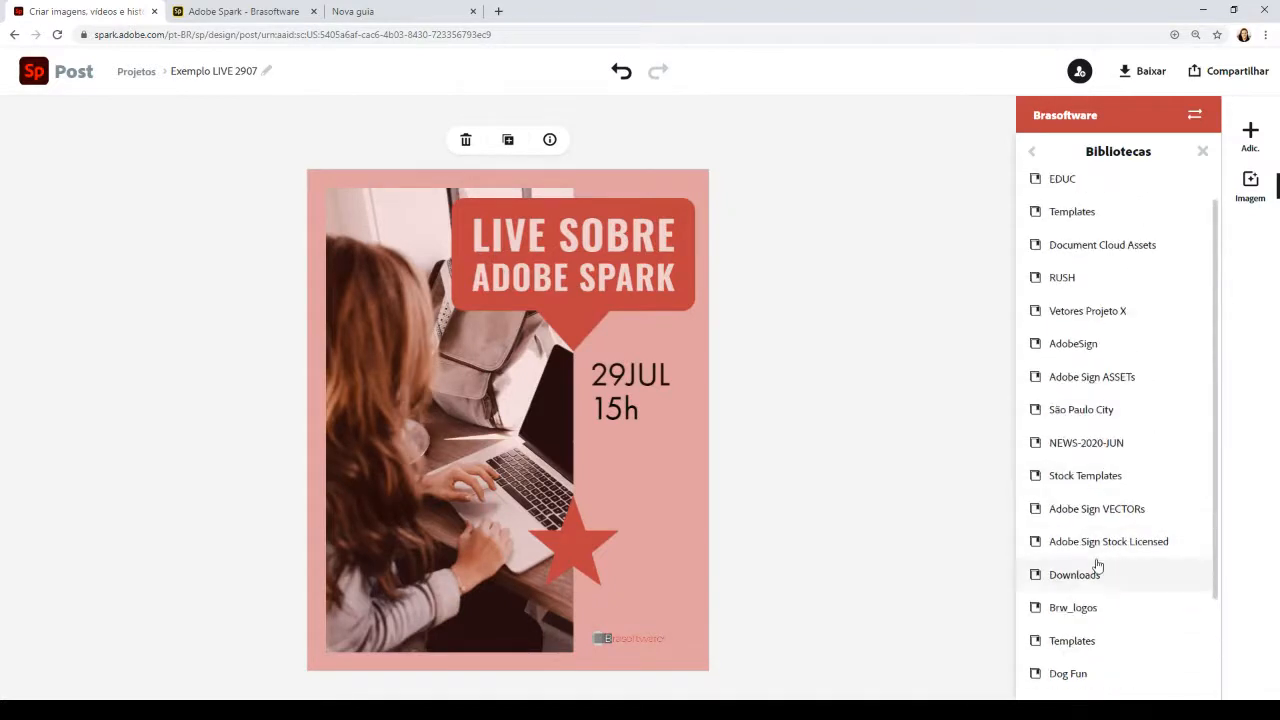
pyautogui.click(1104, 542)
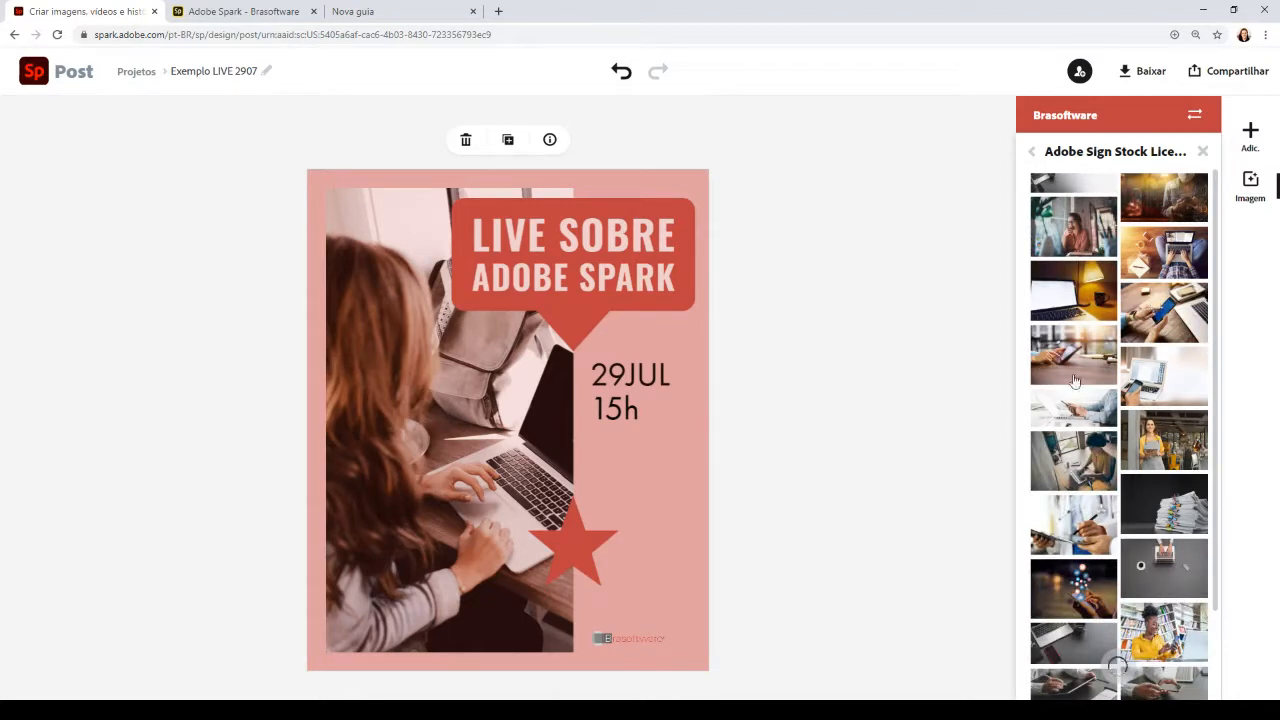
# Add the photo of the woman in yellow working on a laptop as a freely movable image and place it over the star
pyautogui.scroll(-3, 1074, 381)
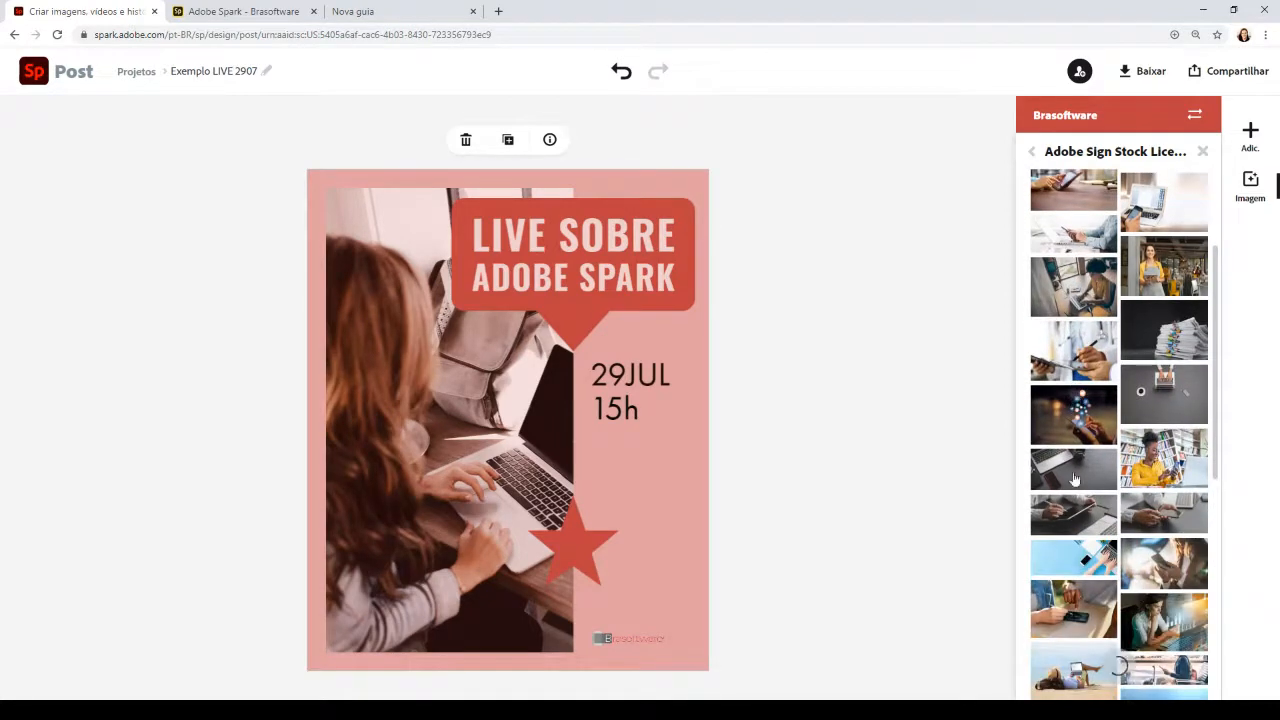
pyautogui.scroll(-1, 1072, 545)
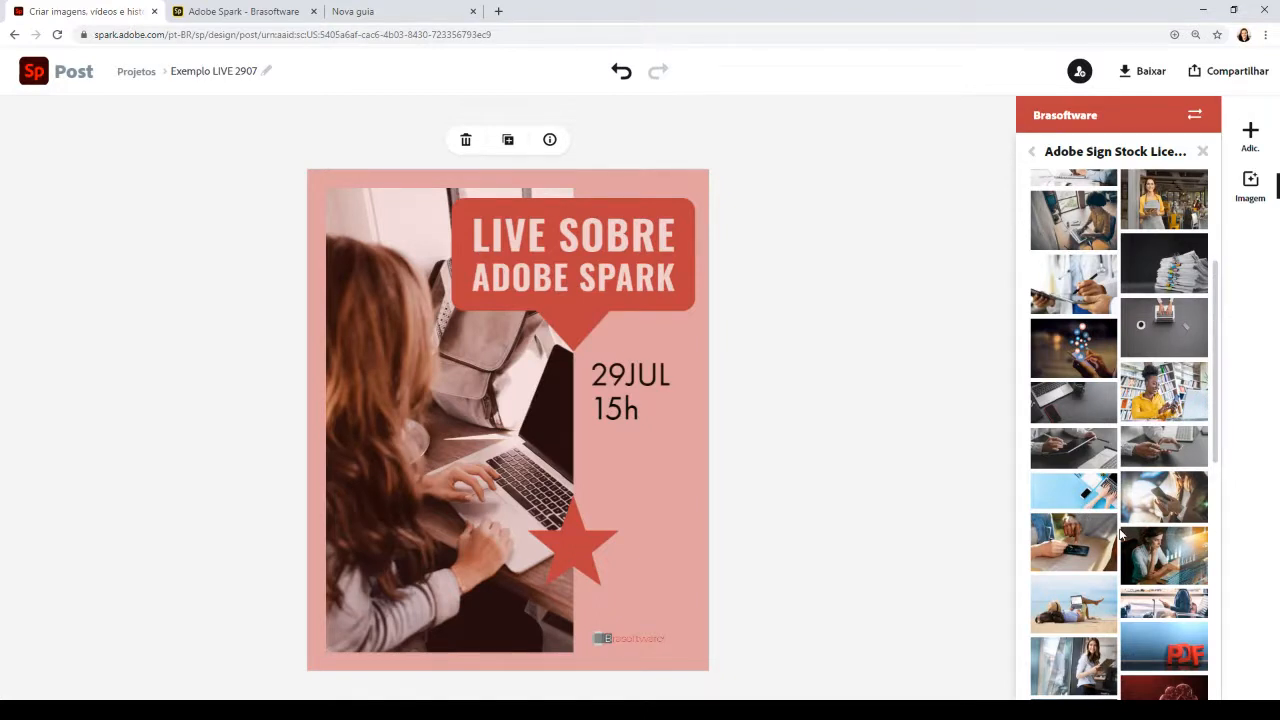
pyautogui.scroll(1, 1102, 496)
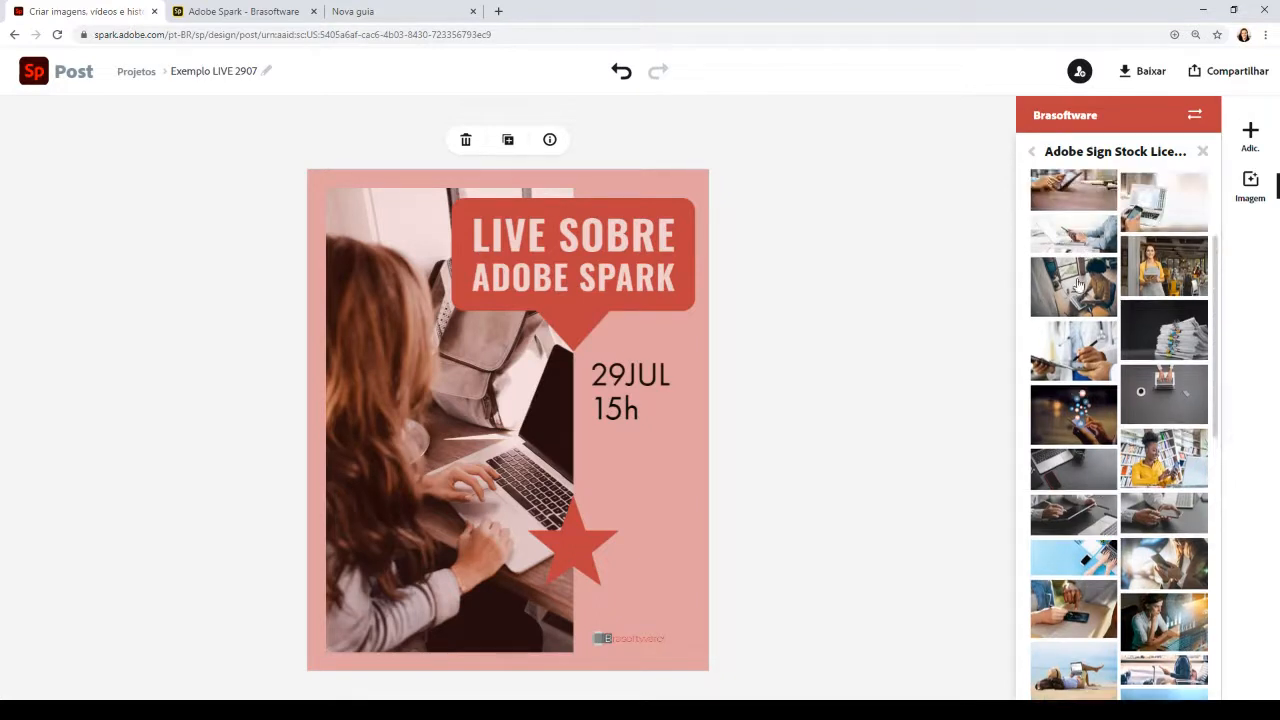
pyautogui.click(1078, 285)
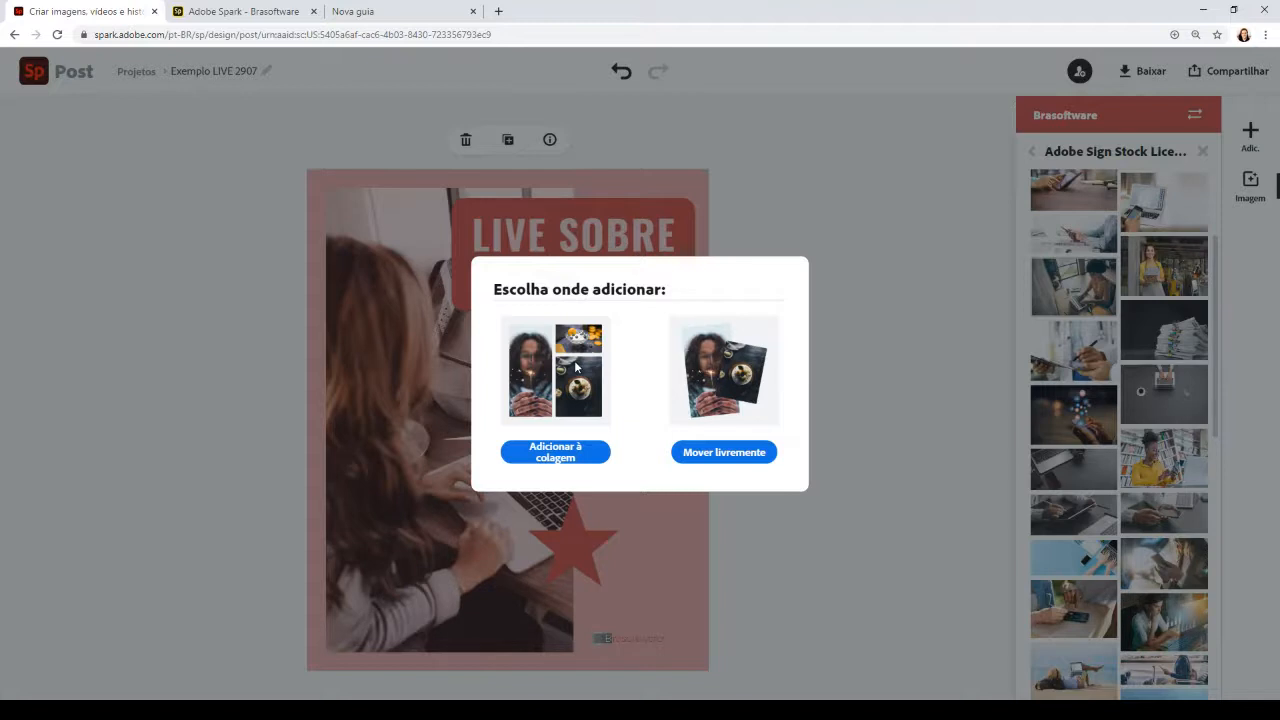
pyautogui.click(716, 353)
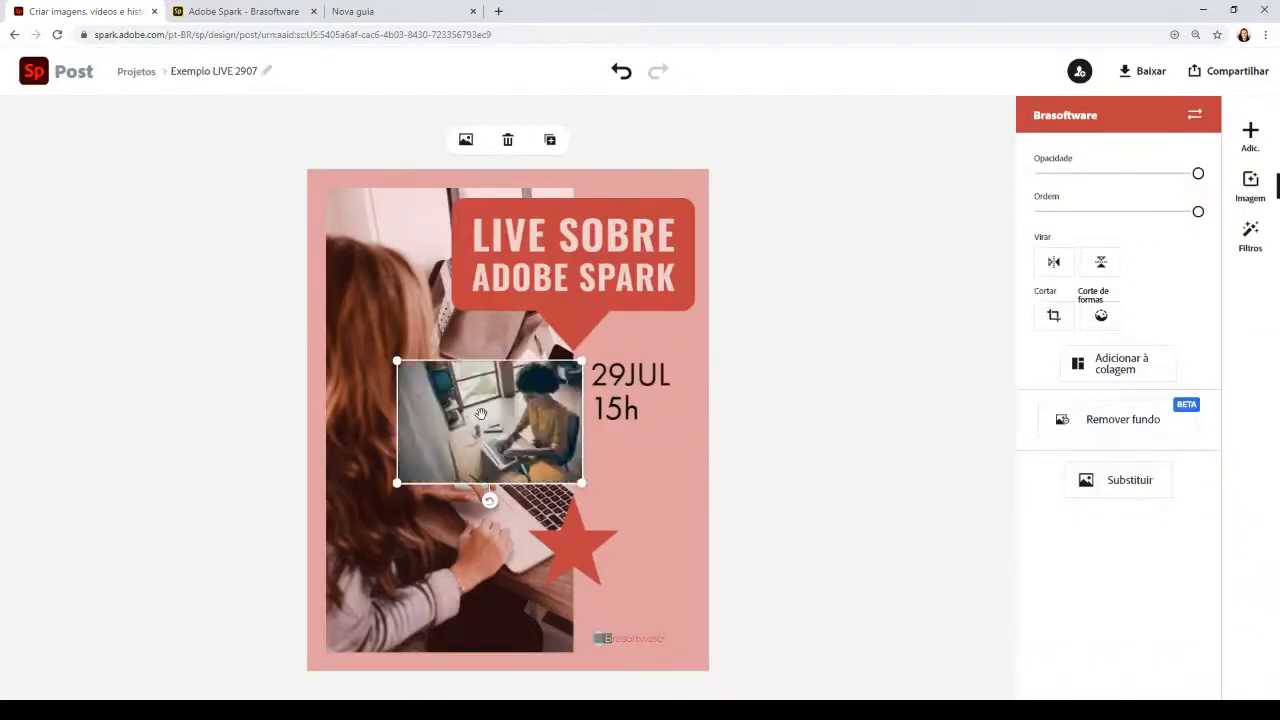
pyautogui.moveTo(456, 428); pyautogui.dragTo(631, 556)
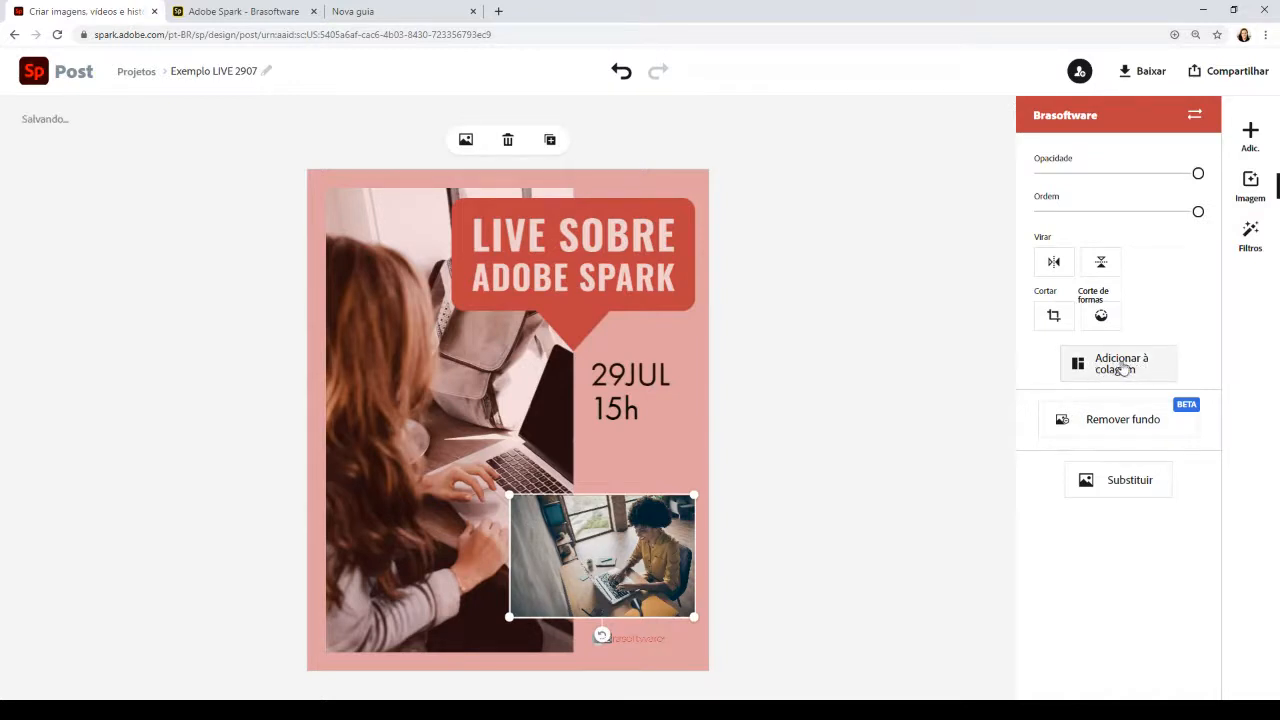
# Add the free-floating photo to the collage and delete the "29JUL 15h" text
pyautogui.click(1124, 369)
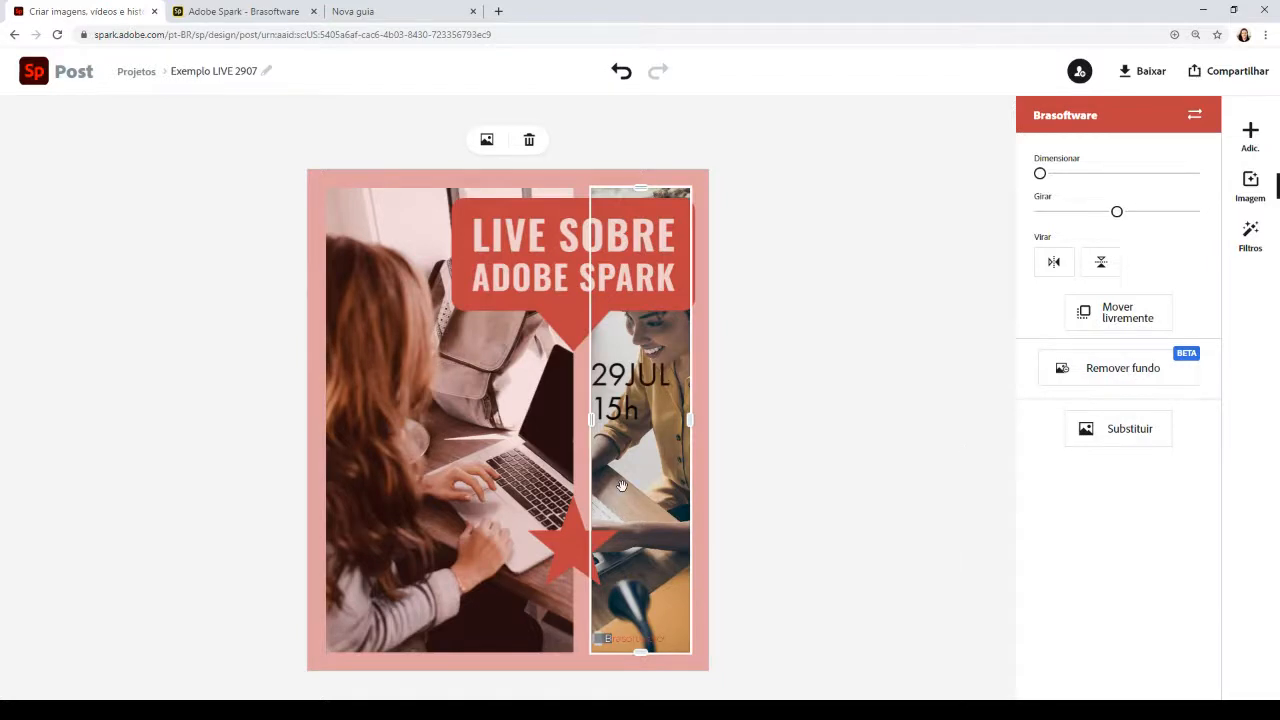
pyautogui.click(623, 377)
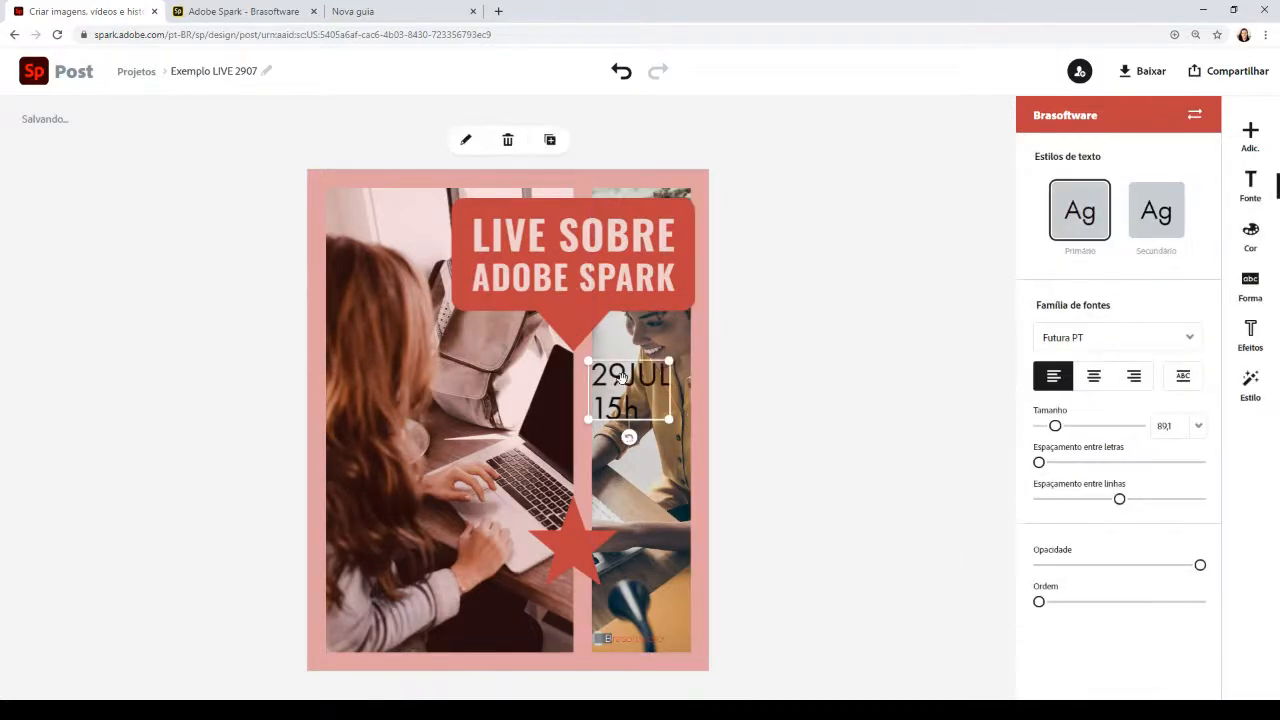
pyautogui.press('Delete')
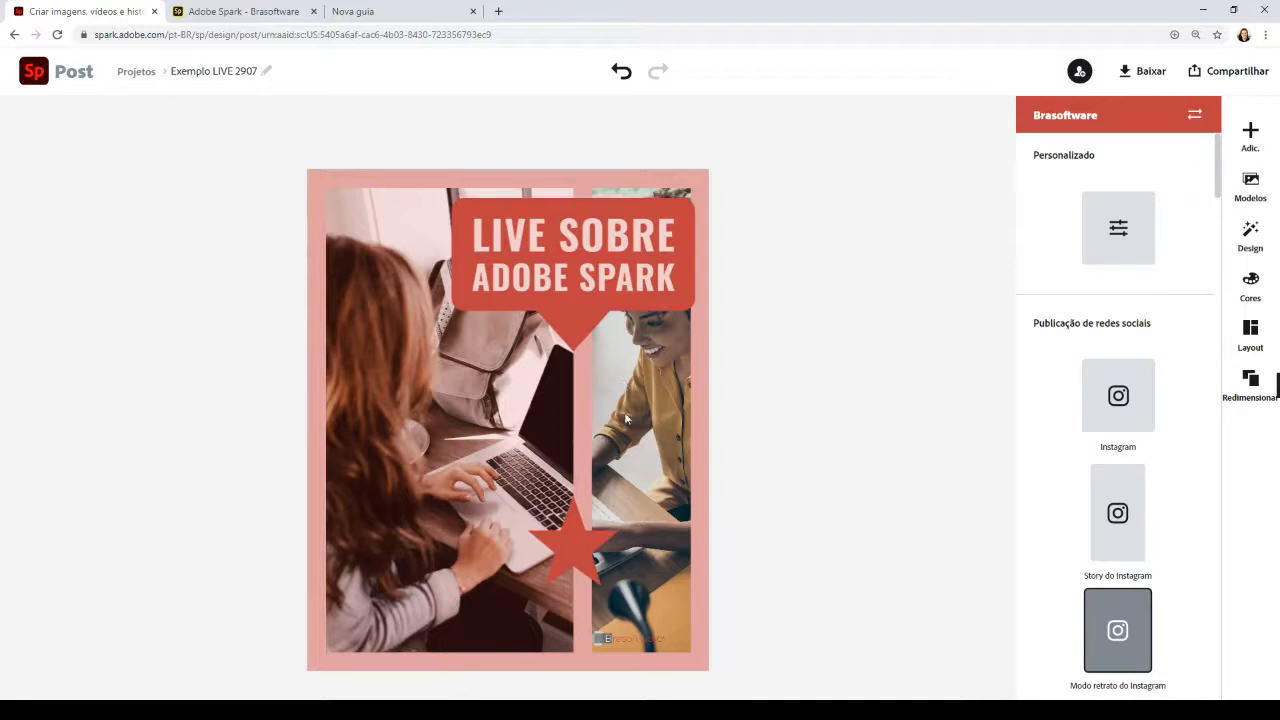
# Apply the Contraste filter to the new collage photo of the woman in yellow
pyautogui.click(626, 418)
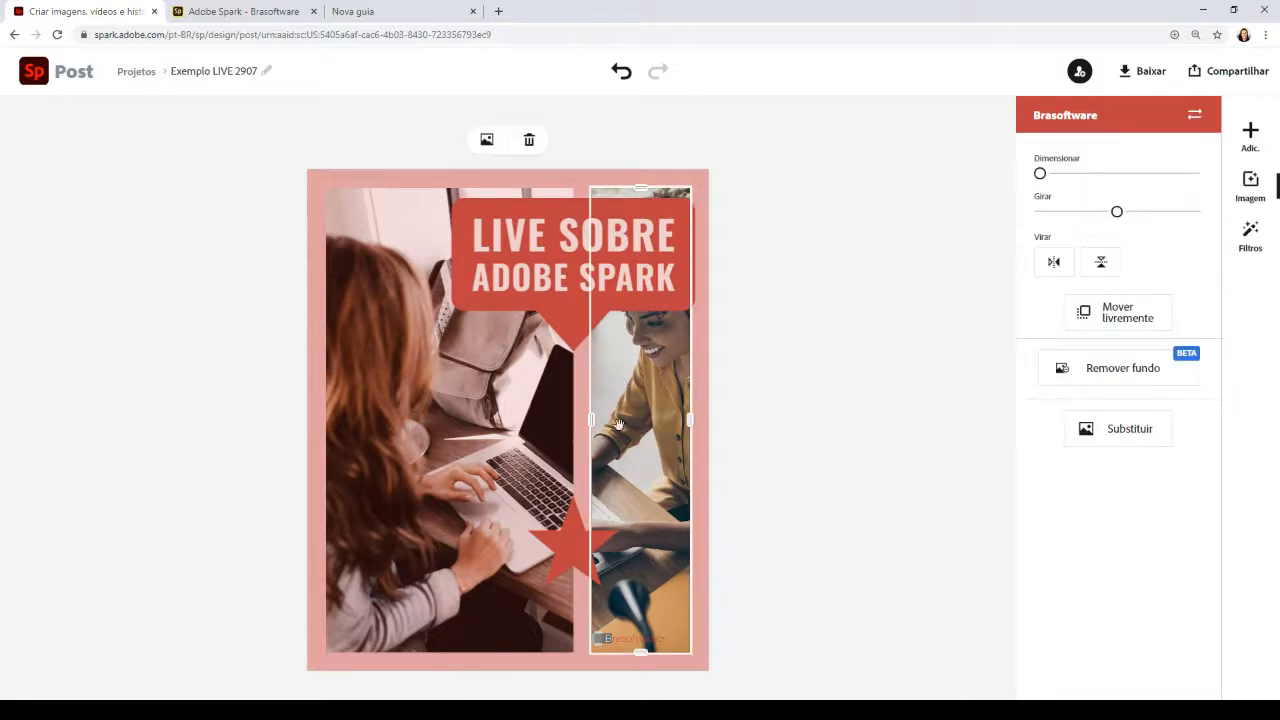
pyautogui.click(1251, 232)
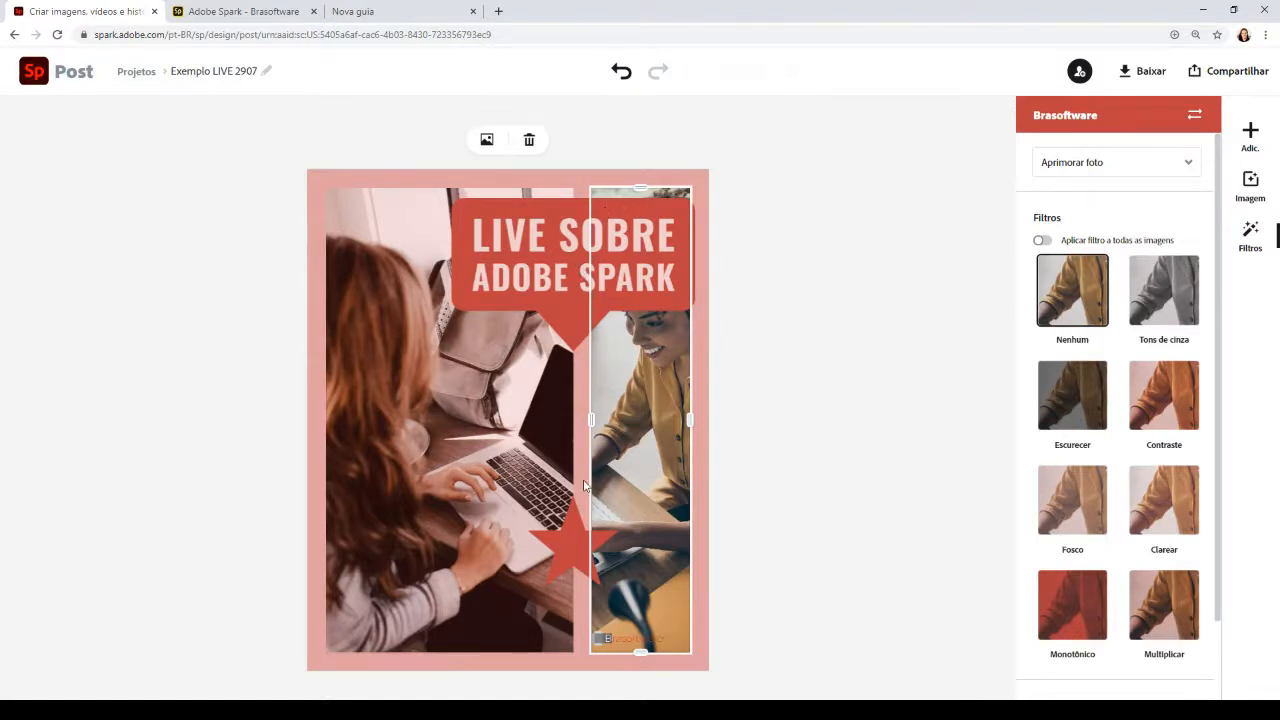
pyautogui.scroll(-2, 1131, 505)
pyautogui.scroll(2, 1131, 505)
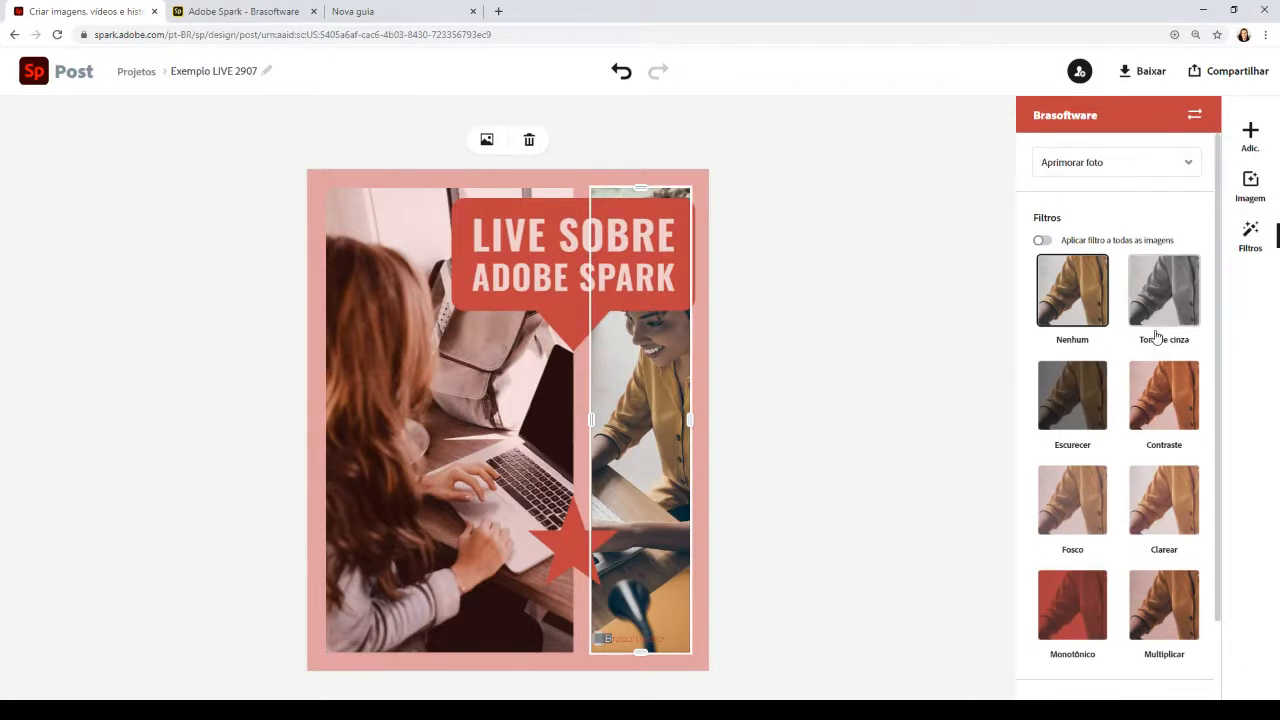
pyautogui.click(1165, 401)
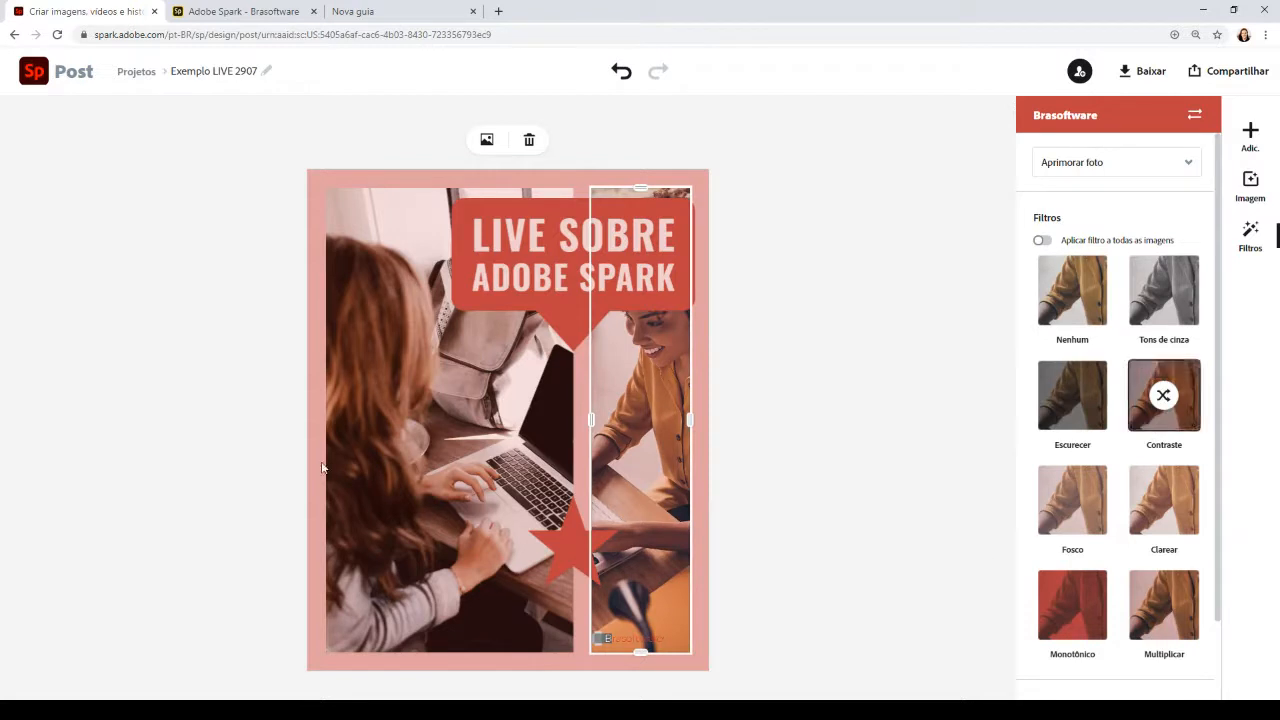
# Turn on applying the filter to all images, try Monotônico, Multiplicar, Clarear and Contraste, and set the filter to Fosco
pyautogui.click(1043, 242)
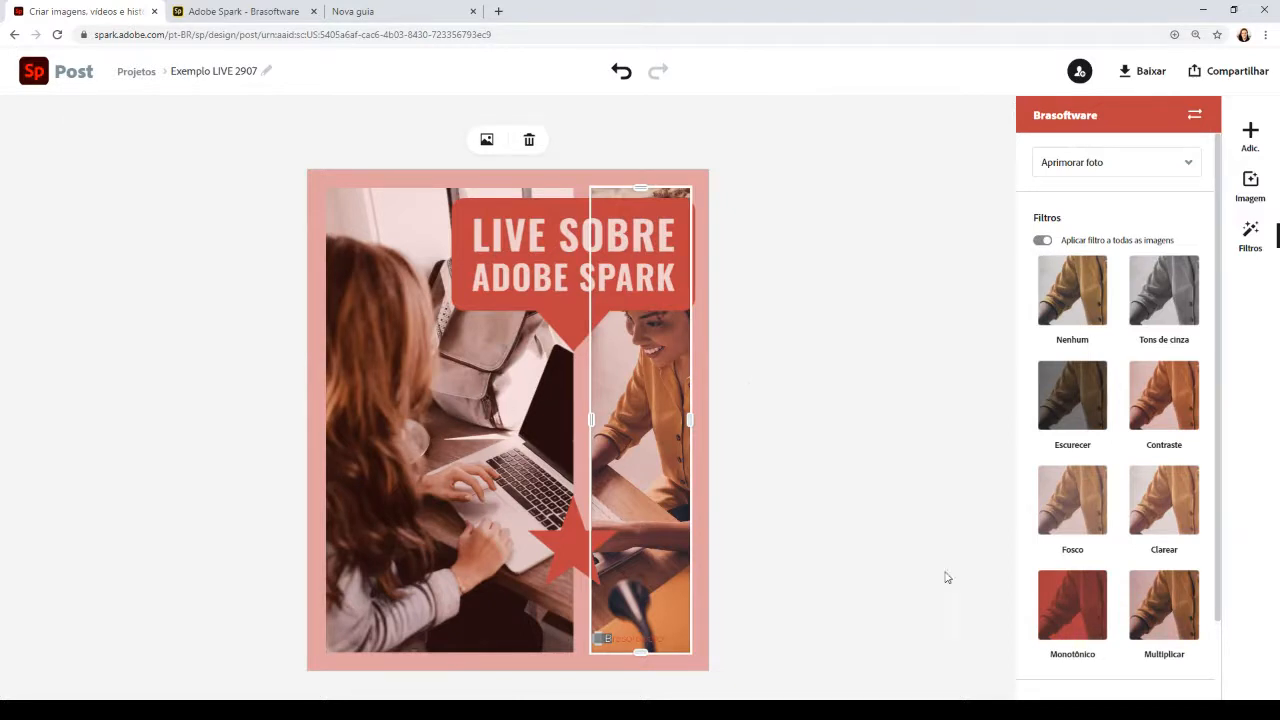
pyautogui.click(1066, 584)
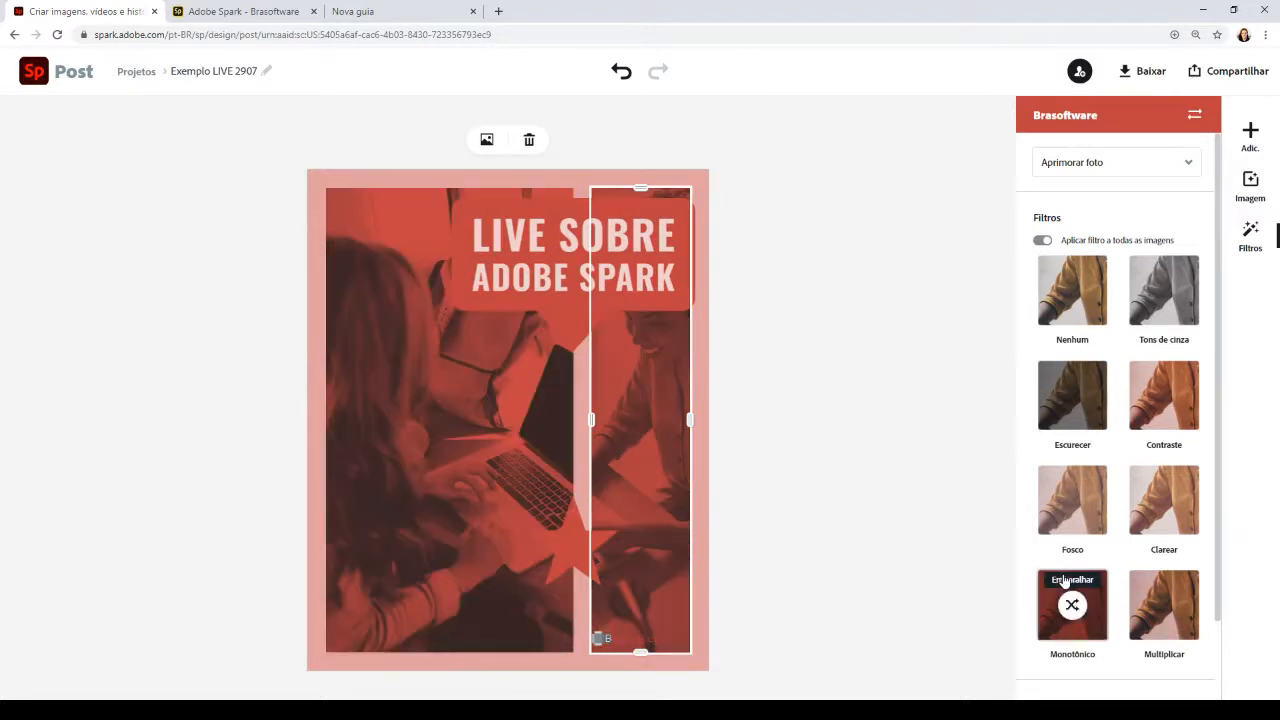
pyautogui.click(1174, 603)
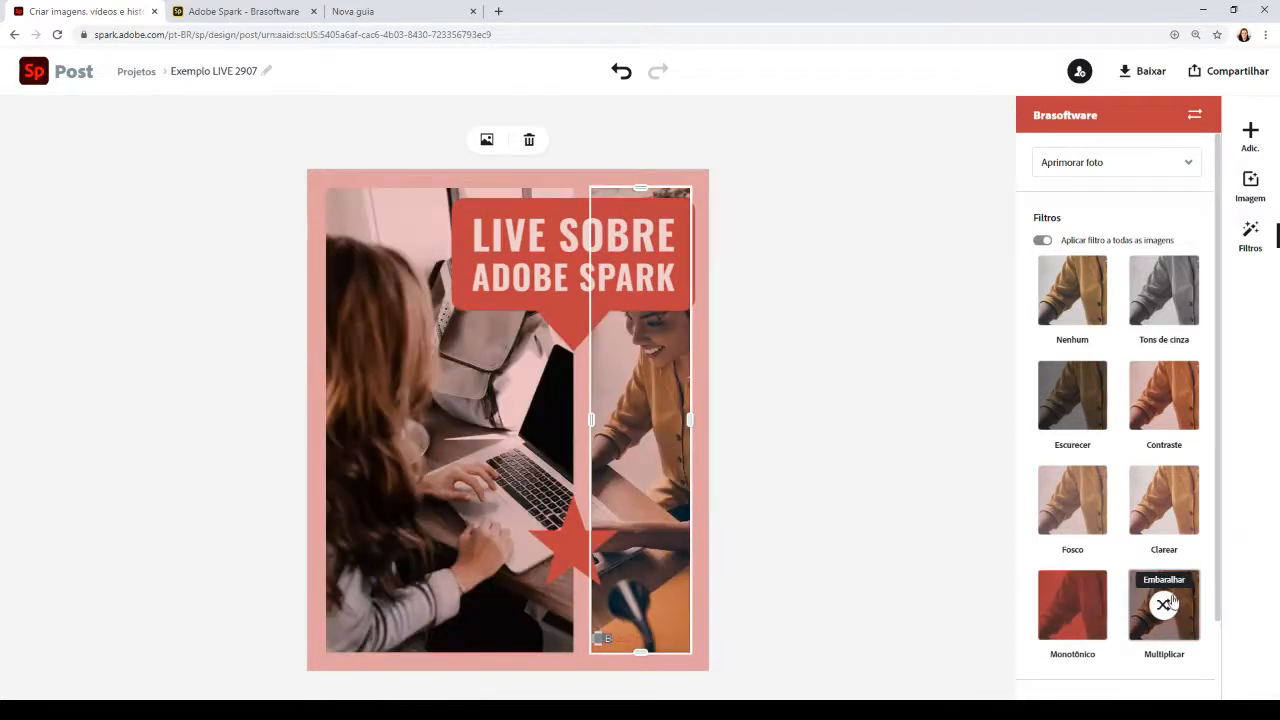
pyautogui.click(1170, 500)
pyautogui.click(1163, 400)
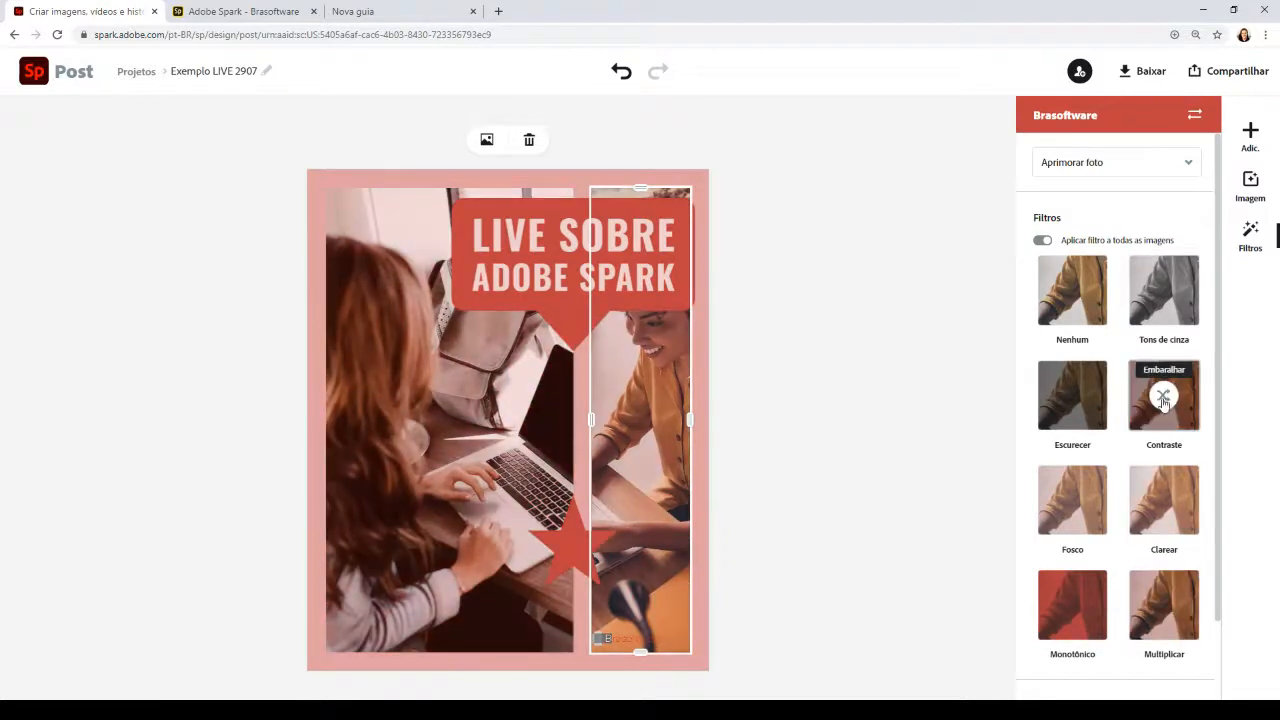
pyautogui.click(1174, 495)
pyautogui.click(1165, 425)
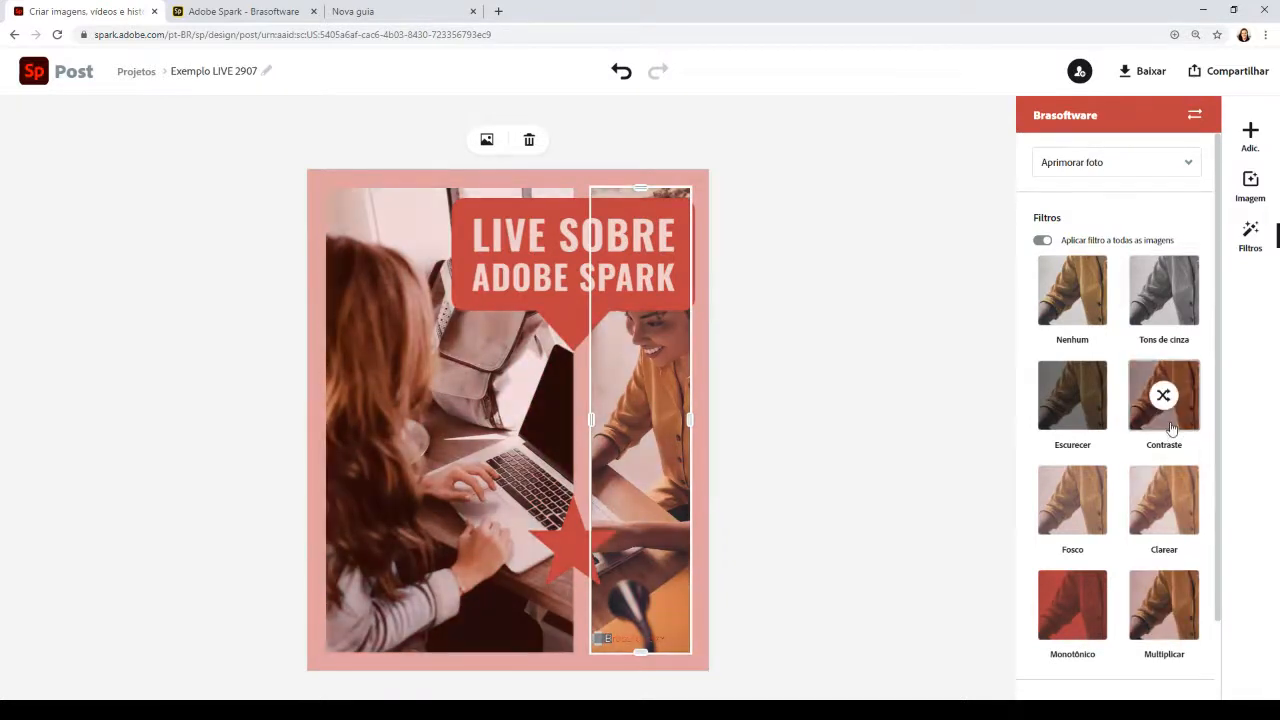
pyautogui.click(1177, 500)
pyautogui.click(1072, 500)
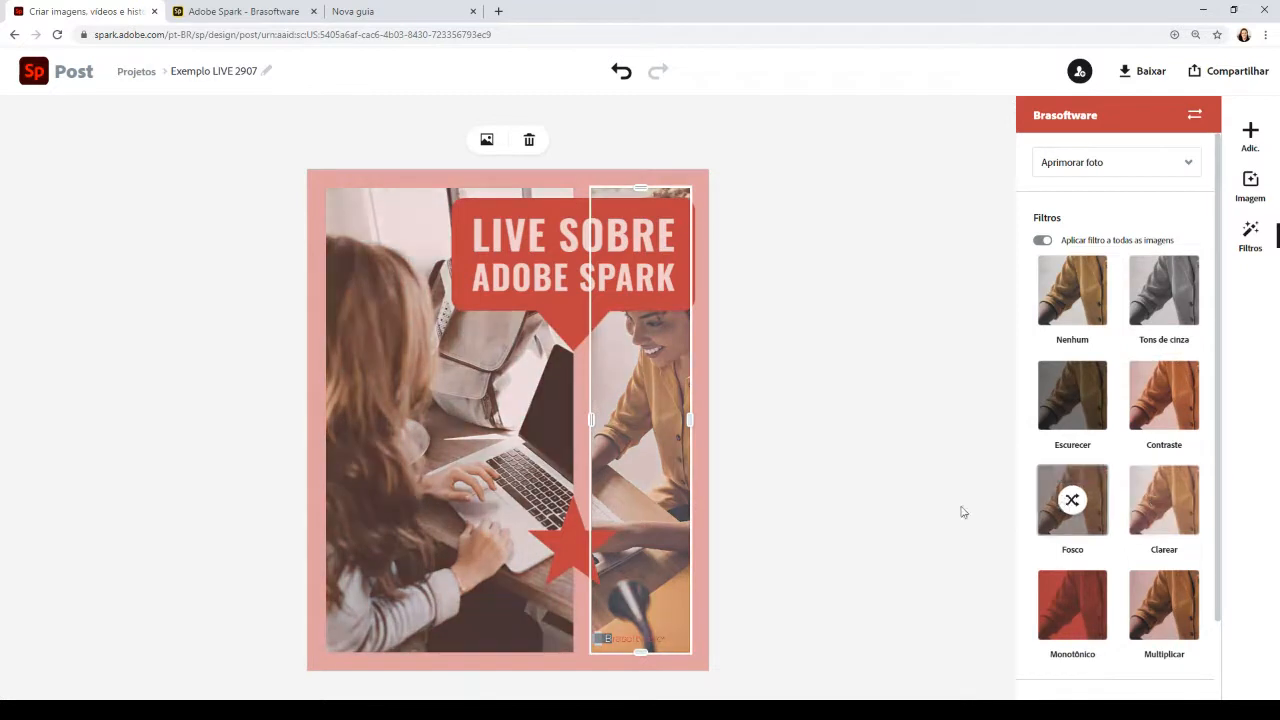
# Delete the star icon and reposition the photo of the woman in yellow inside its collage frame
pyautogui.click(580, 536)
pyautogui.press('Delete')
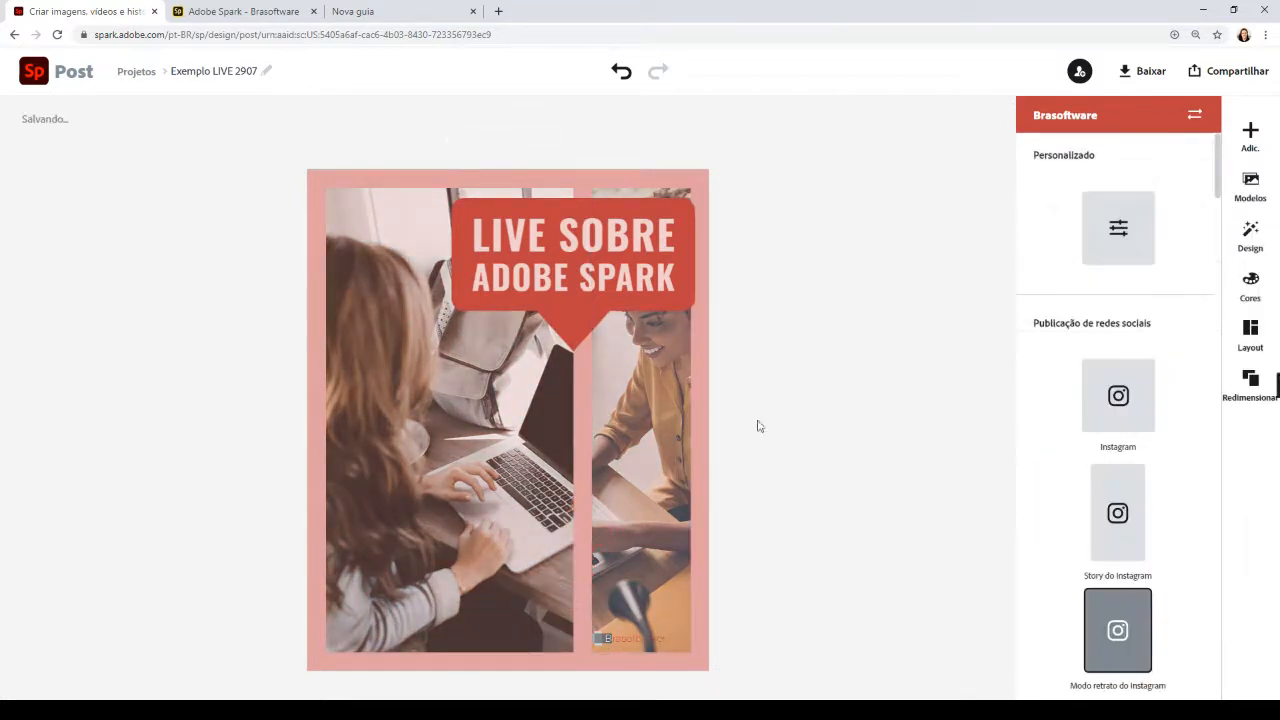
pyautogui.click(623, 377)
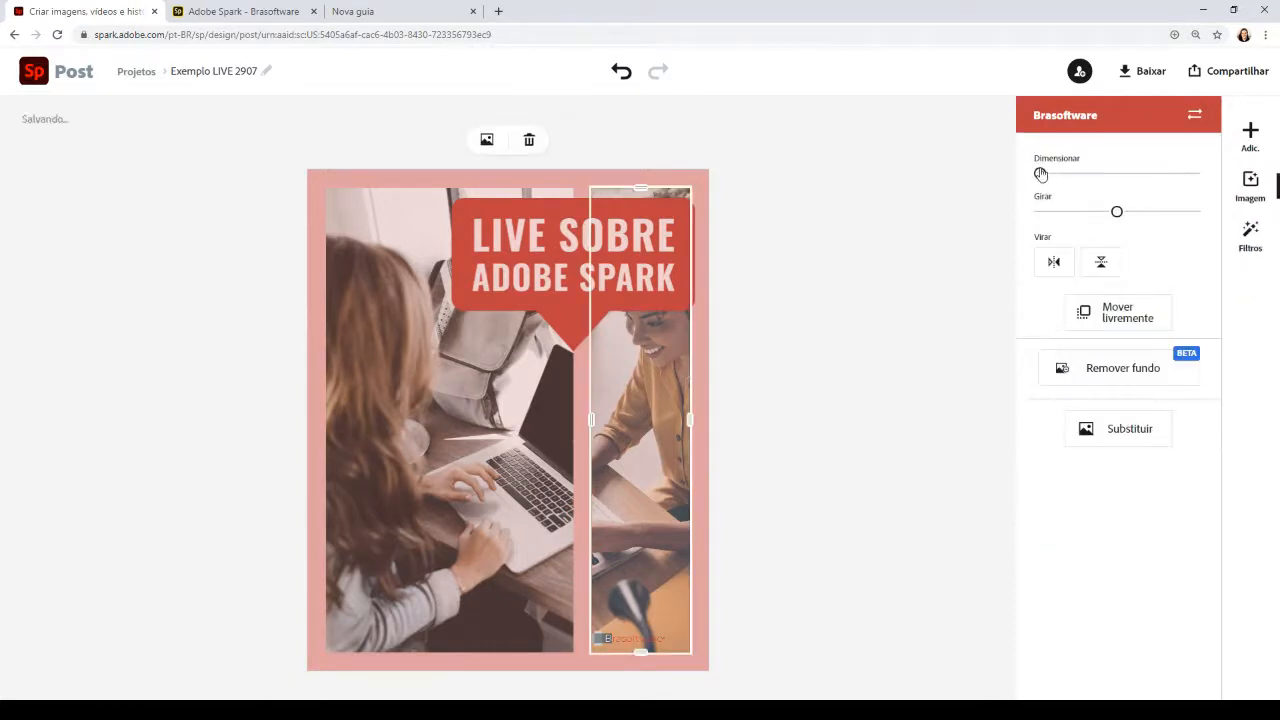
pyautogui.moveTo(1040, 173)
pyautogui.mouseDown()
pyautogui.moveTo(1051, 172)
pyautogui.moveTo(1040, 173)
pyautogui.mouseUp()
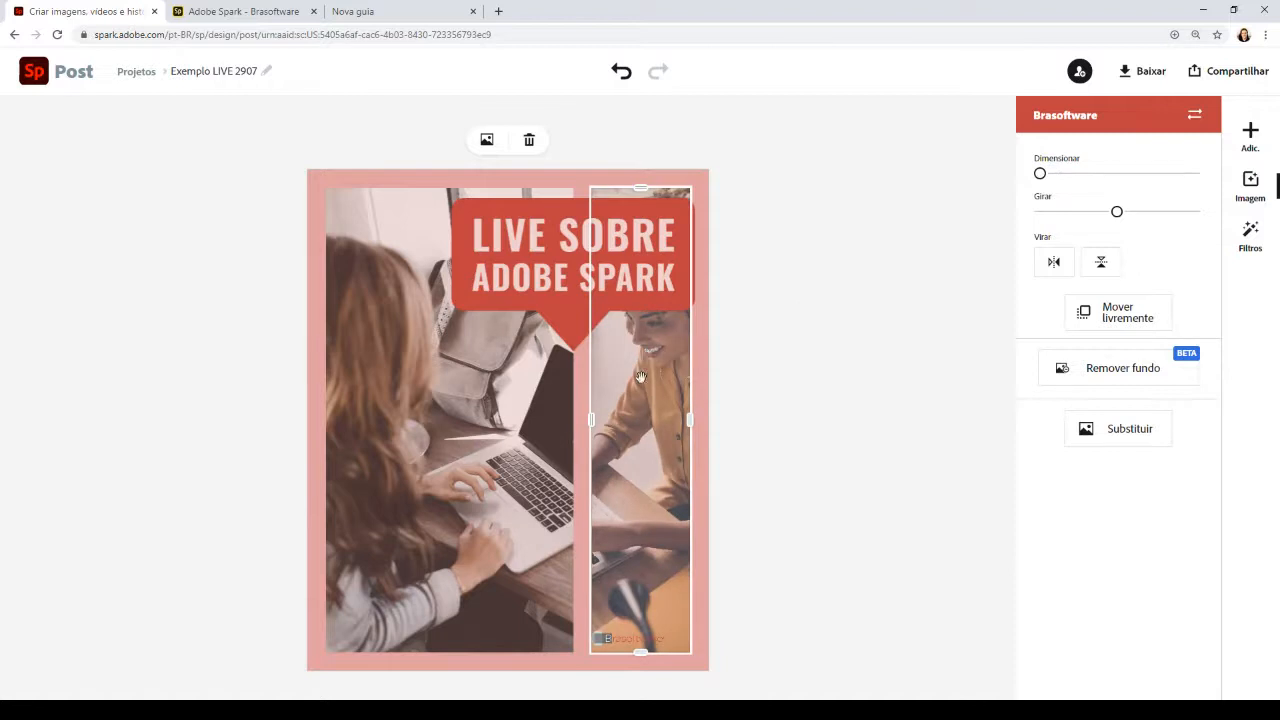
pyautogui.moveTo(629, 390); pyautogui.dragTo(645, 414)
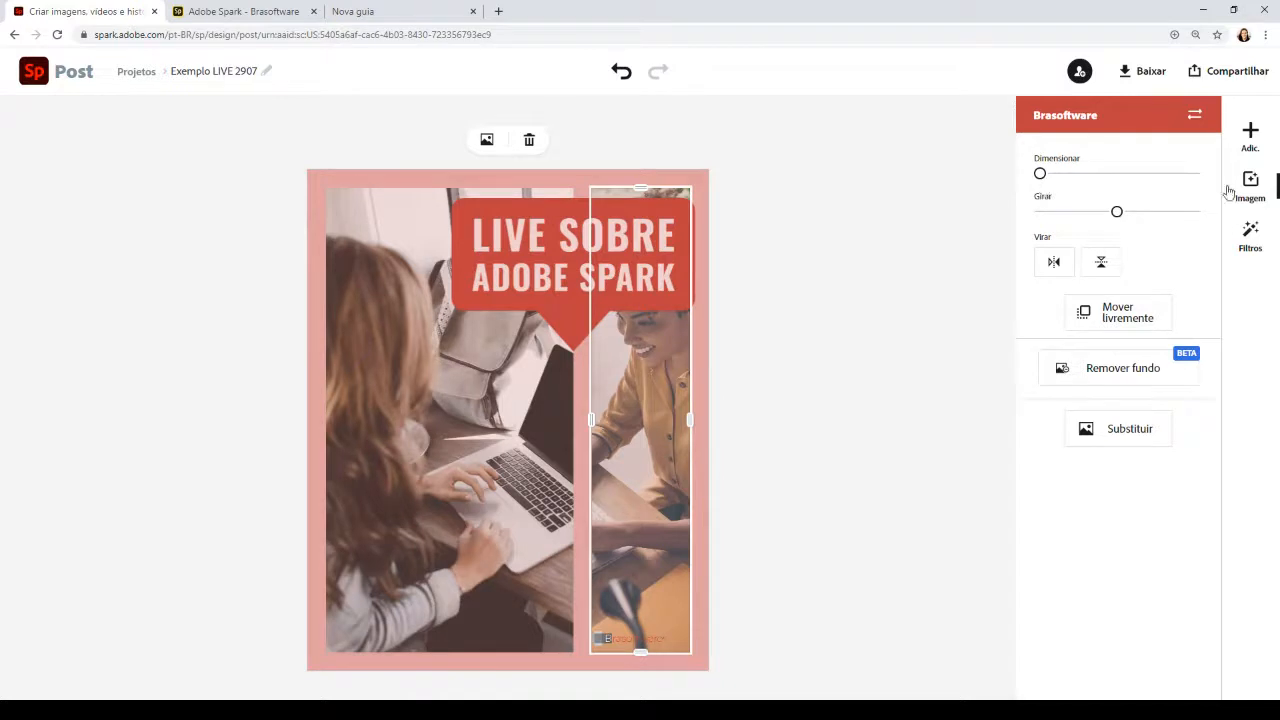
pyautogui.click(1251, 246)
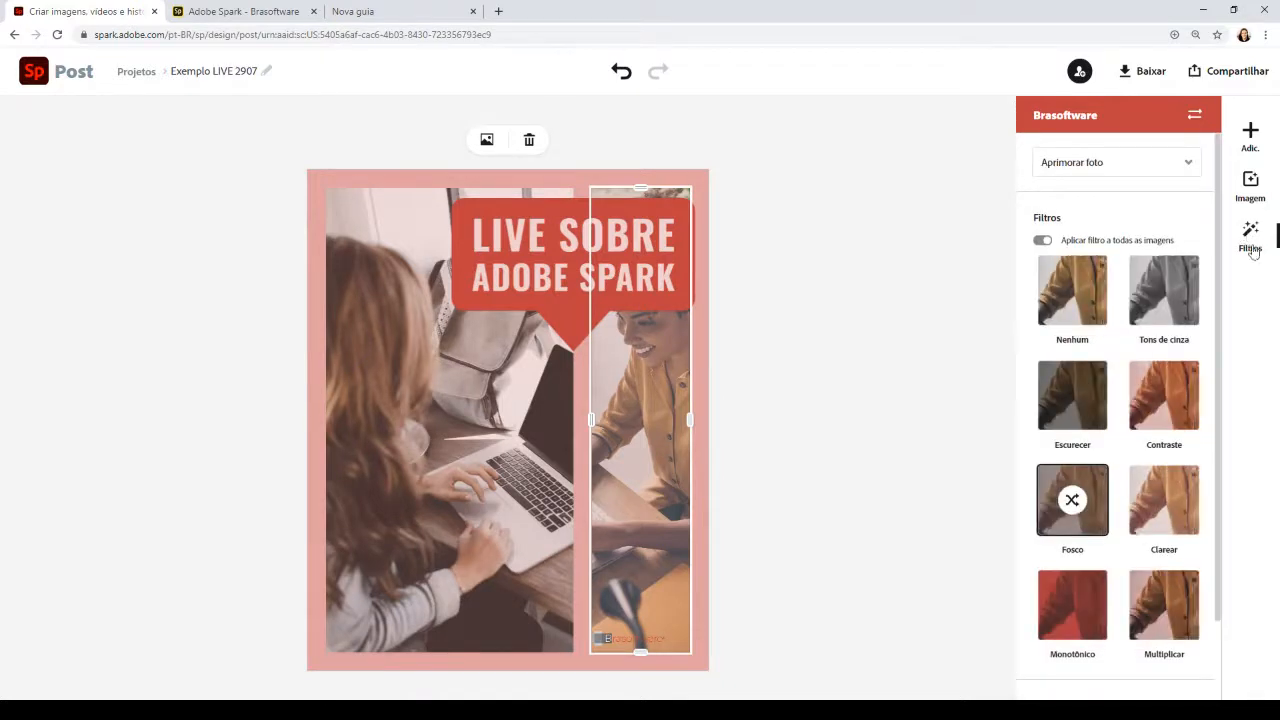
pyautogui.click(1250, 182)
pyautogui.click(754, 380)
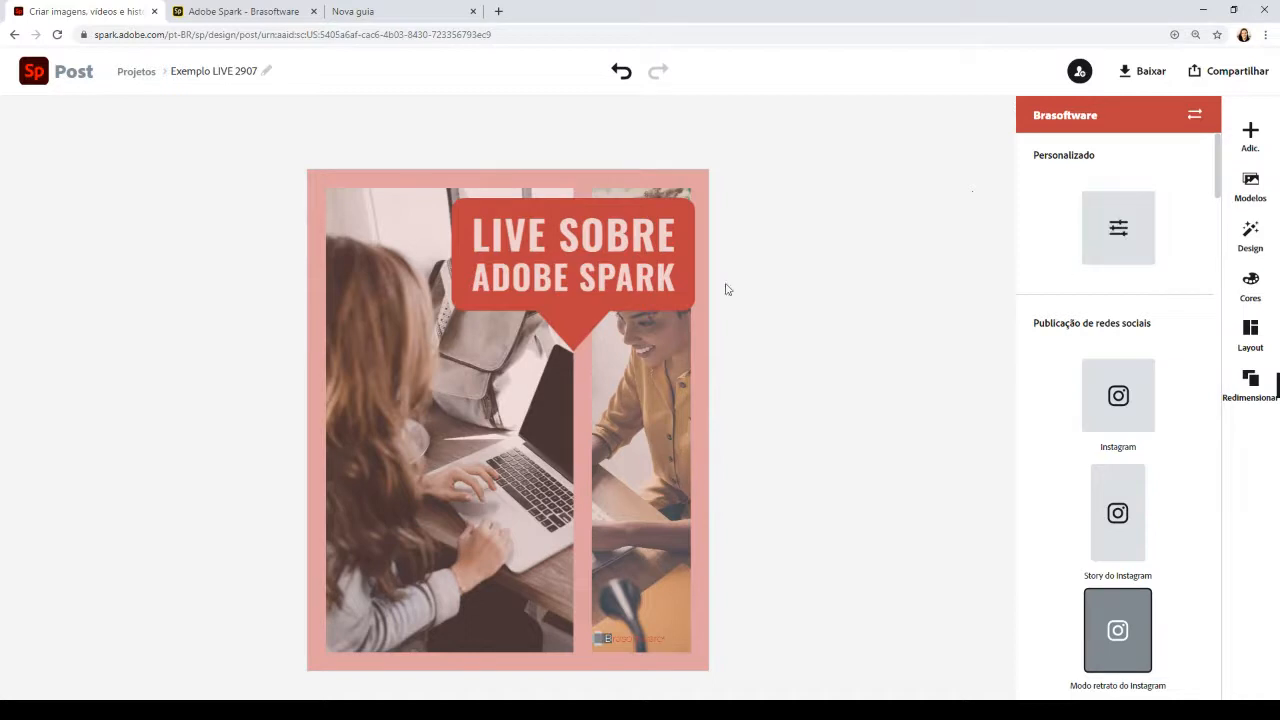
# Publish the post with a shareable link and close the sharing dialog
pyautogui.click(1226, 72)
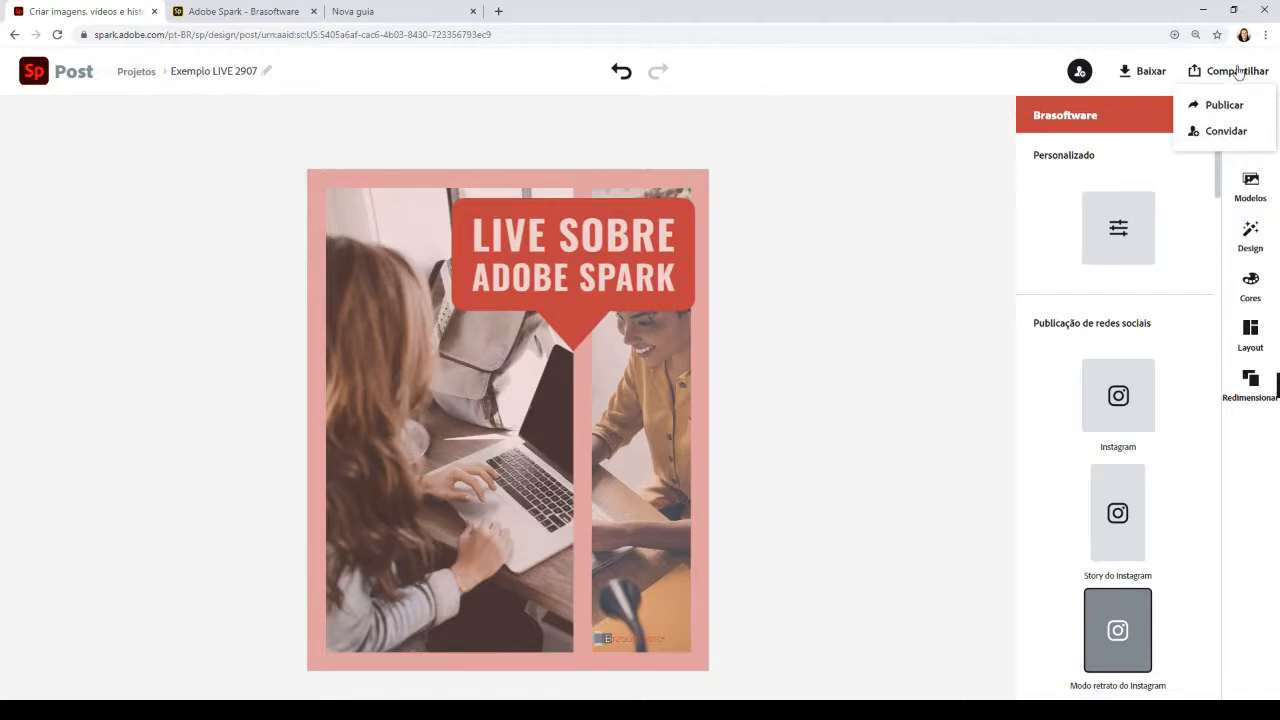
pyautogui.click(1230, 105)
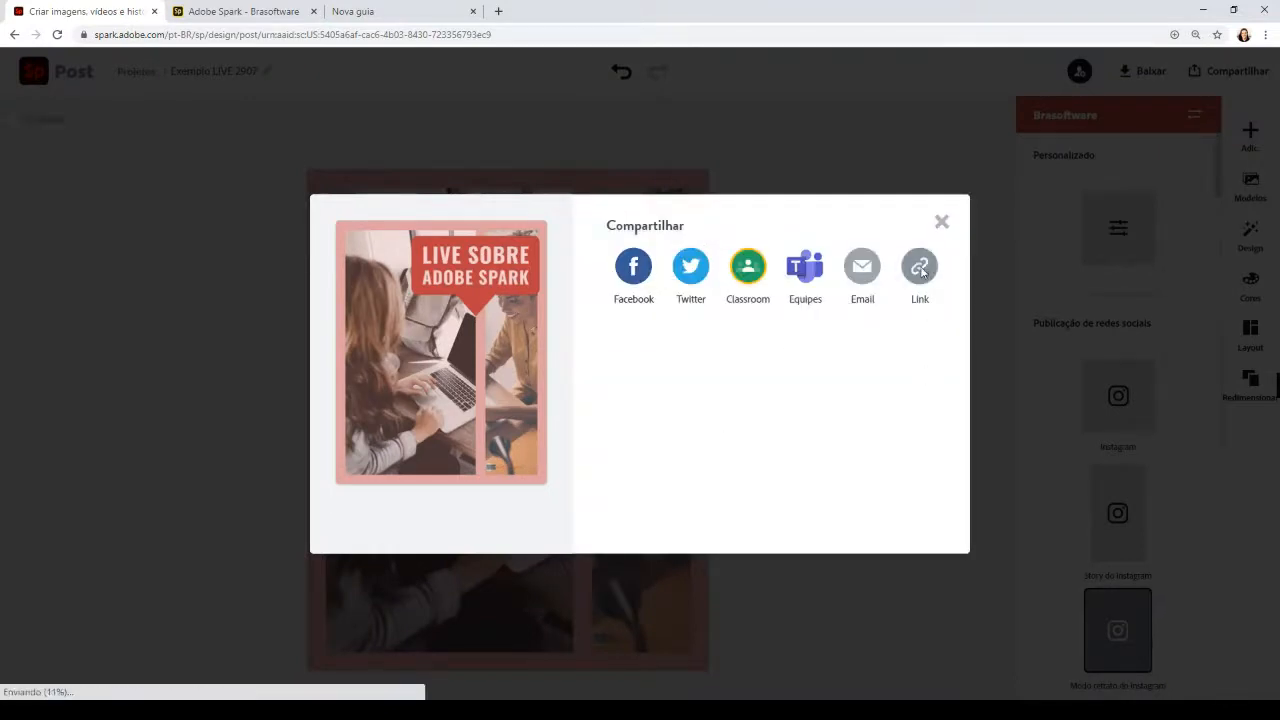
pyautogui.click(919, 270)
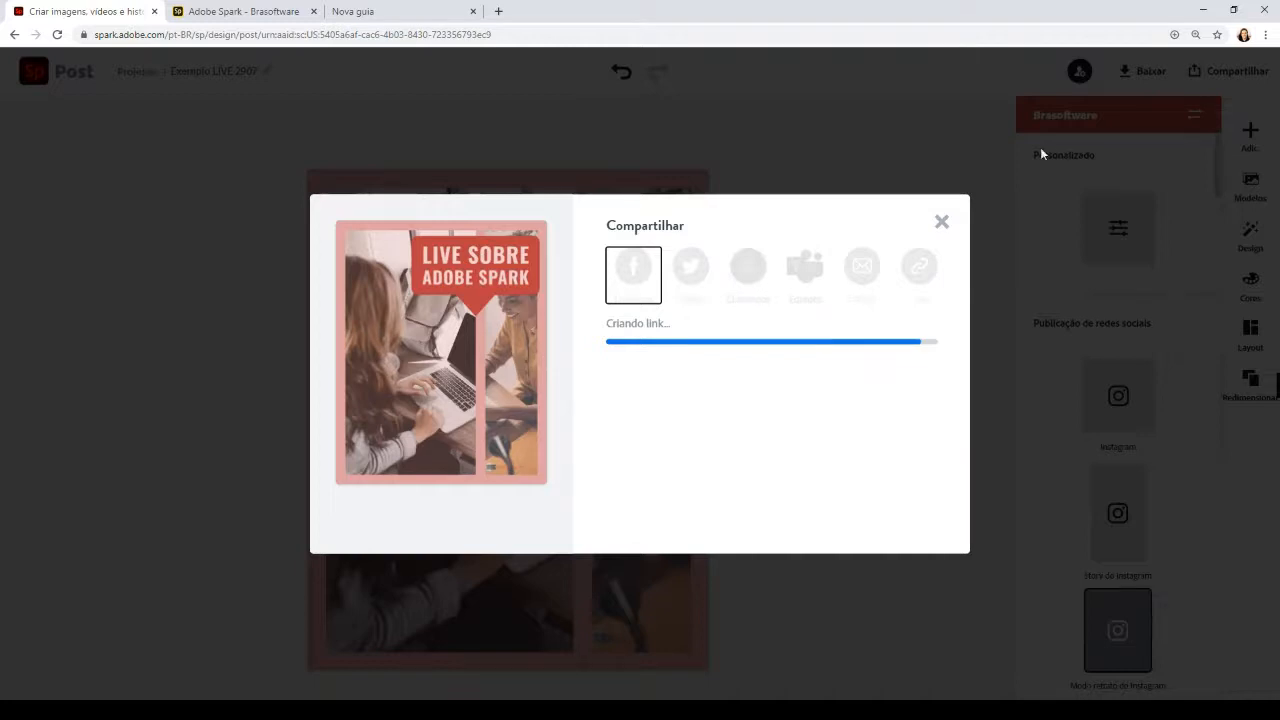
pyautogui.click(908, 341)
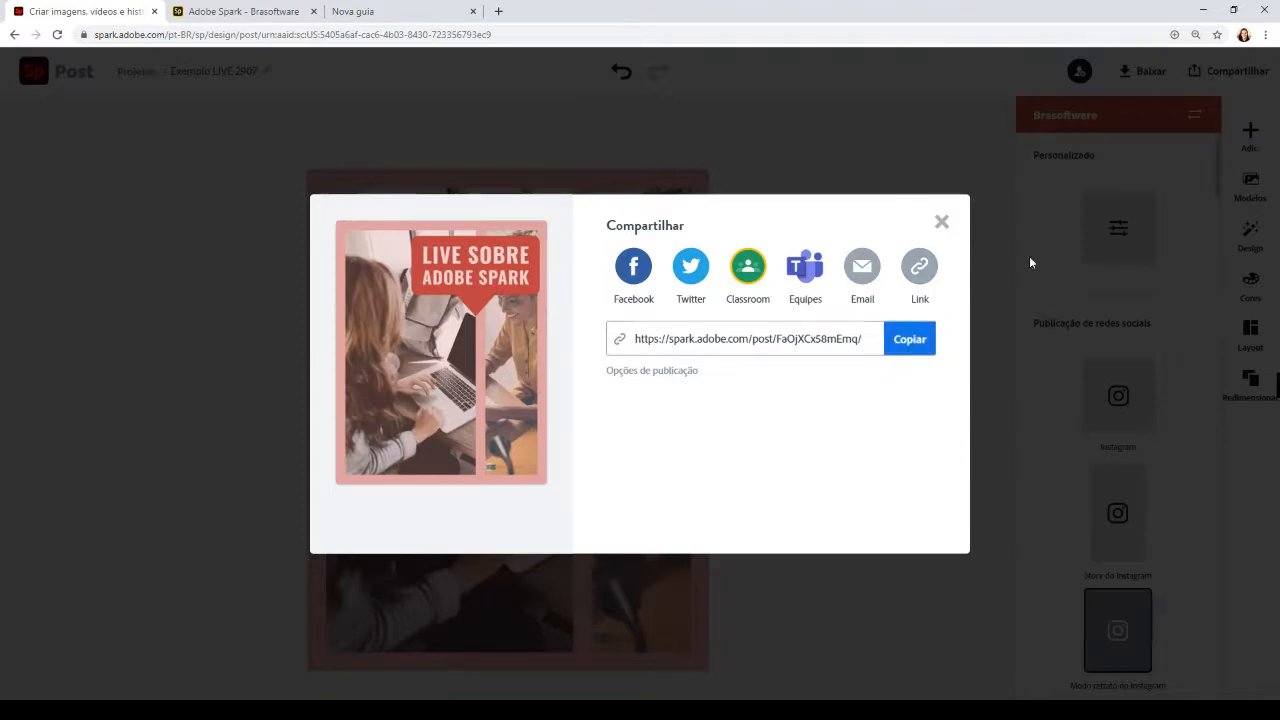
pyautogui.click(941, 221)
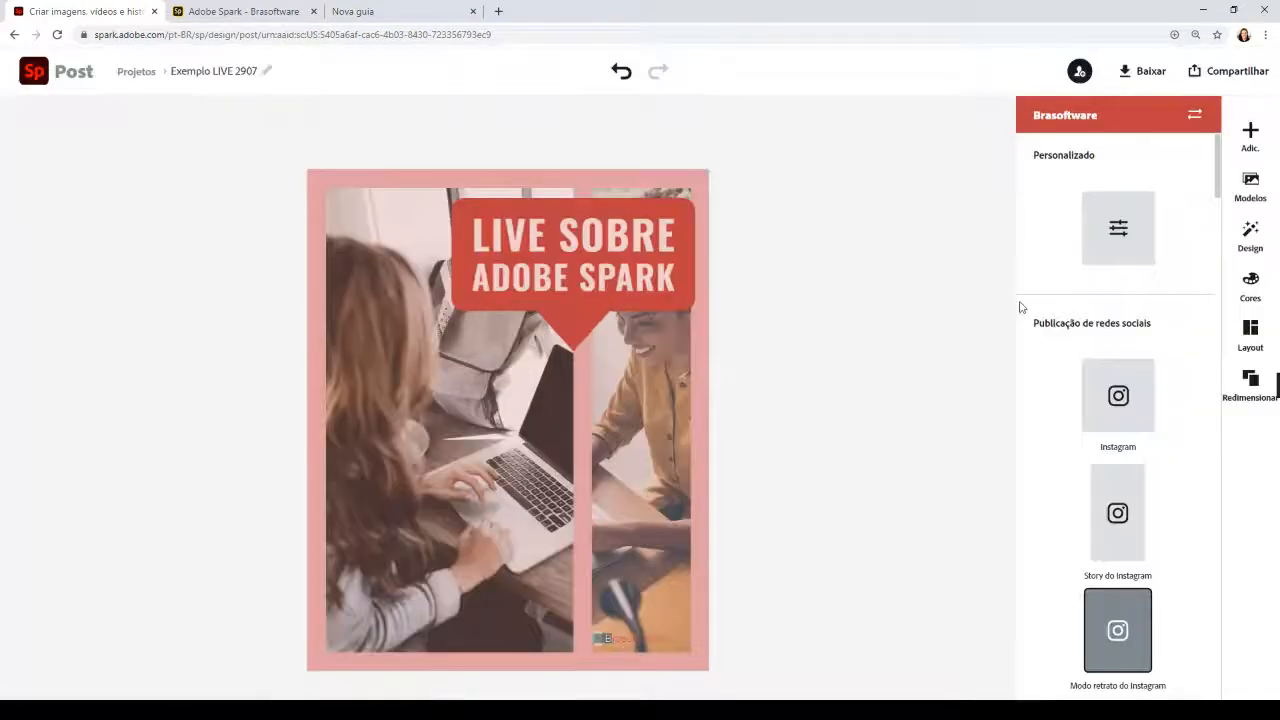
# Check the download format options without downloading and return to the Spark home page
pyautogui.click(1127, 77)
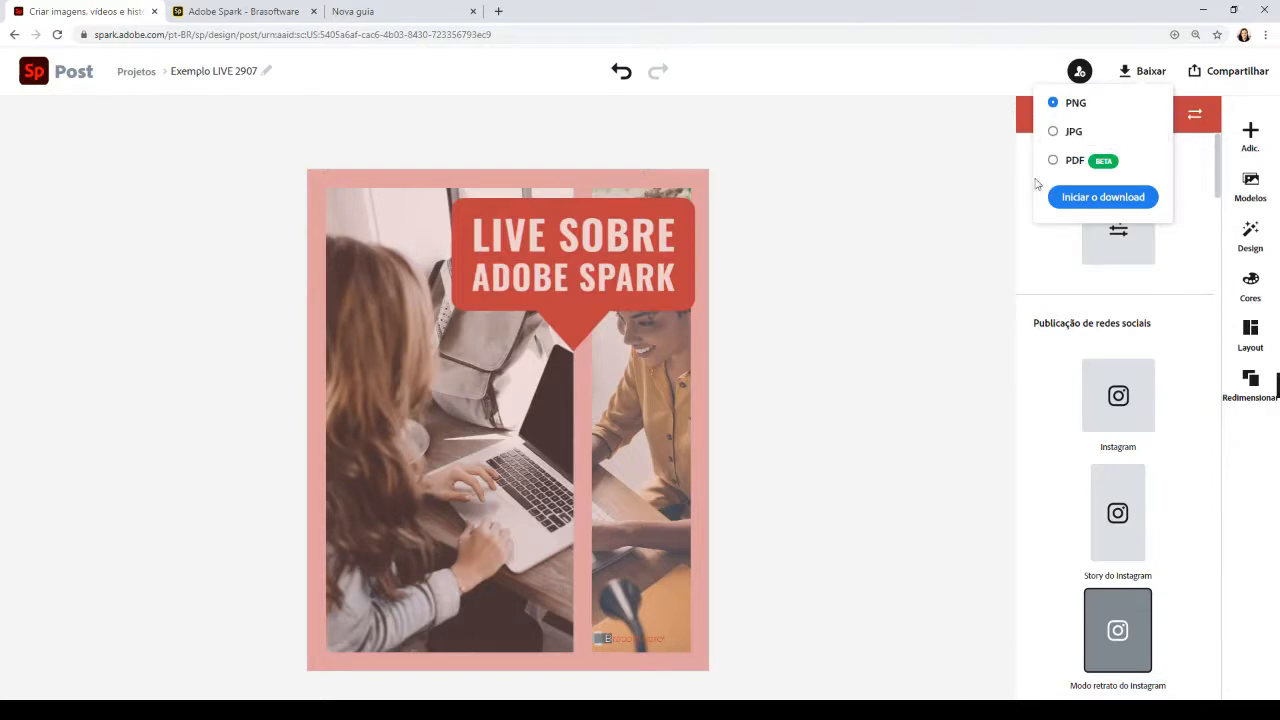
pyautogui.click(816, 324)
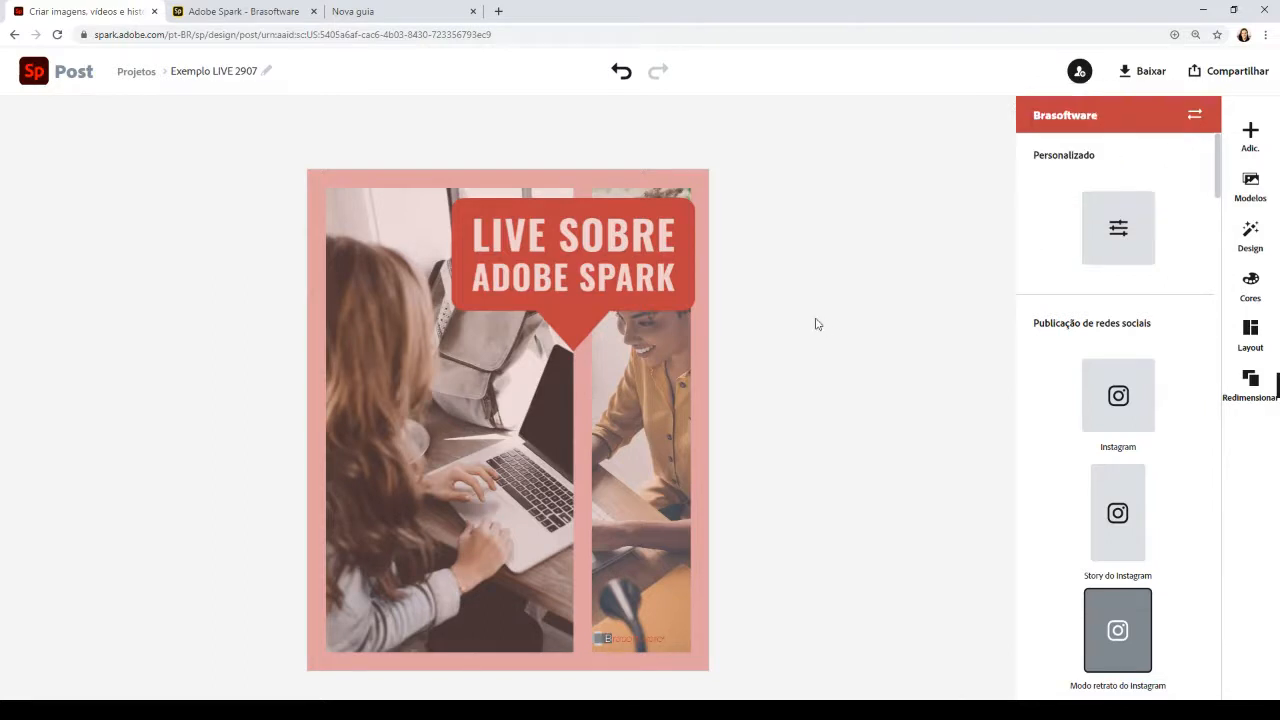
pyautogui.click(32, 74)
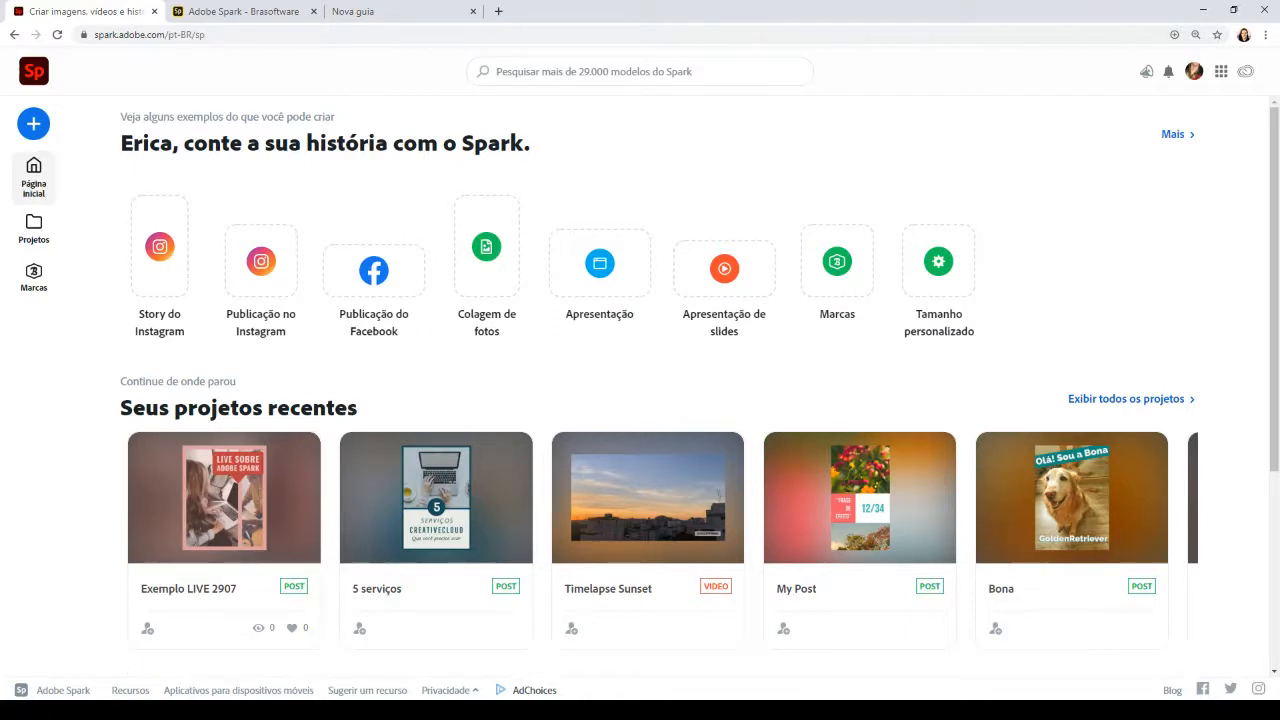
# Search Windows for "seu telefone" and open the Seu Telefone app
pyautogui.click(14, 709)
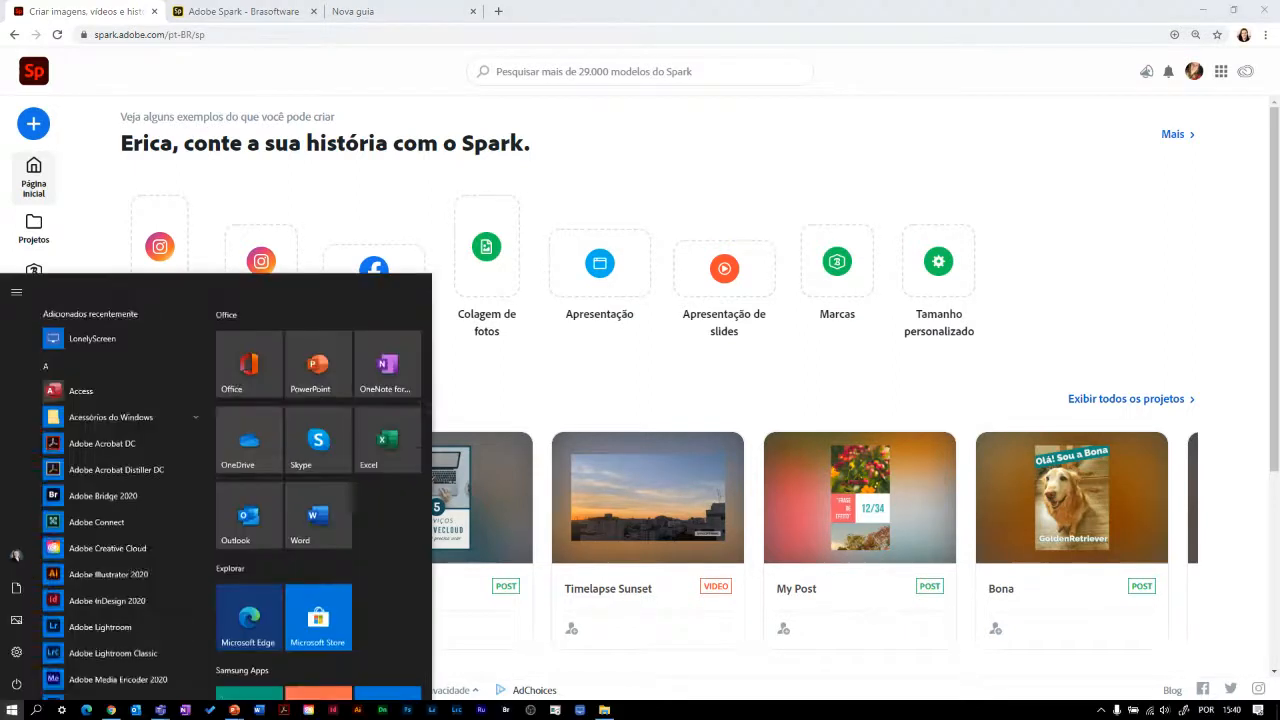
pyautogui.click(36, 709)
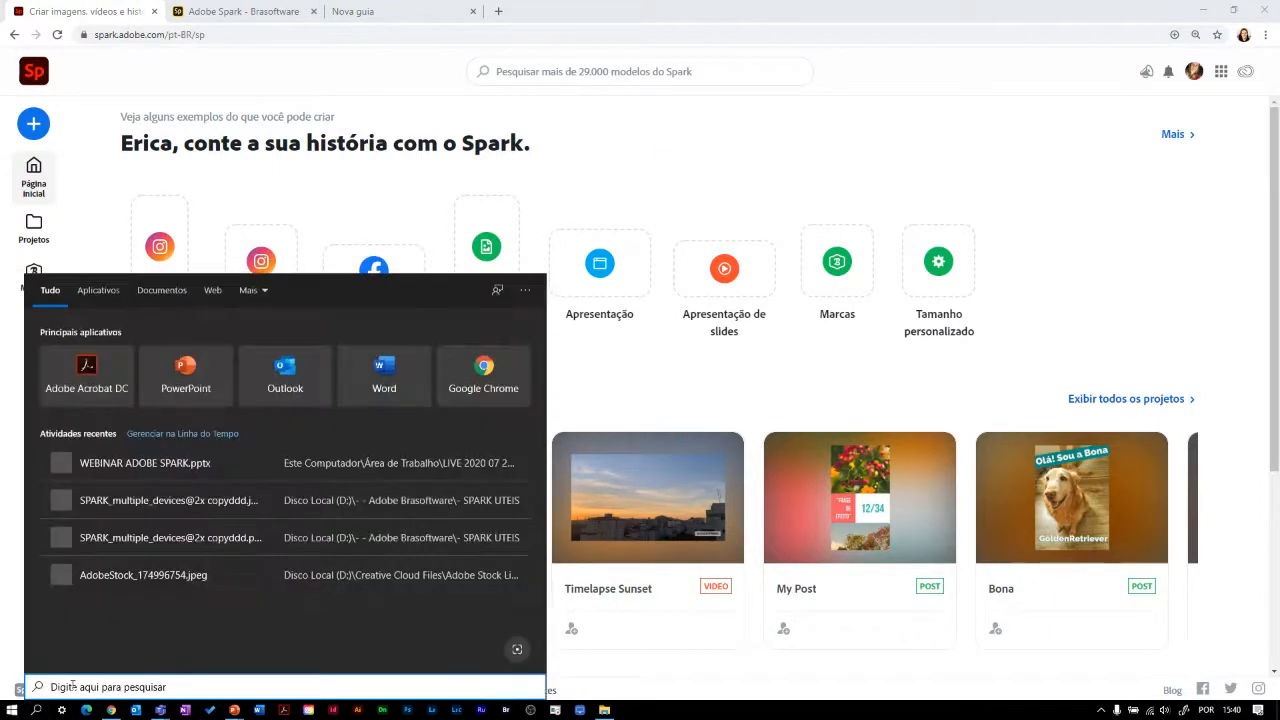
pyautogui.write('seu telefo')
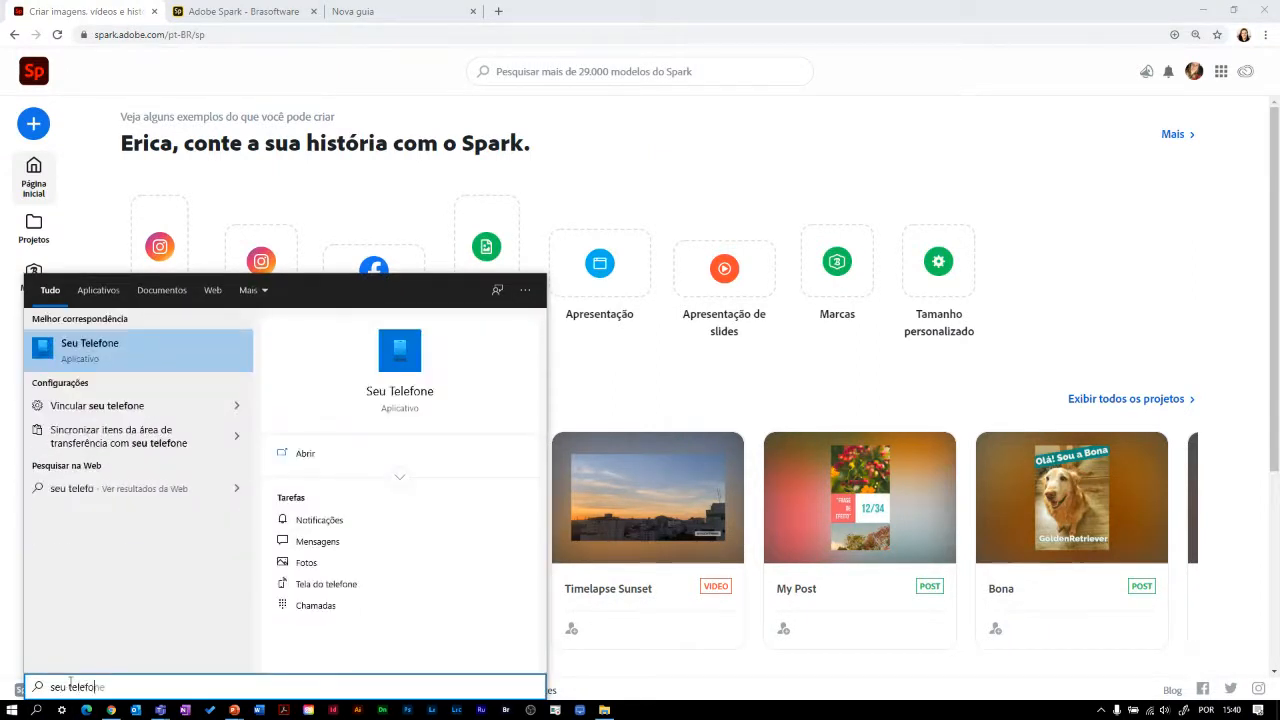
pyautogui.write('ne')
pyautogui.click(95, 350)
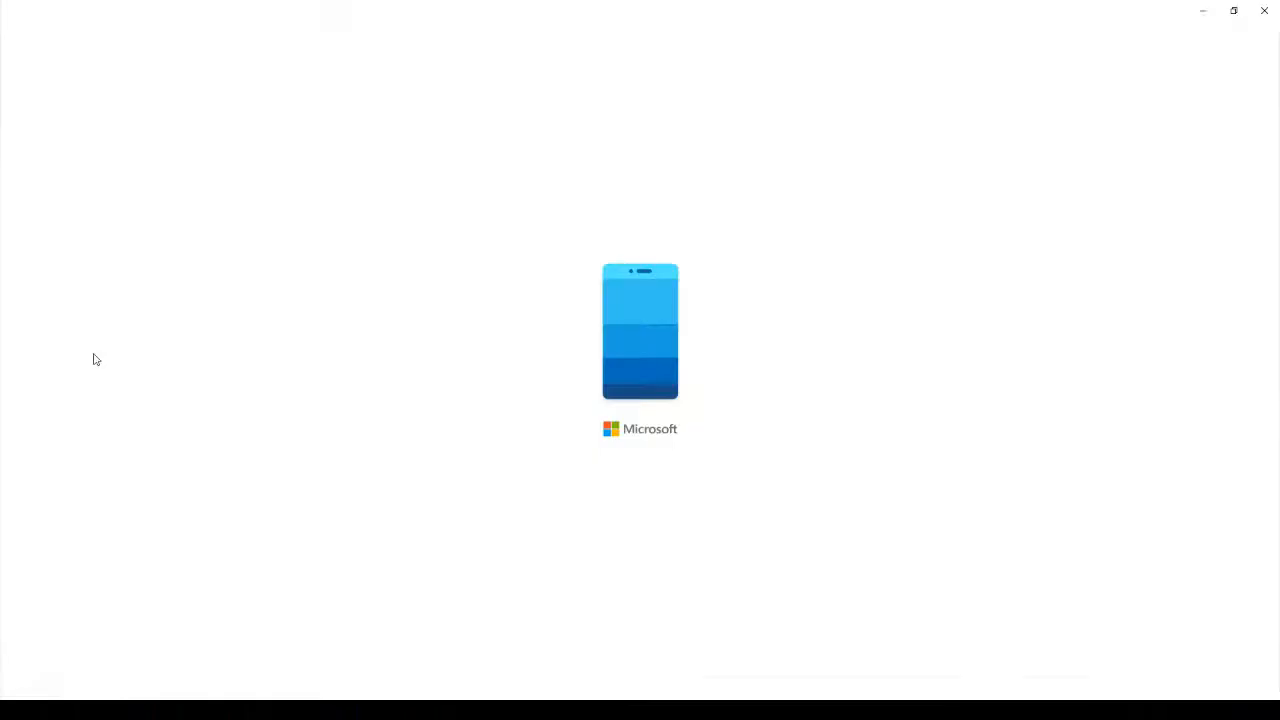
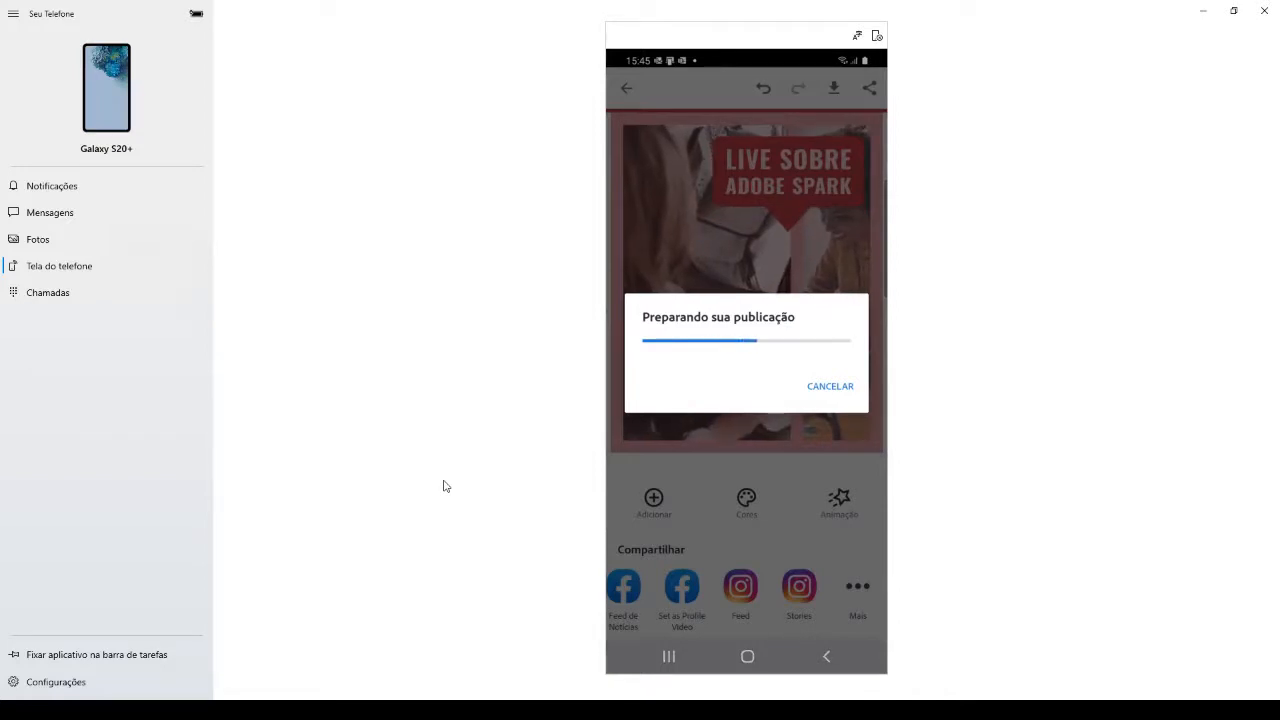
# Switch back to Adobe Spark in the browser and create a new web page project
pyautogui.hotkey('alt', 'Tab')
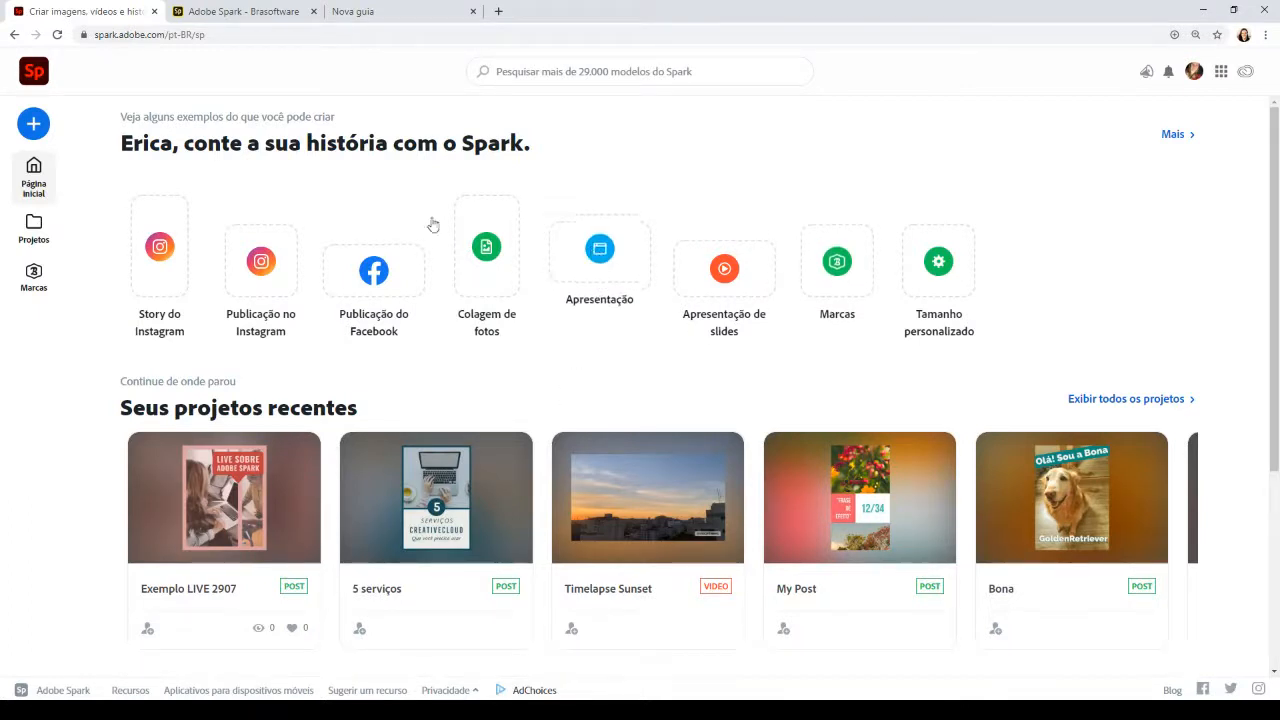
pyautogui.click(33, 124)
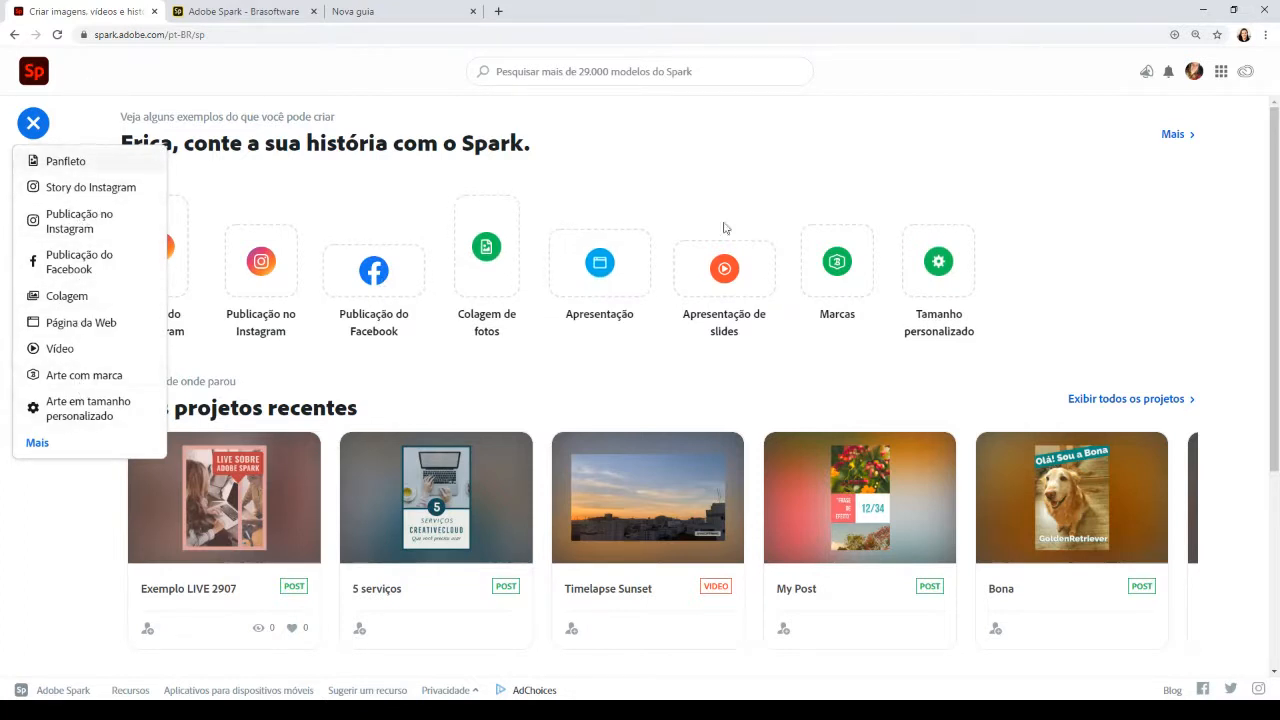
pyautogui.click(93, 328)
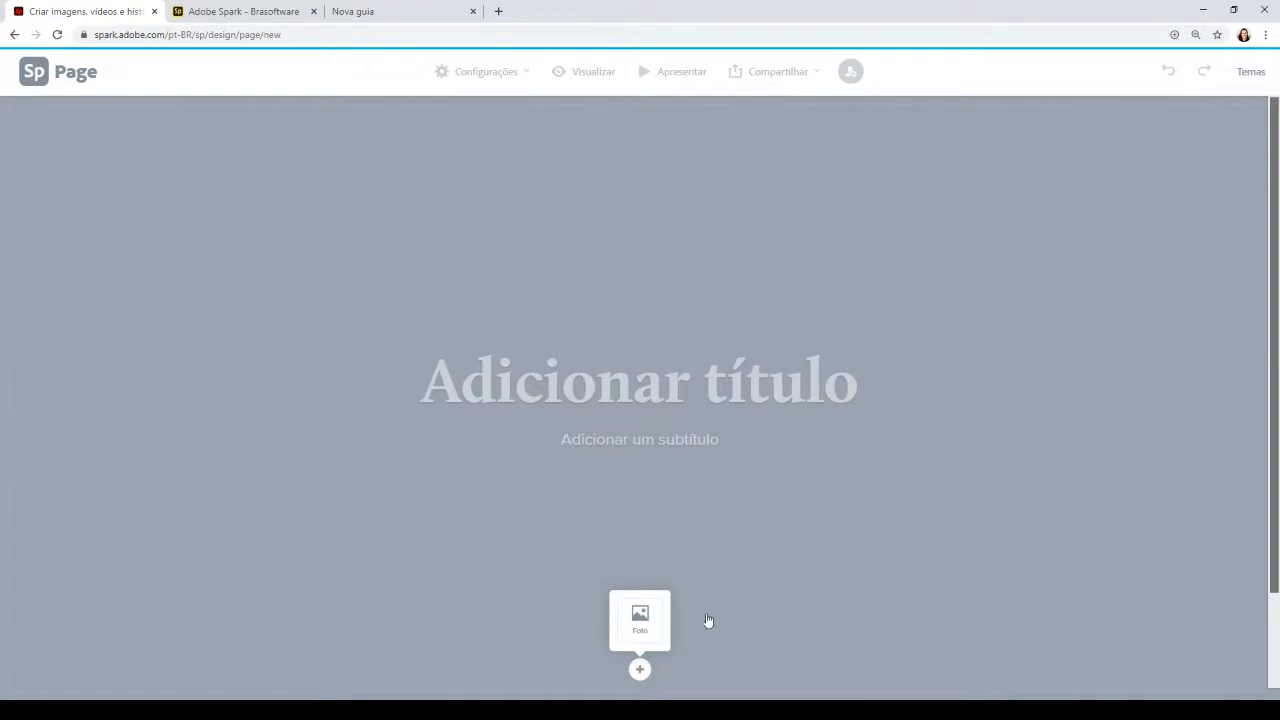
# Enter the page title "Tudo sobre Goldens" and the subtitle "Alegria e fofura"
pyautogui.click(619, 386)
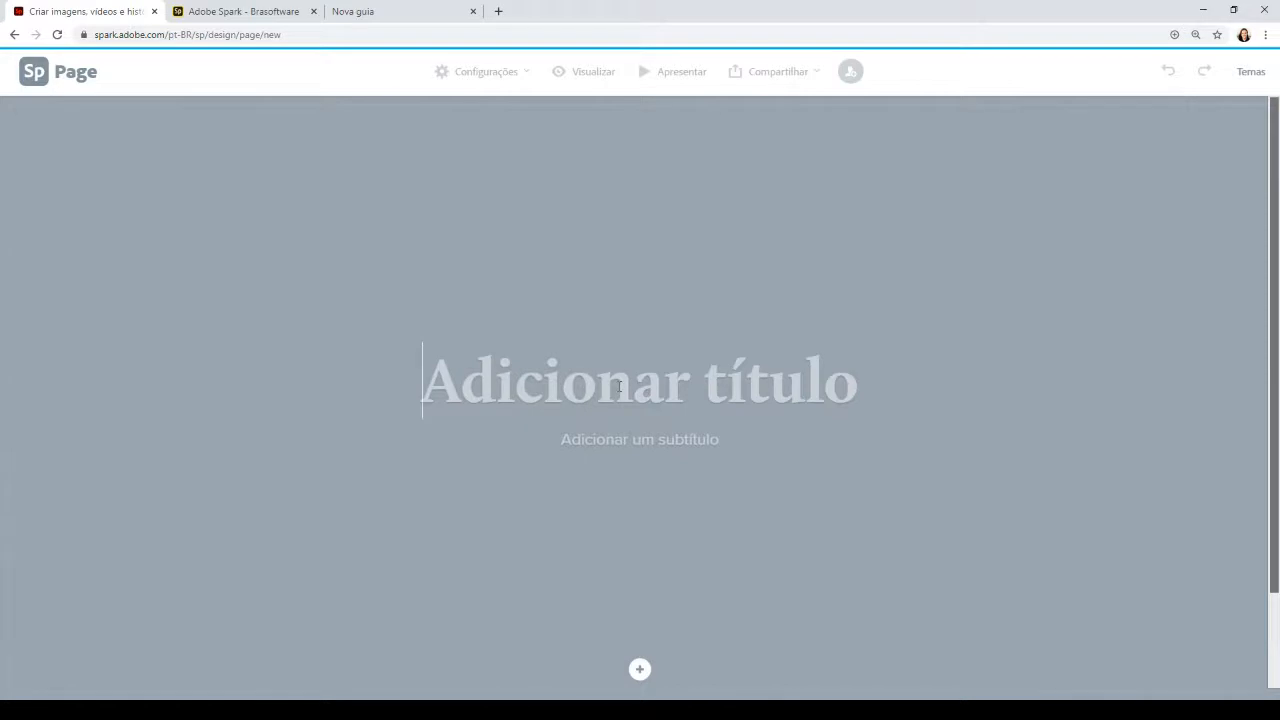
pyautogui.click(641, 670)
pyautogui.write('Tudo')
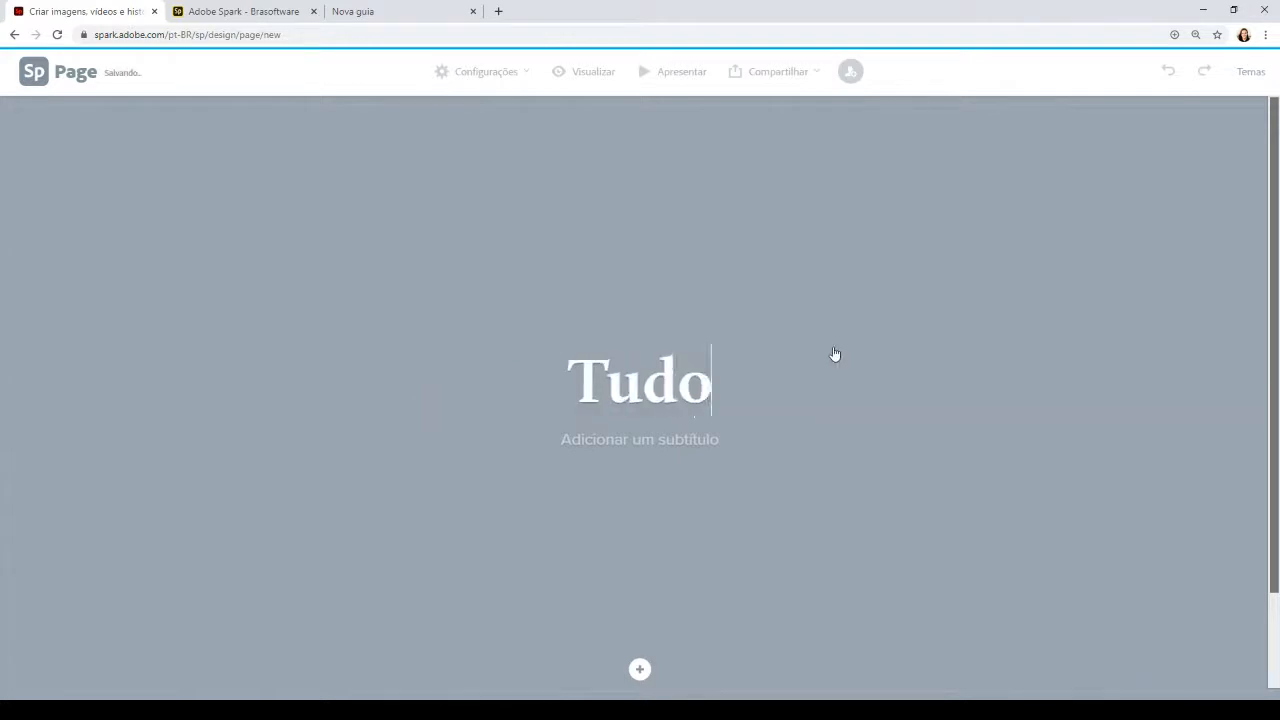
pyautogui.write(' sobre Gold')
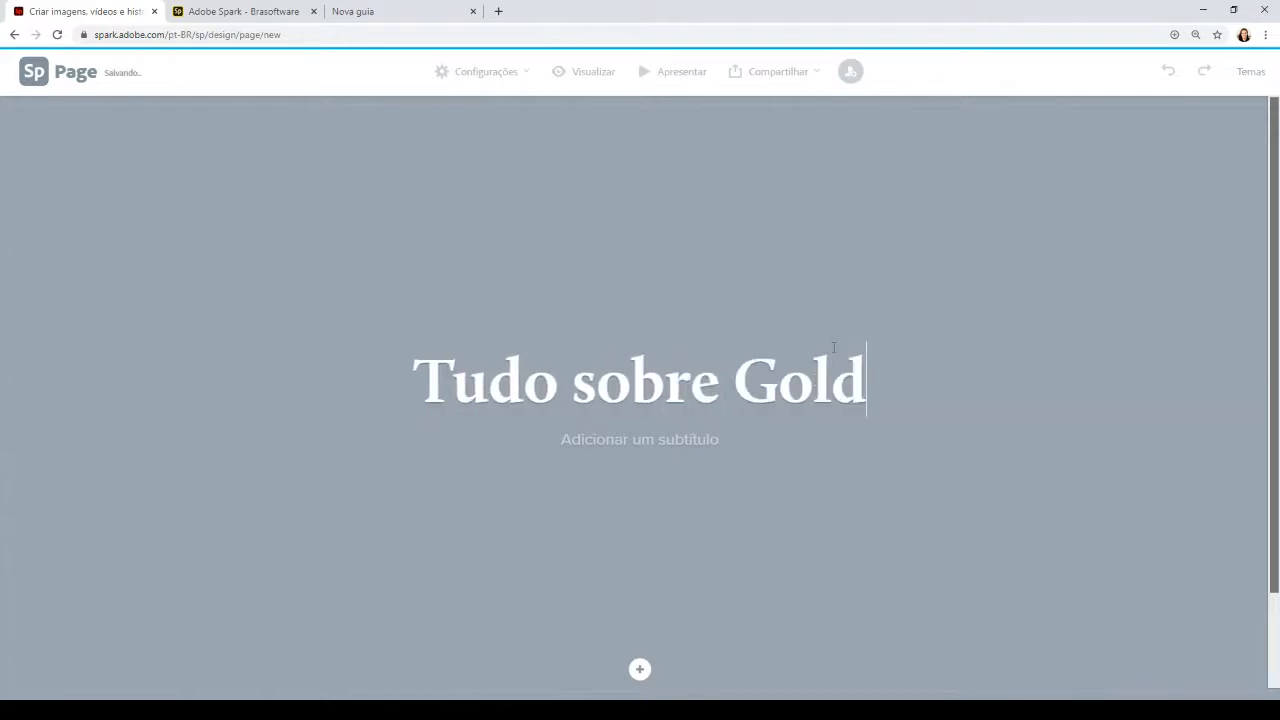
pyautogui.write('ens')
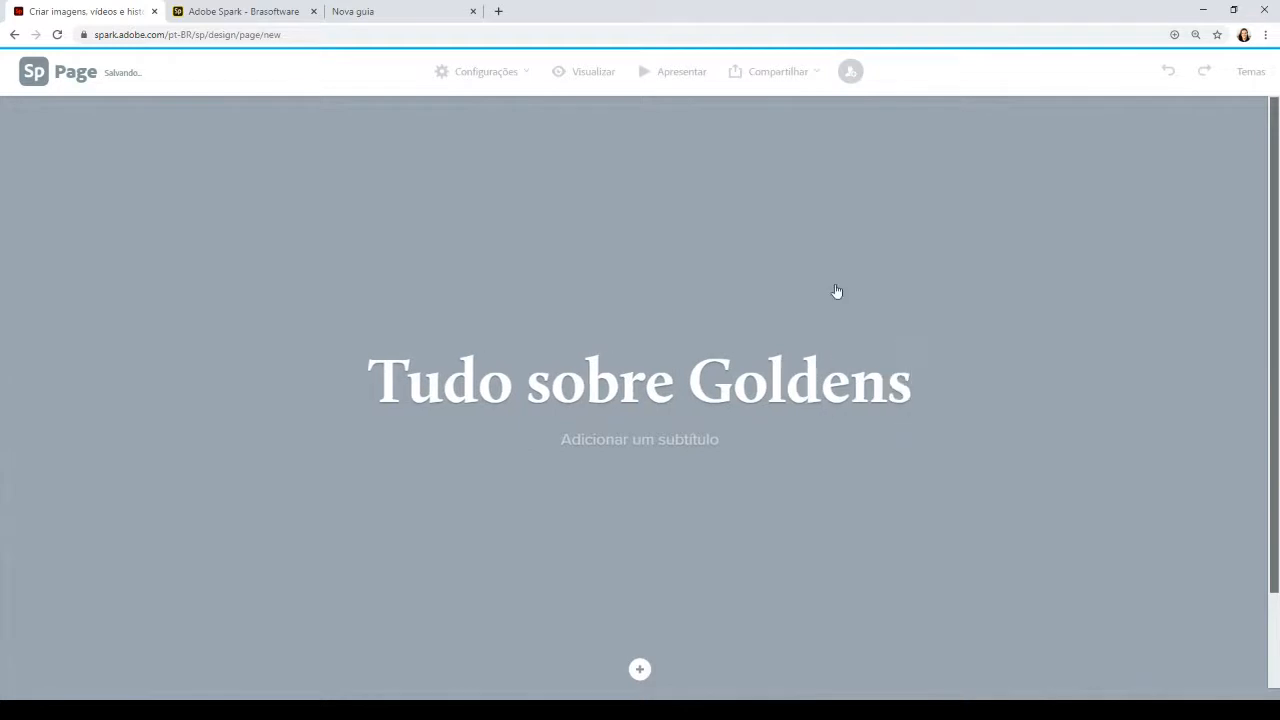
pyautogui.click(667, 440)
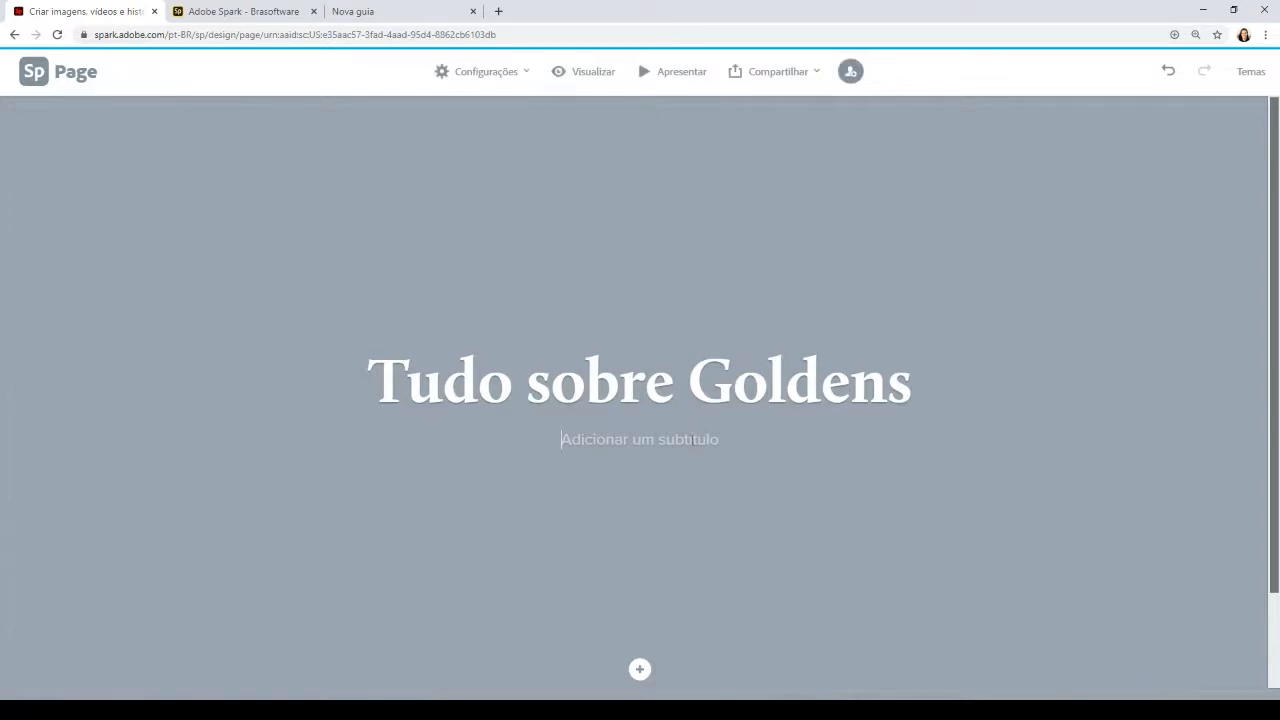
pyautogui.write('Alegria')
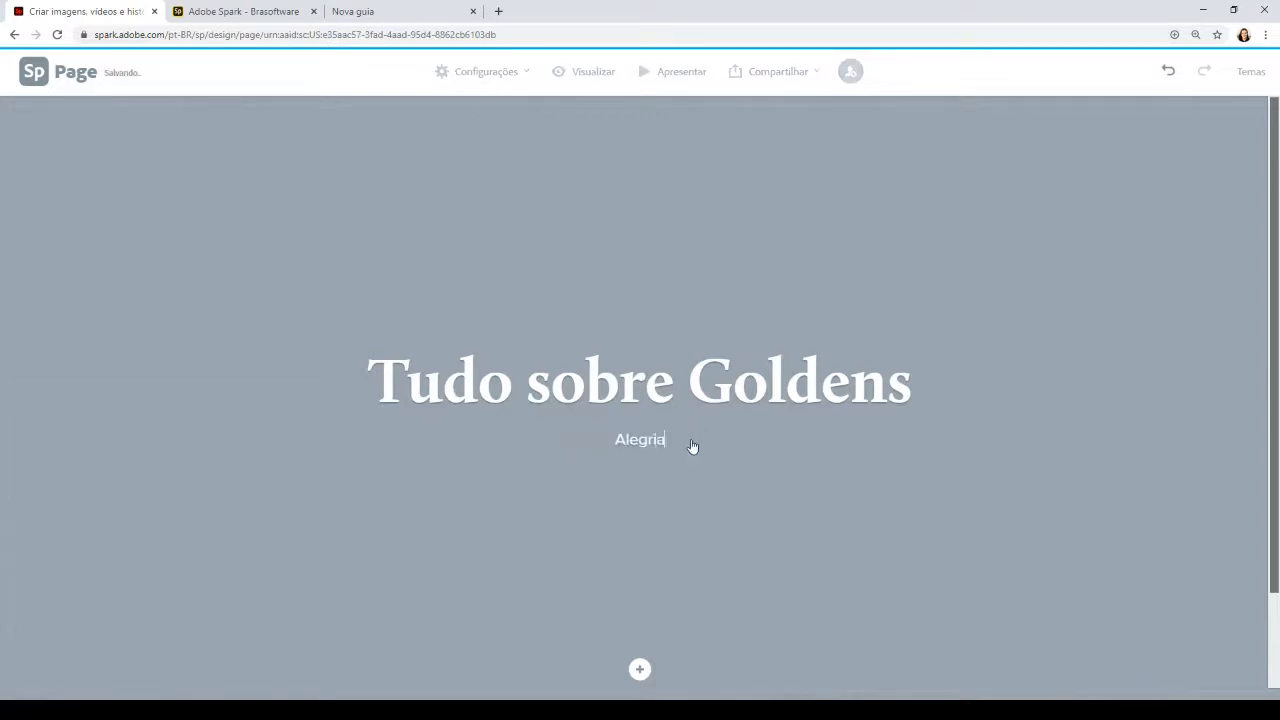
pyautogui.write(' e fofura')
# Search Adobe Stock for "golden retriever torcedor" to find a cover background photo
pyautogui.click(640, 669)
pyautogui.click(643, 617)
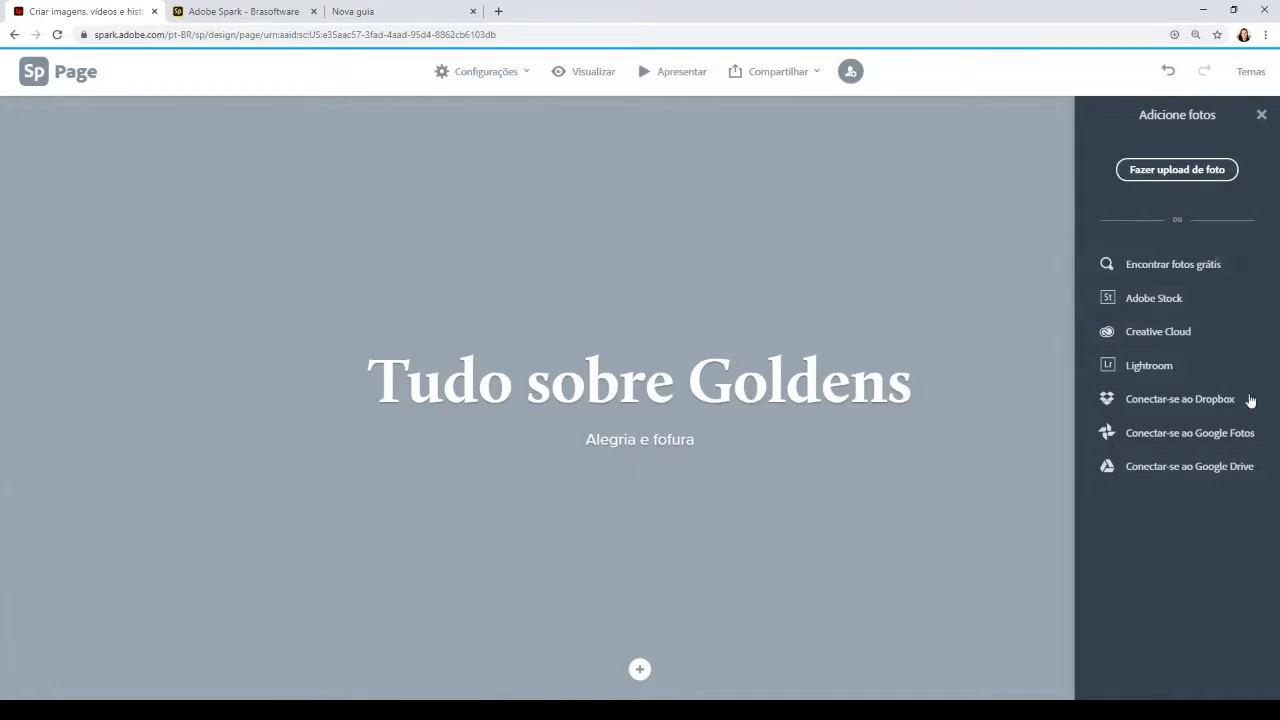
pyautogui.click(1147, 302)
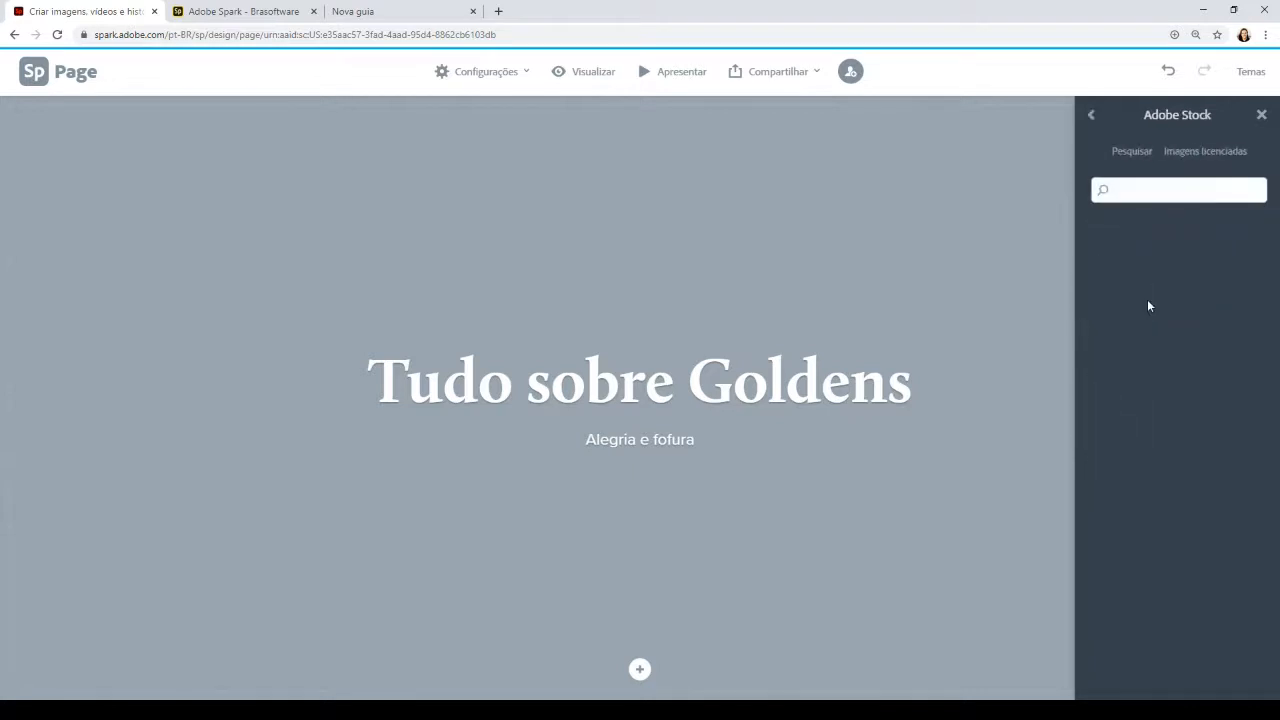
pyautogui.click(1197, 154)
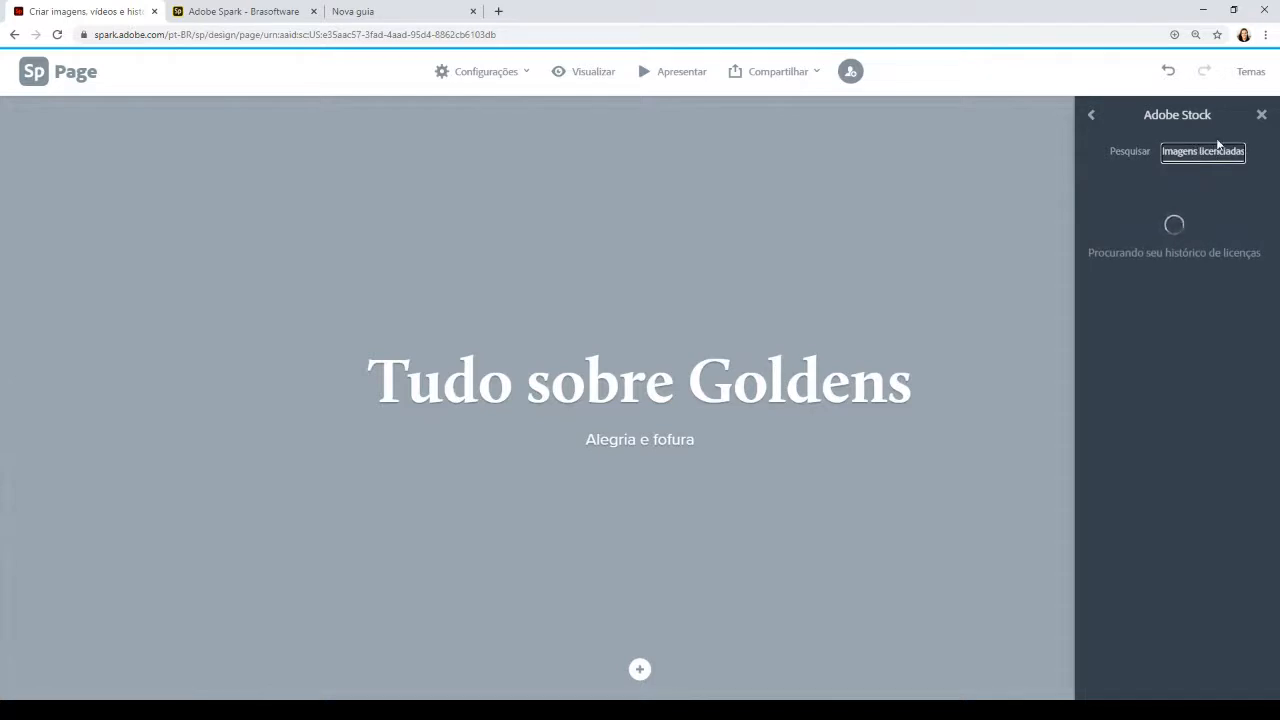
pyautogui.click(1132, 158)
pyautogui.click(1140, 192)
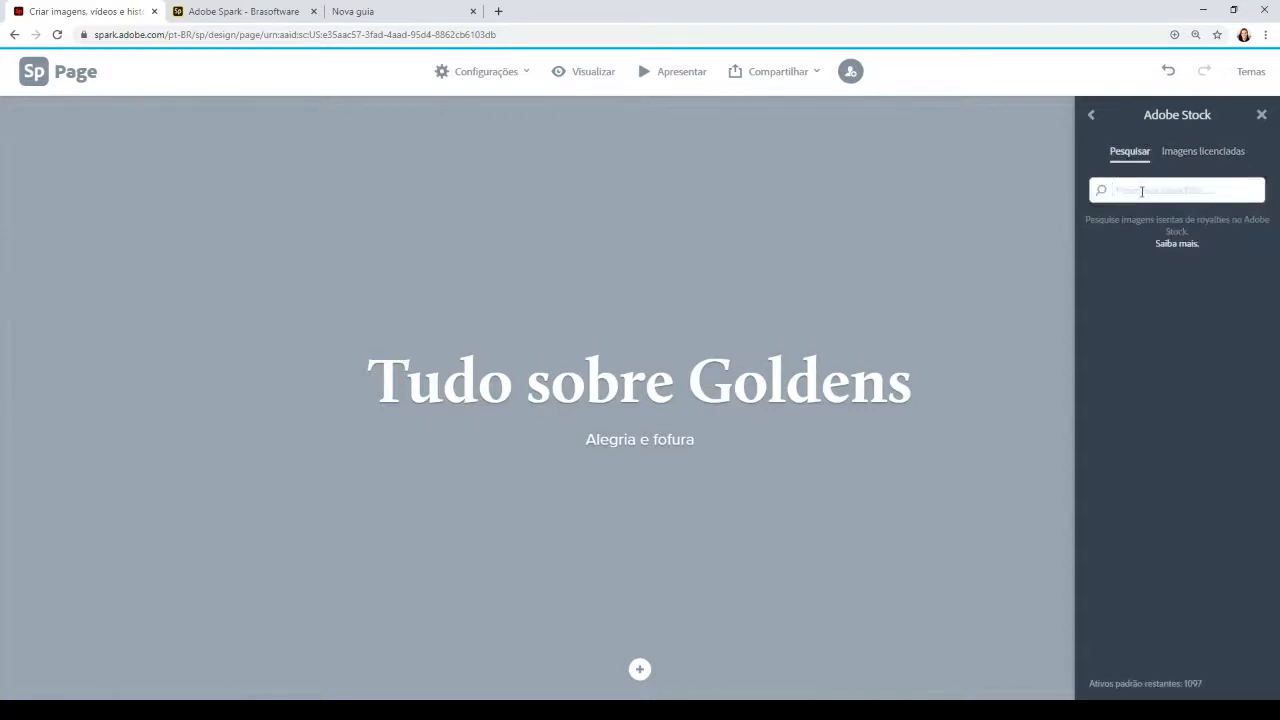
pyautogui.write('golden retriever torcedor')
pyautogui.press('Return')
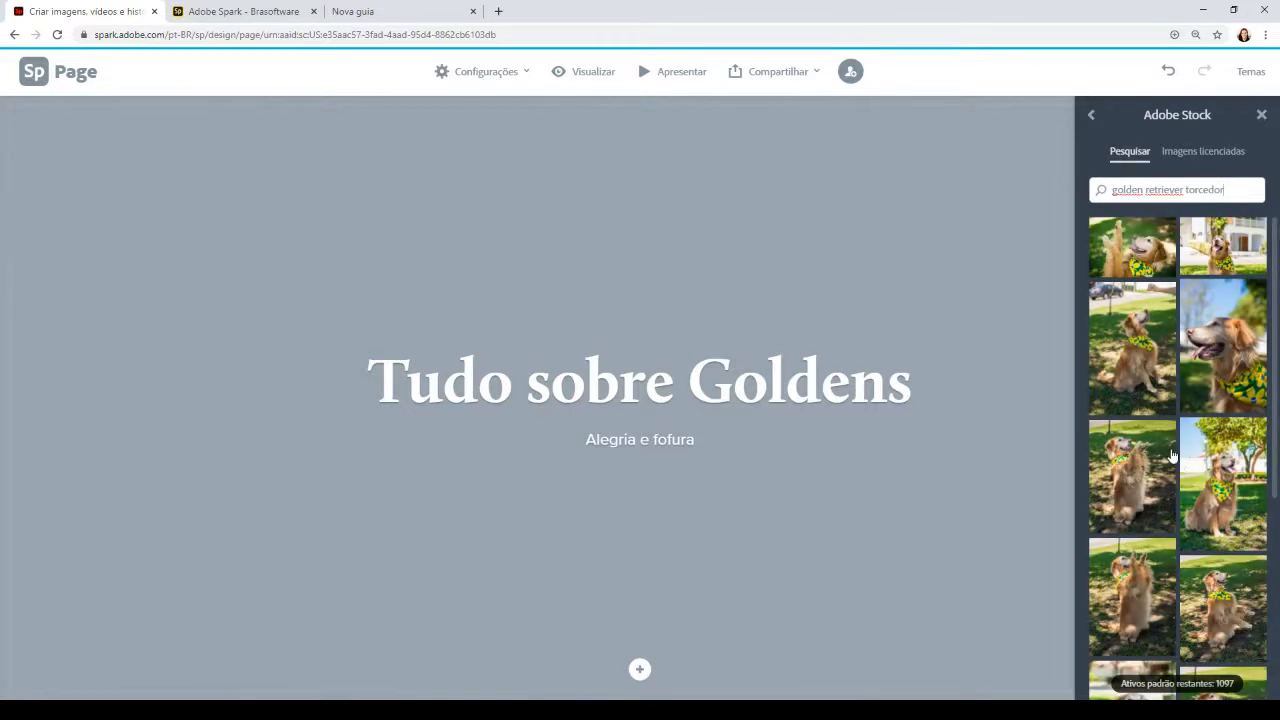
# Set the page cover background to the Adobe Stock photo of the golden lying with raised paws and a yellow-green bandana
pyautogui.scroll(-2, 1200, 490)
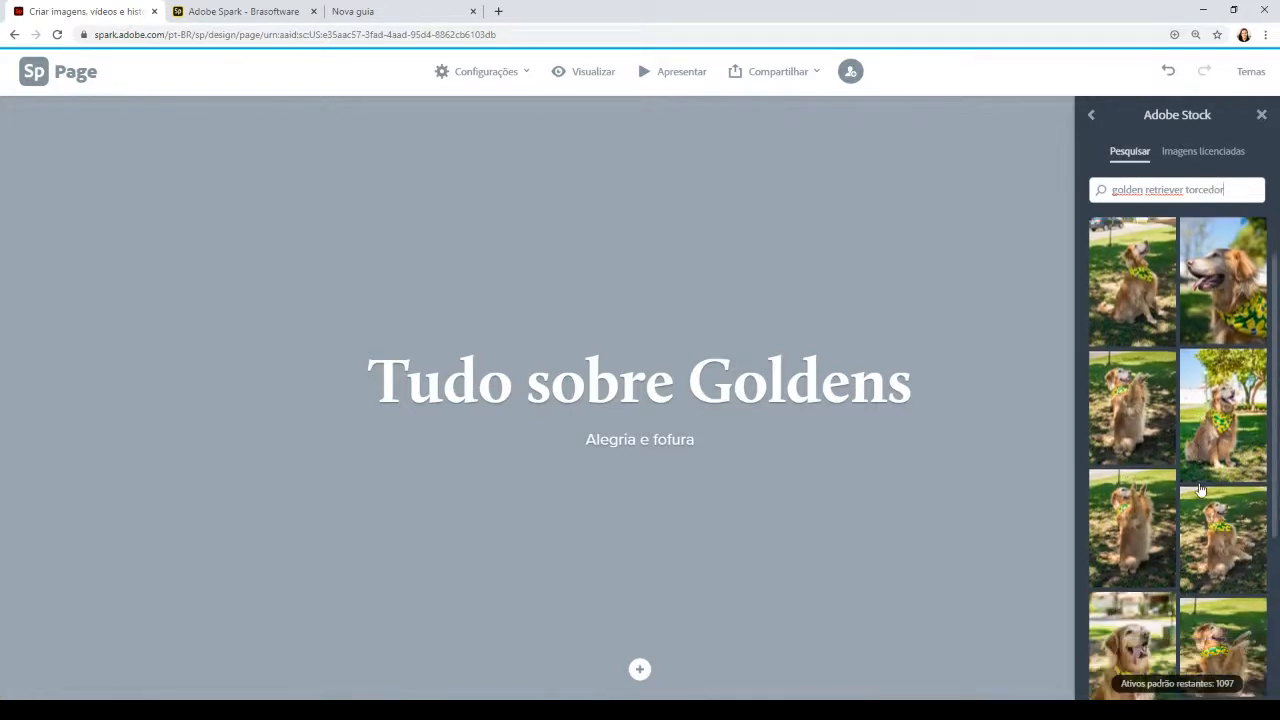
pyautogui.scroll(2, 1200, 490)
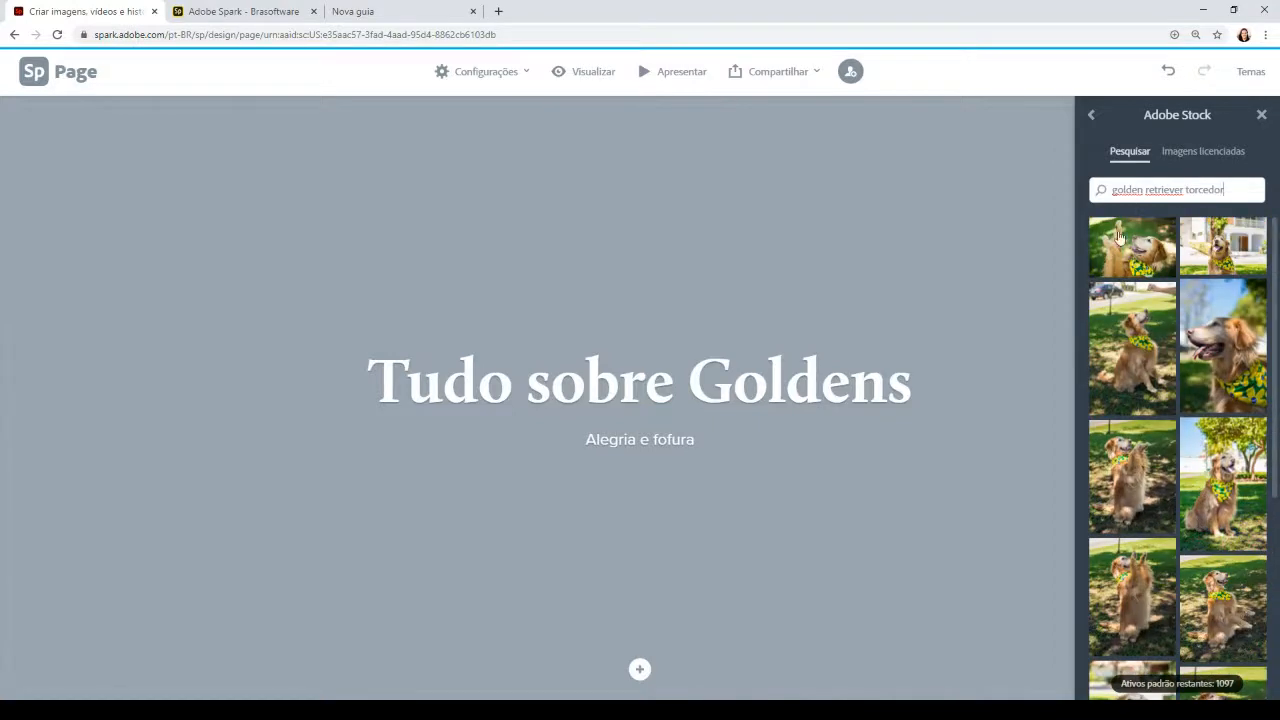
pyautogui.click(1131, 262)
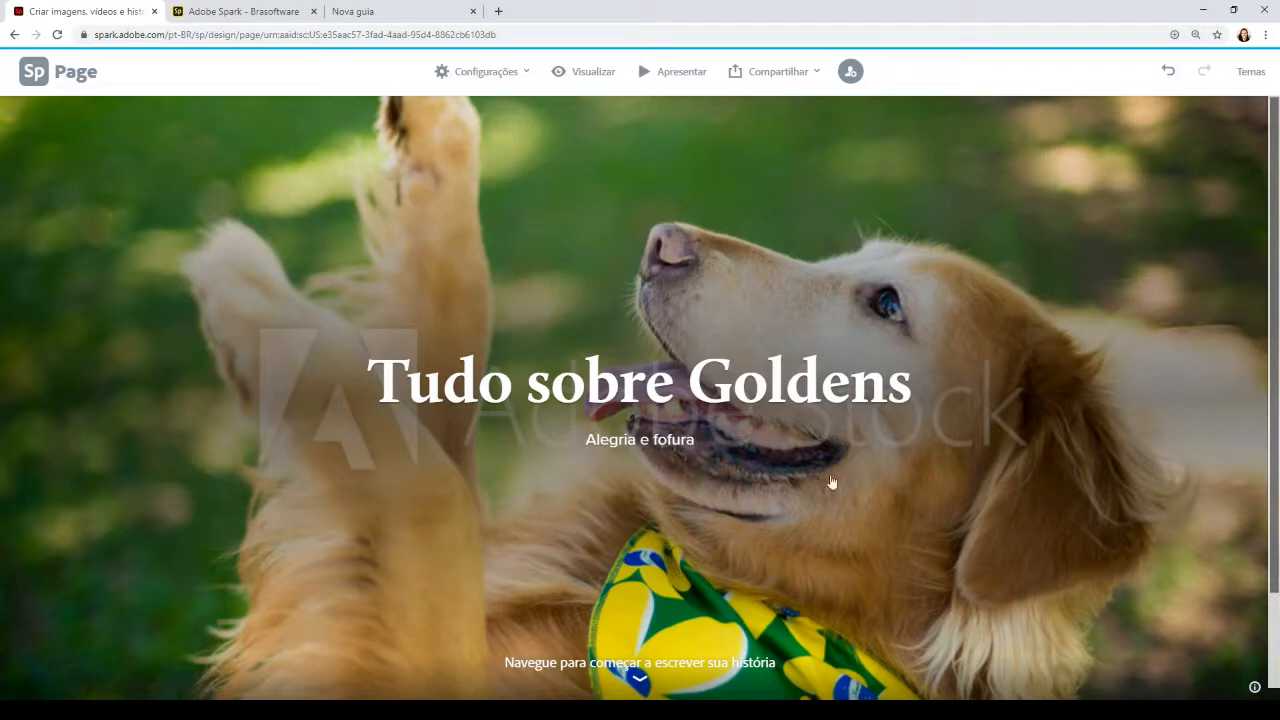
# Check the cover photo's source and licensing information without licensing it
pyautogui.scroll(-2, 1004, 480)
pyautogui.scroll(2, 1004, 480)
pyautogui.scroll(-1, 989, 554)
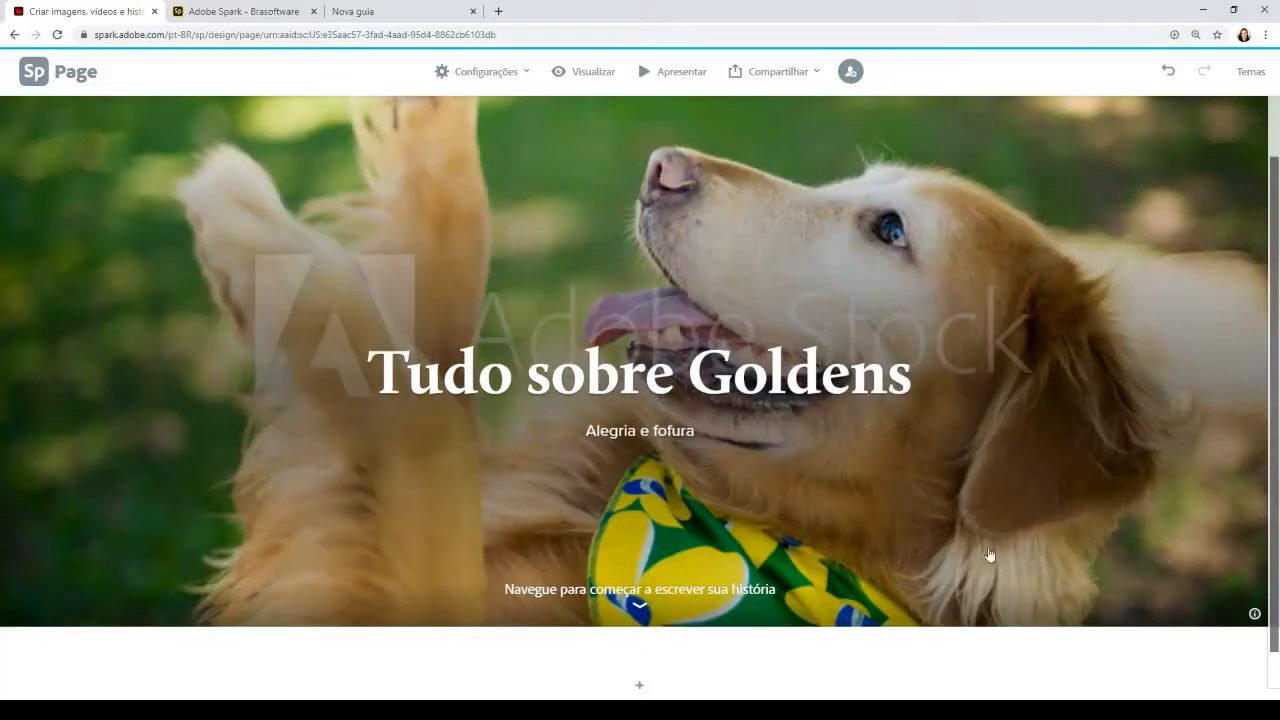
pyautogui.click(1255, 615)
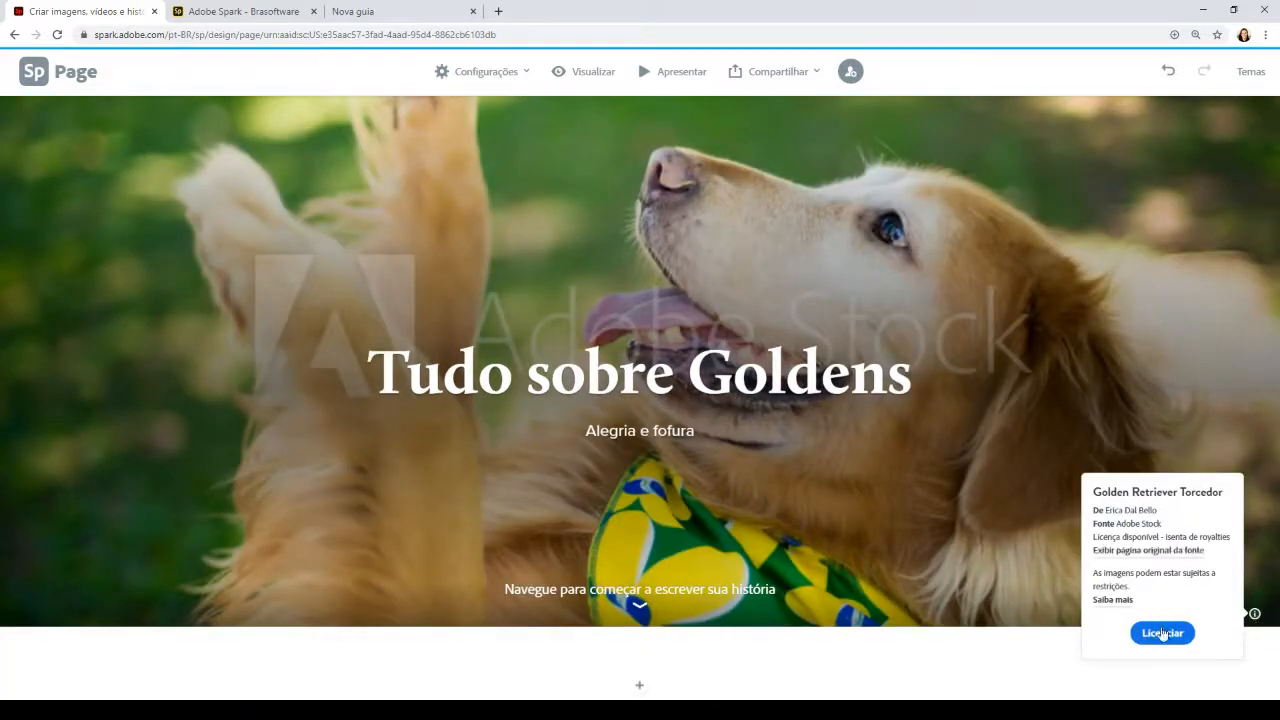
pyautogui.click(903, 490)
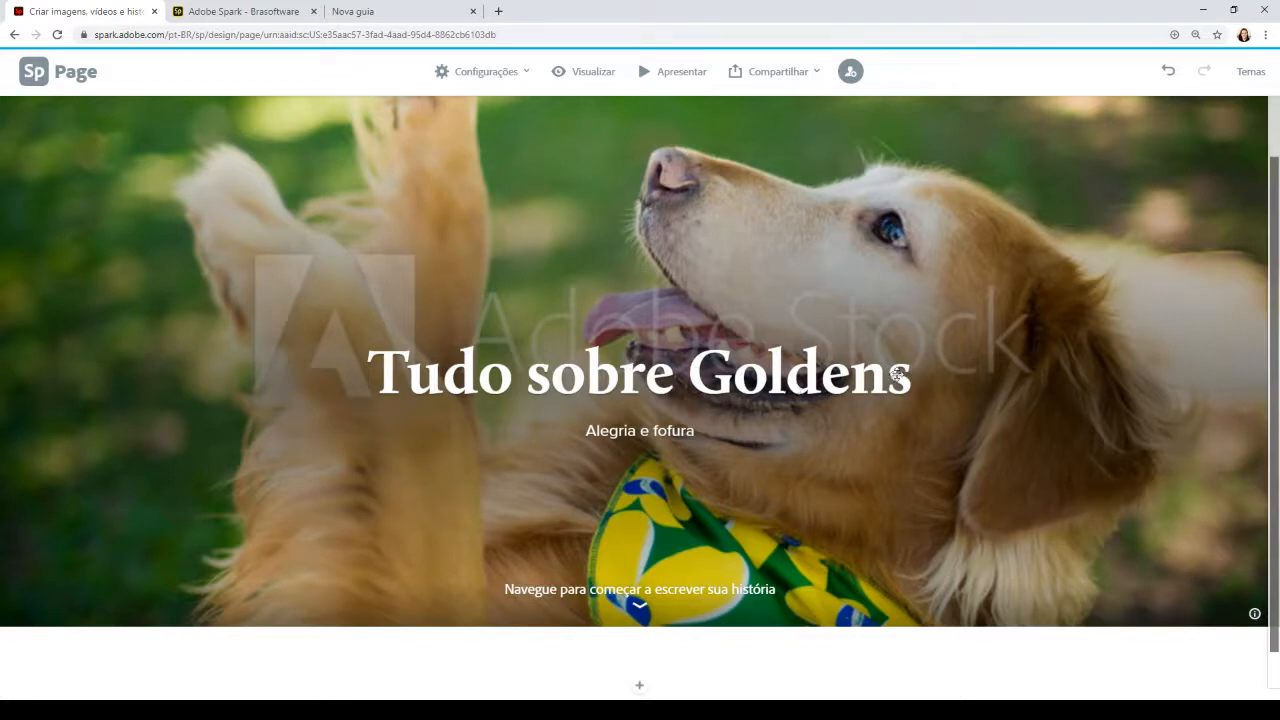
# Move the title and subtitle to the lower part of the cover, below the dog's face
pyautogui.moveTo(690, 373); pyautogui.dragTo(686, 510)
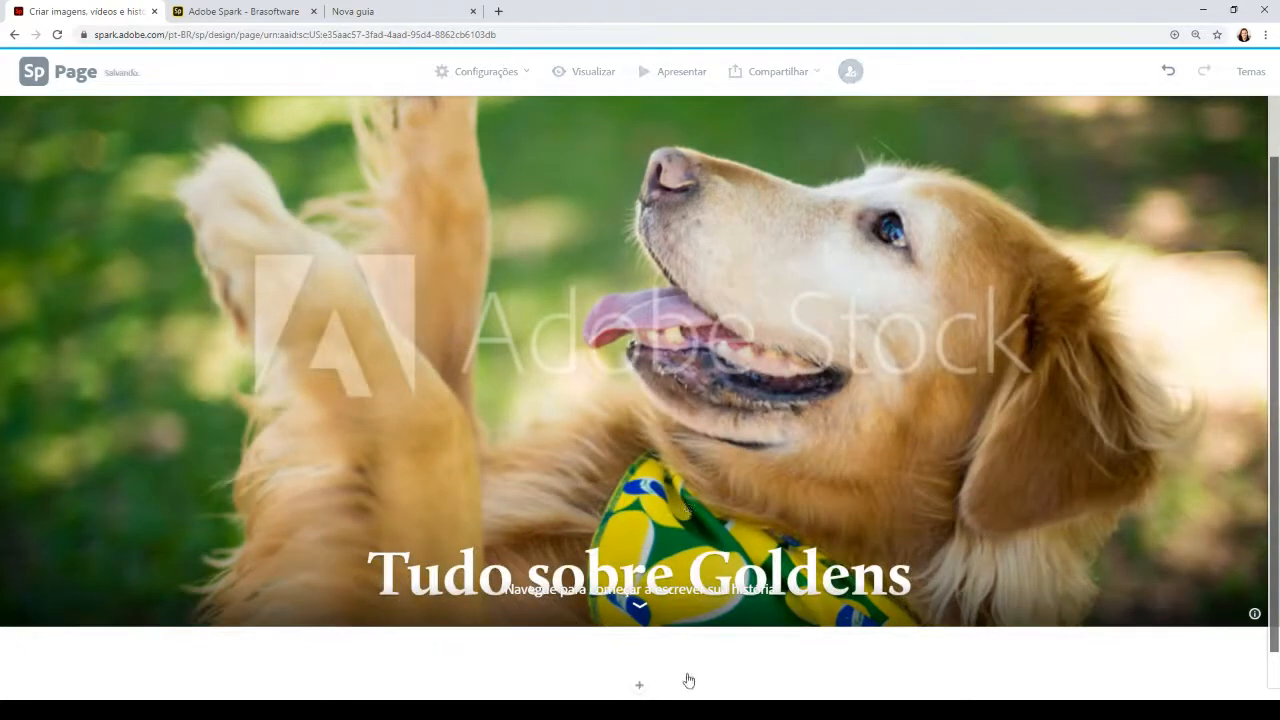
pyautogui.moveTo(731, 285); pyautogui.dragTo(663, 432)
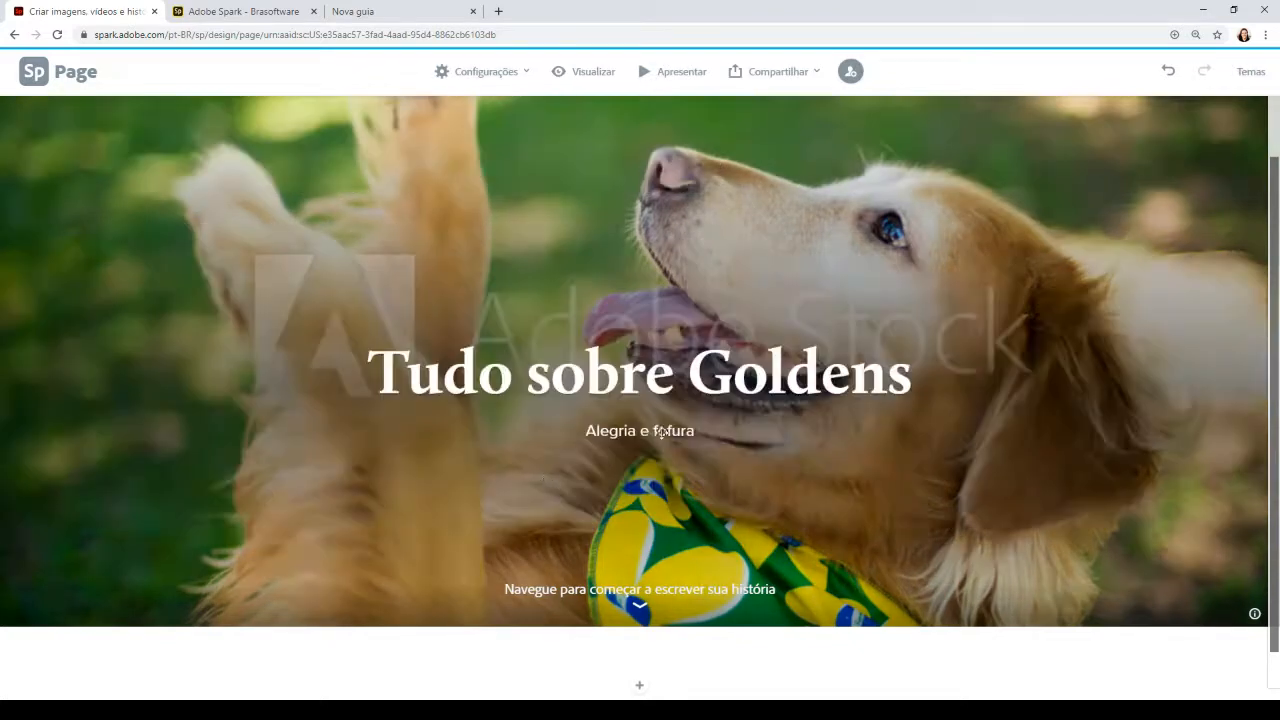
pyautogui.moveTo(708, 396); pyautogui.dragTo(718, 517)
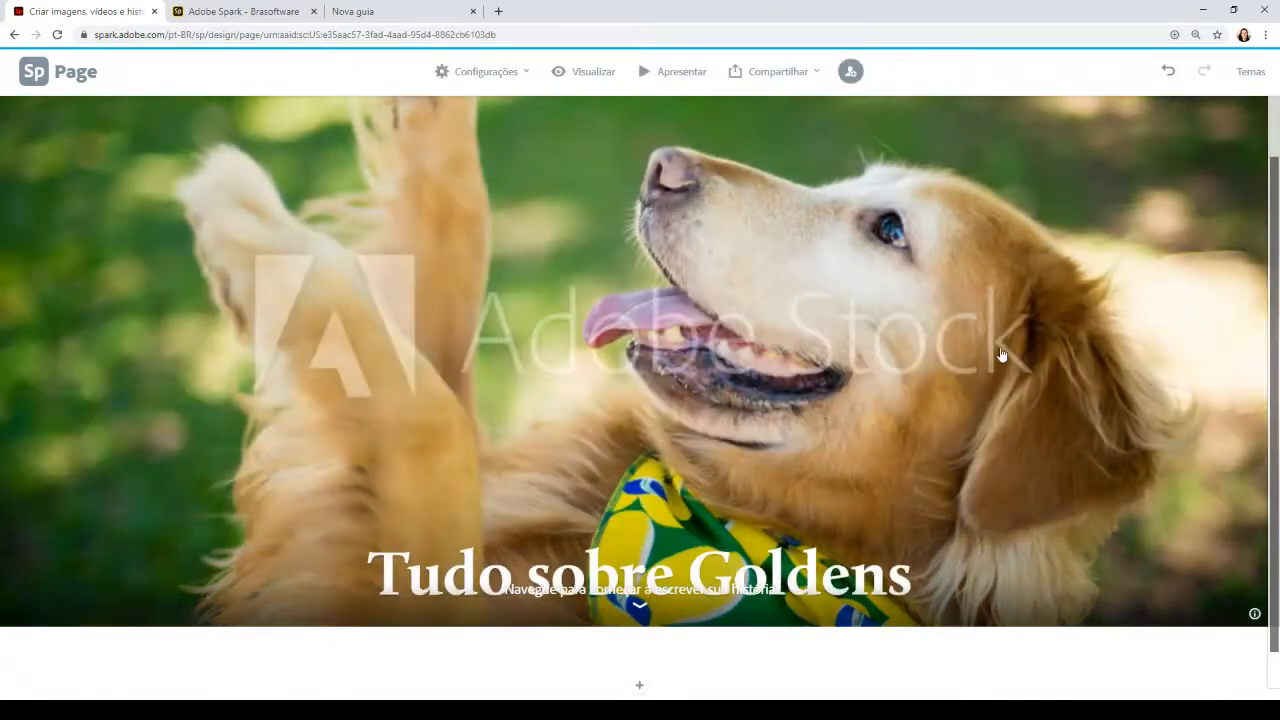
# Add a text block below the cover with the text "Goldens"
pyautogui.scroll(-1, 1000, 344)
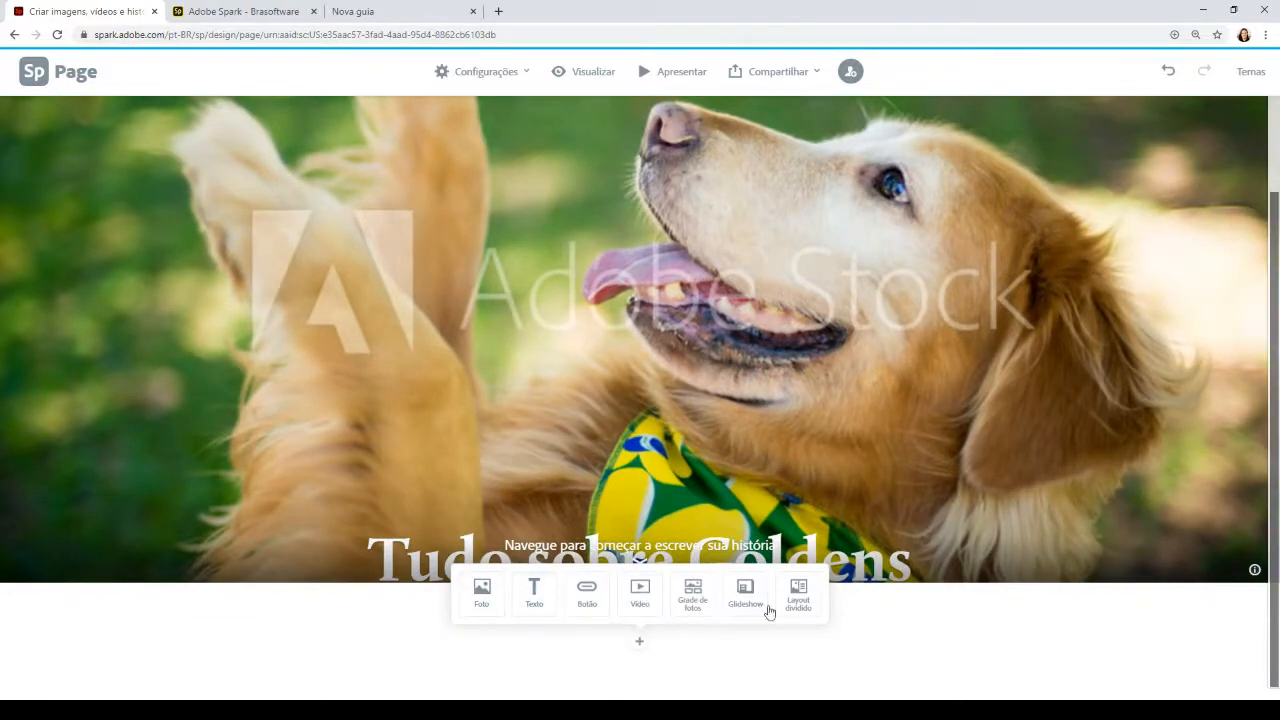
pyautogui.click(533, 594)
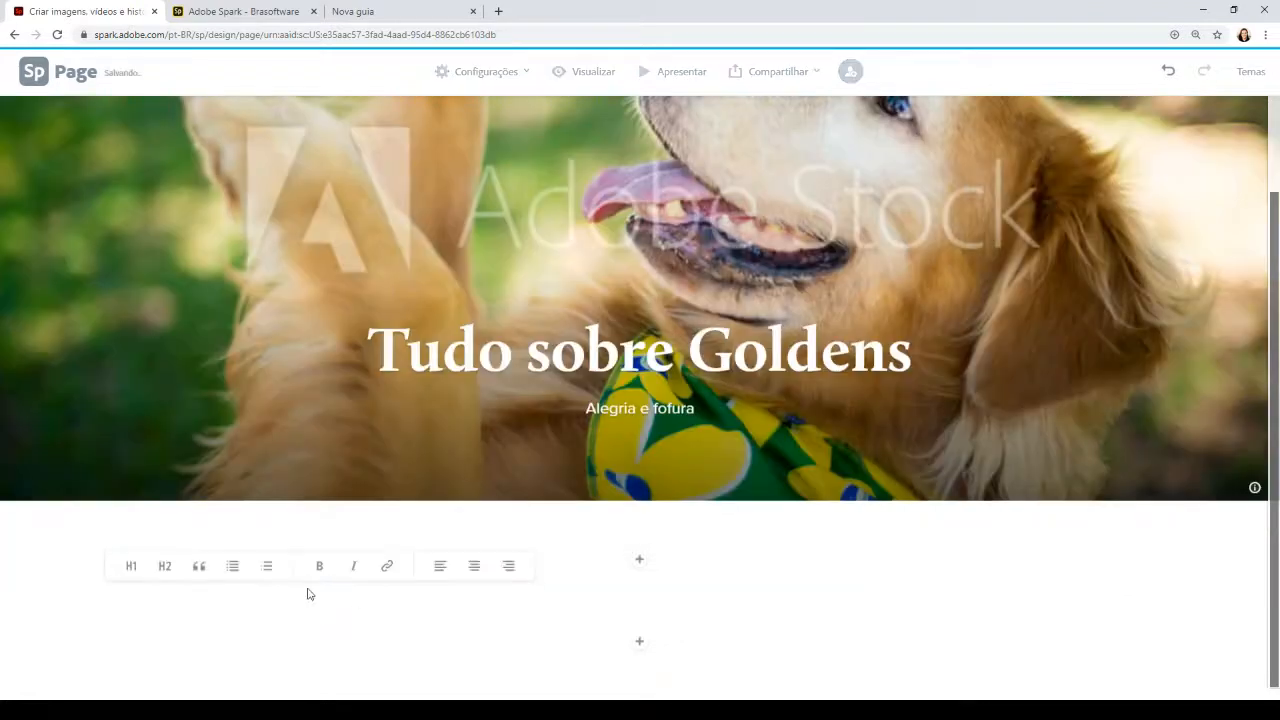
pyautogui.write('G')
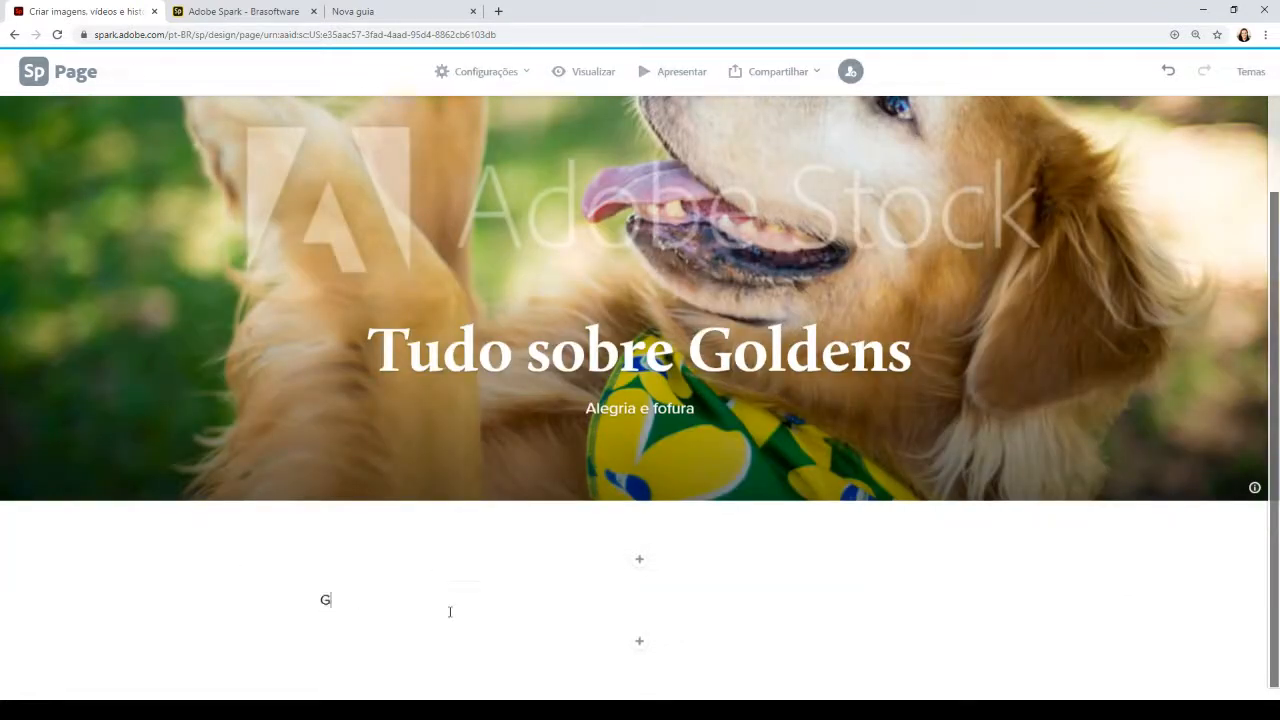
pyautogui.write('oldens')
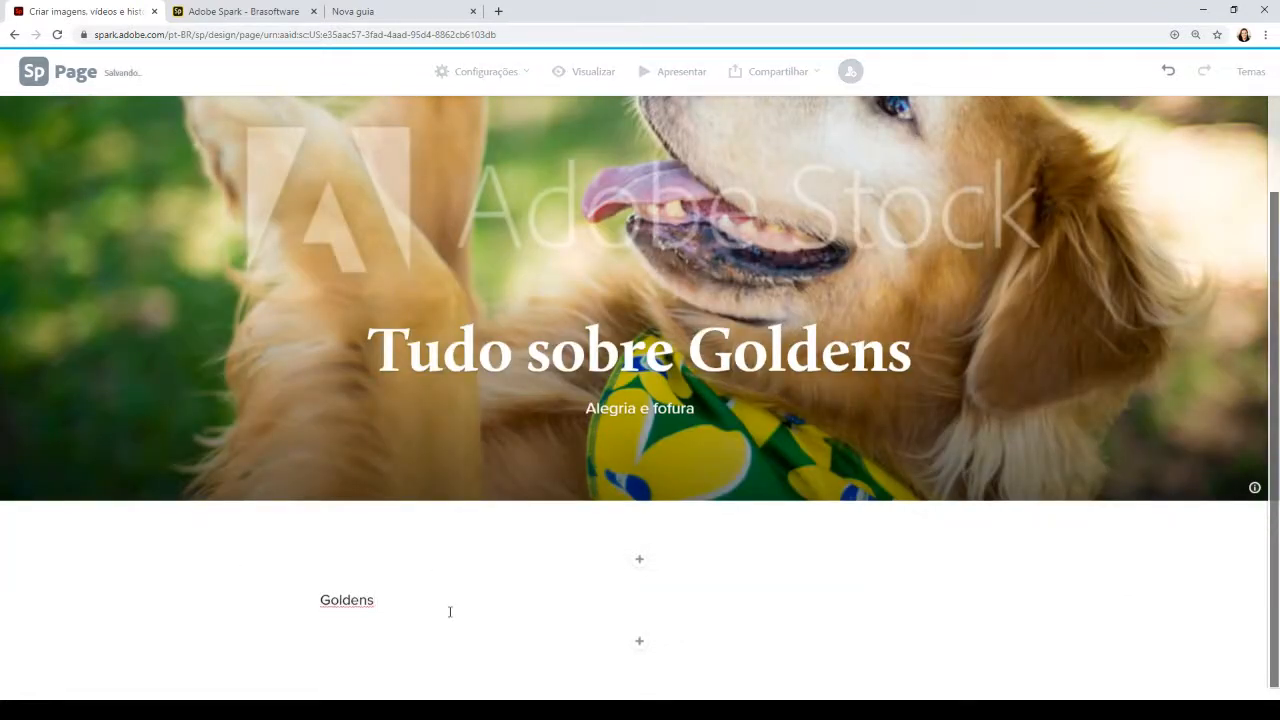
# Try the H1, H2, quote, bulleted list, numbered list and bold formats on the "Goldens" text
pyautogui.click(335, 597)
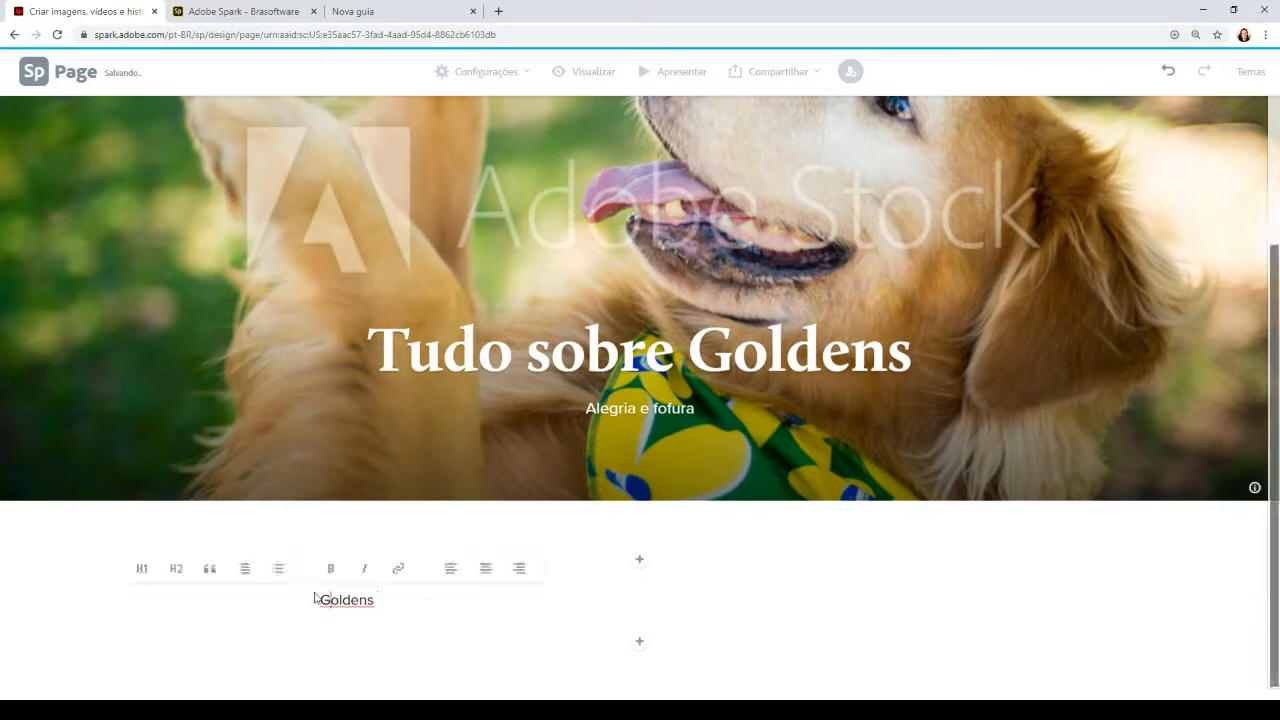
pyautogui.click(138, 568)
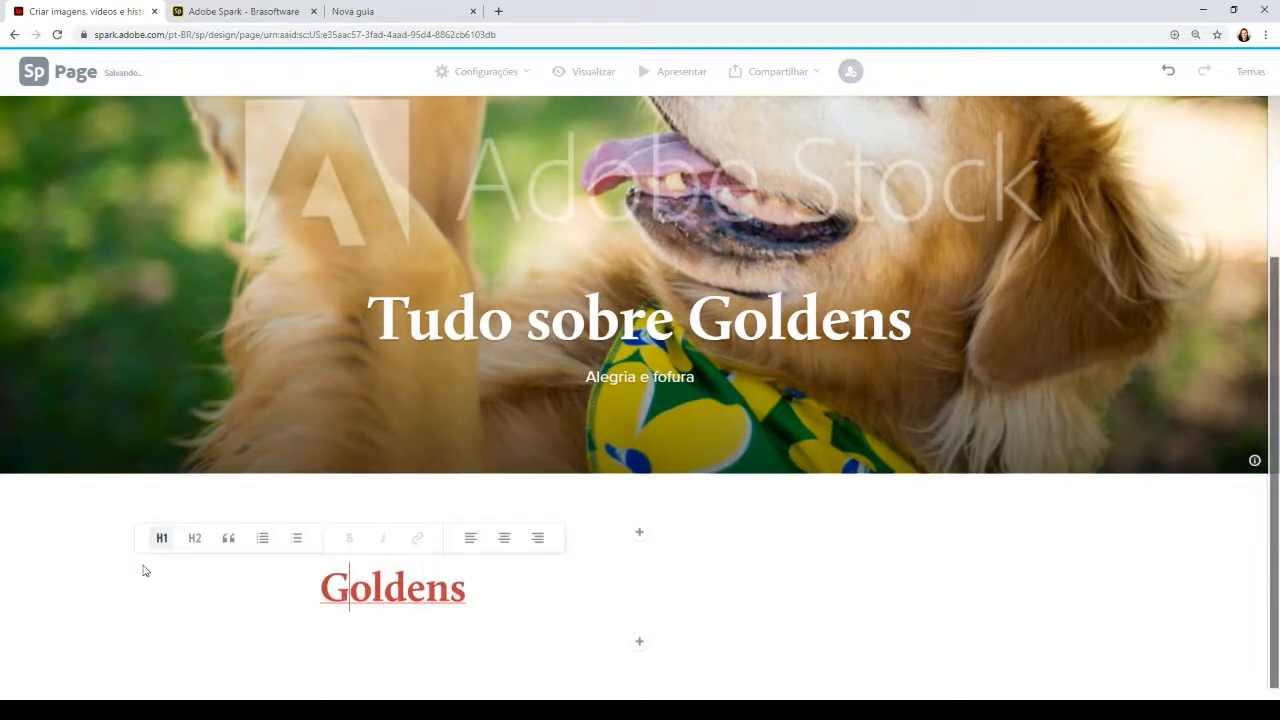
pyautogui.click(194, 538)
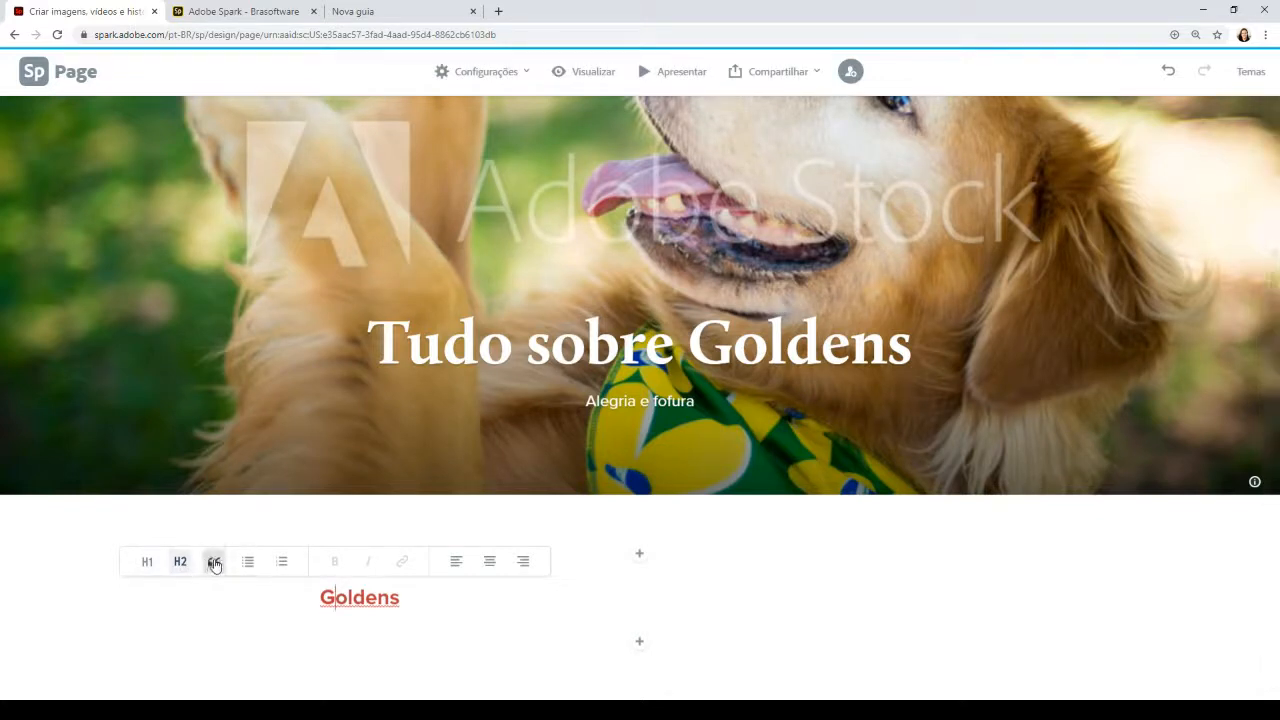
pyautogui.click(213, 561)
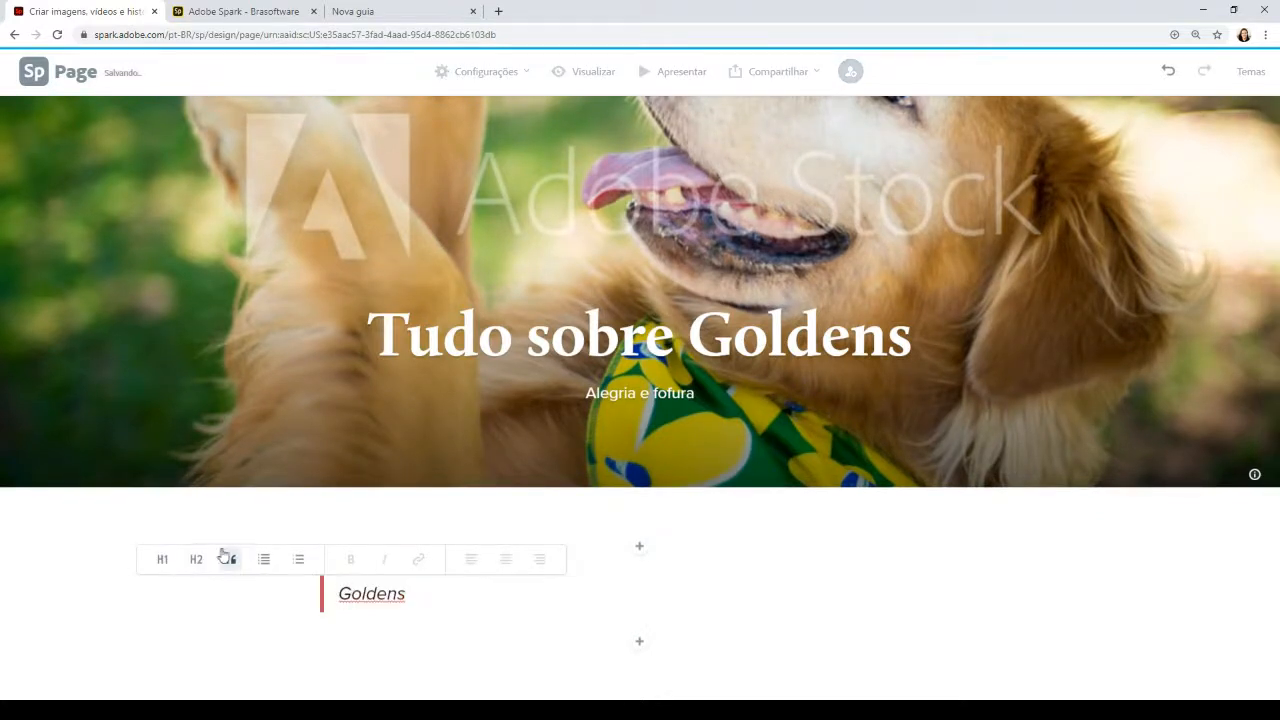
pyautogui.click(264, 563)
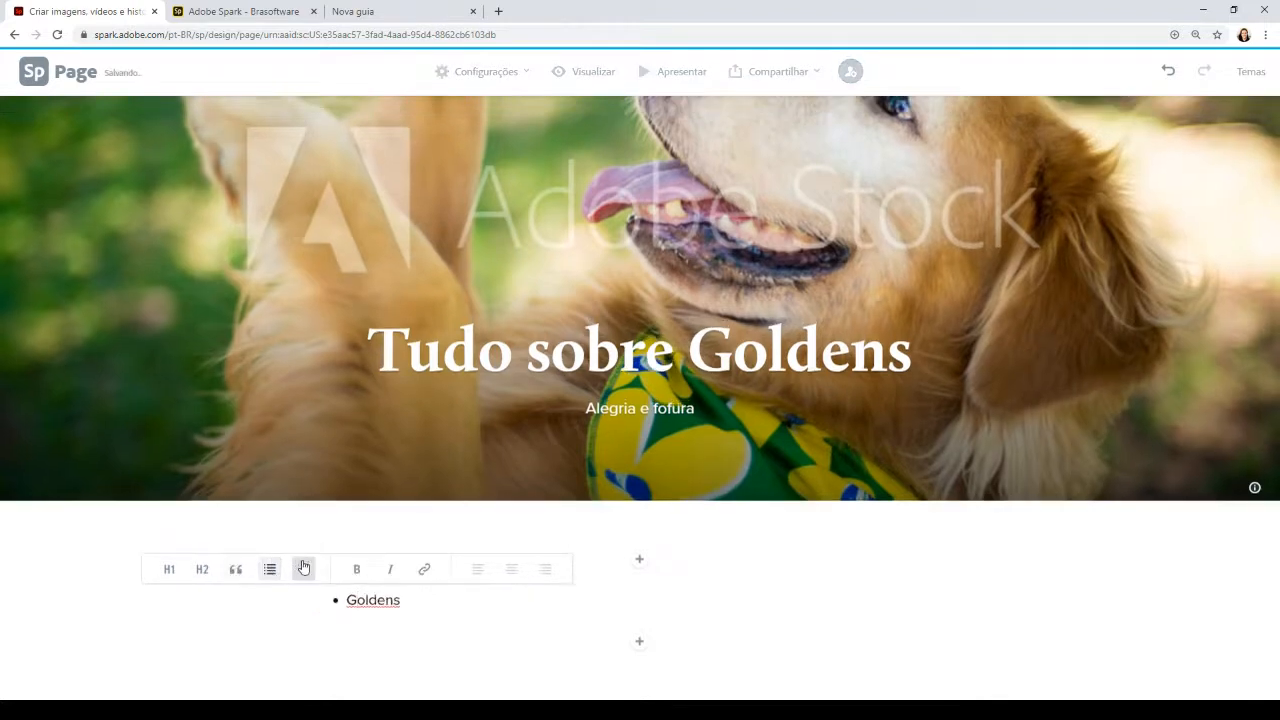
pyautogui.click(303, 568)
pyautogui.click(269, 568)
pyautogui.click(303, 568)
pyautogui.moveTo(400, 604); pyautogui.dragTo(314, 606)
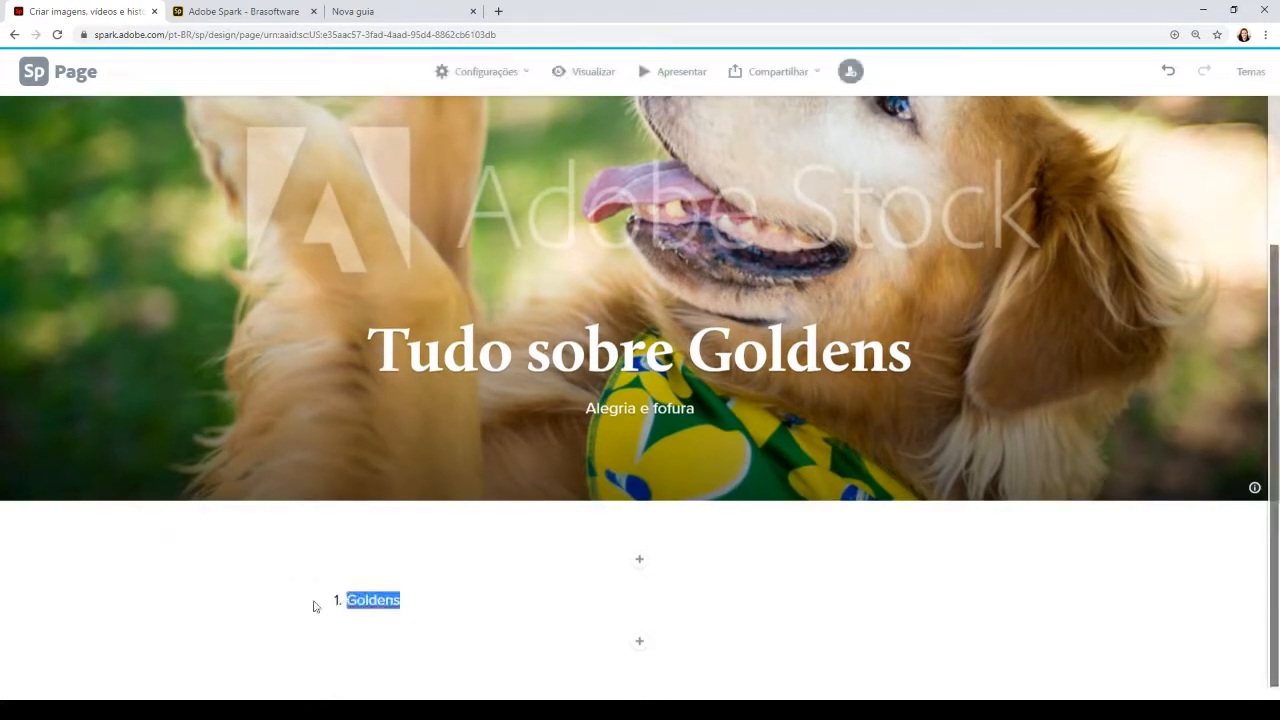
pyautogui.click(376, 568)
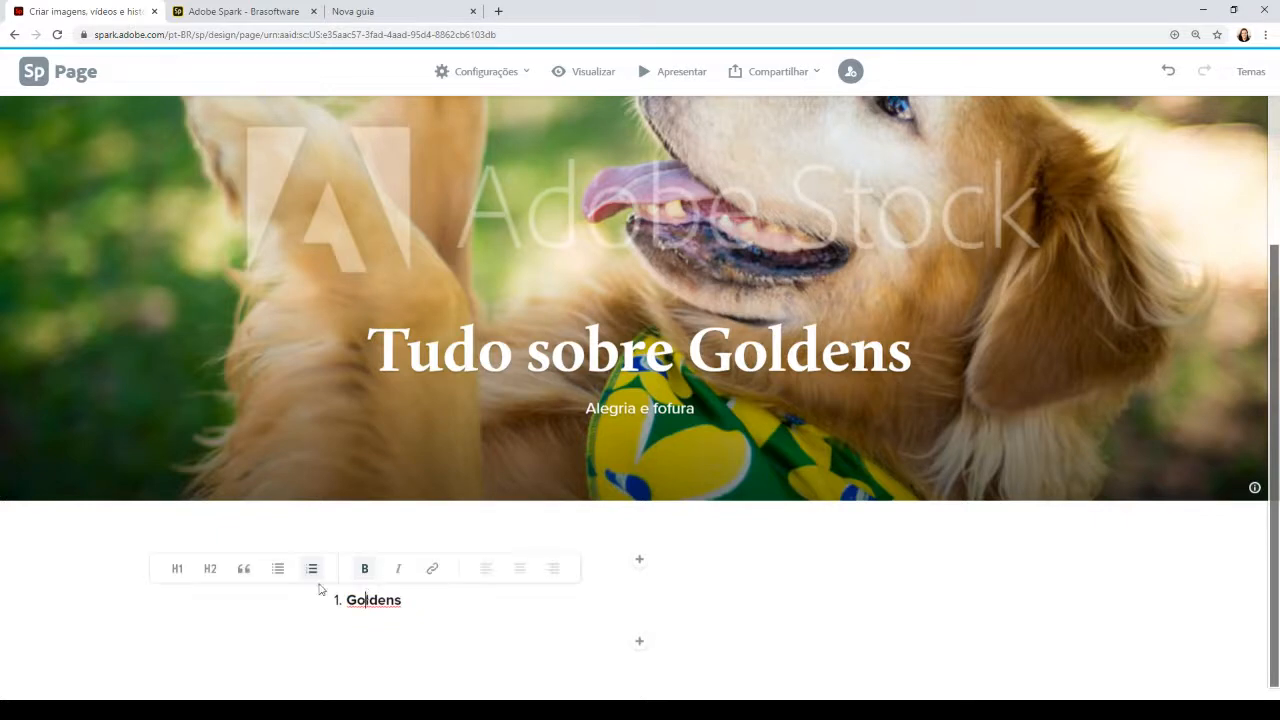
# Format the "Goldens" text as a centered H1 heading
pyautogui.click(206, 570)
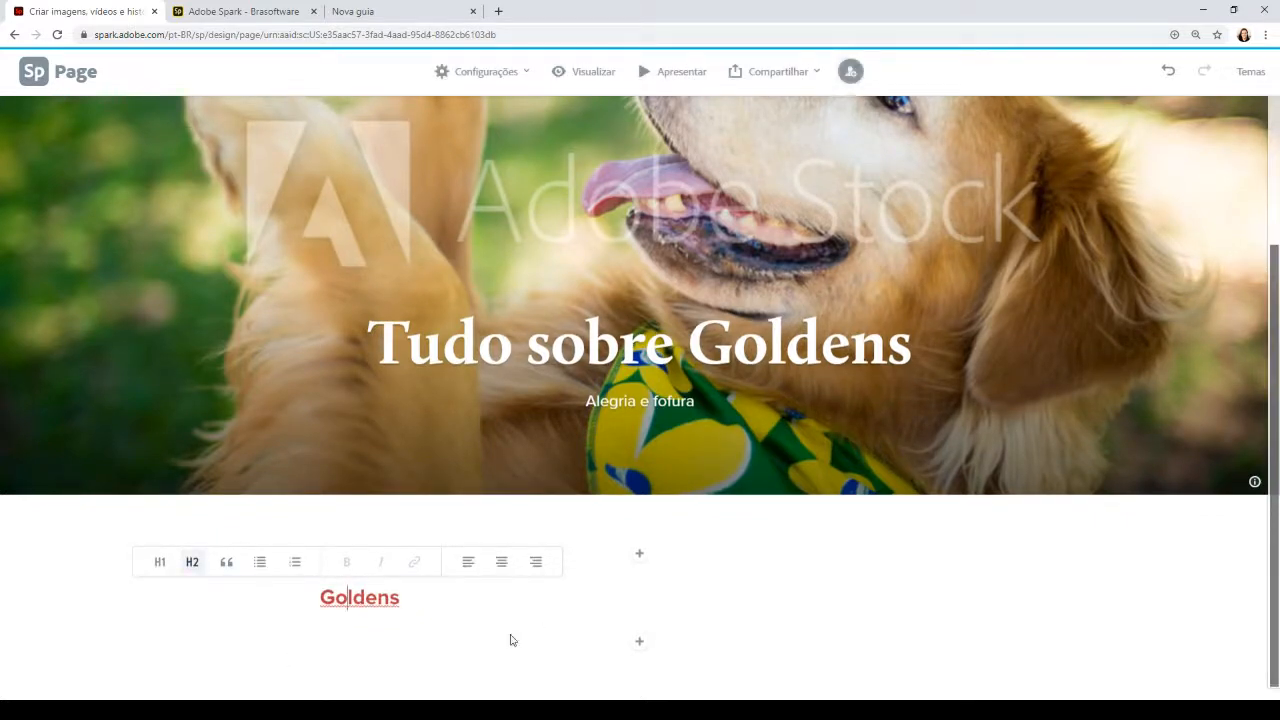
pyautogui.click(504, 568)
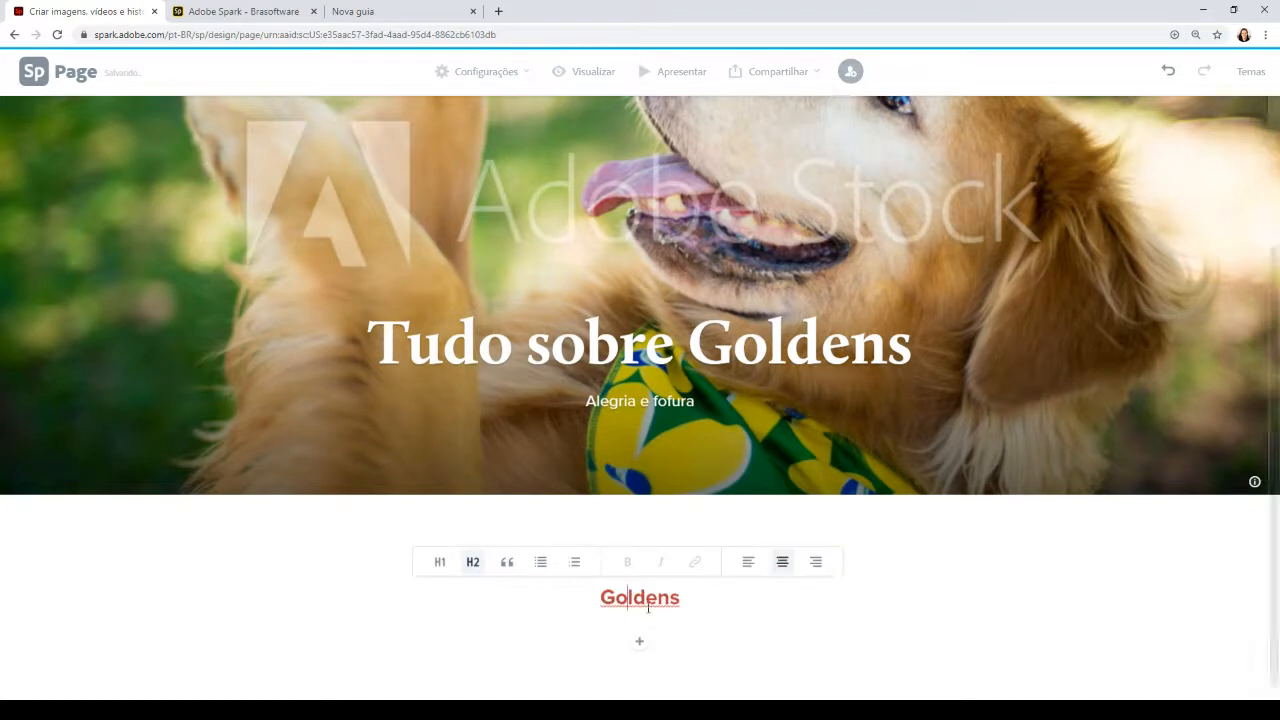
pyautogui.click(439, 562)
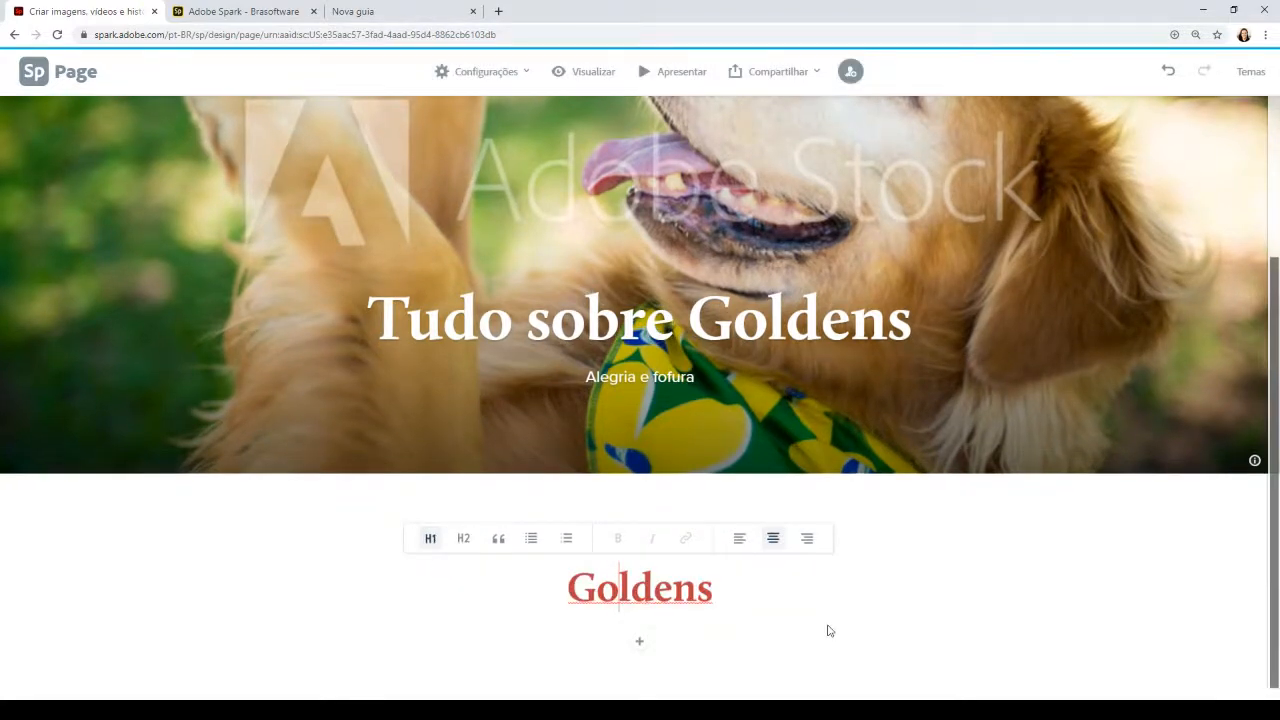
pyautogui.scroll(3, 905, 486)
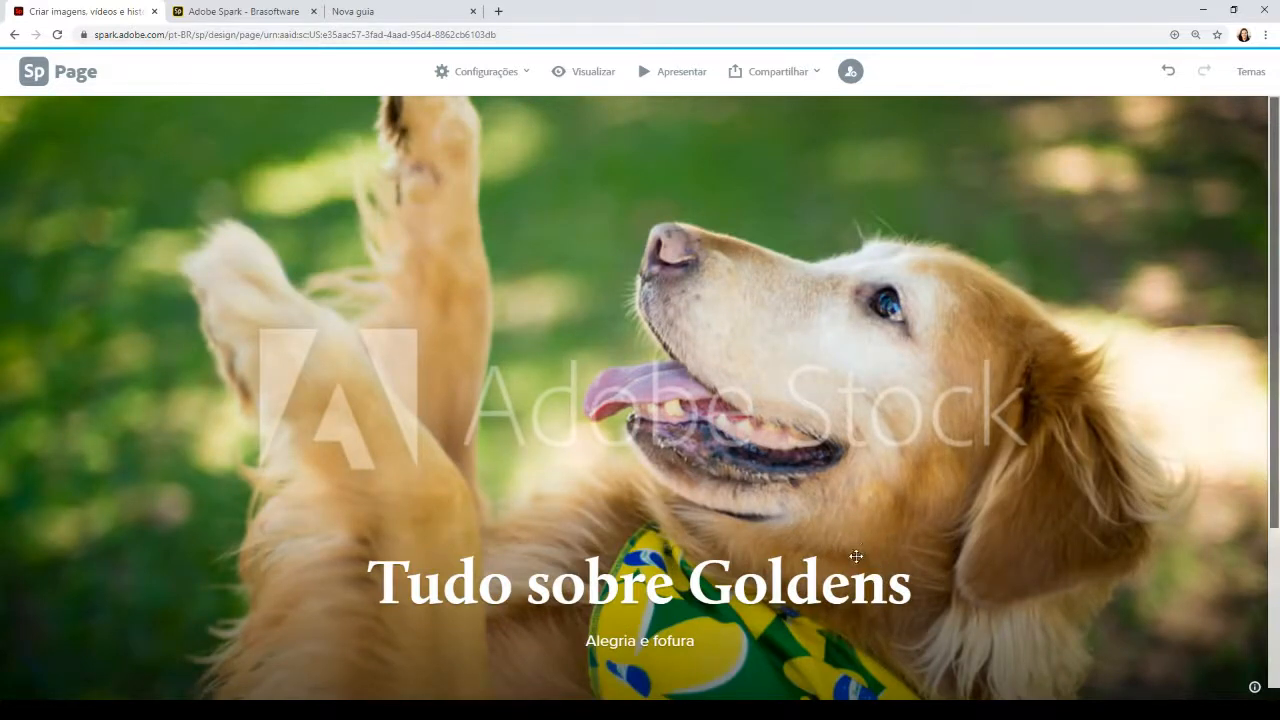
pyautogui.scroll(-3, 857, 567)
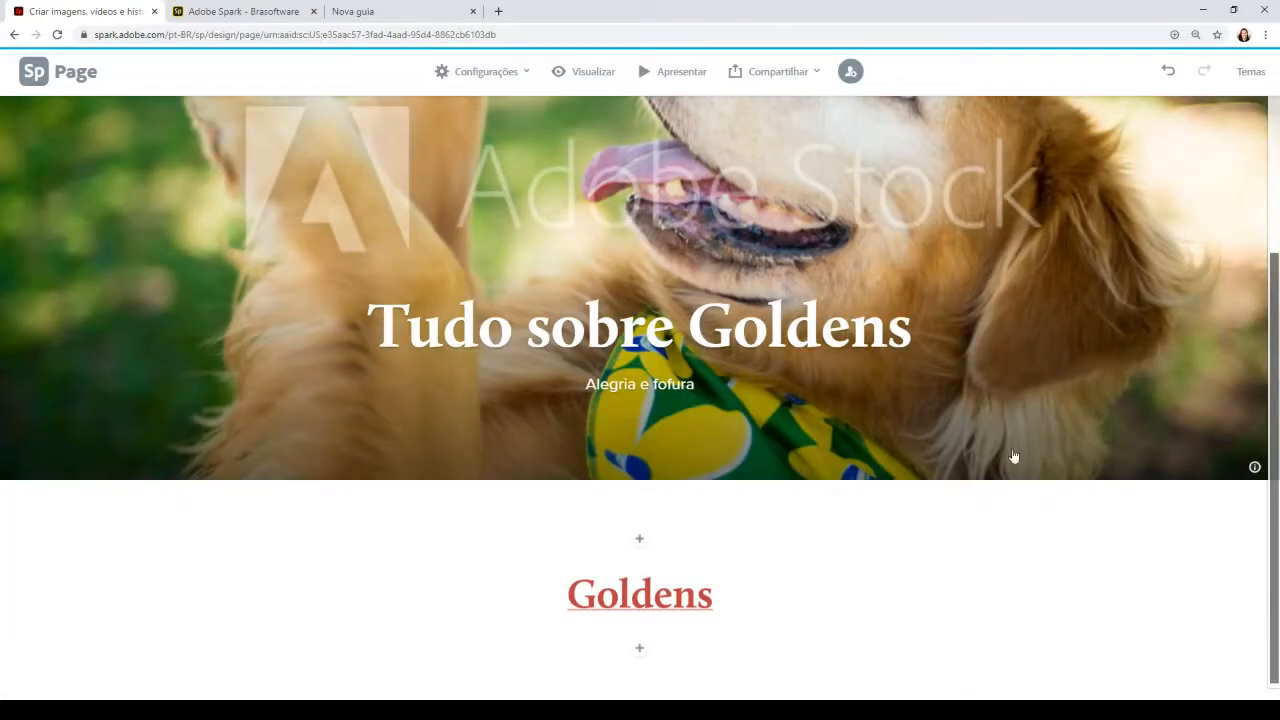
pyautogui.click(640, 648)
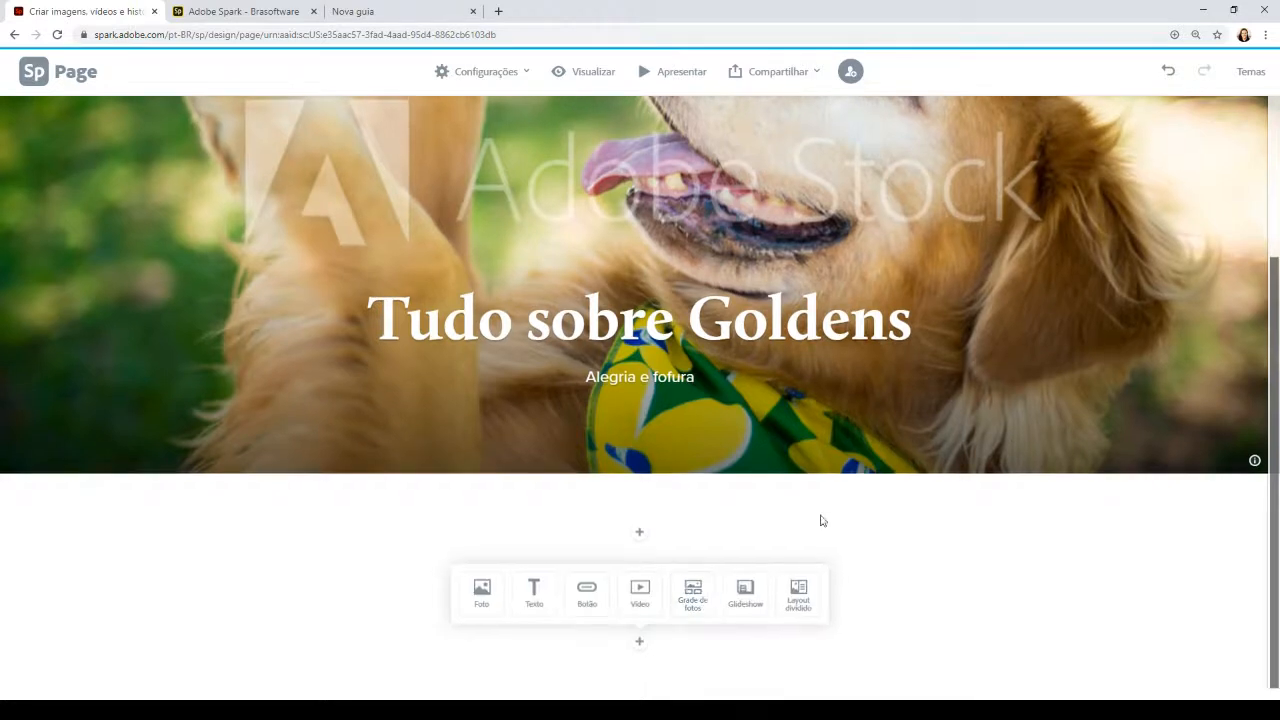
pyautogui.click(925, 533)
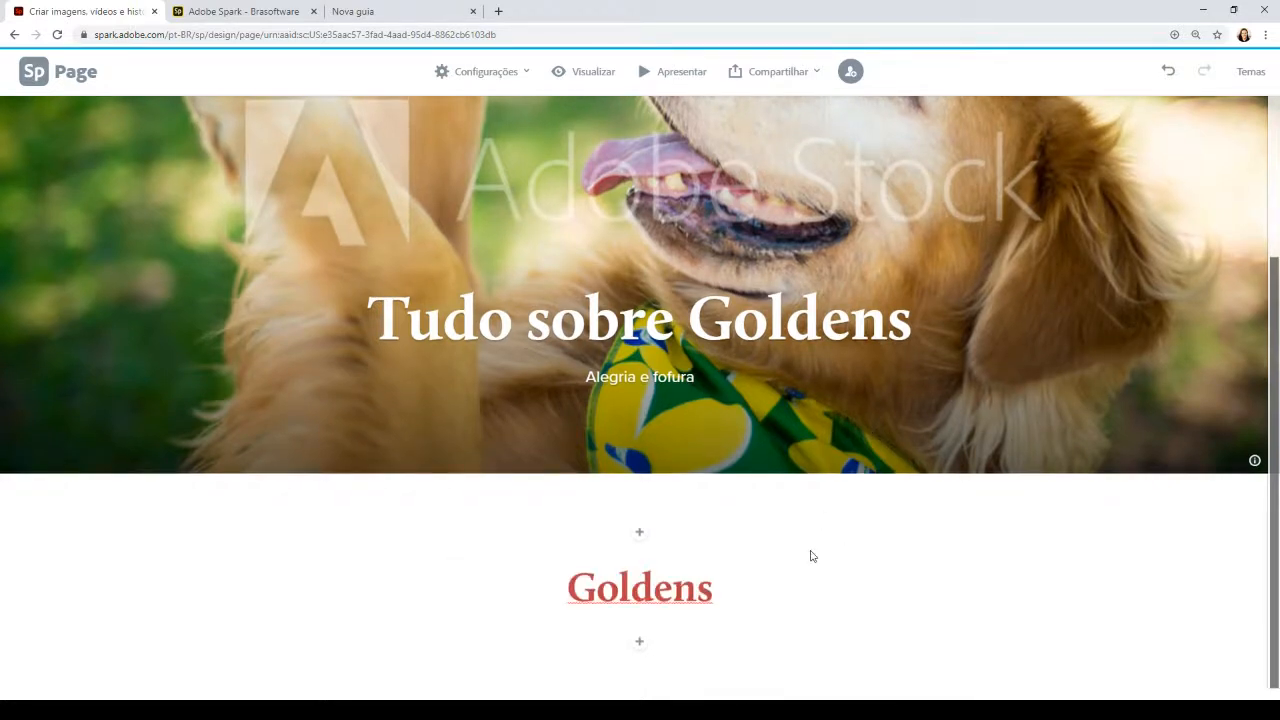
# Apply the Nightcap theme to the page
pyautogui.click(1250, 72)
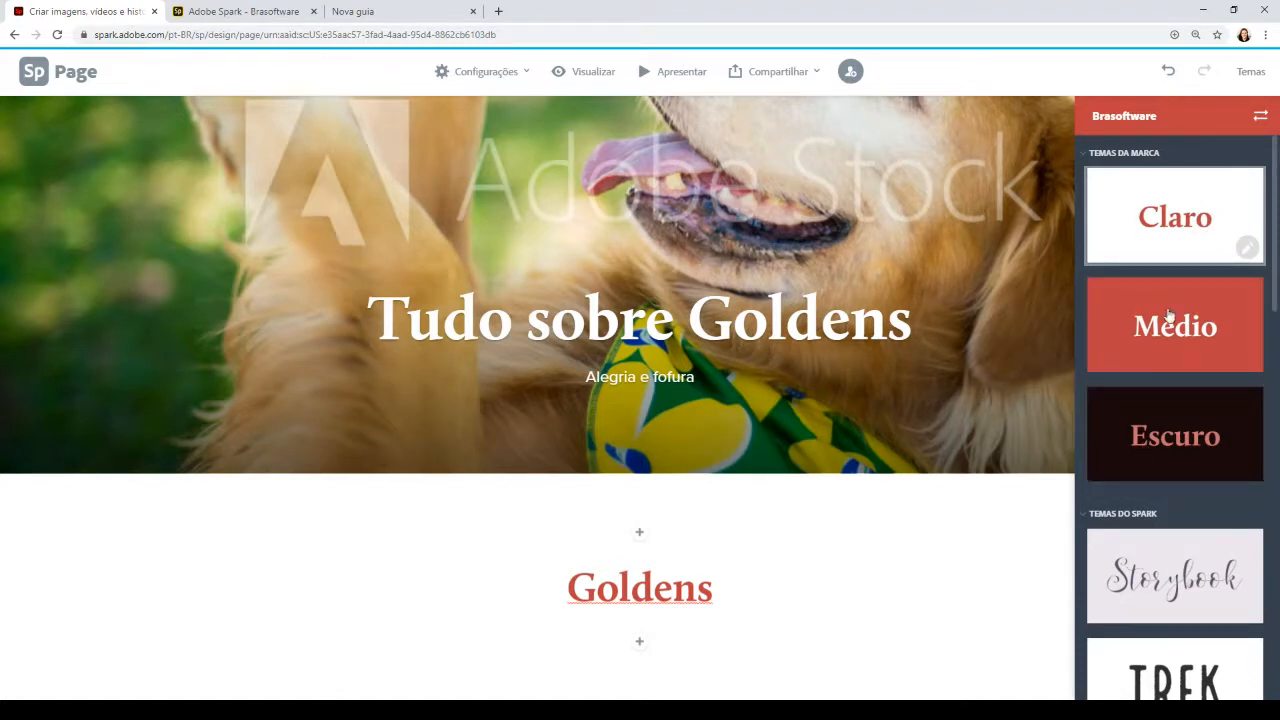
pyautogui.scroll(-5, 1180, 370)
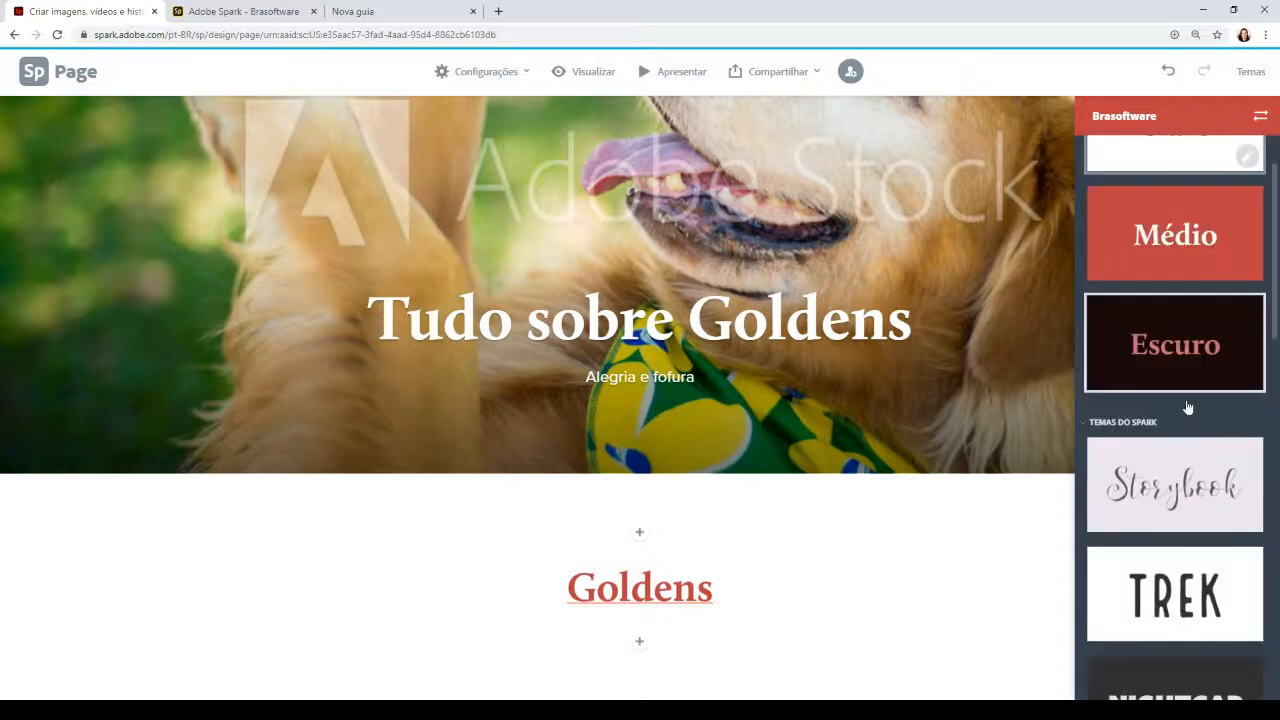
pyautogui.scroll(-7, 1185, 360)
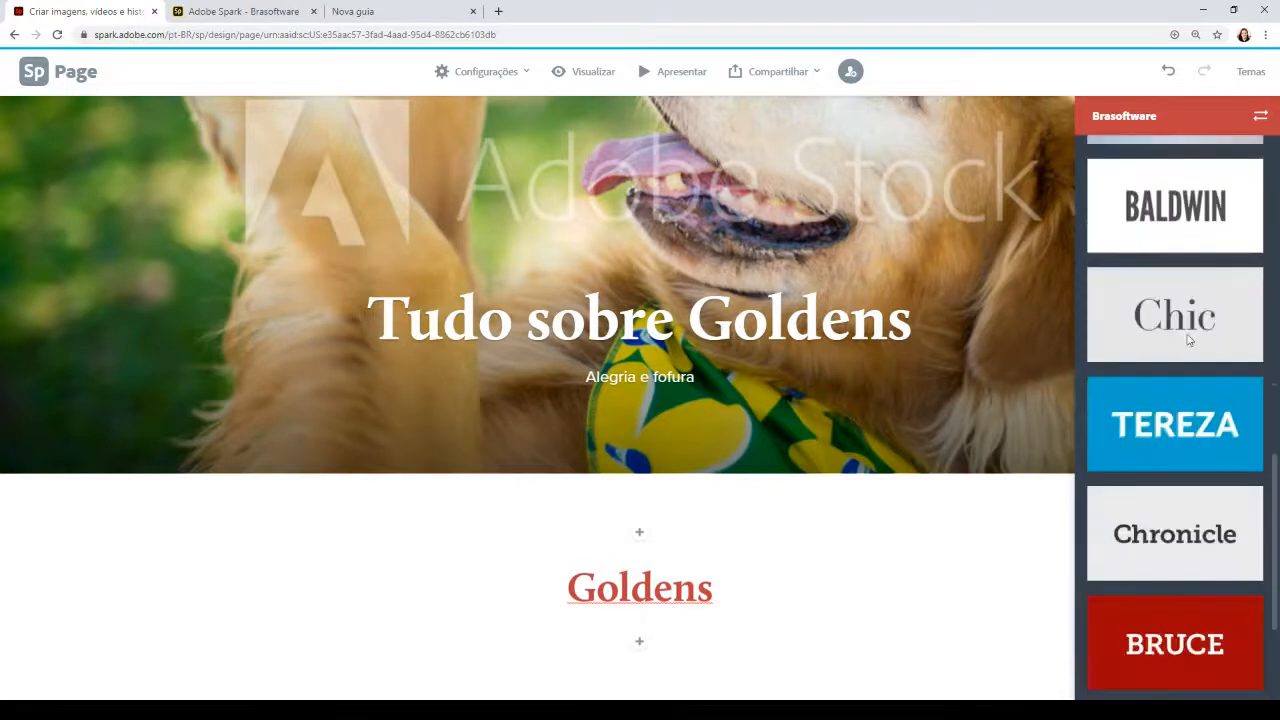
pyautogui.scroll(6, 1180, 420)
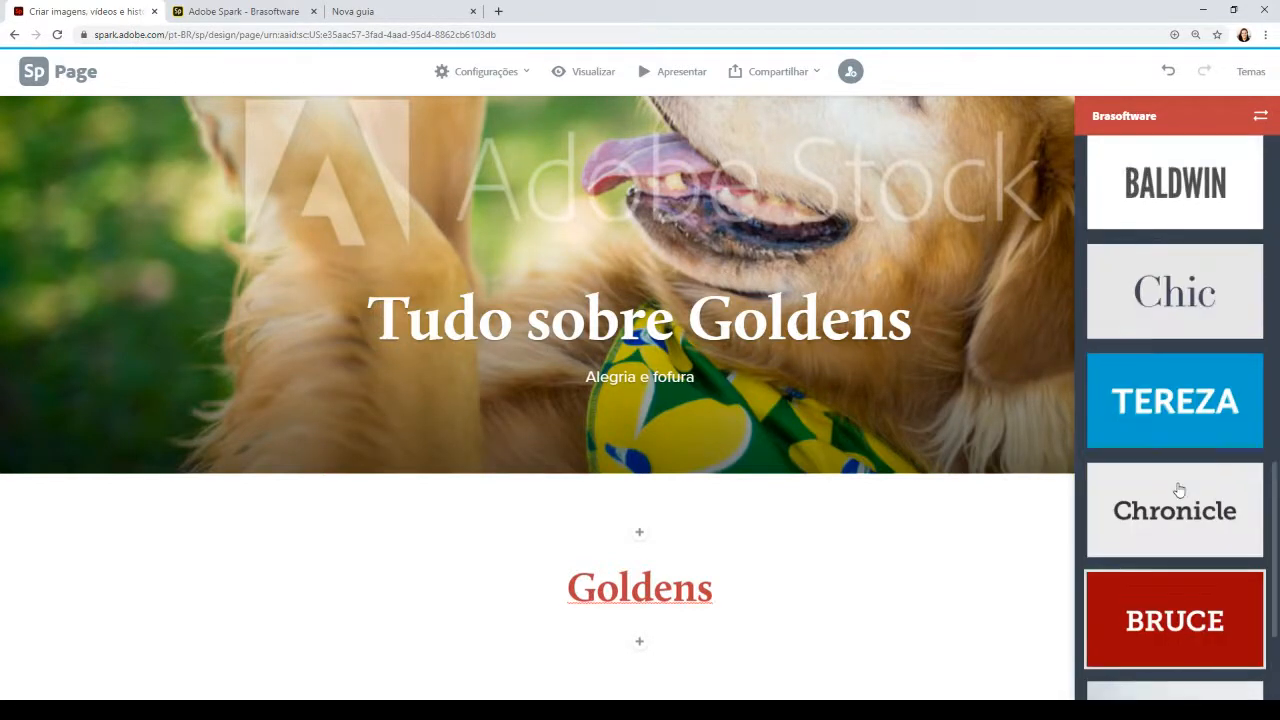
pyautogui.scroll(2, 1166, 383)
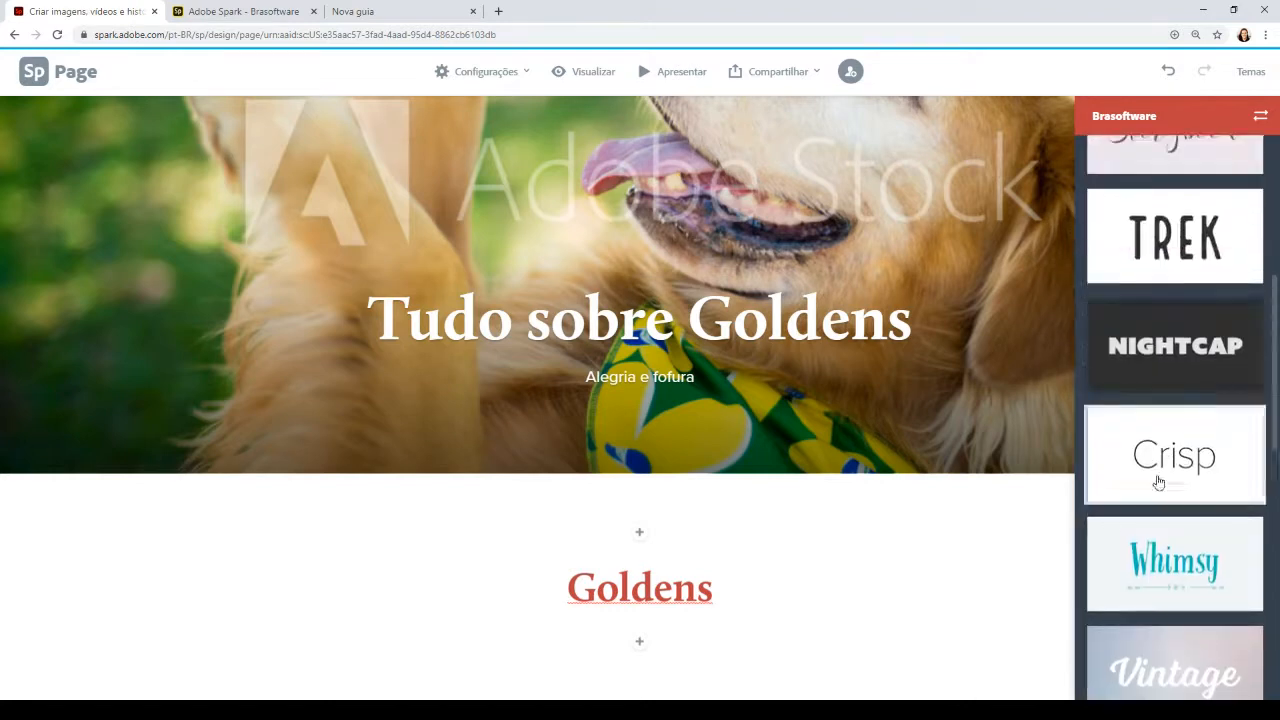
pyautogui.click(1157, 350)
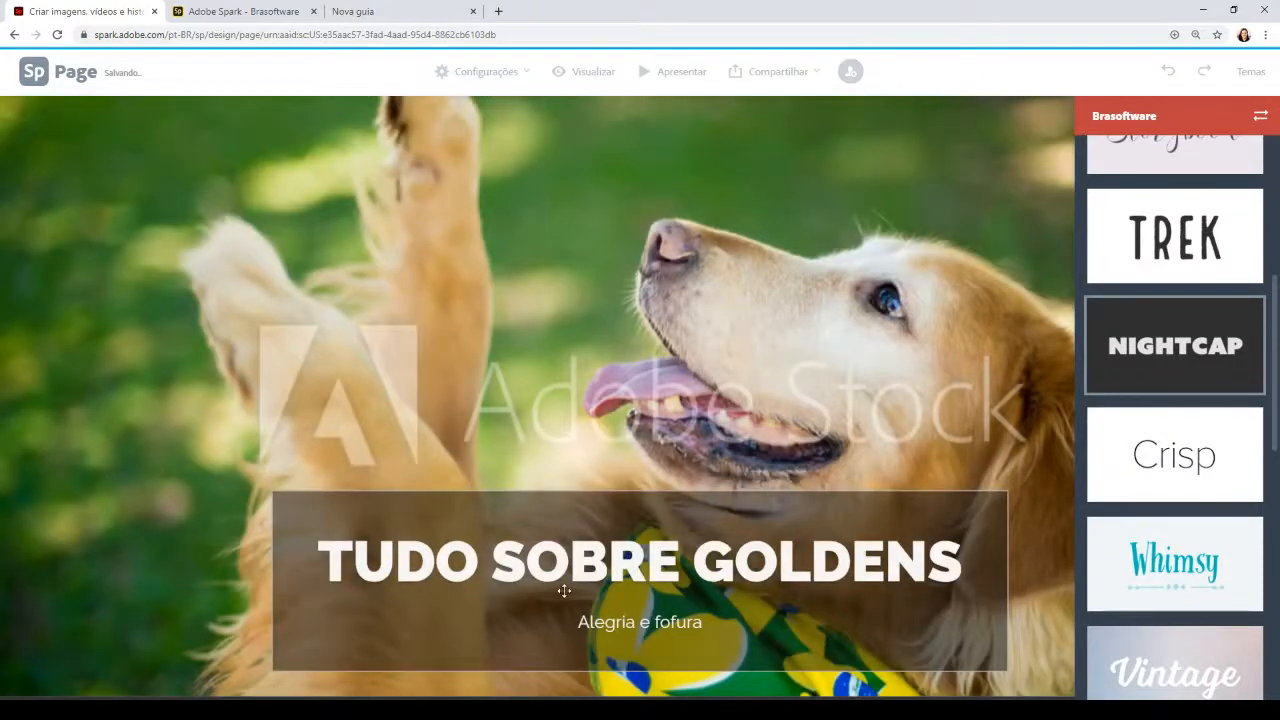
pyautogui.scroll(-3, 564, 591)
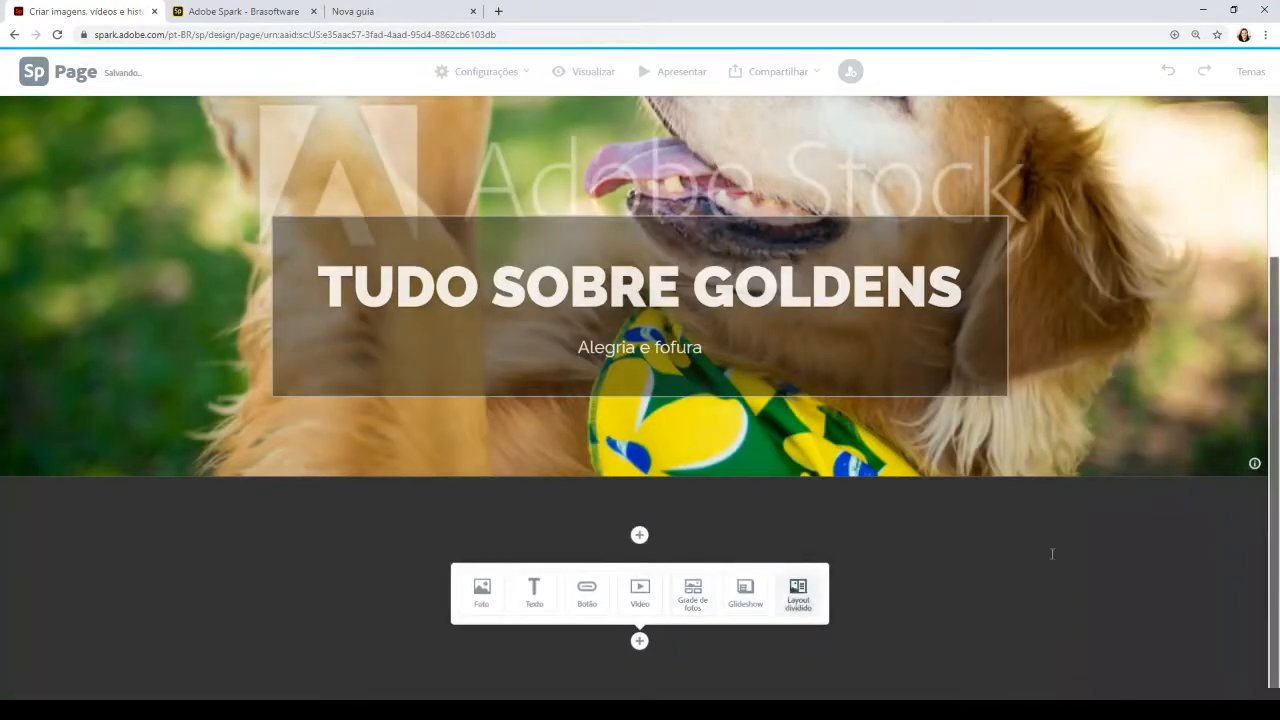
# Switch the page to the Tereza theme
pyautogui.click(1251, 72)
pyautogui.scroll(-5, 1168, 408)
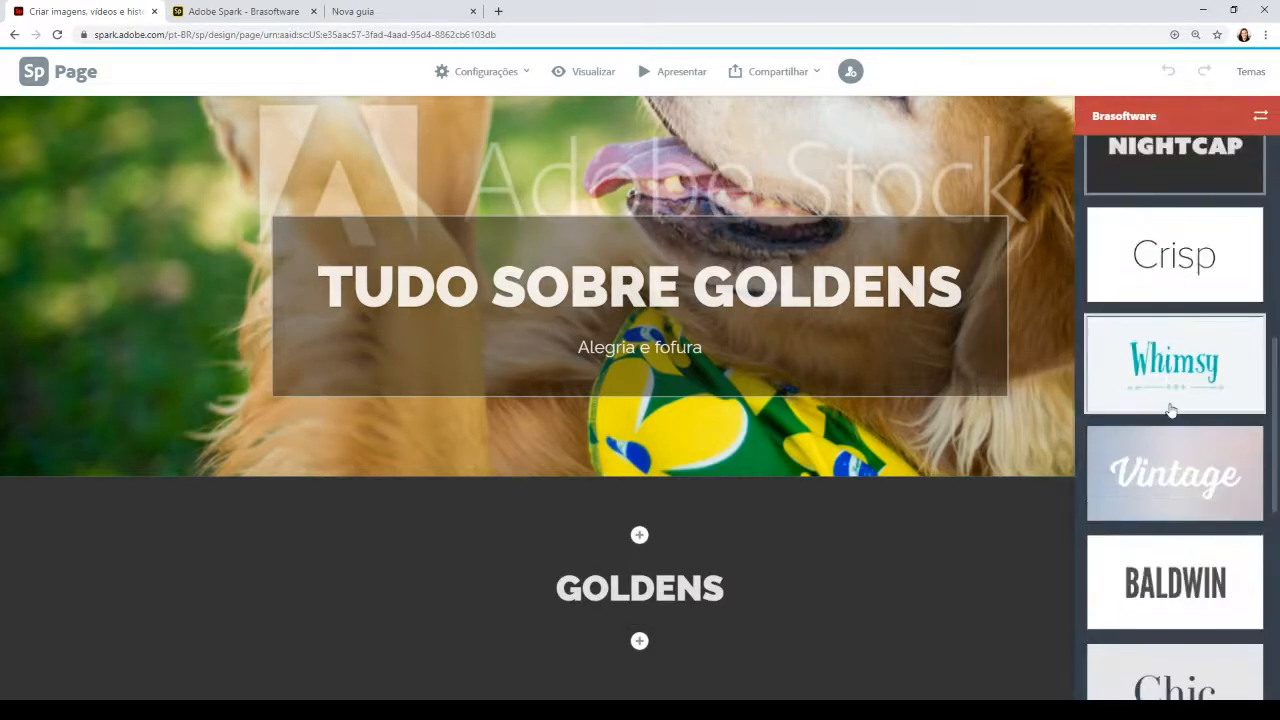
pyautogui.click(1142, 530)
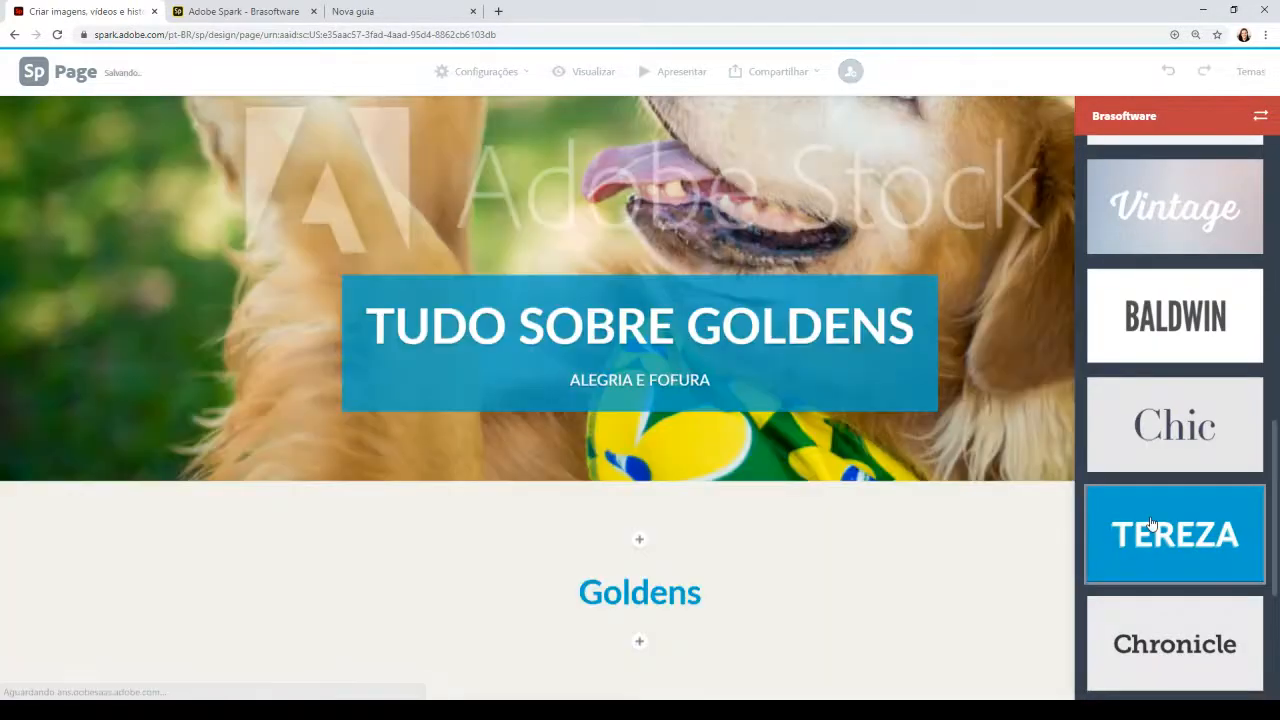
pyautogui.click(827, 456)
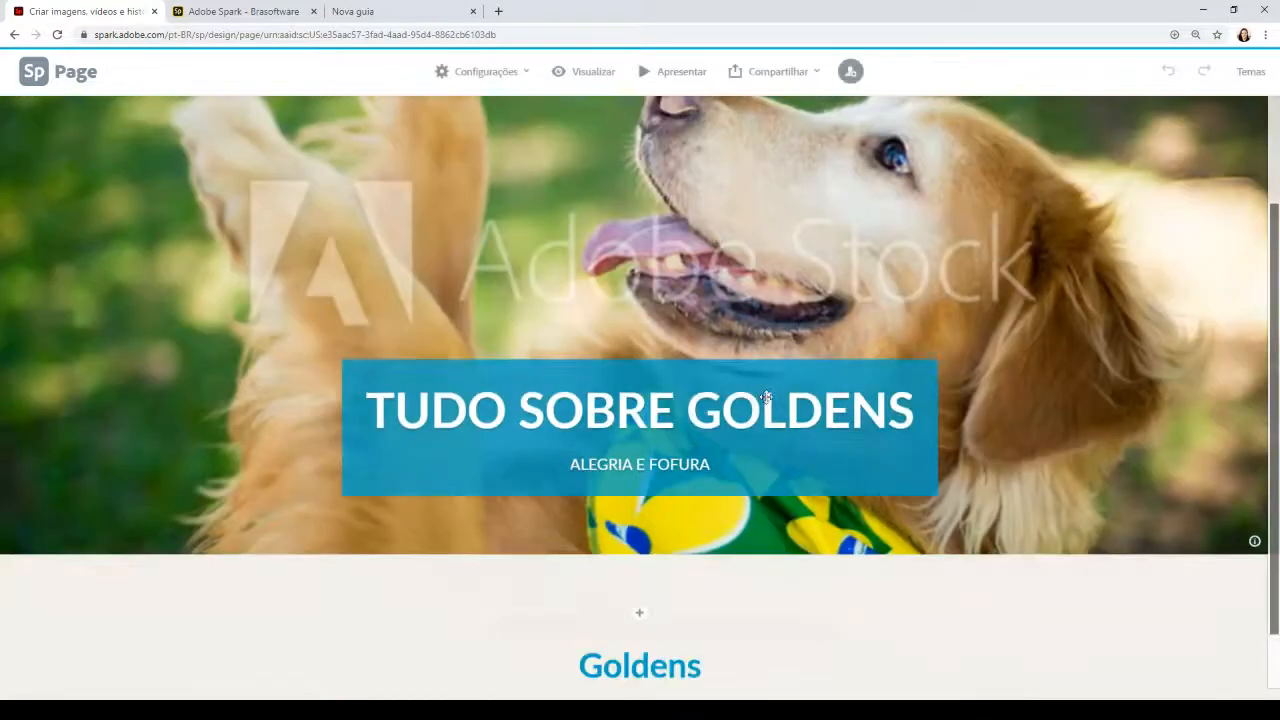
# Insert the Adobe Stock photo of the golden retriever sitting on grass under a tree below the "Goldens" heading
pyautogui.scroll(-1, 690, 470)
pyautogui.click(640, 541)
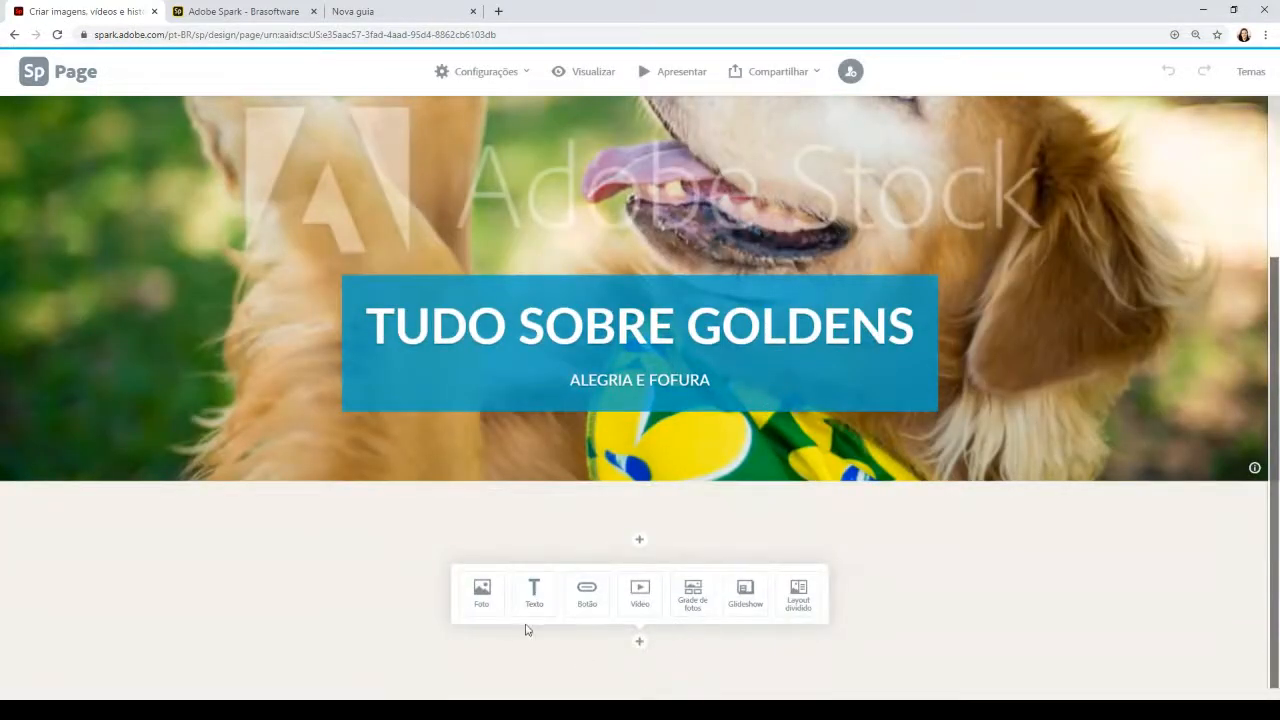
pyautogui.click(481, 595)
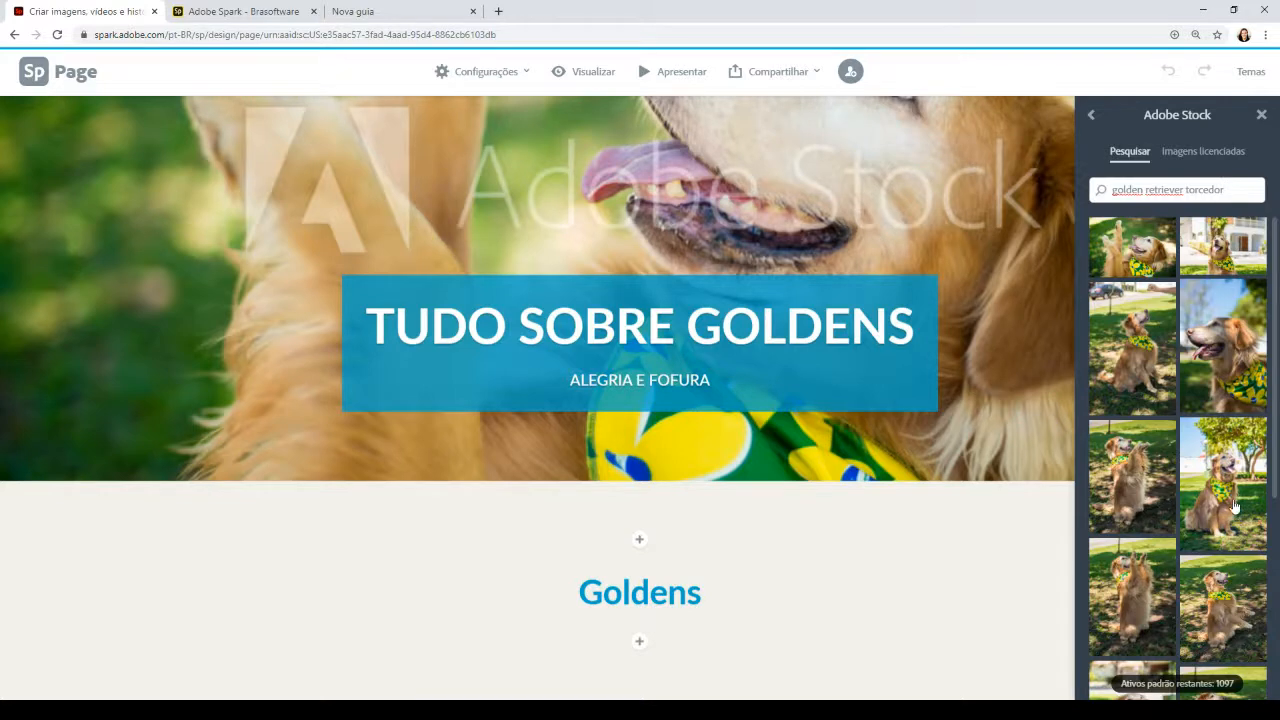
pyautogui.scroll(-5, 1235, 507)
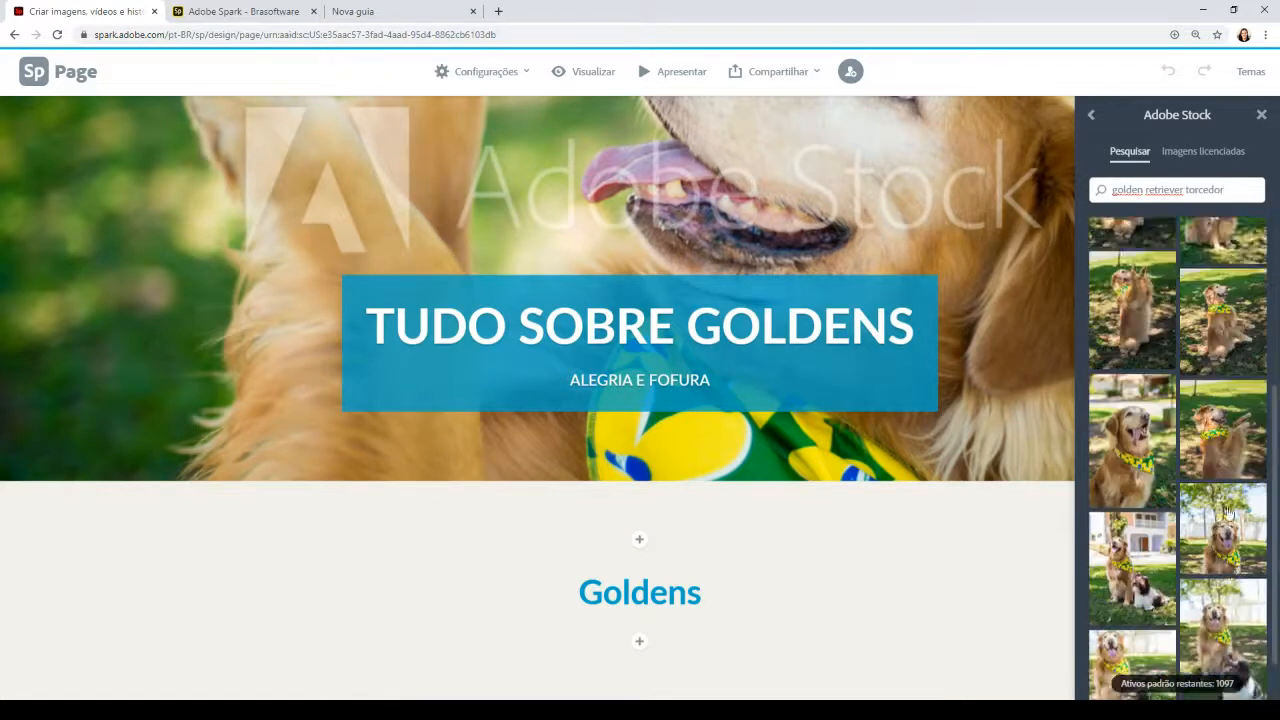
pyautogui.scroll(3, 1226, 511)
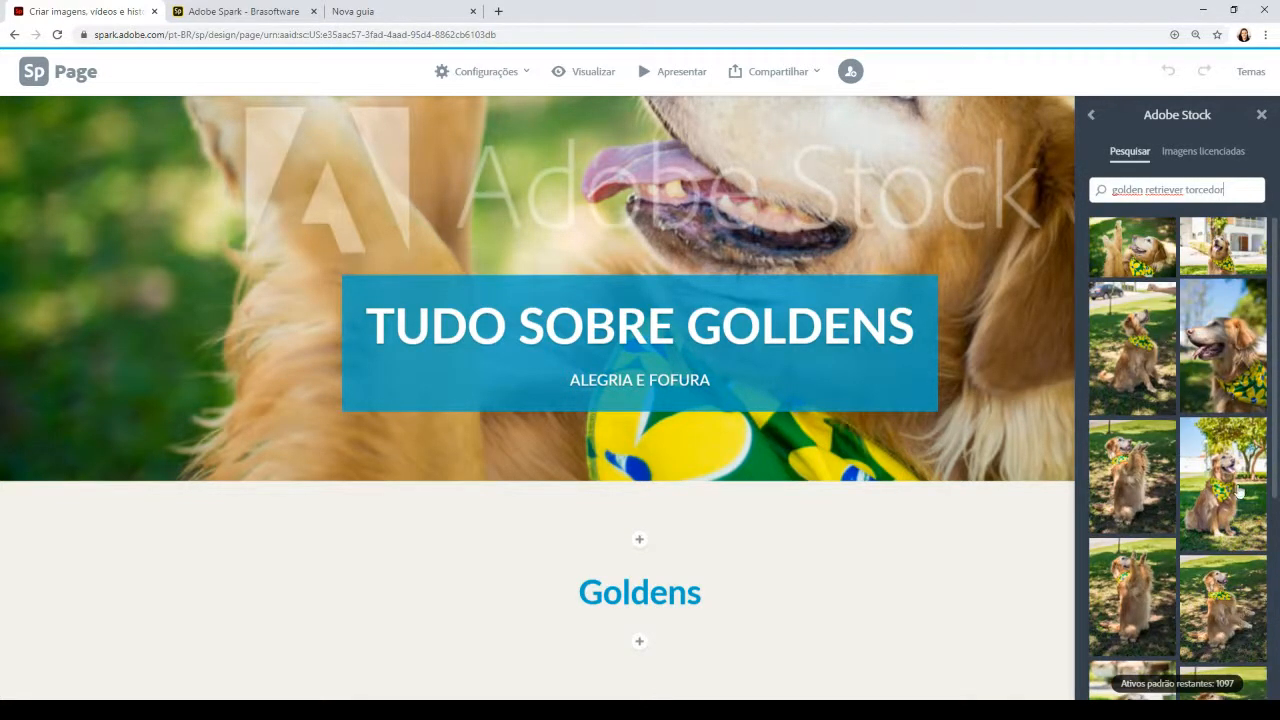
pyautogui.click(1240, 492)
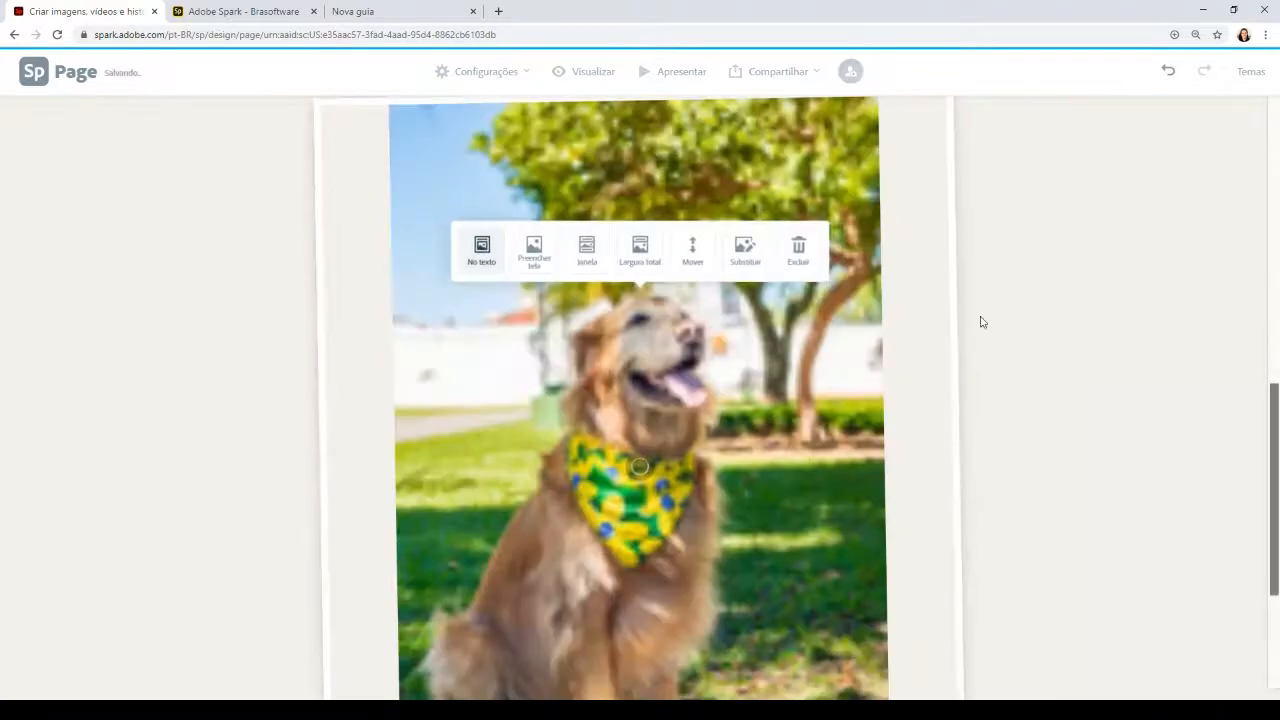
pyautogui.scroll(2, 954, 343)
pyautogui.scroll(-1, 940, 360)
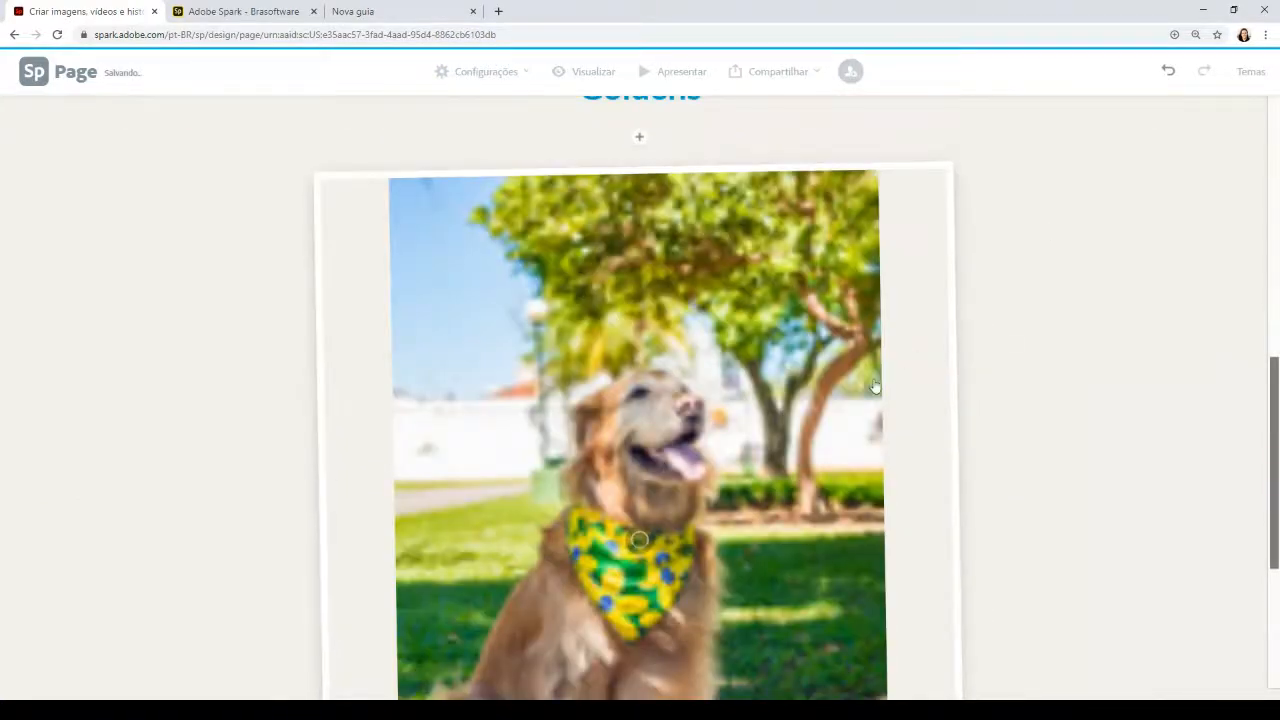
# Try the window, full-width and fill-screen layouts on the sitting dog photo, and return it to the inline layout
pyautogui.click(651, 425)
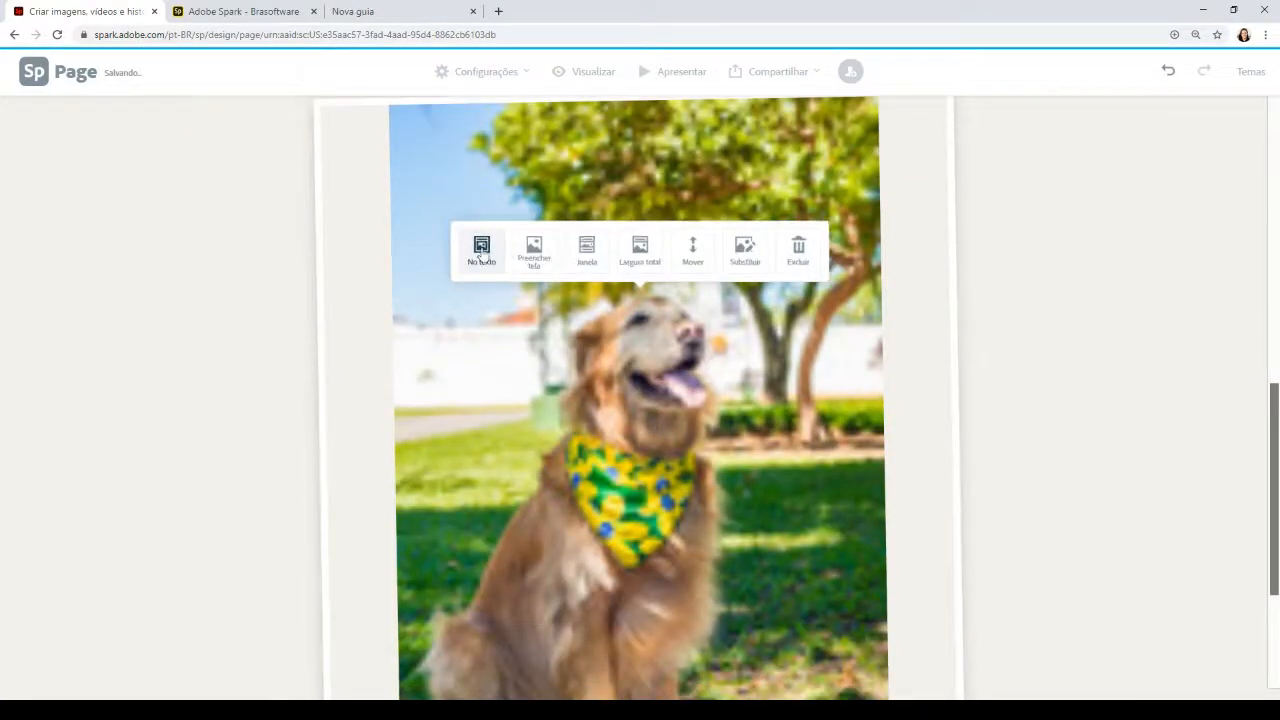
pyautogui.click(587, 252)
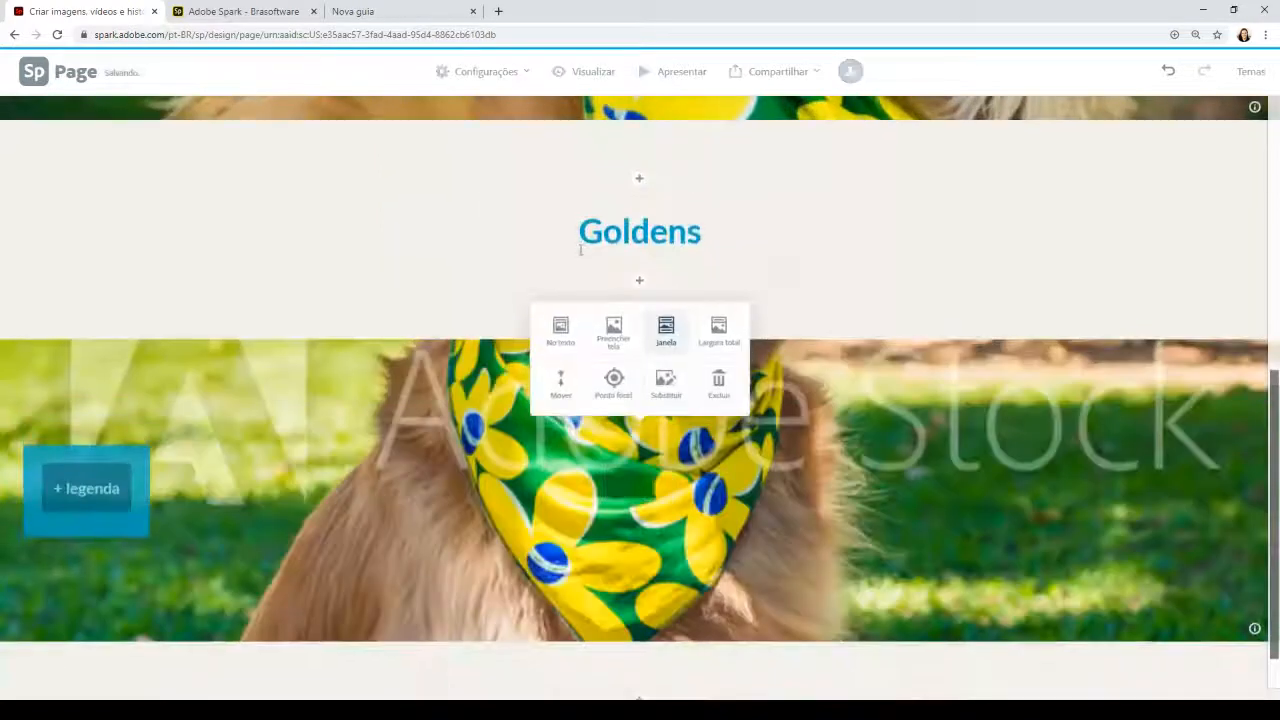
pyautogui.click(725, 334)
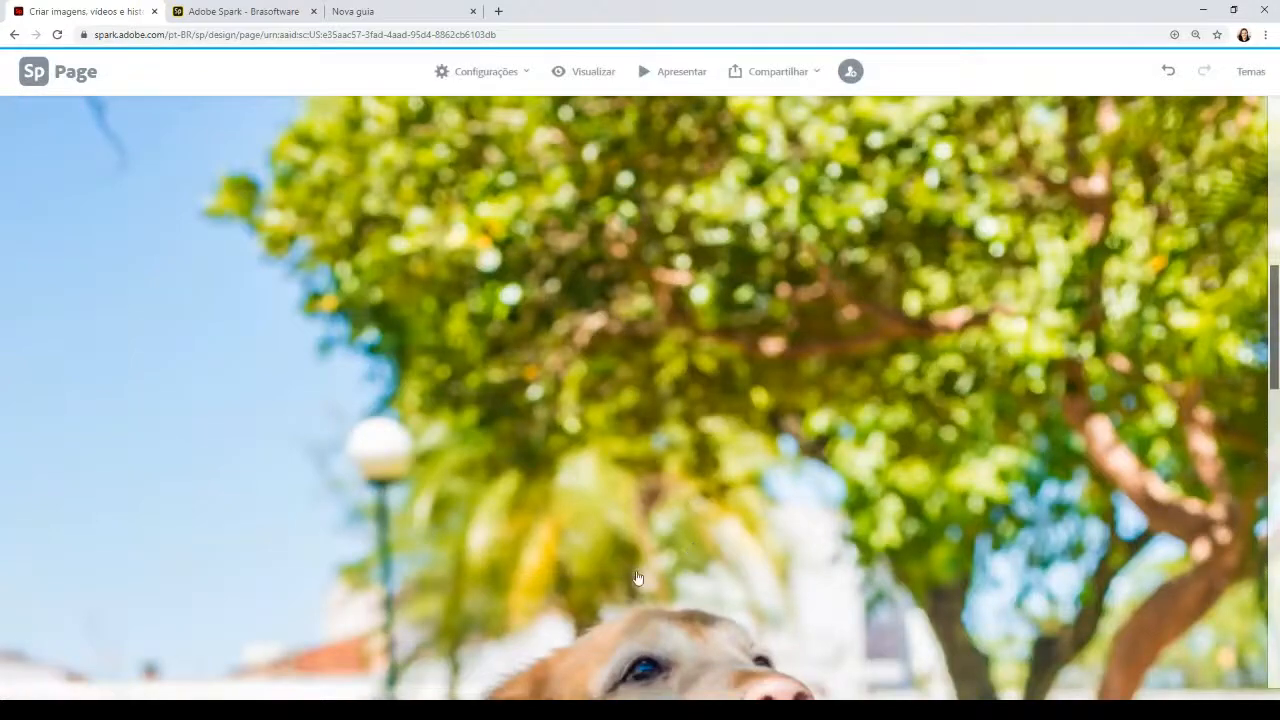
pyautogui.click(654, 566)
pyautogui.click(535, 550)
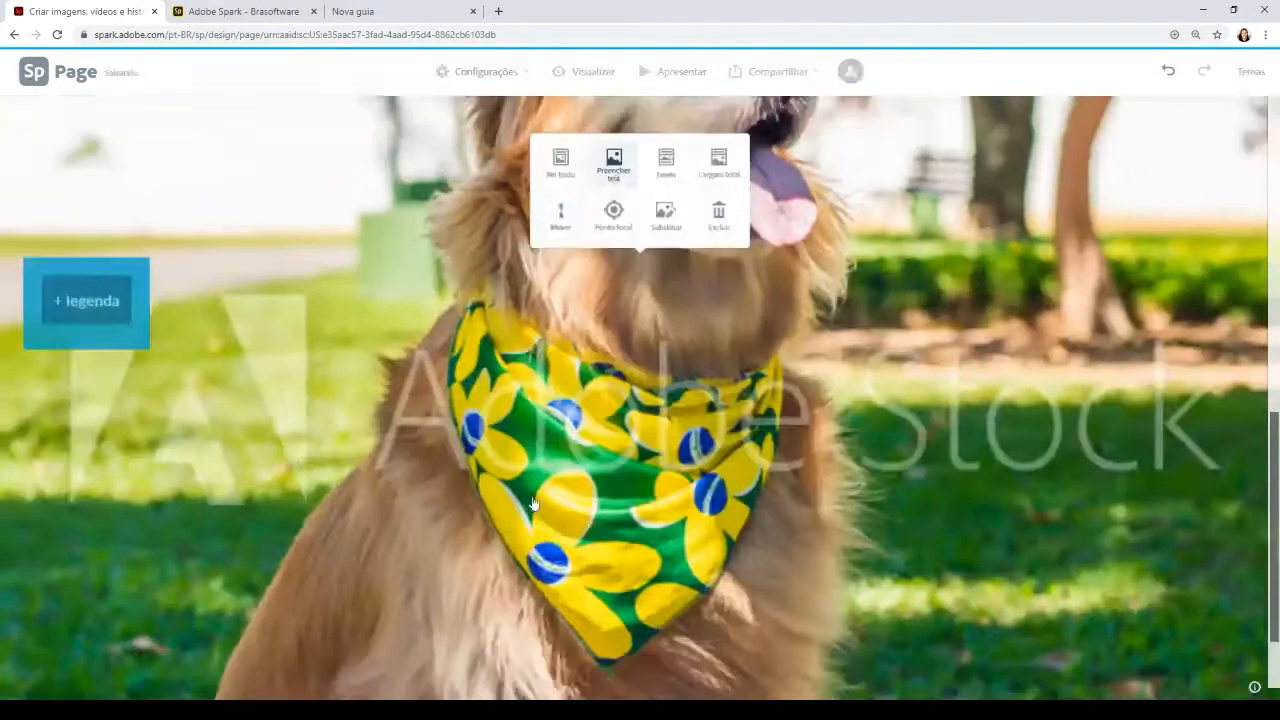
pyautogui.click(562, 165)
pyautogui.scroll(1, 1003, 363)
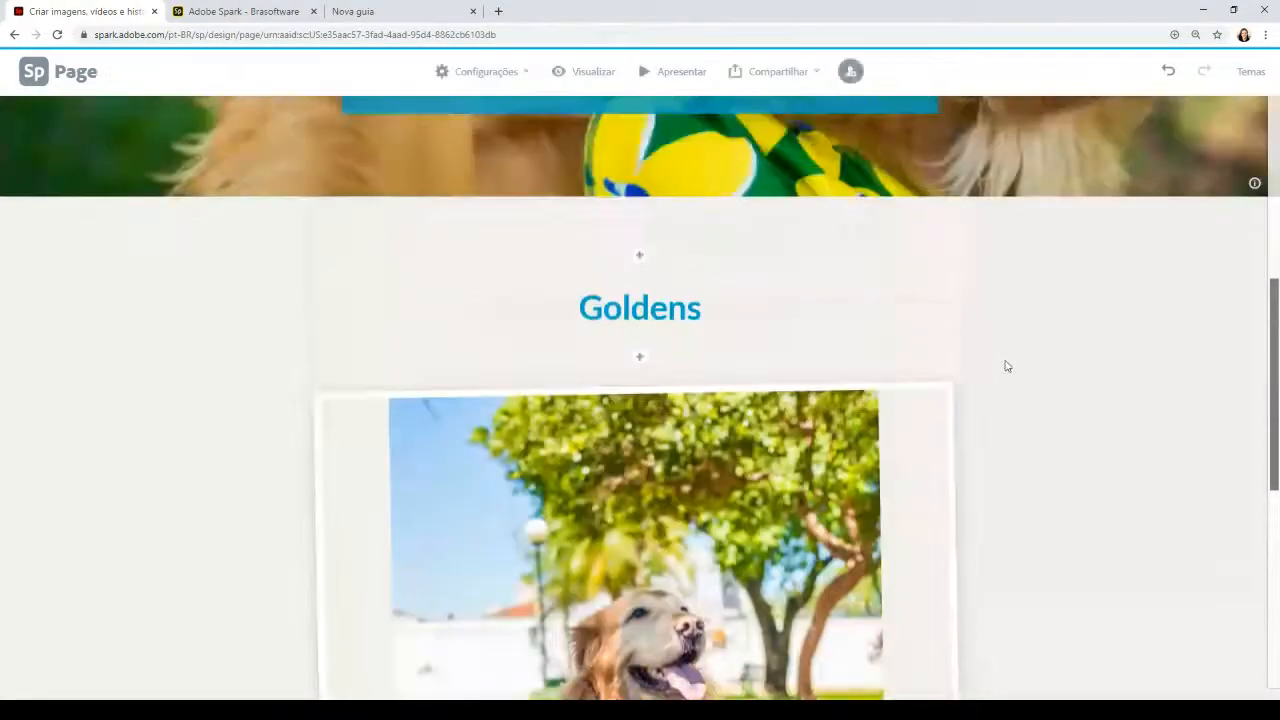
pyautogui.scroll(-6, 1000, 371)
pyautogui.scroll(5, 994, 374)
pyautogui.scroll(-2, 1034, 197)
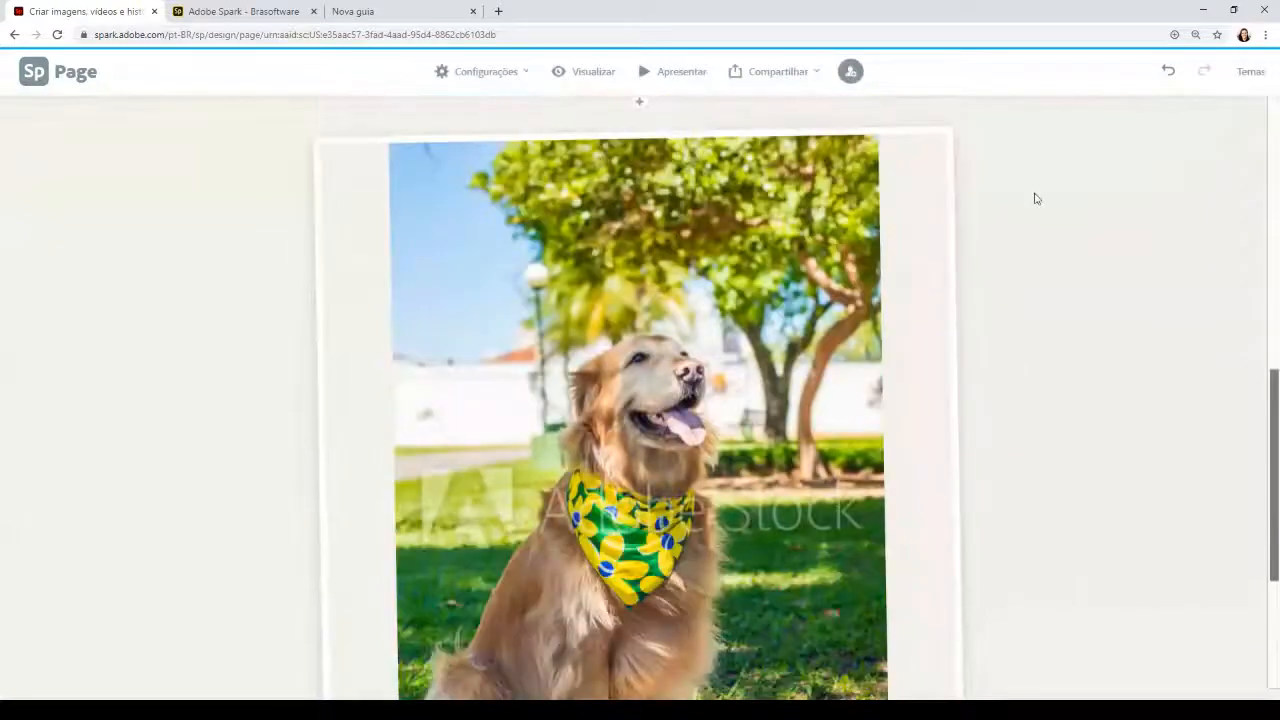
# Change the page theme to Chic
pyautogui.scroll(4, 975, 293)
pyautogui.click(1251, 72)
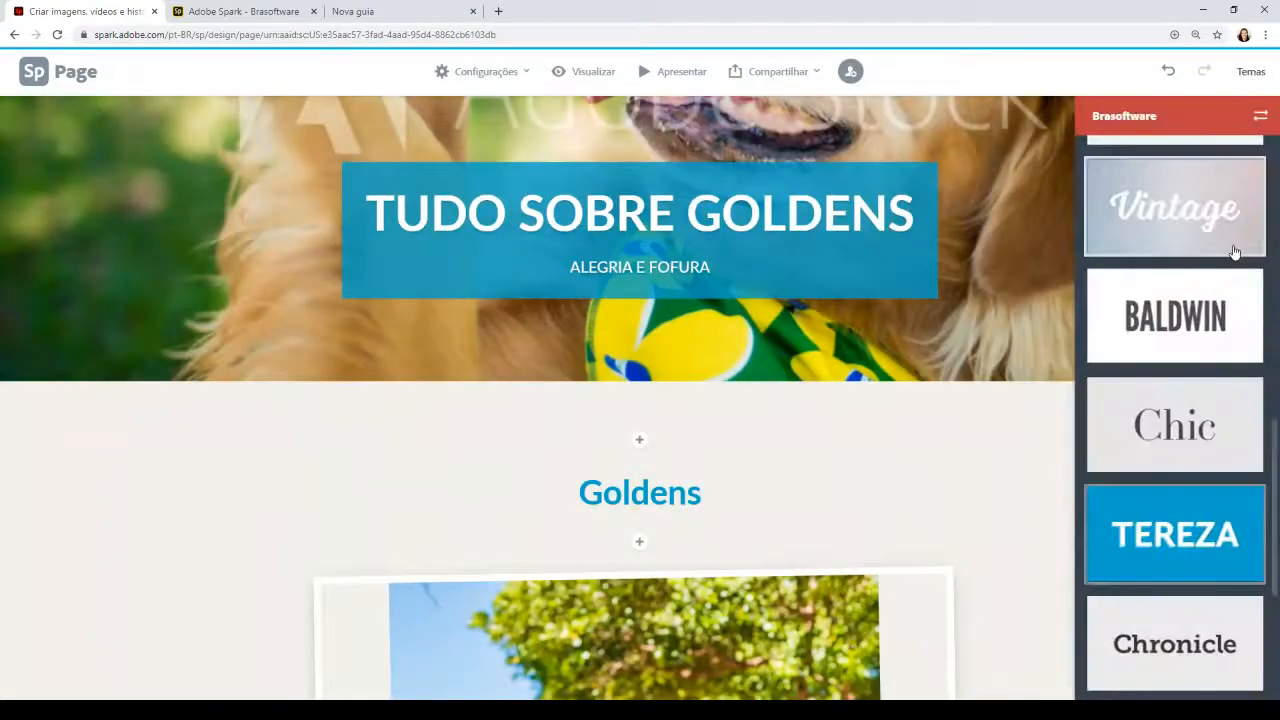
pyautogui.click(1185, 410)
# Add a split layout section below the sitting dog photo
pyautogui.scroll(-6, 1000, 430)
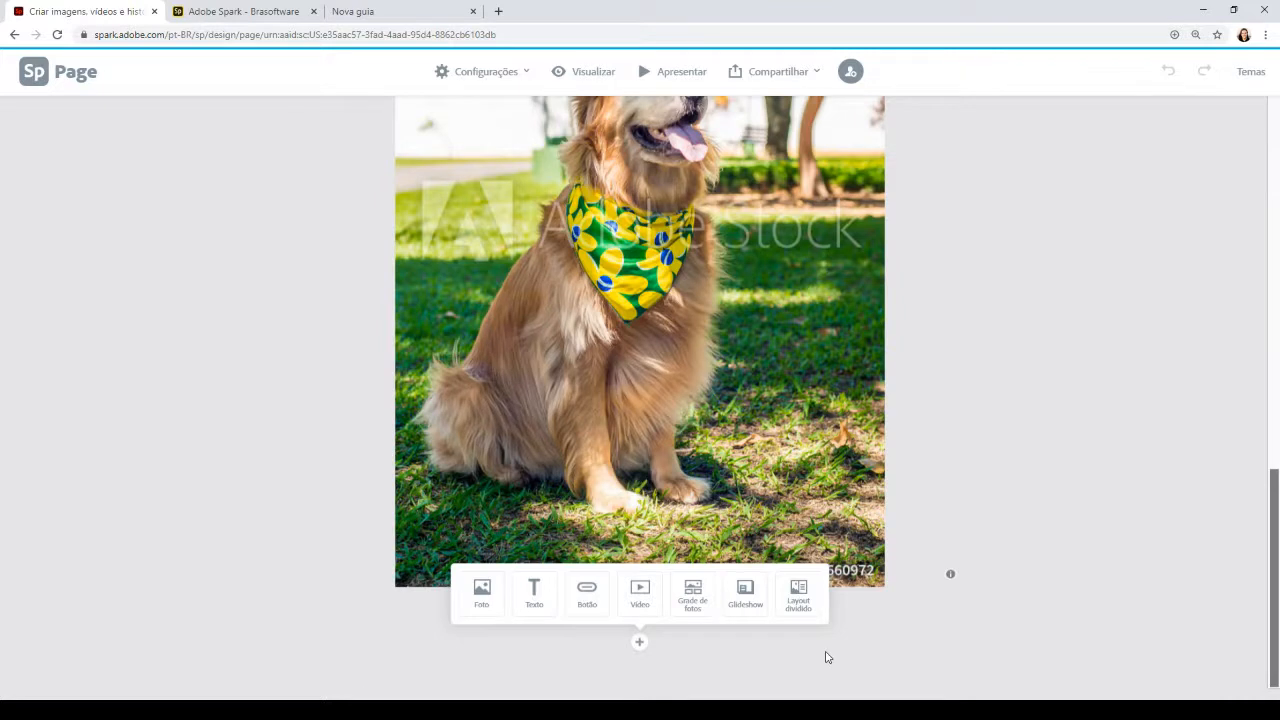
pyautogui.click(797, 603)
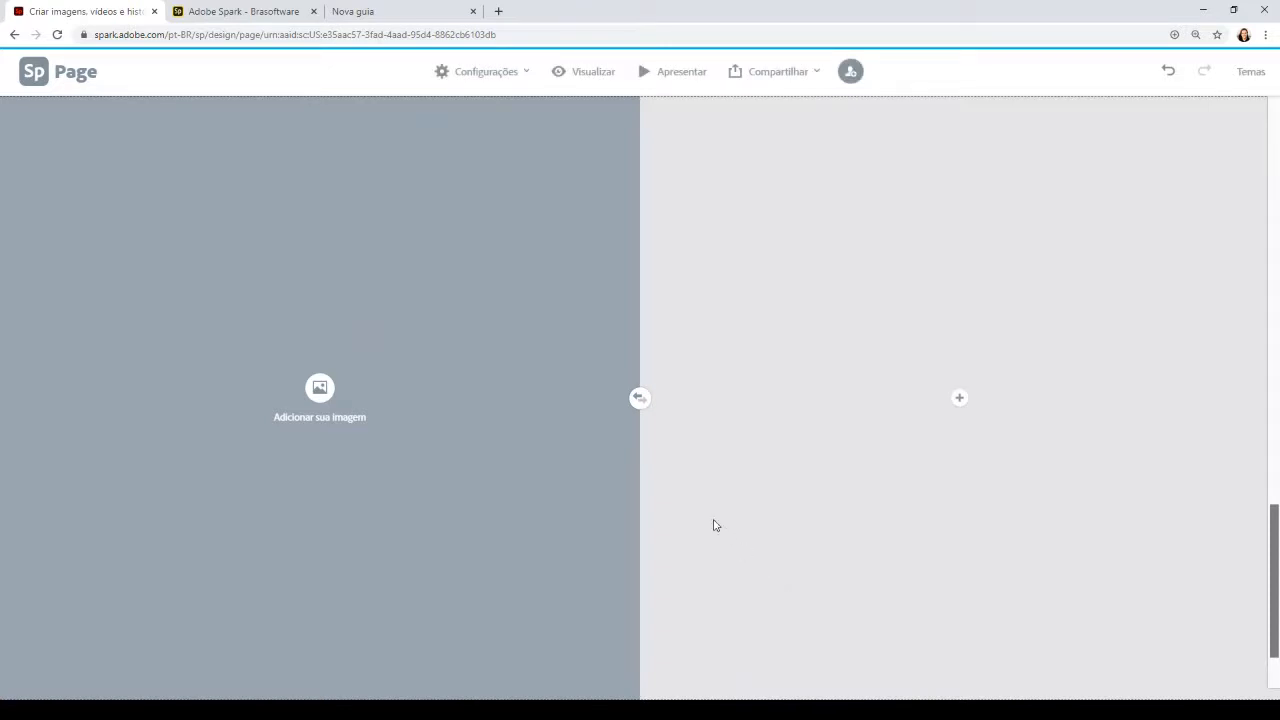
pyautogui.scroll(2, 590, 575)
pyautogui.scroll(-3, 634, 543)
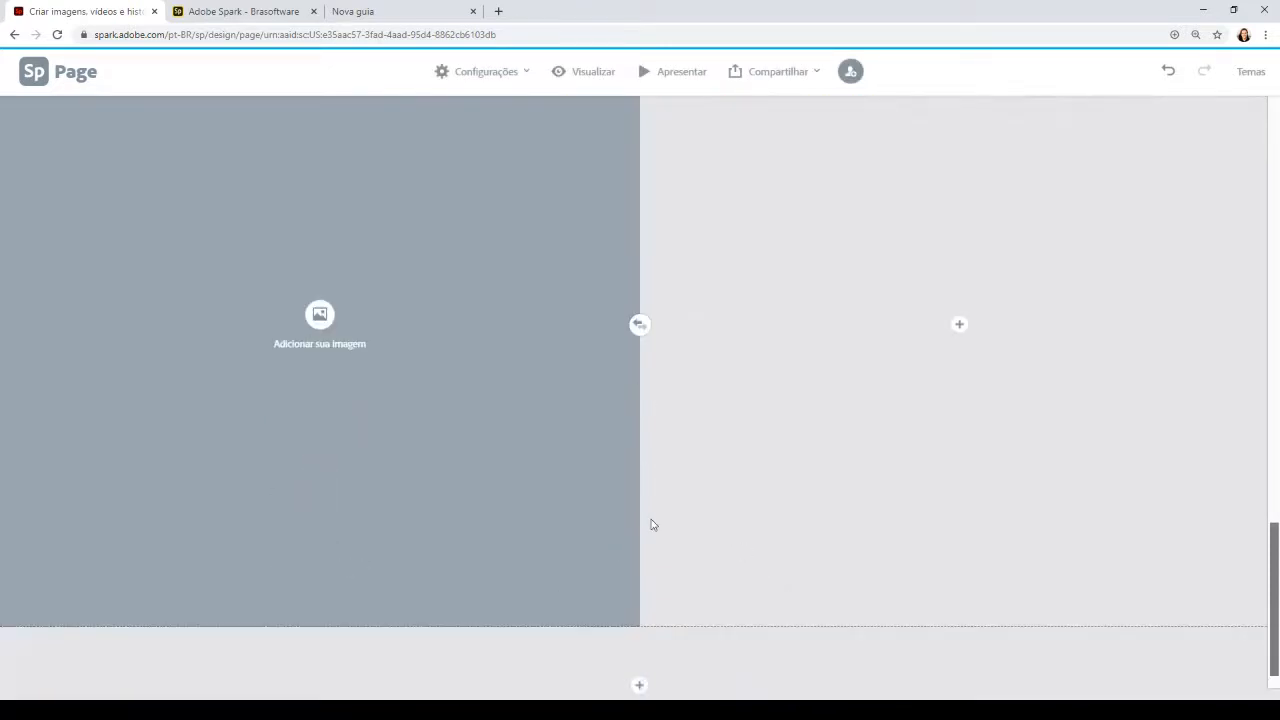
pyautogui.scroll(3, 707, 314)
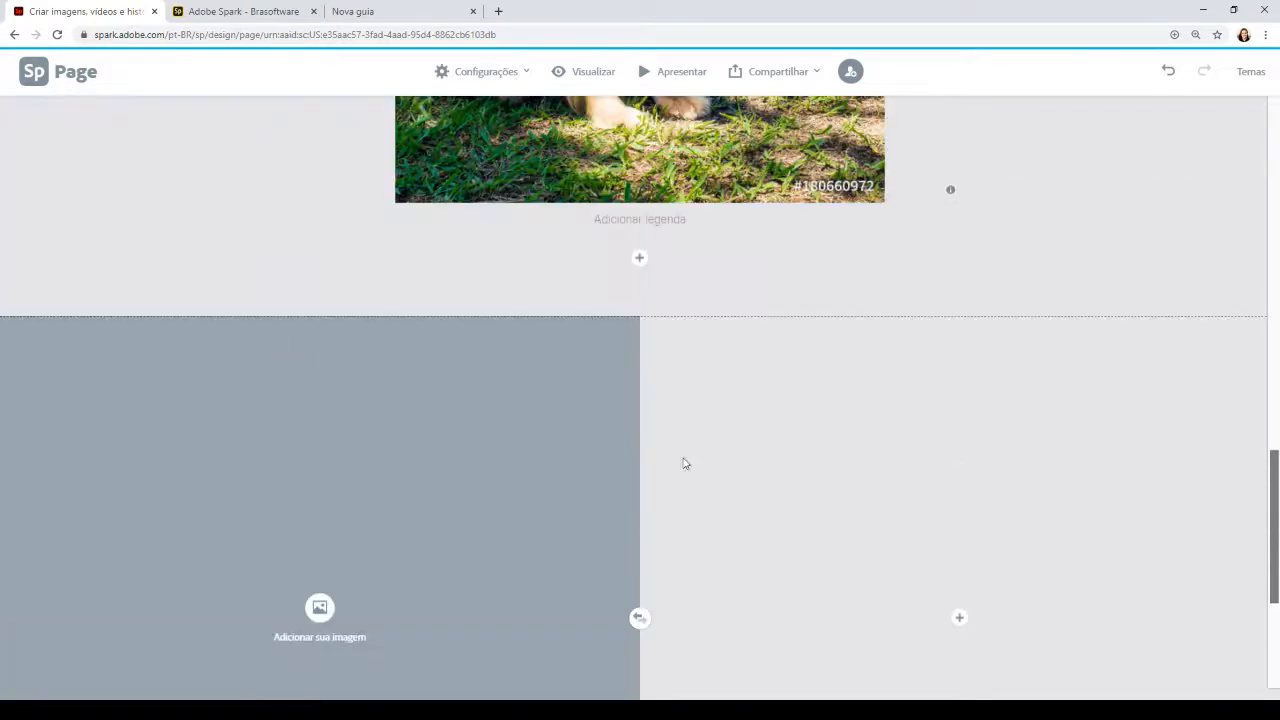
# Fill the split layout's image half with the Adobe Stock close-up of the golden retriever with its tongue out
pyautogui.scroll(-2, 686, 463)
pyautogui.click(320, 485)
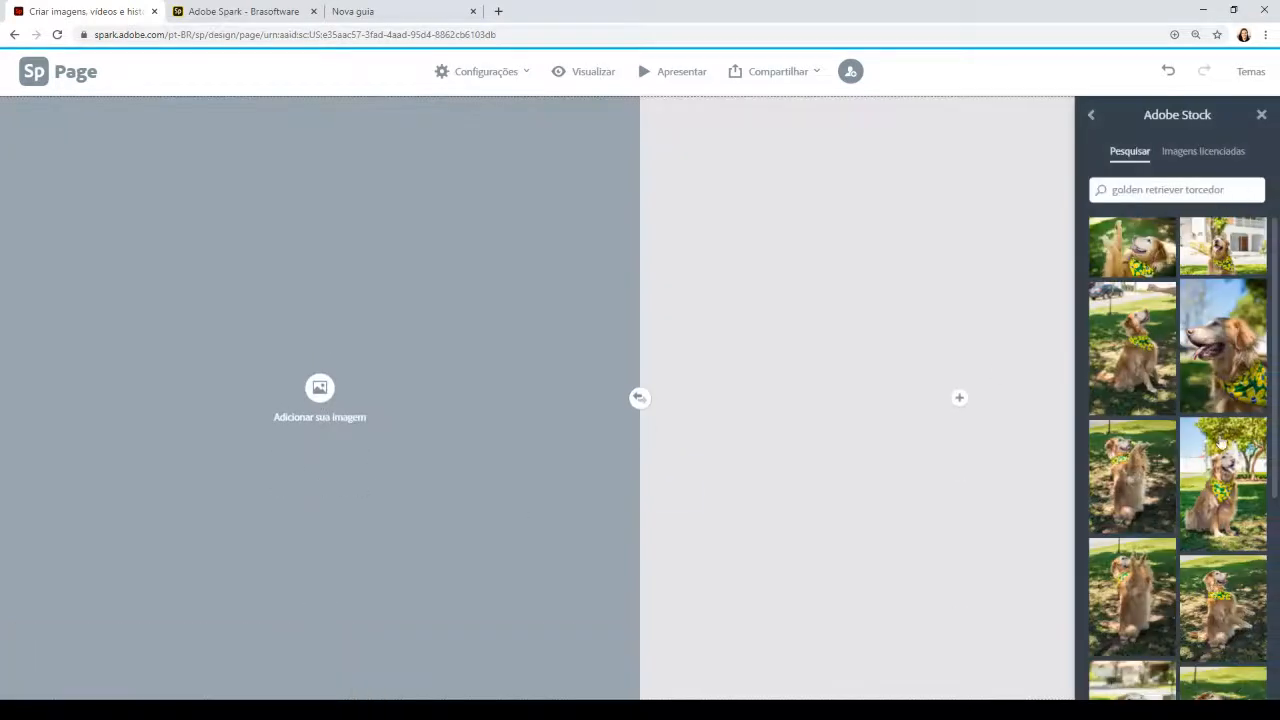
pyautogui.scroll(-2, 1222, 444)
pyautogui.scroll(-2, 1244, 360)
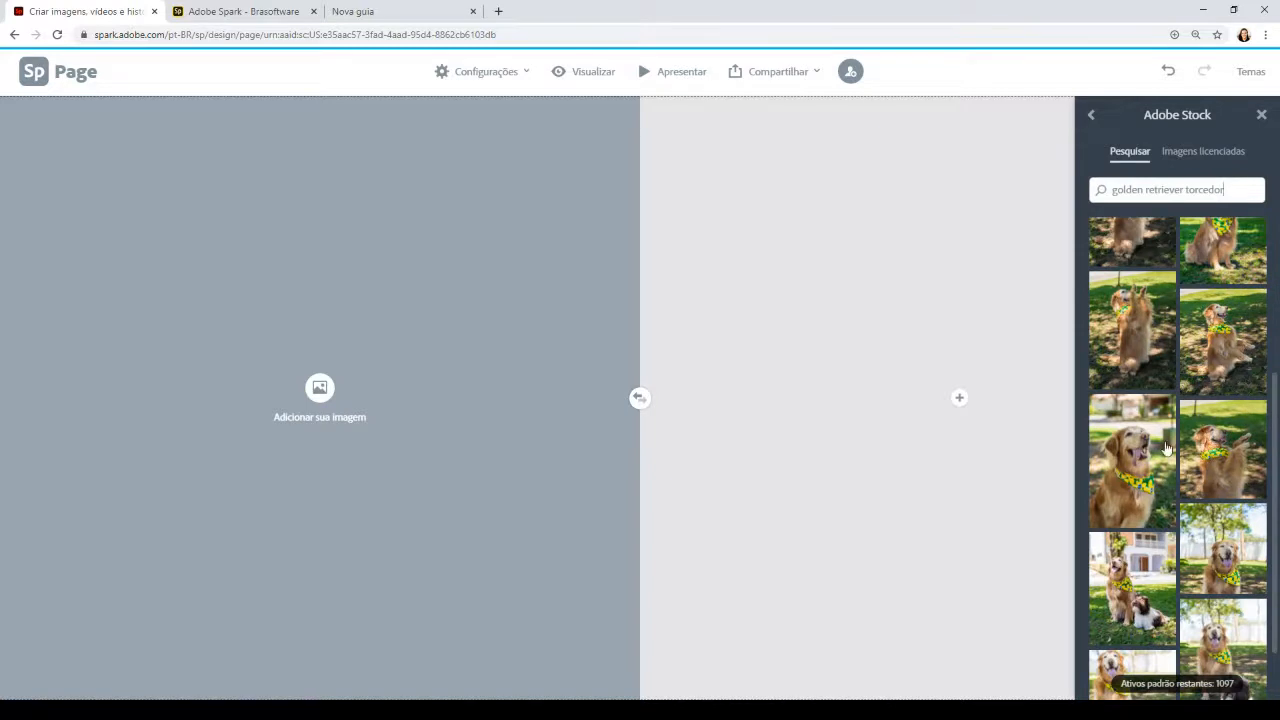
pyautogui.click(1133, 452)
pyautogui.click(978, 392)
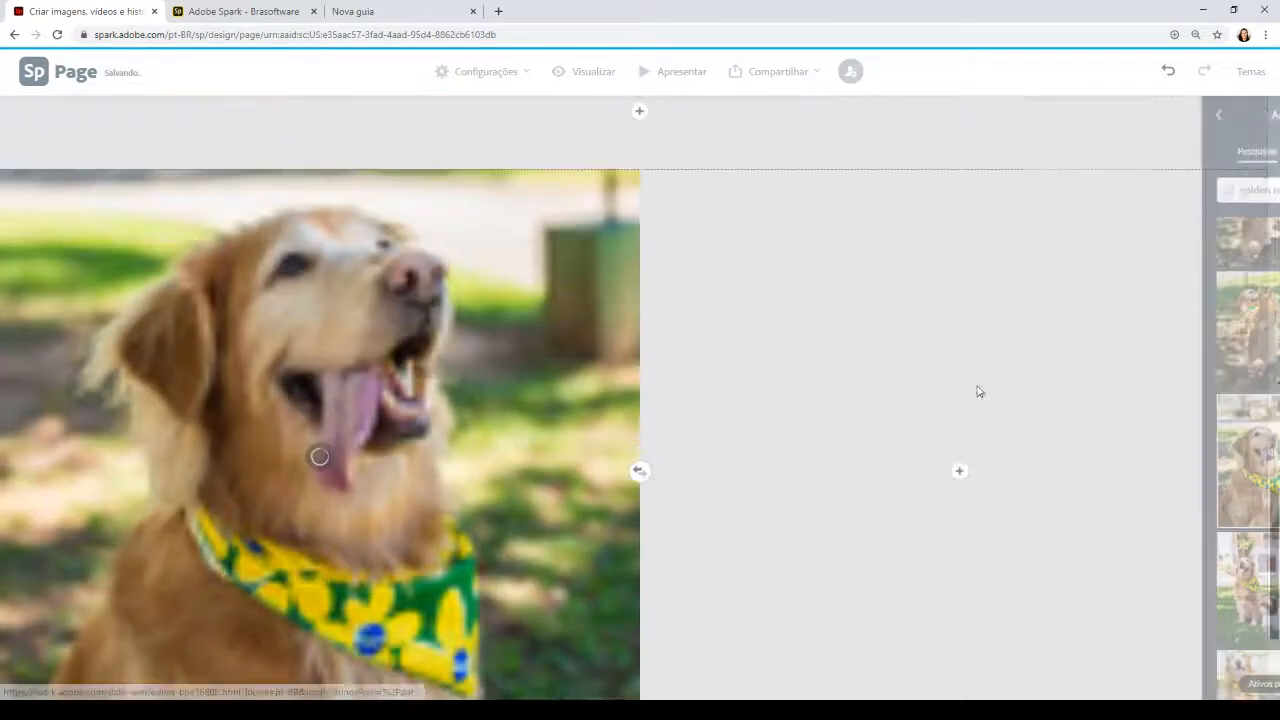
# Add a text block with "Texto xxxxxxx" and a second paragraph "ssssssssss" to the empty half of the split layout
pyautogui.click(958, 473)
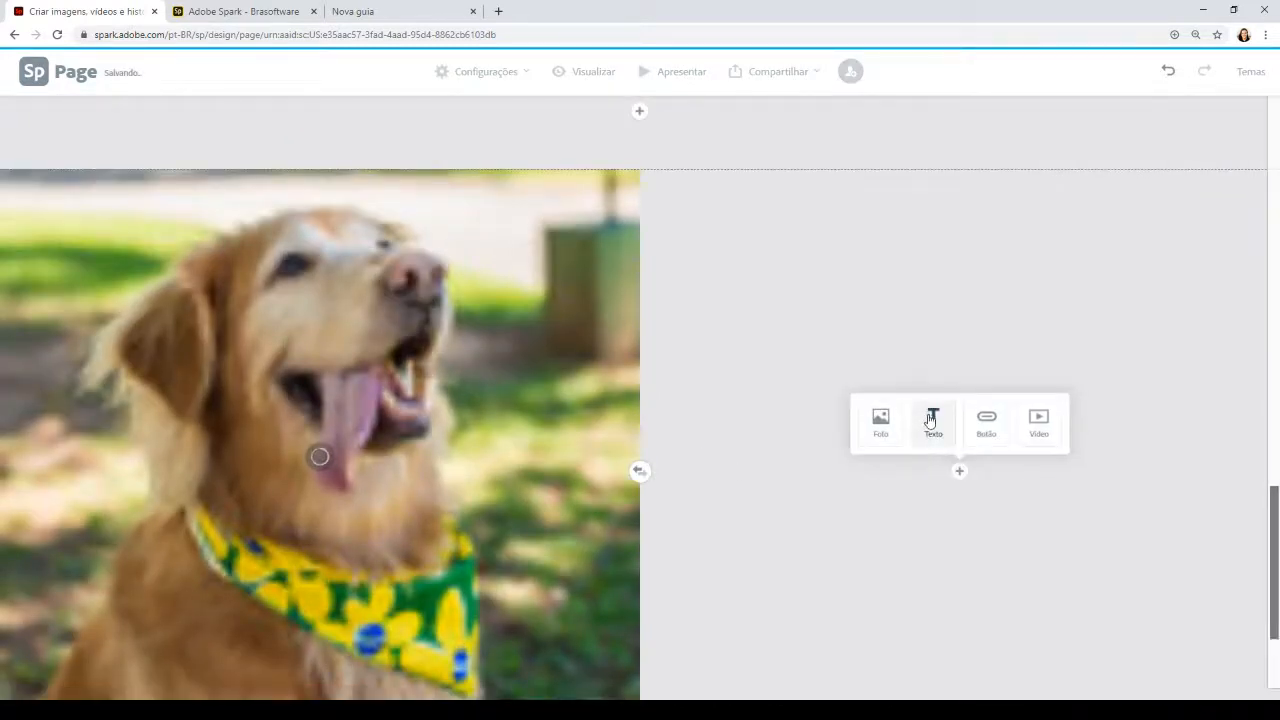
pyautogui.click(931, 421)
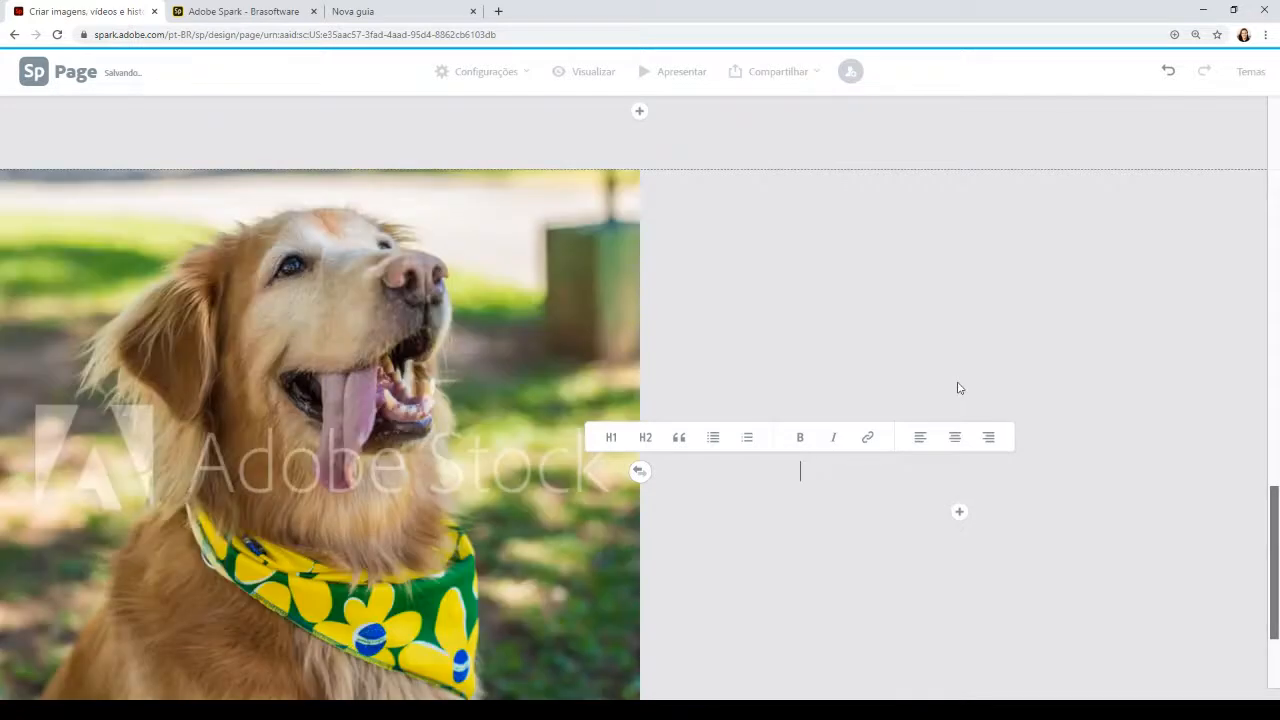
pyautogui.write('Texto xxxxxxx')
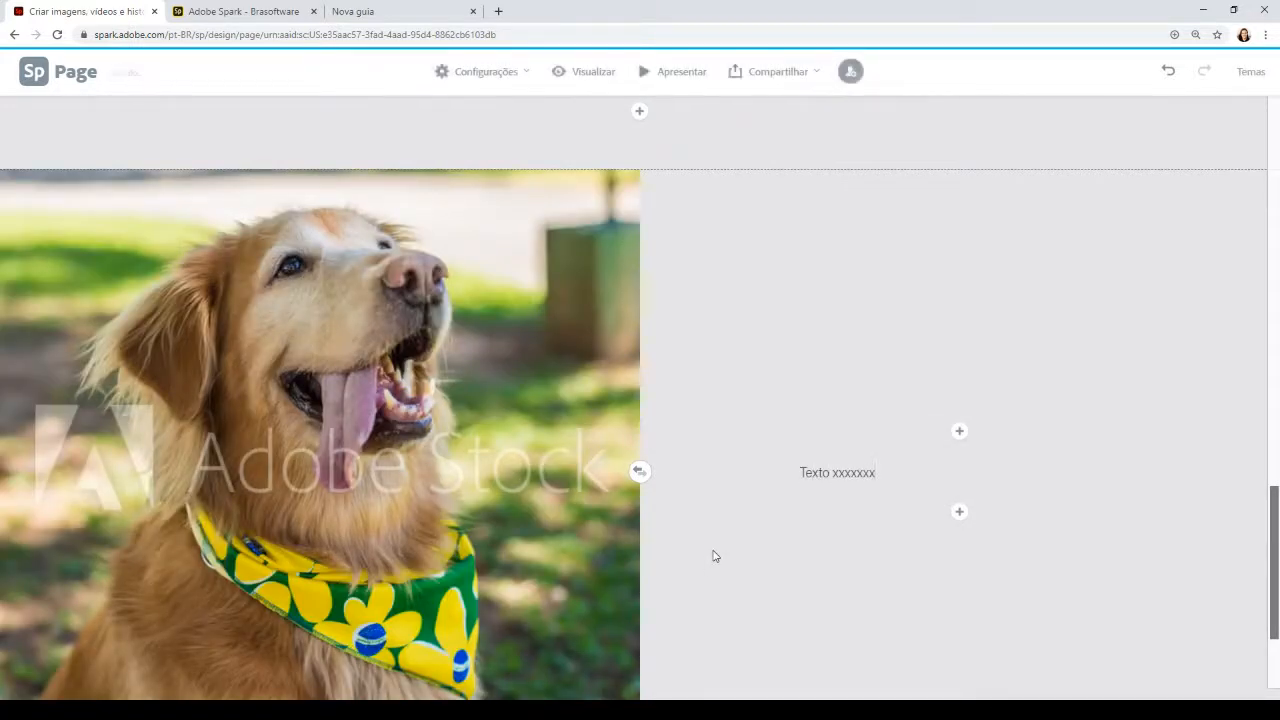
pyautogui.press('Return')
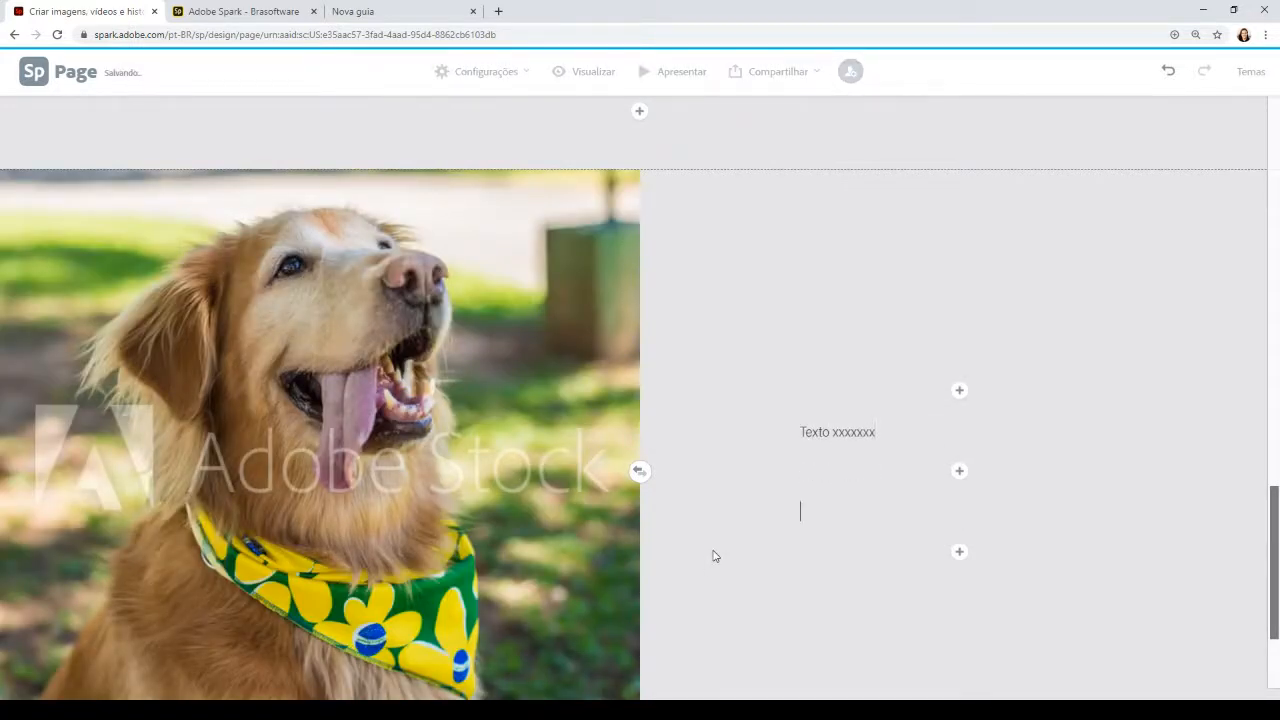
pyautogui.write('ssssssssss')
pyautogui.scroll(-2, 763, 589)
pyautogui.scroll(2, 795, 400)
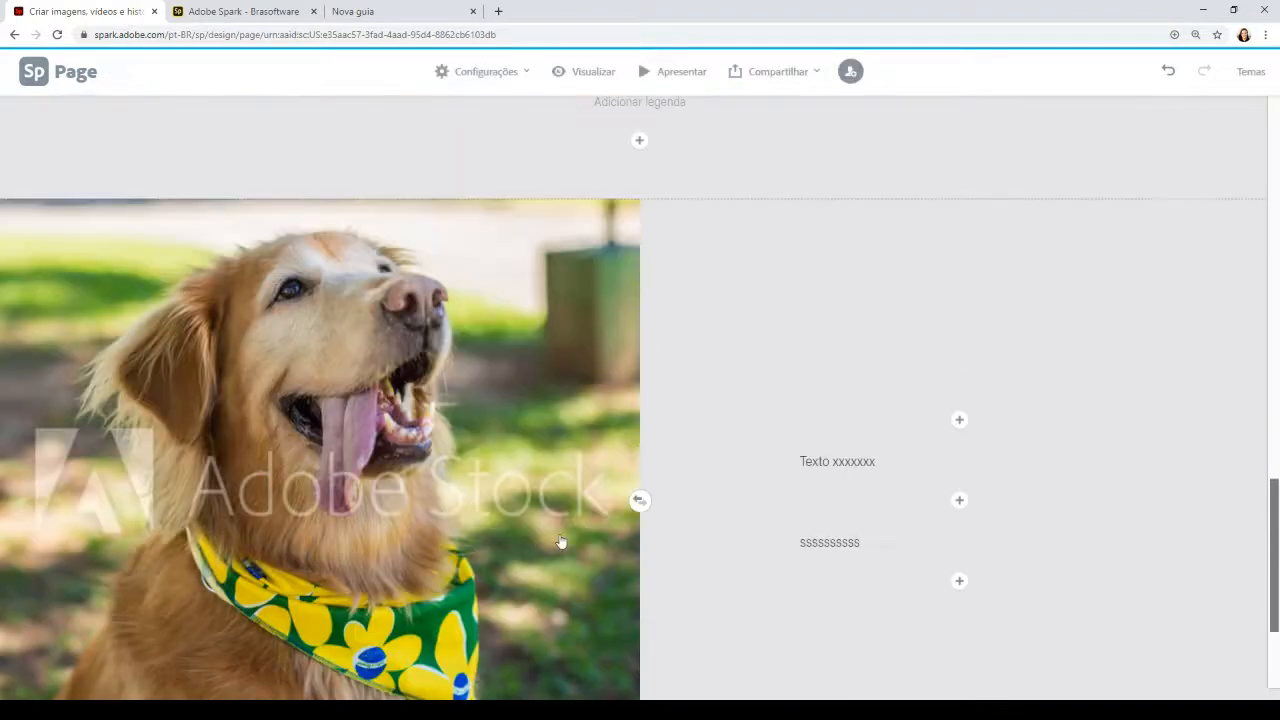
# Swap the split layout's image and text halves and swap them back, and cancel an embedded video started below the section
pyautogui.click(638, 501)
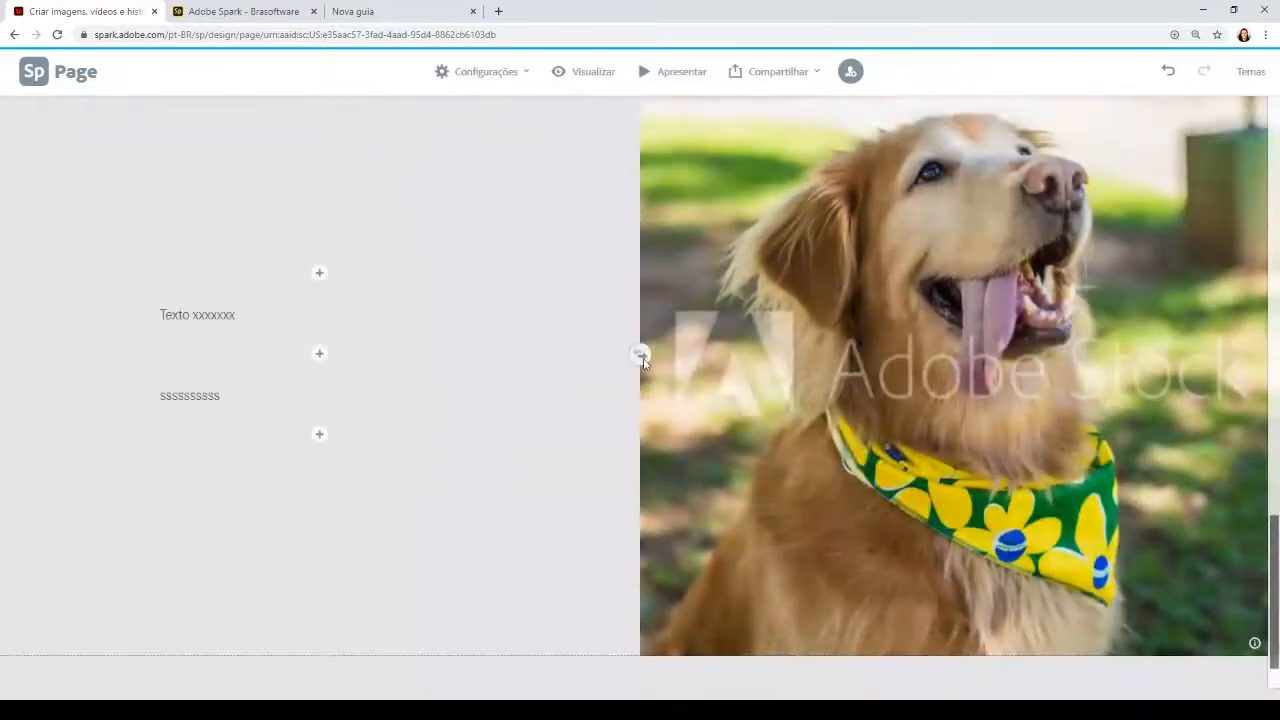
pyautogui.click(640, 353)
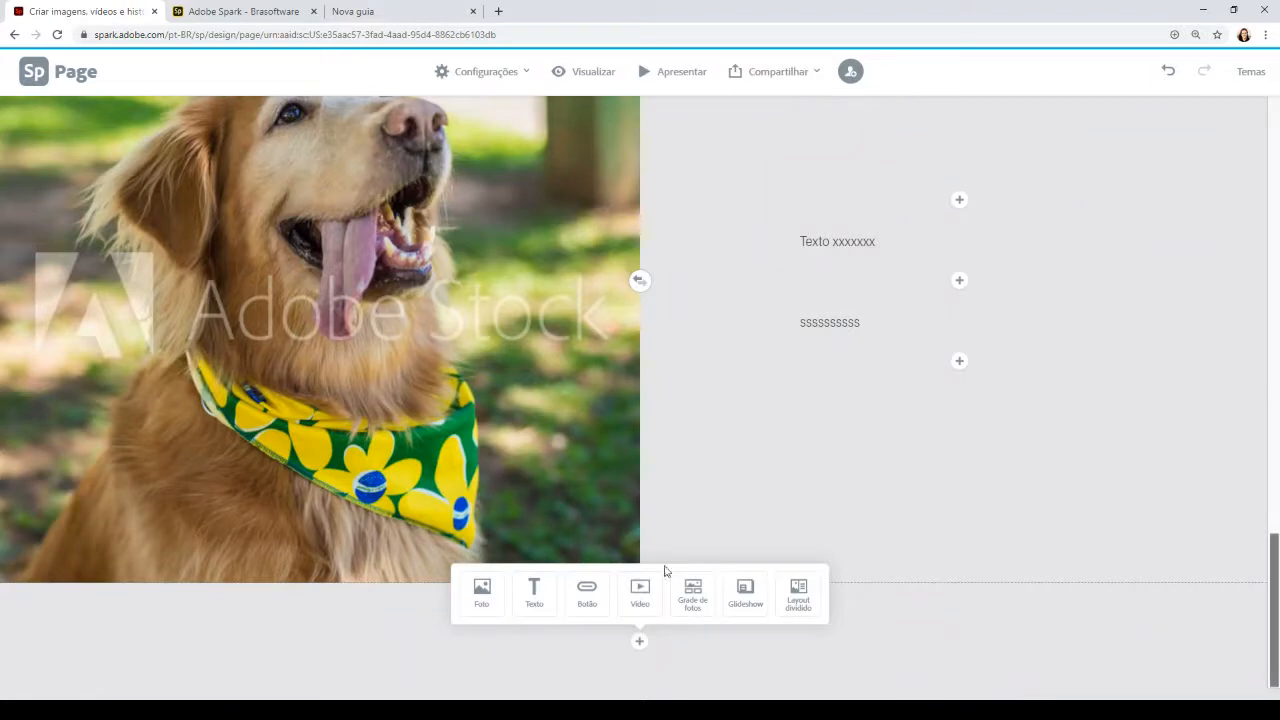
pyautogui.click(638, 592)
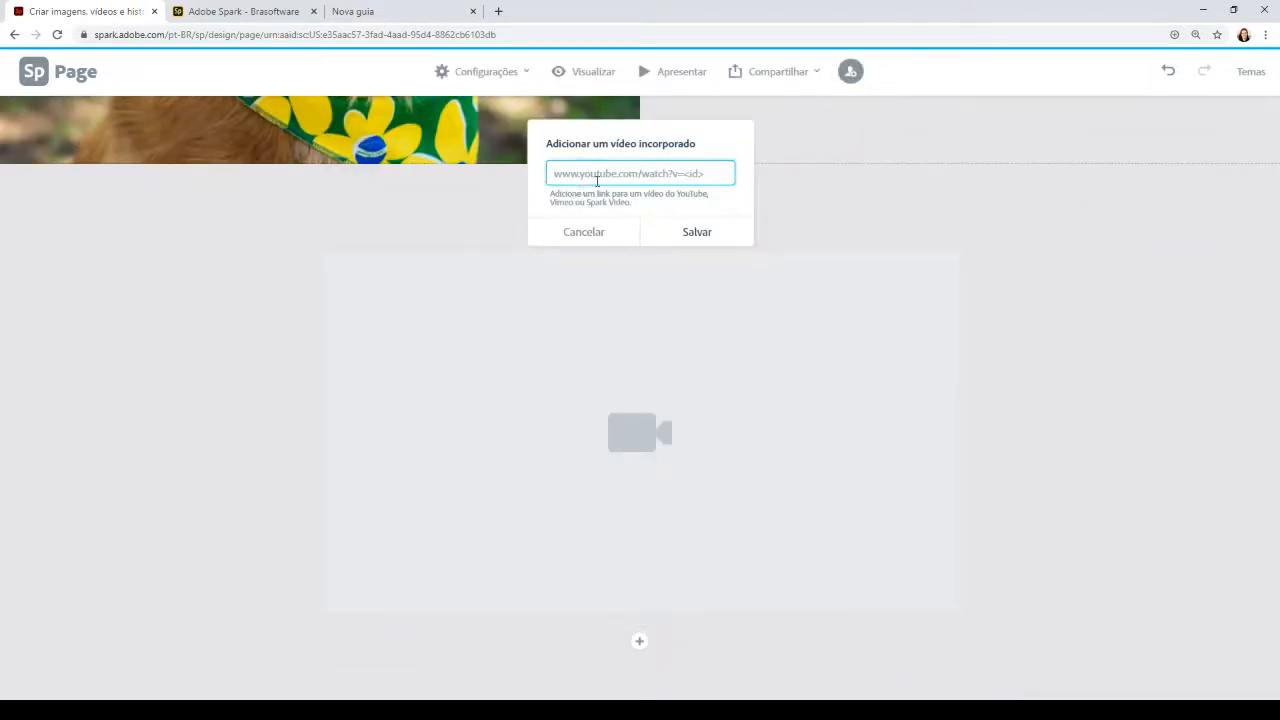
pyautogui.click(586, 238)
# Add a centred button below the split layout with the text "Designers 10x mais rápidos com Stock" and the link bit.ly/designers10x
pyautogui.click(637, 640)
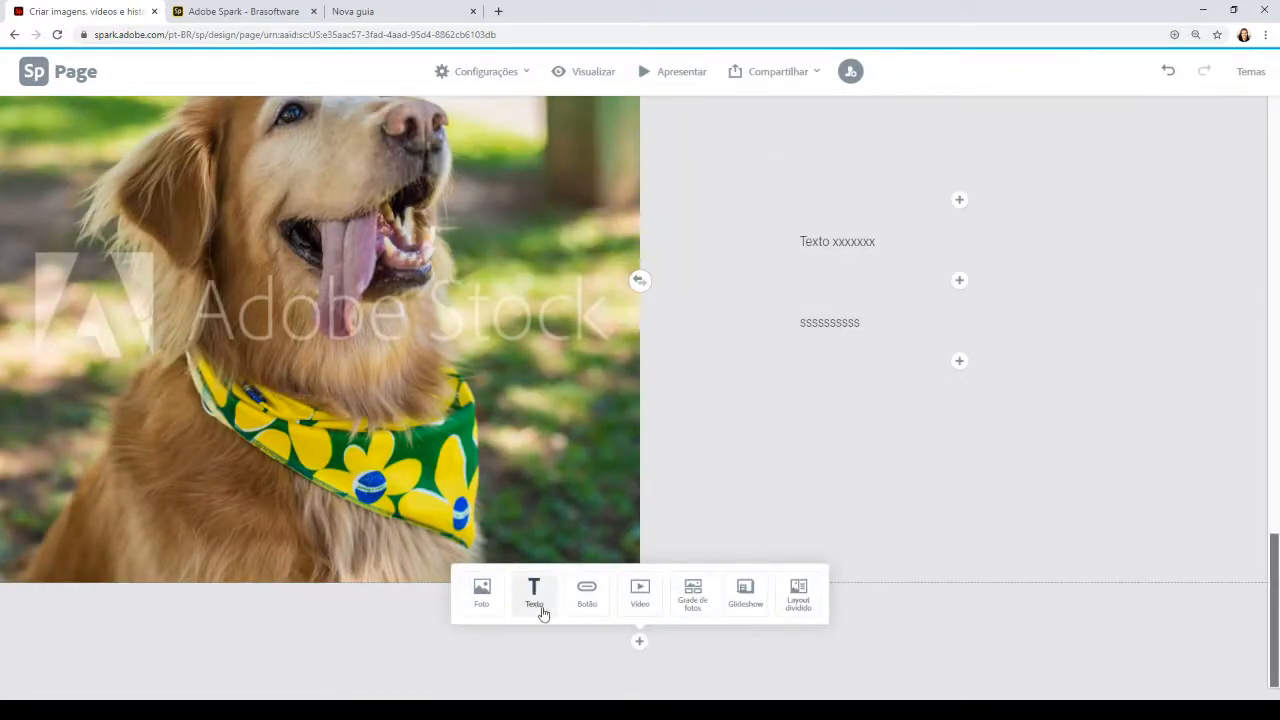
pyautogui.click(587, 594)
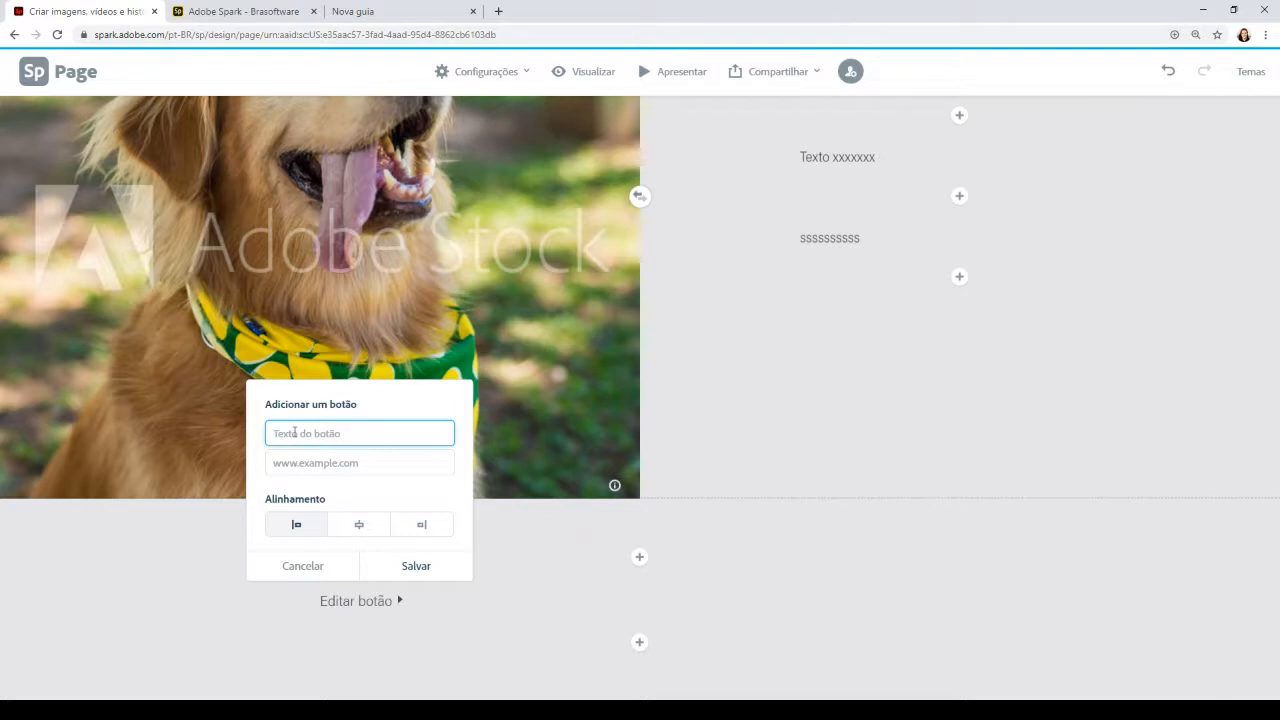
pyautogui.write('D')
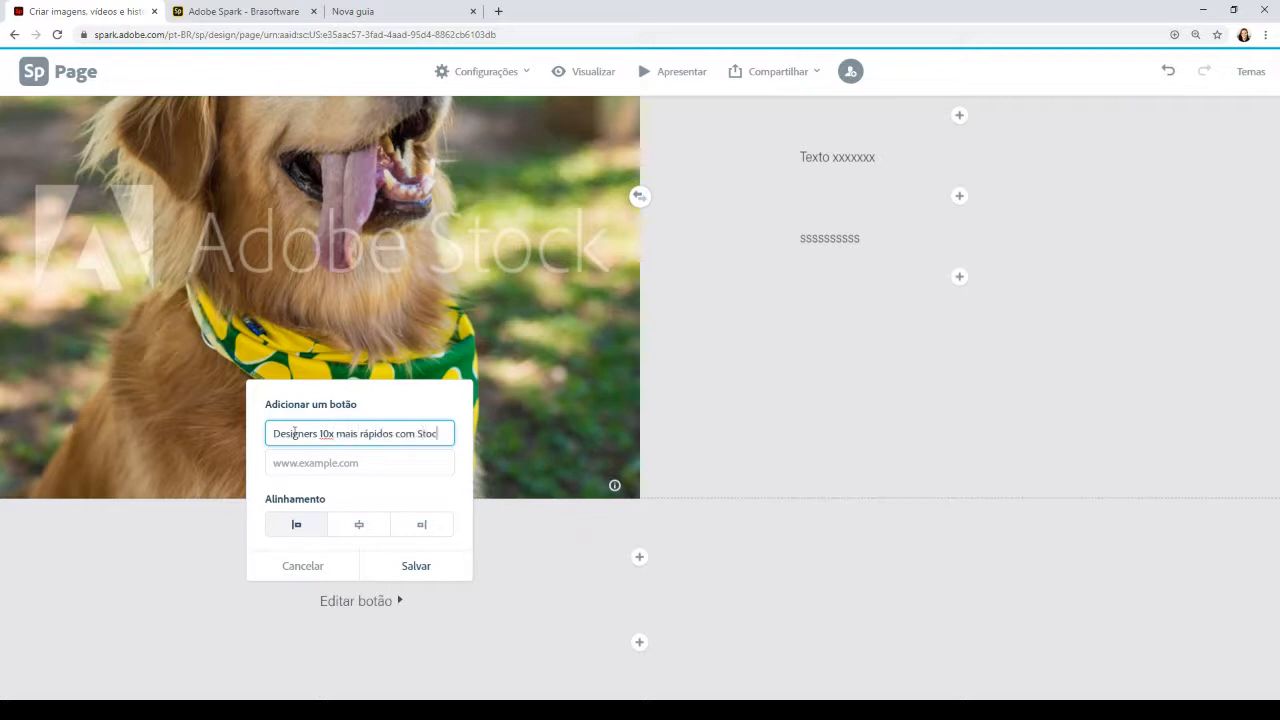
pyautogui.click(321, 465)
pyautogui.write('bit.ly/designers10x')
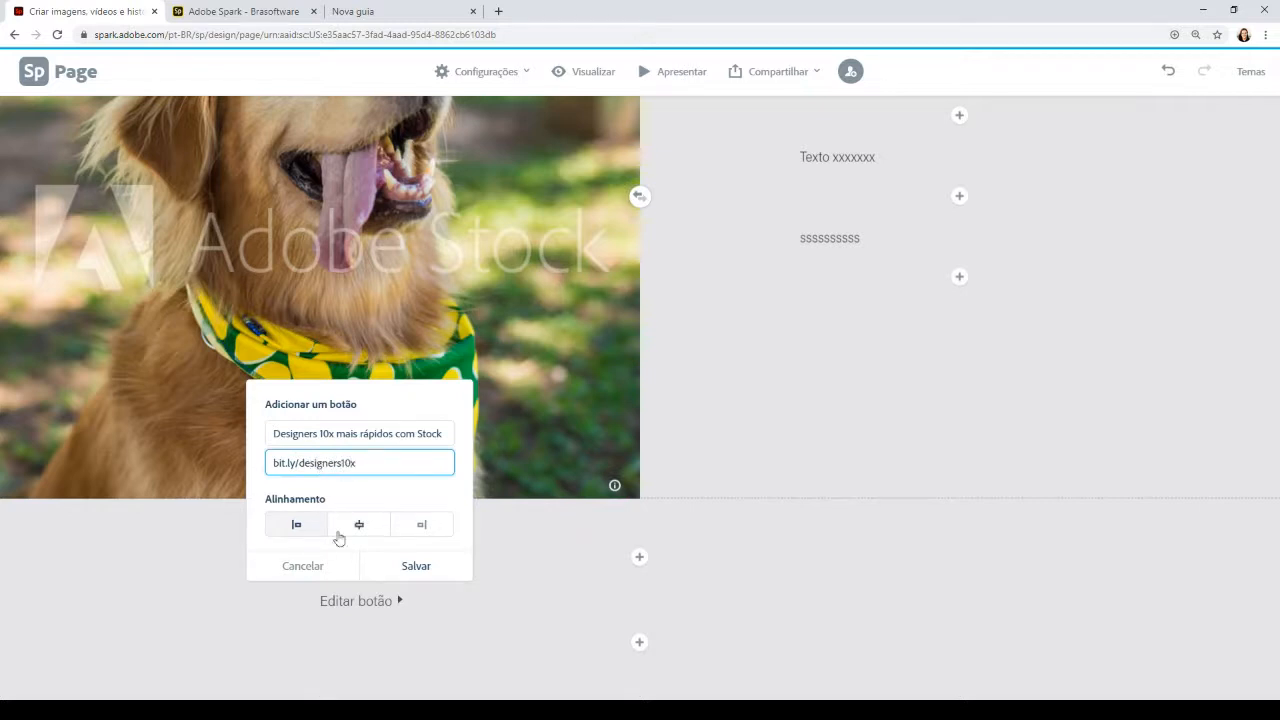
pyautogui.click(341, 534)
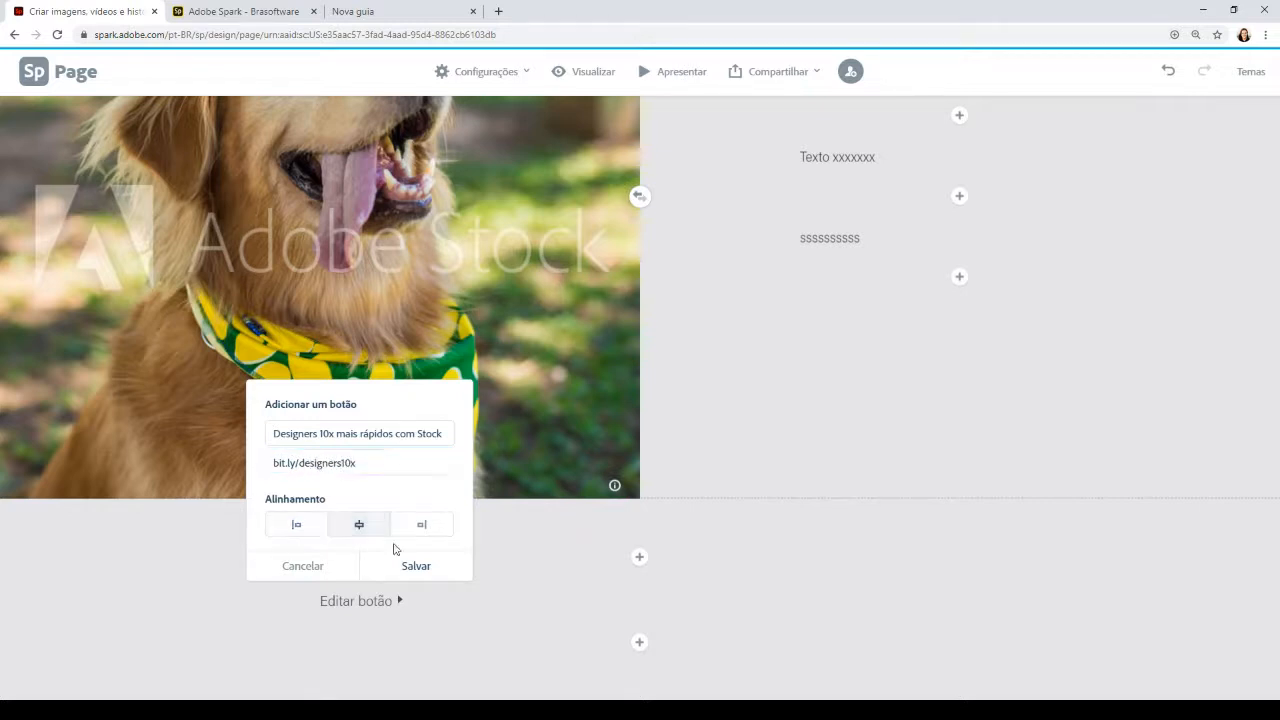
pyautogui.click(408, 567)
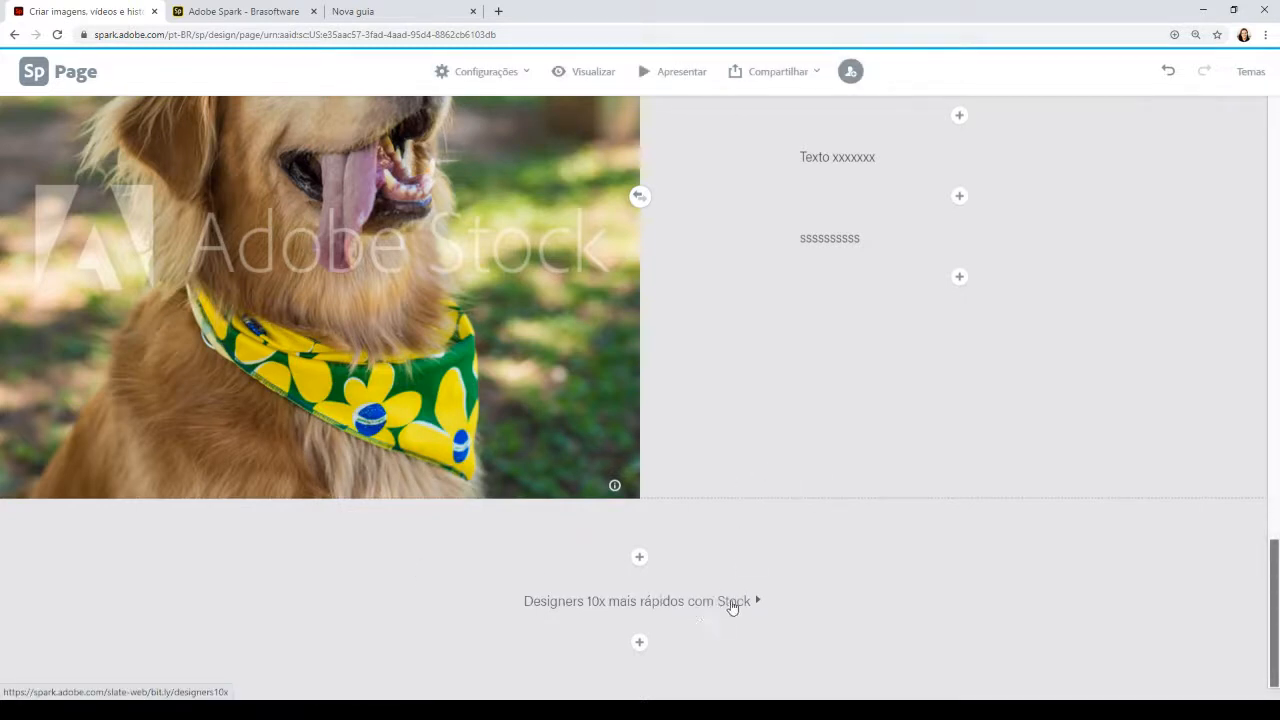
# Review the whole page in the editor, from the cover to the button below the split layout
pyautogui.scroll(20, 798, 583)
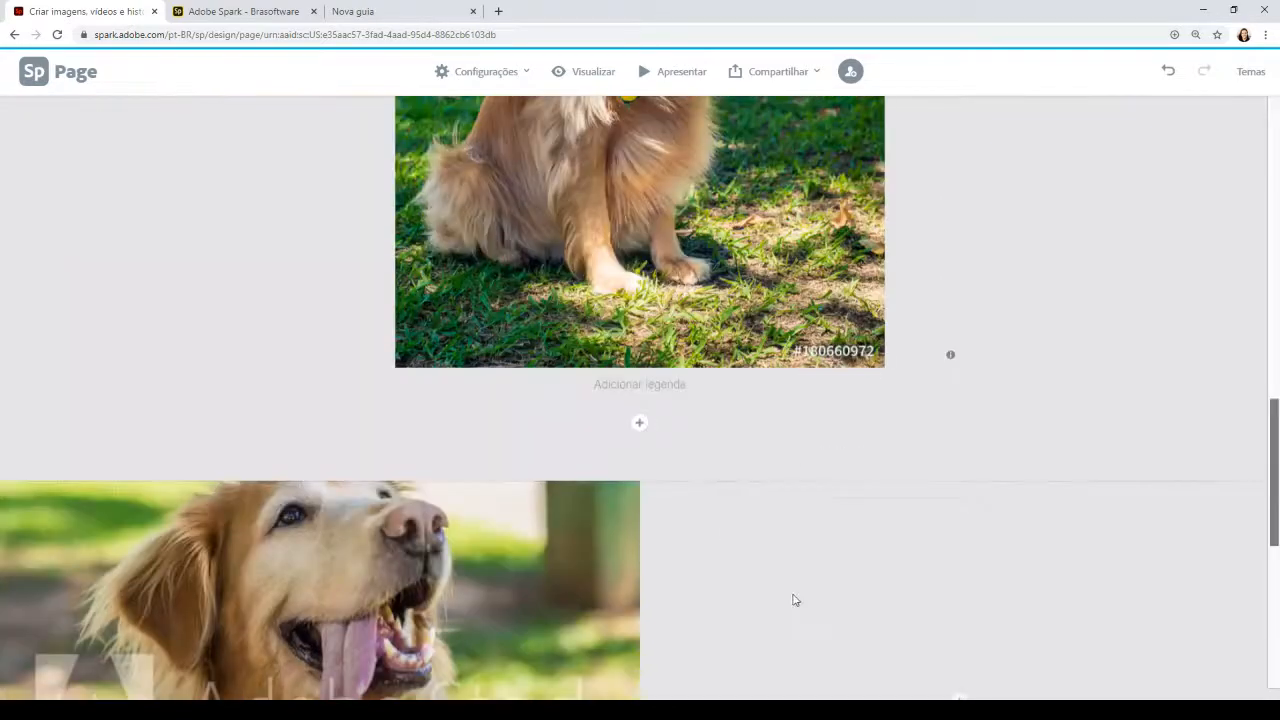
pyautogui.scroll(-20, 790, 567)
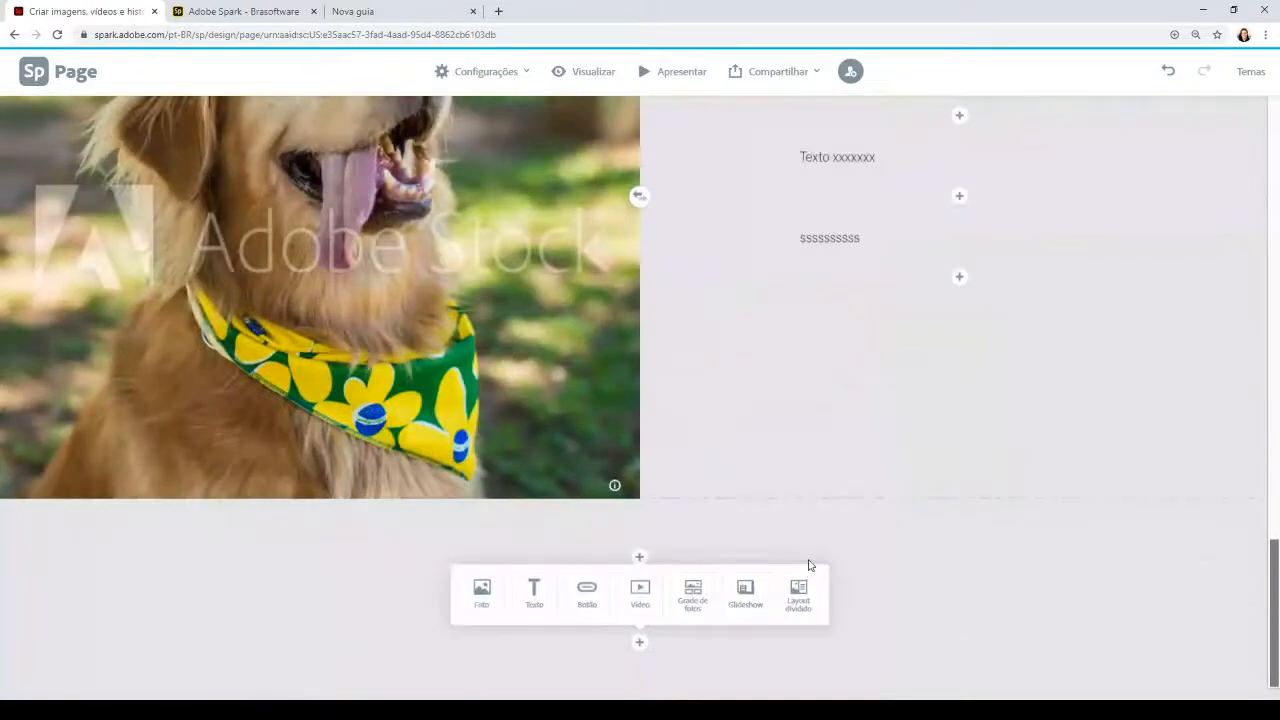
pyautogui.scroll(20, 728, 420)
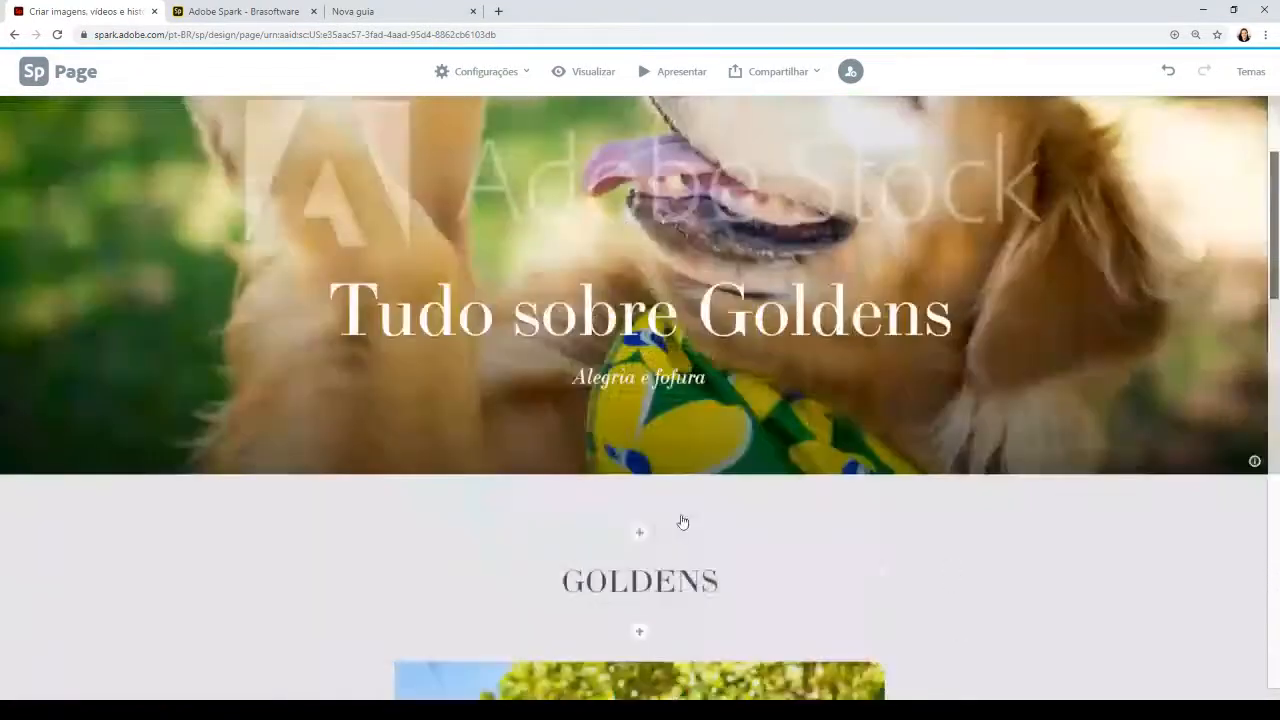
pyautogui.scroll(-15, 716, 478)
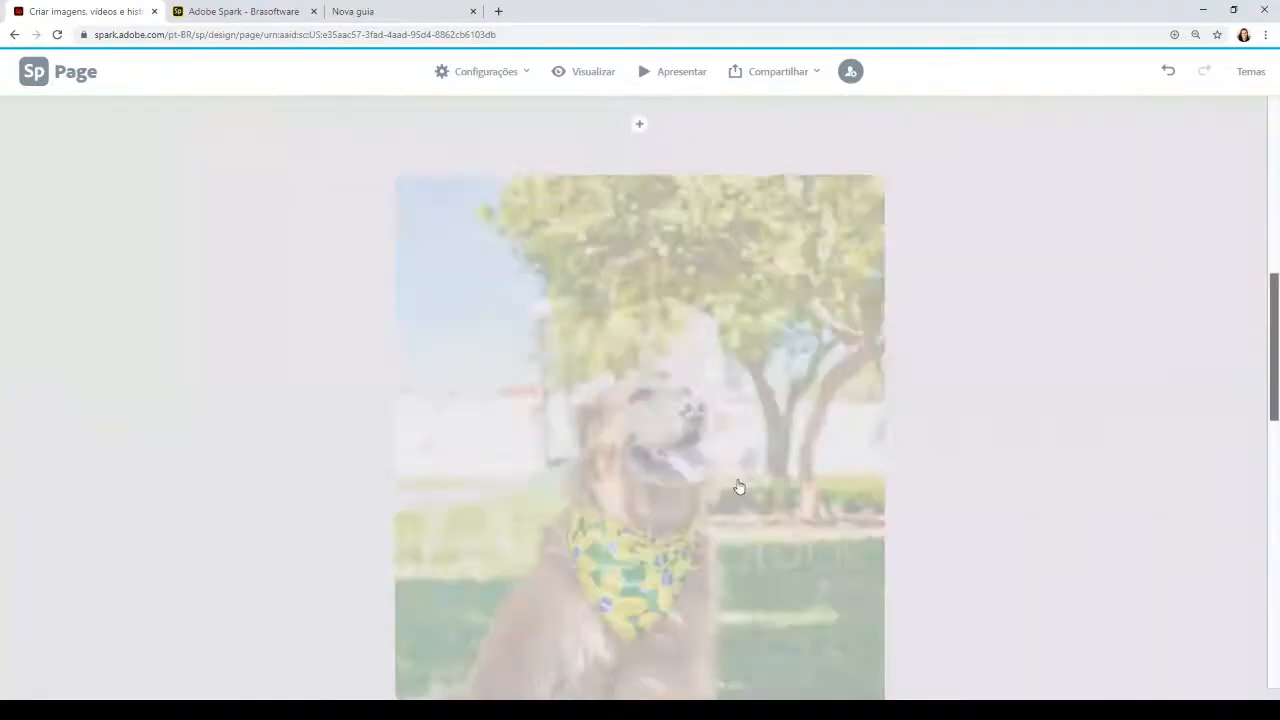
pyautogui.scroll(-2, 723, 514)
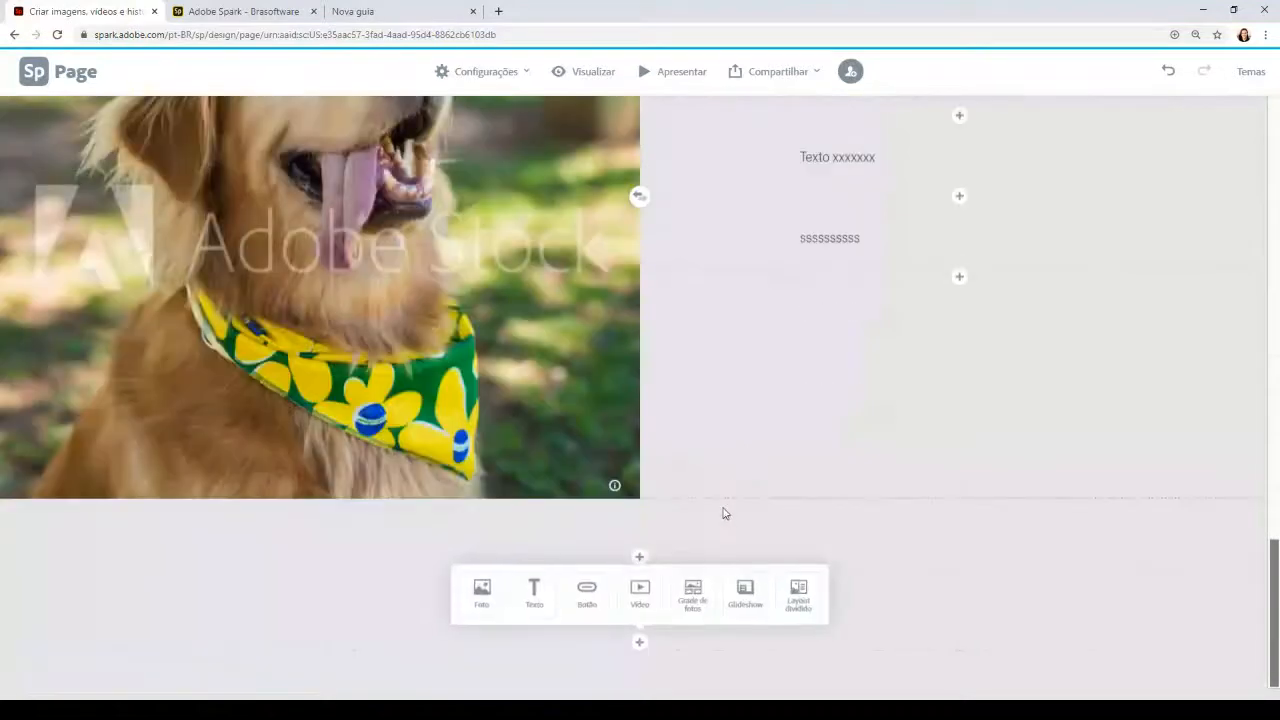
pyautogui.scroll(8, 723, 514)
pyautogui.scroll(10, 818, 472)
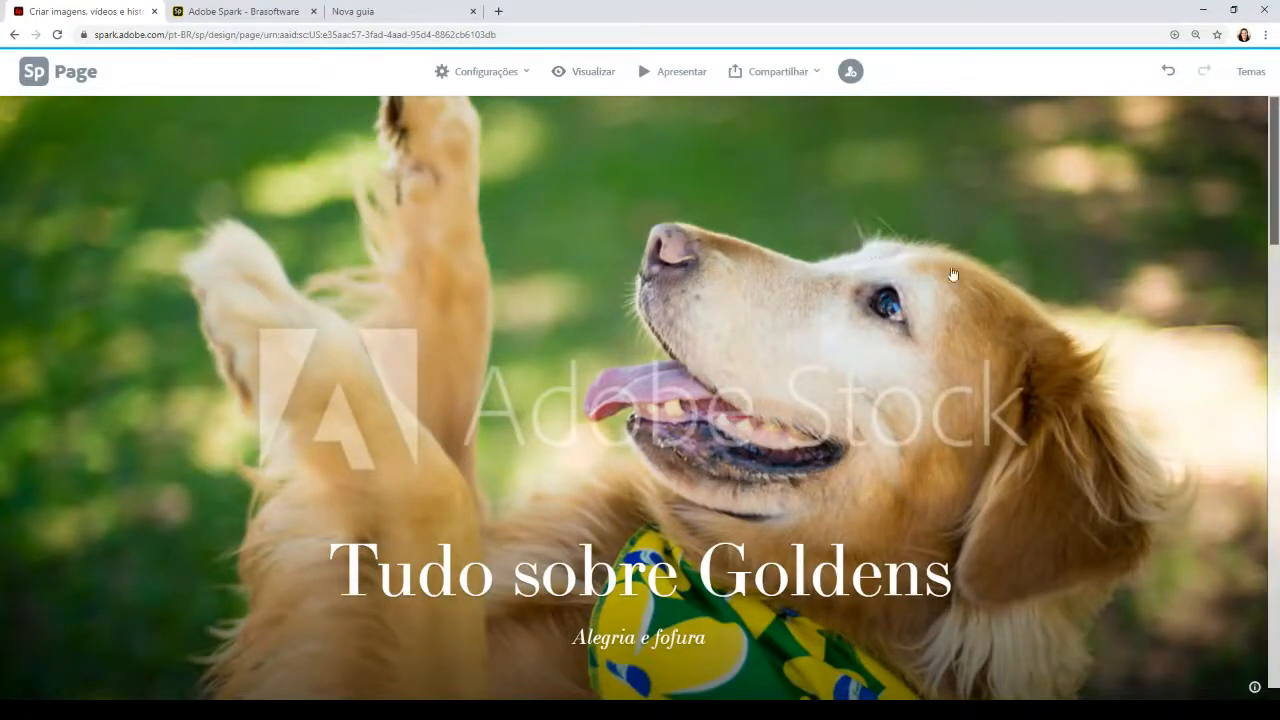
# Preview the page and look through it from the cover to the credits and footer
pyautogui.click(591, 77)
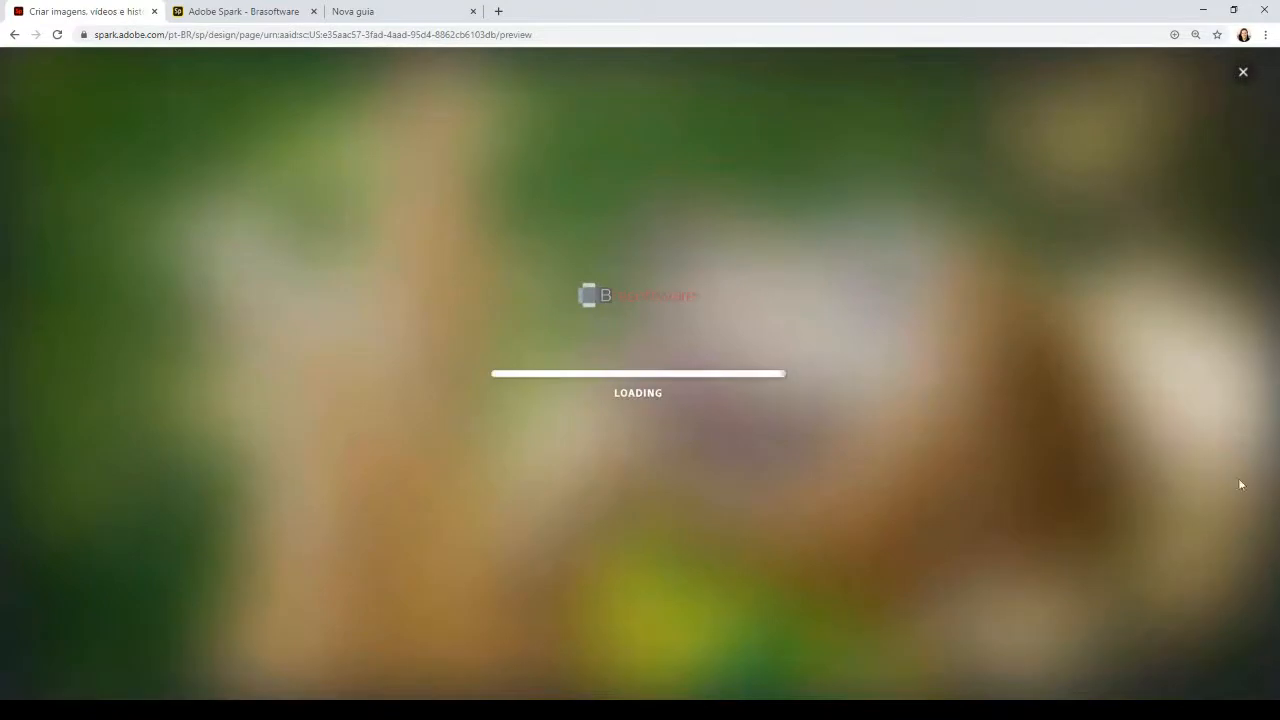
pyautogui.scroll(-4, 958, 553)
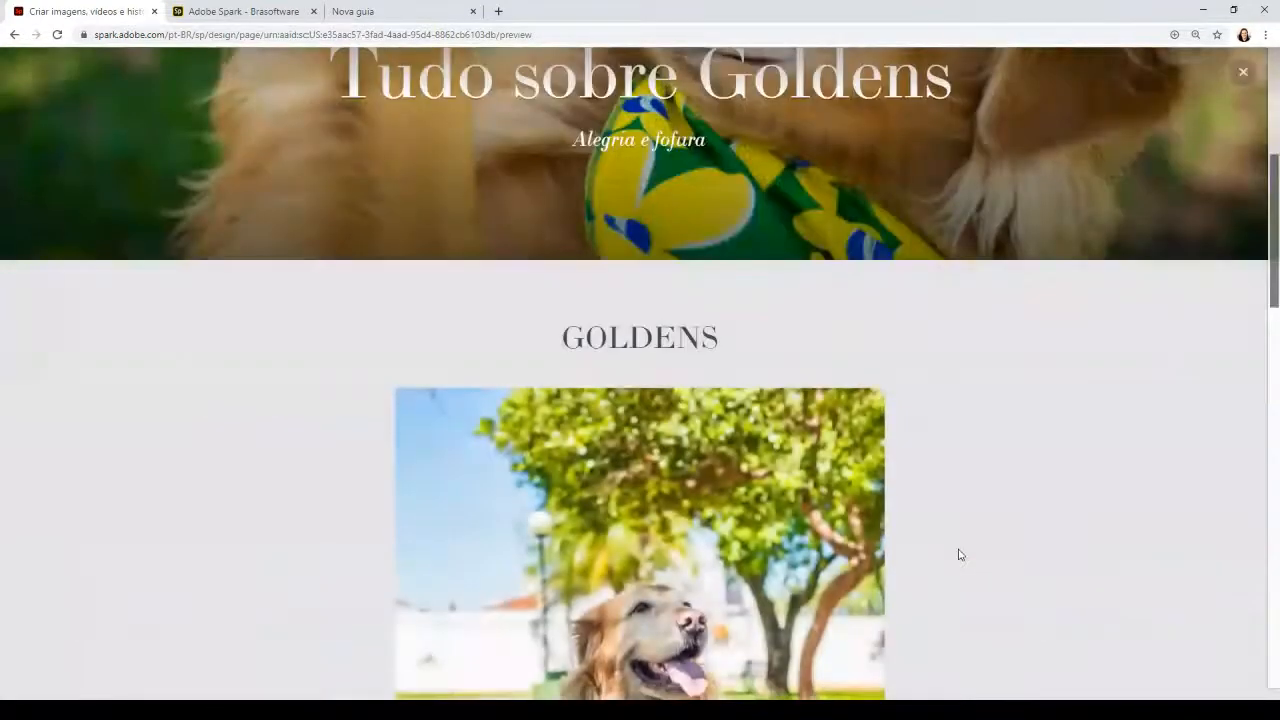
pyautogui.scroll(4, 958, 553)
pyautogui.scroll(-2, 958, 553)
pyautogui.scroll(-10, 958, 555)
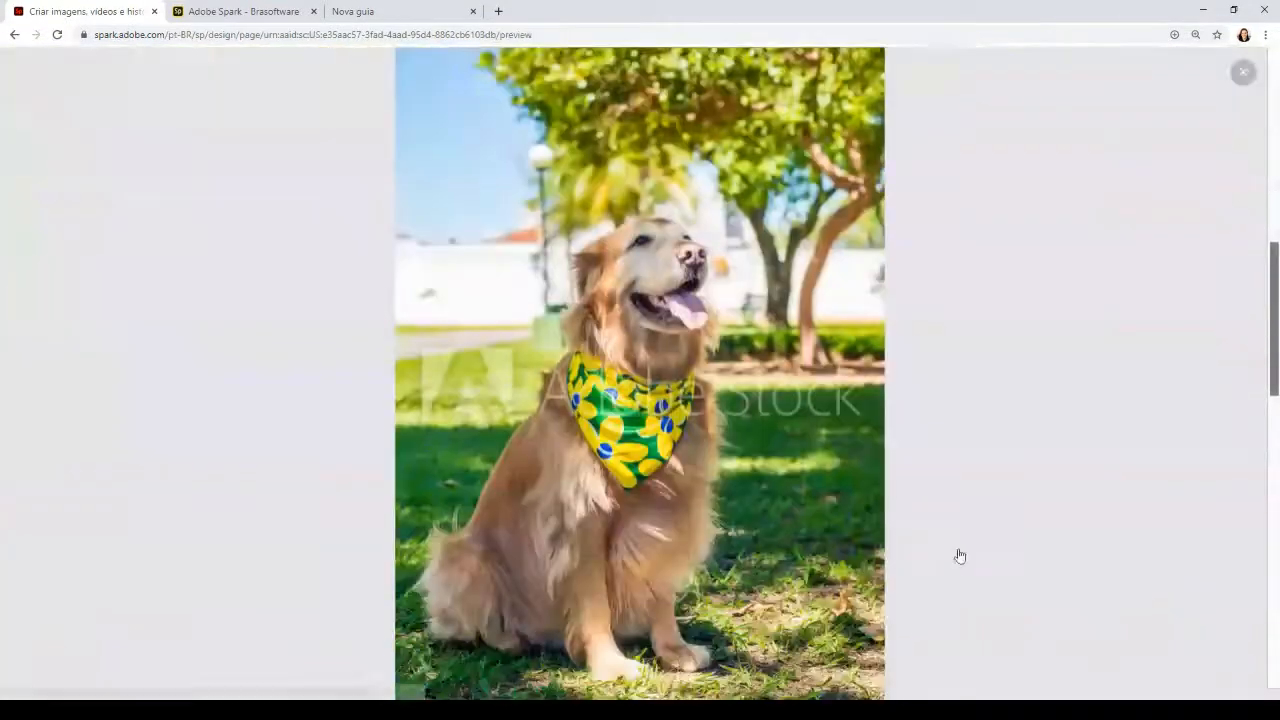
pyautogui.scroll(-7, 958, 555)
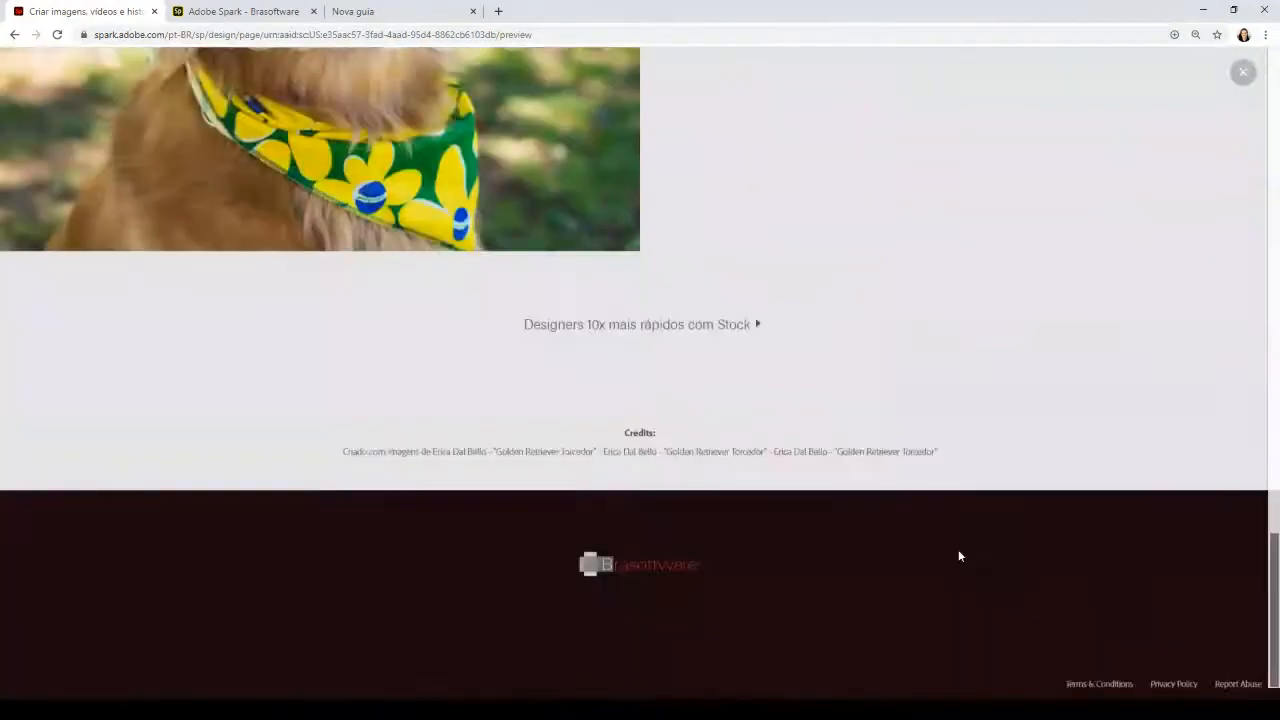
pyautogui.scroll(2, 958, 552)
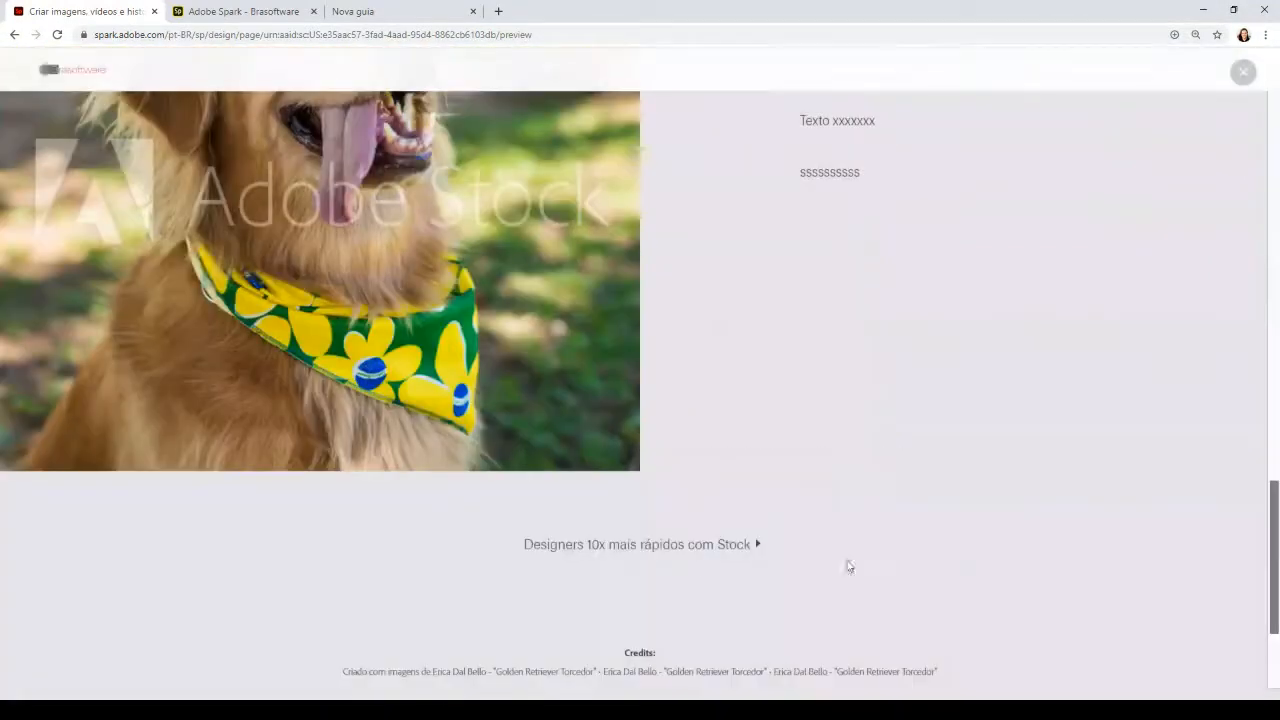
# Test the "Designers 10x mais rápidos com Stock" button's link, return to the page preview and close it
pyautogui.click(655, 546)
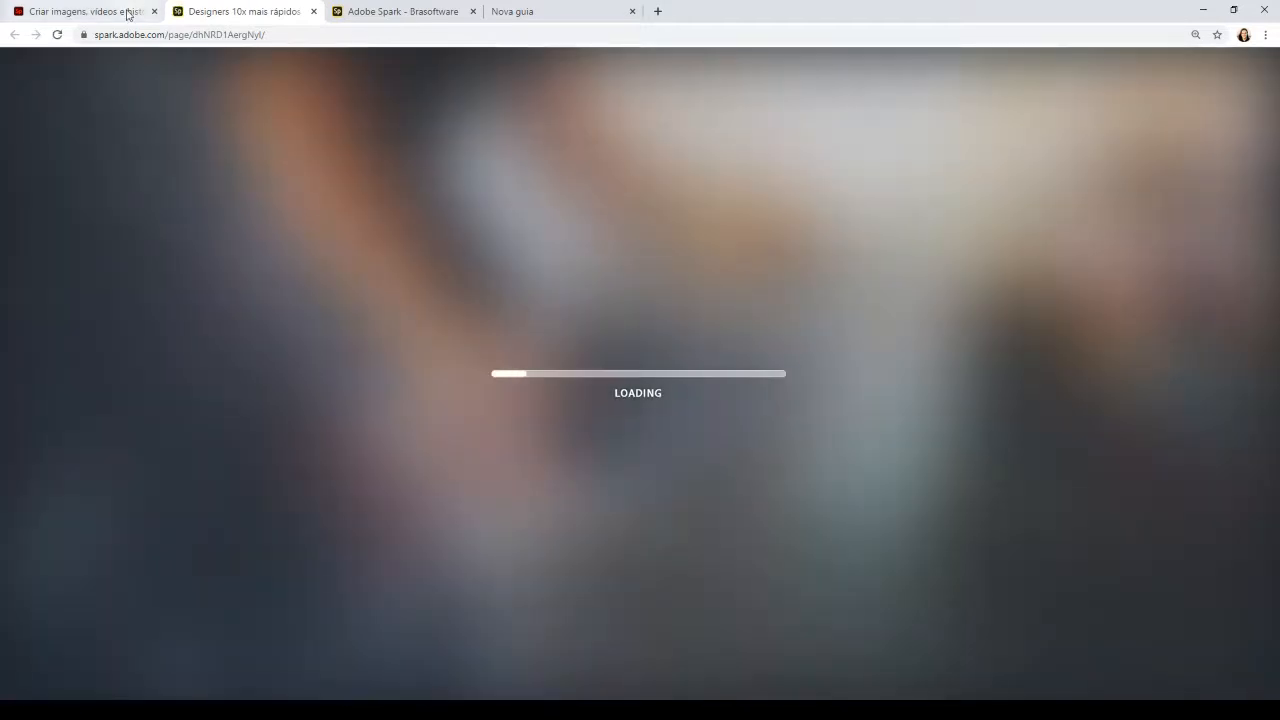
pyautogui.click(128, 13)
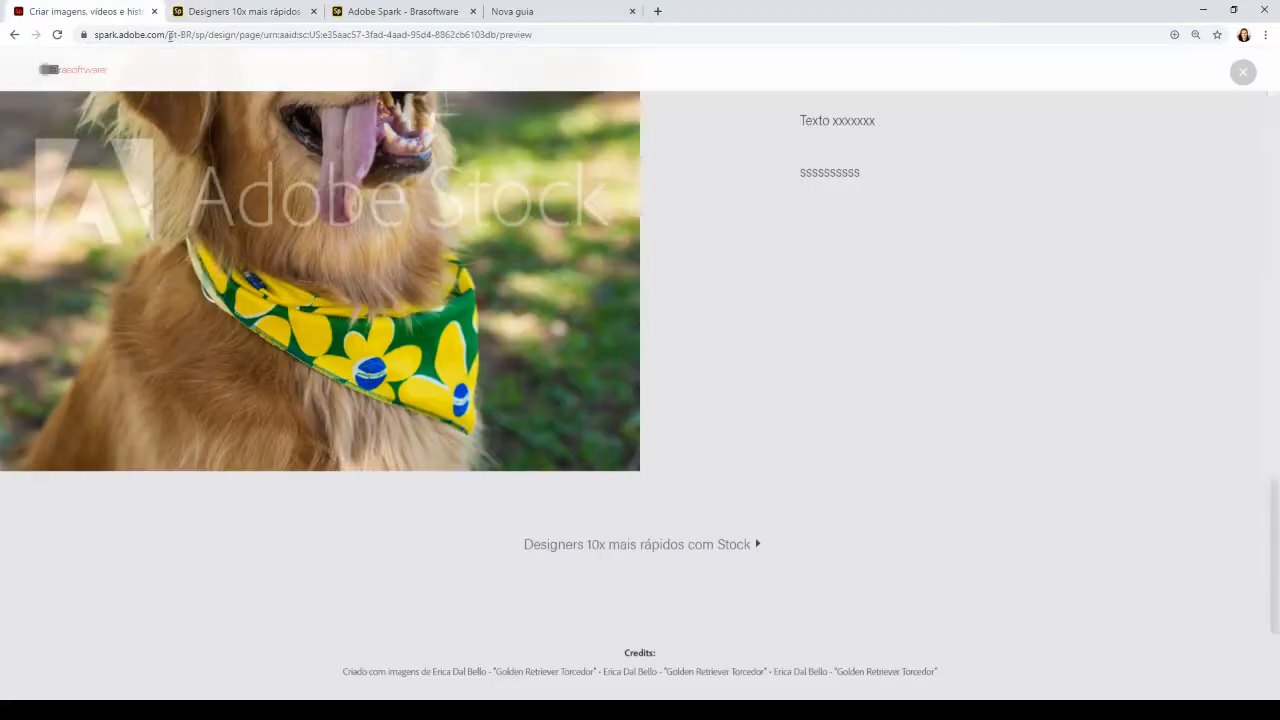
pyautogui.scroll(5, 988, 223)
pyautogui.click(1242, 74)
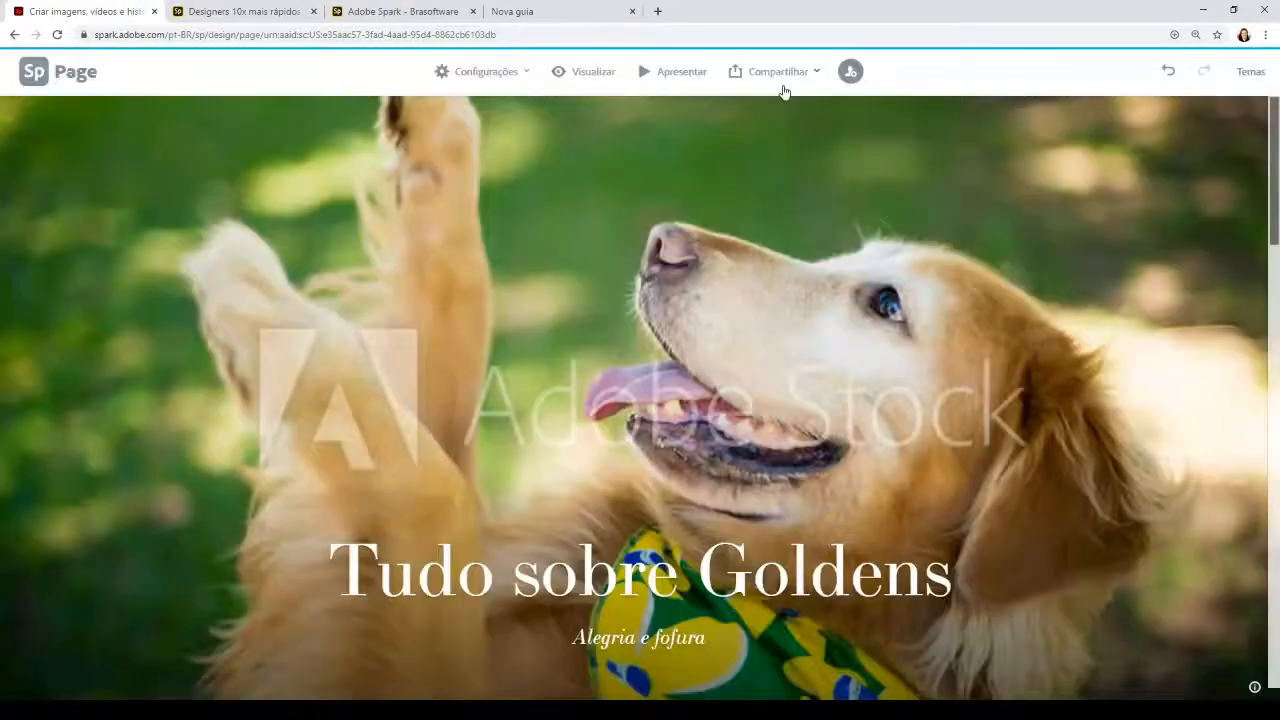
# Present the page full screen, look through all of its sections and exit the presentation
pyautogui.click(644, 73)
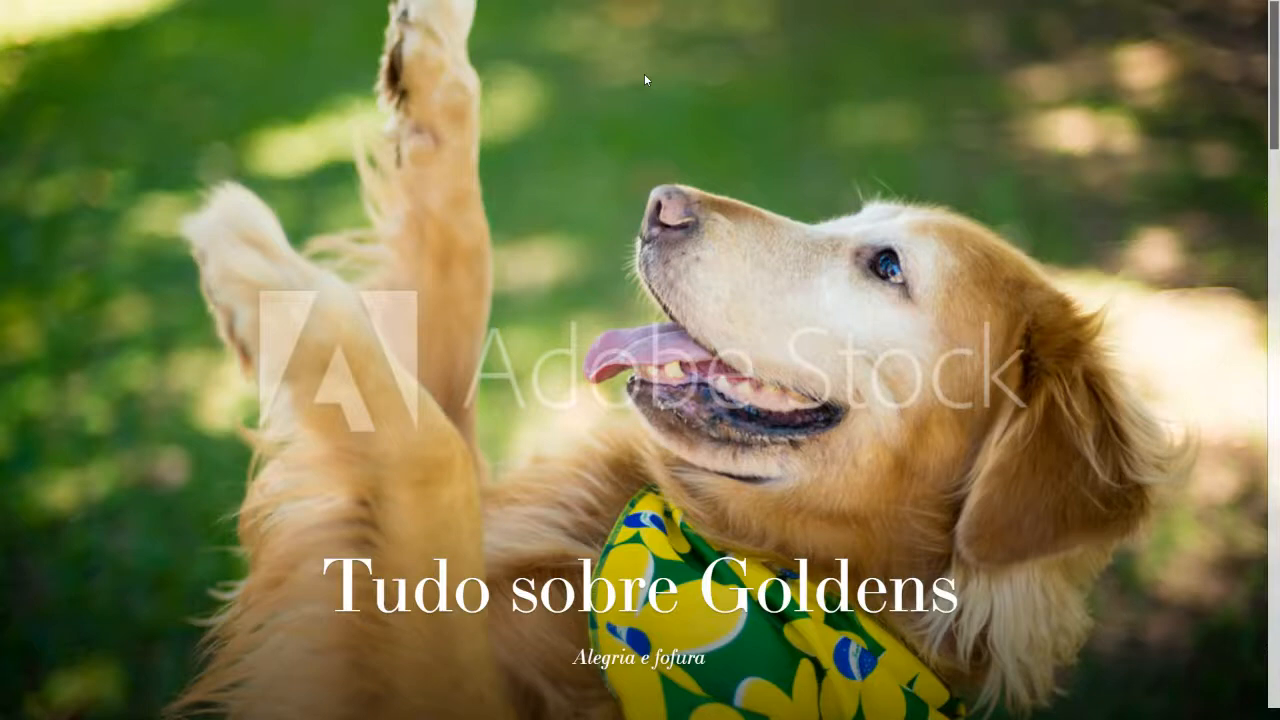
pyautogui.scroll(-8, 644, 78)
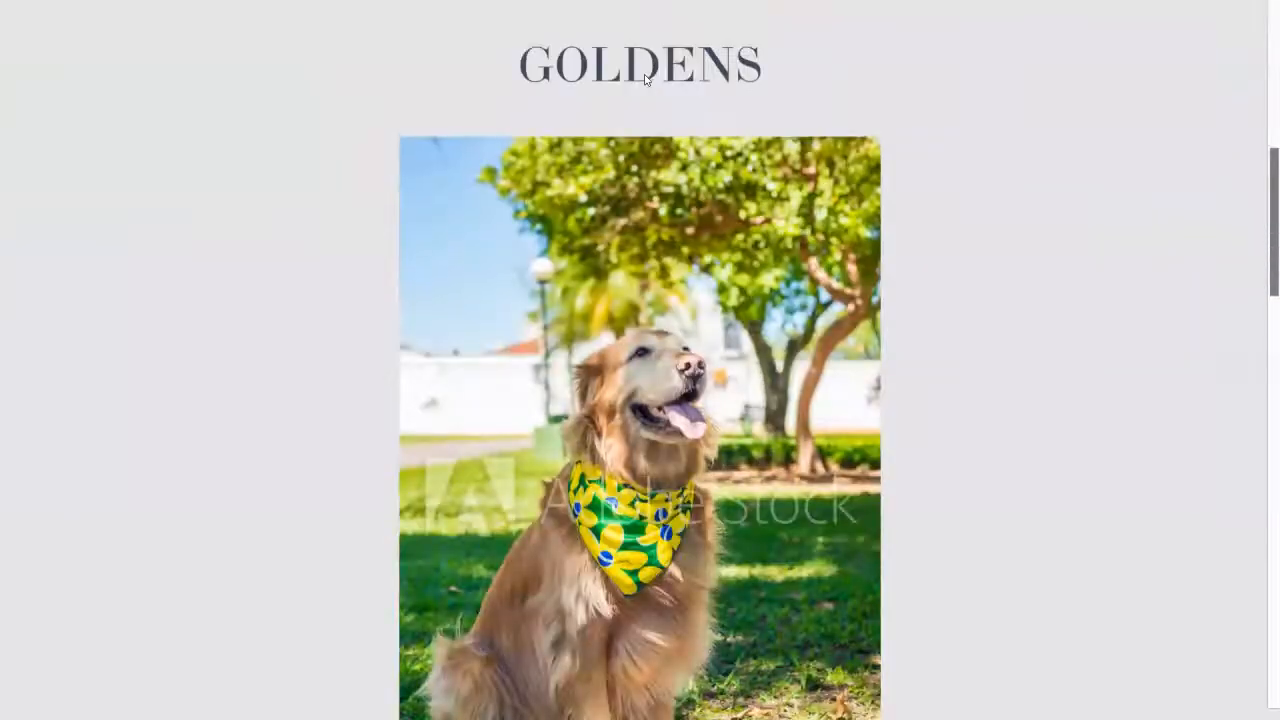
pyautogui.scroll(-2, 644, 78)
pyautogui.scroll(-7, 644, 78)
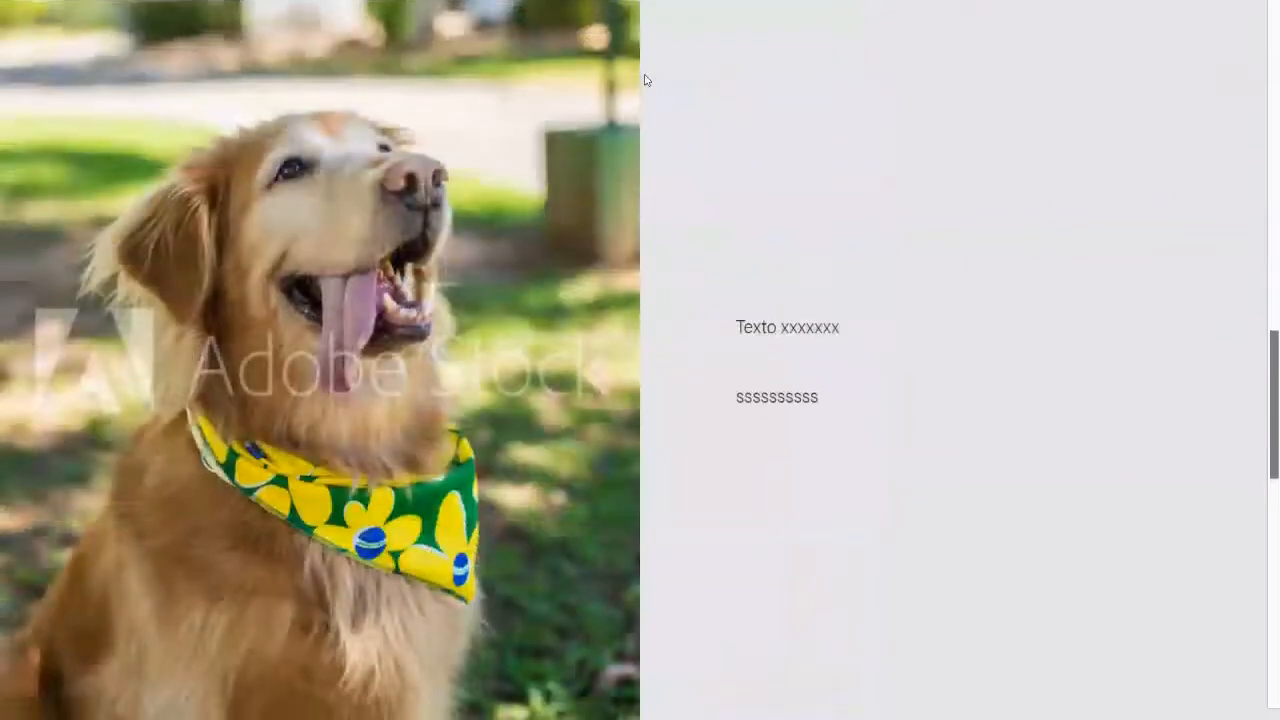
pyautogui.scroll(-6, 644, 80)
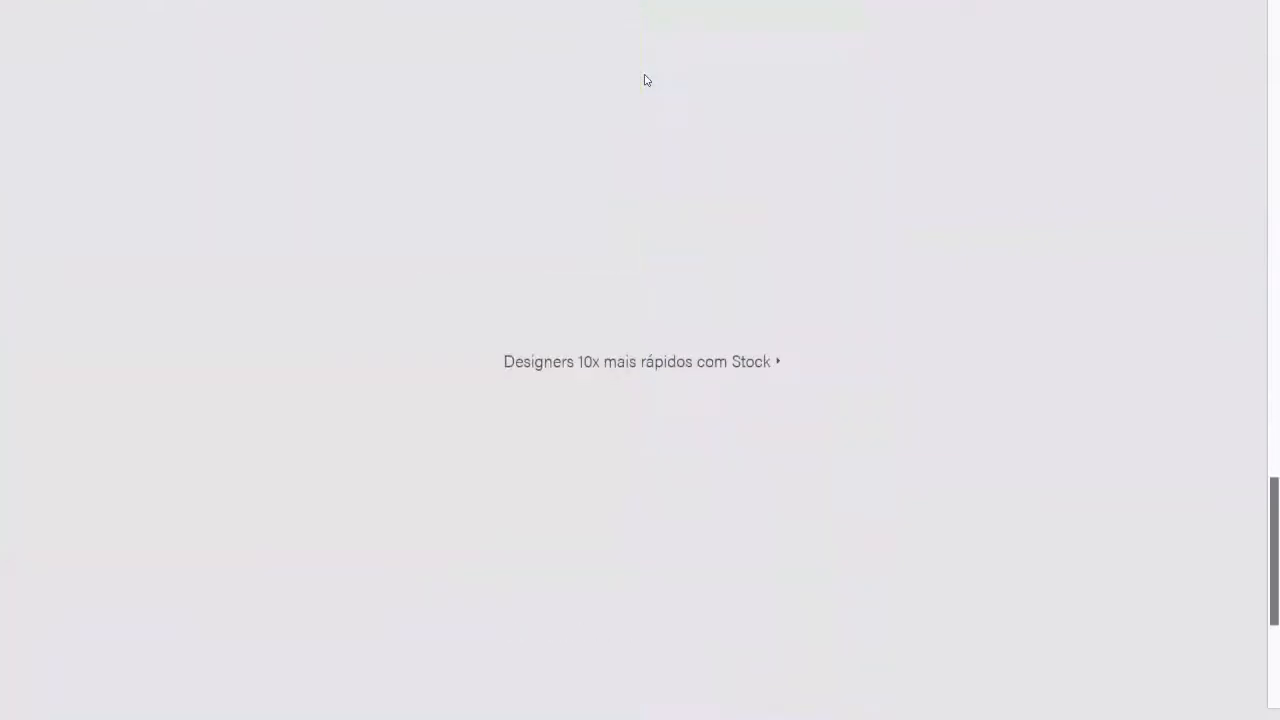
pyautogui.scroll(-4, 644, 80)
pyautogui.scroll(15, 644, 80)
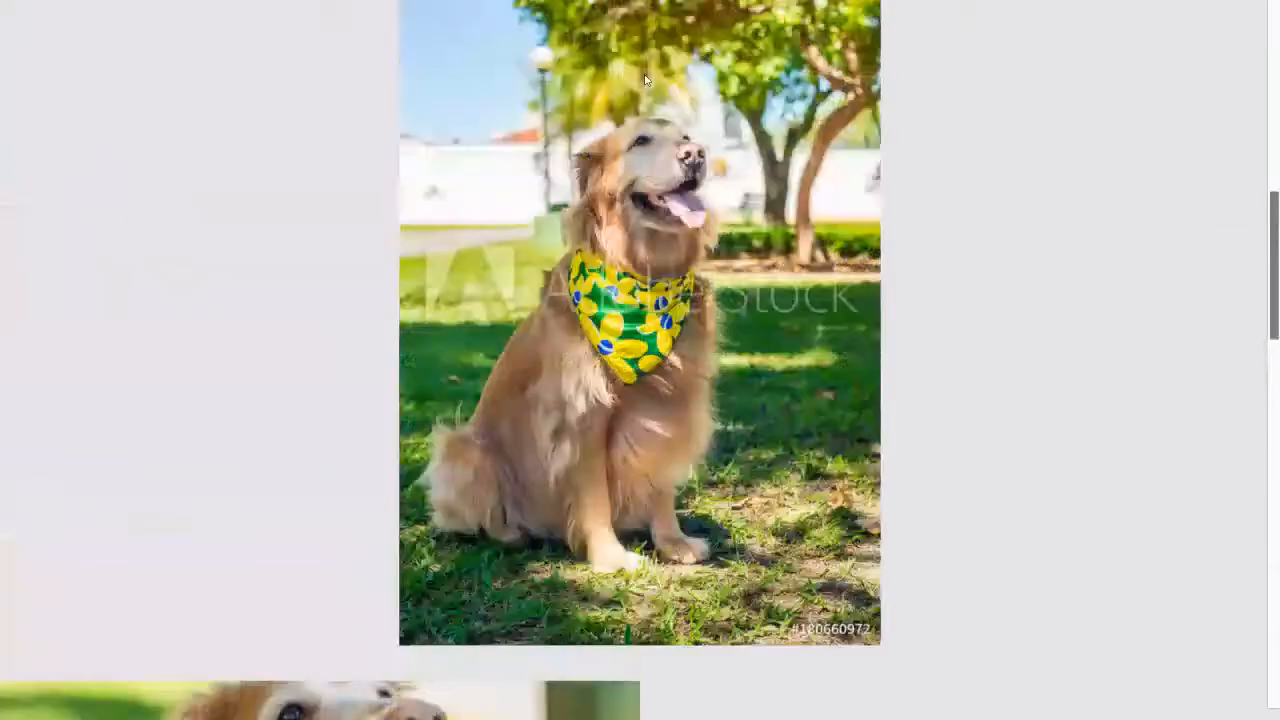
pyautogui.scroll(2, 644, 80)
pyautogui.press('Escape')
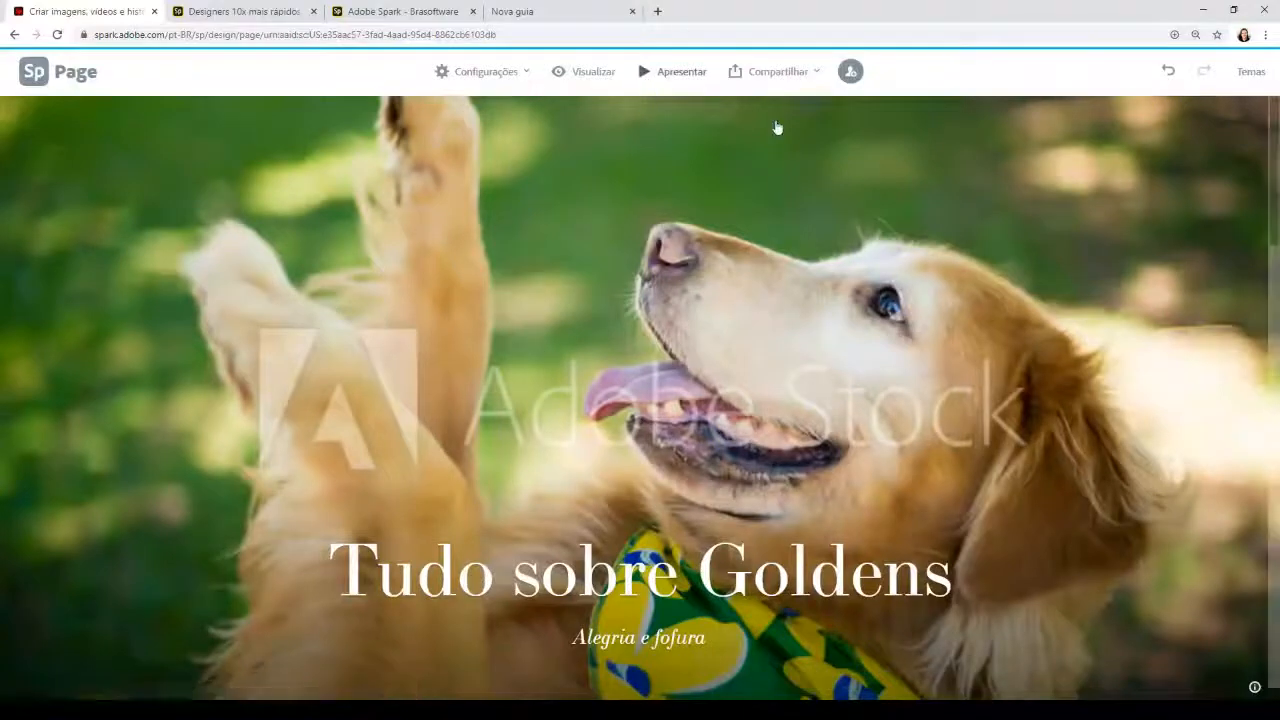
# Try twice to publish the page and share its link, and return to the page cover
pyautogui.click(777, 75)
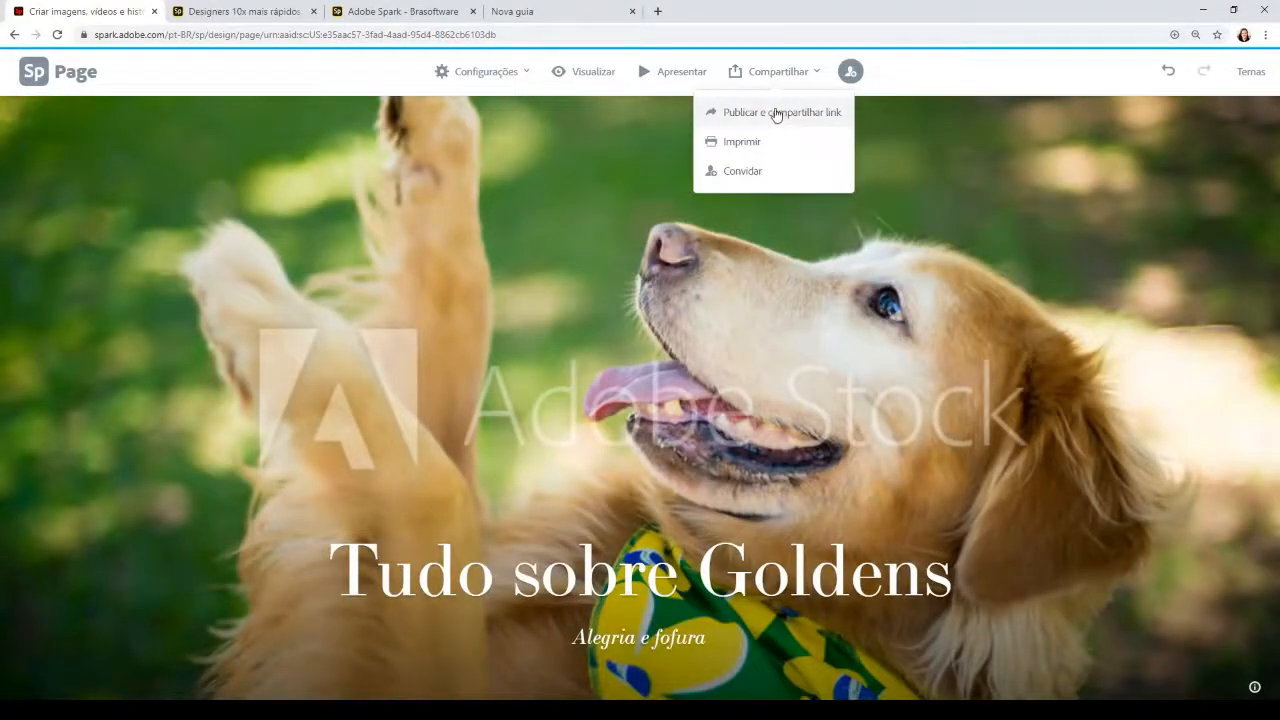
pyautogui.click(777, 114)
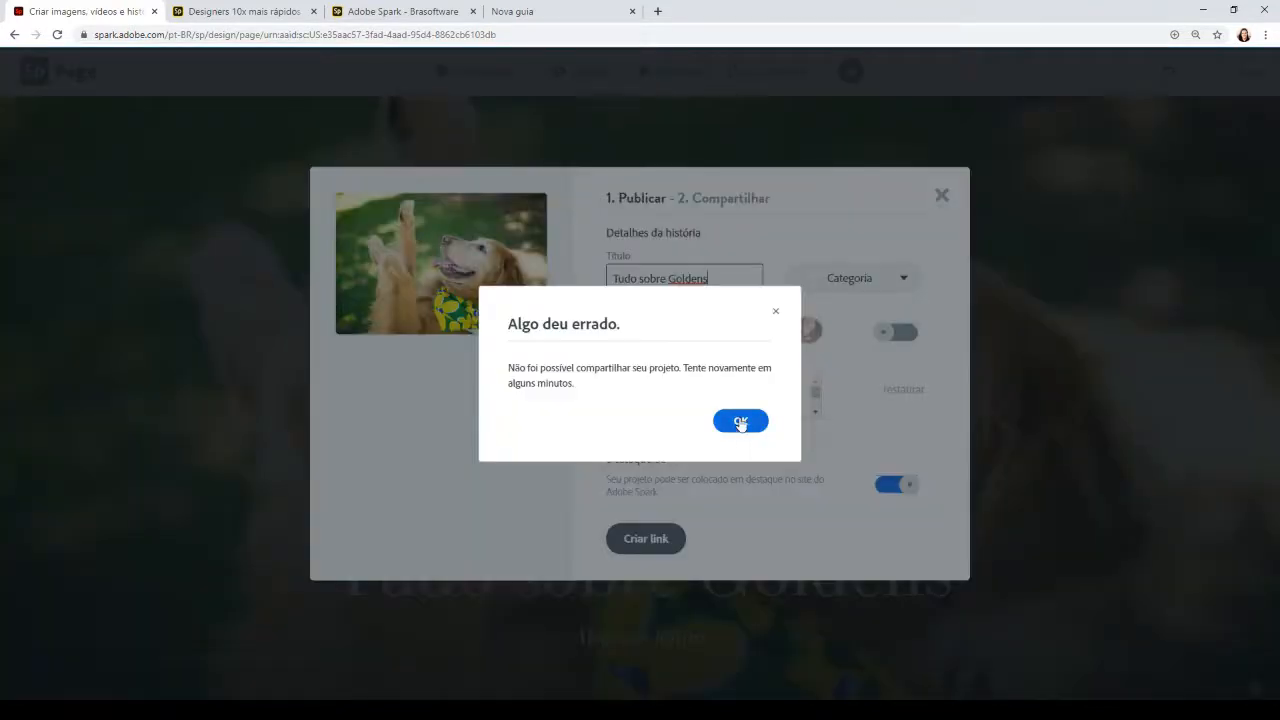
pyautogui.click(741, 420)
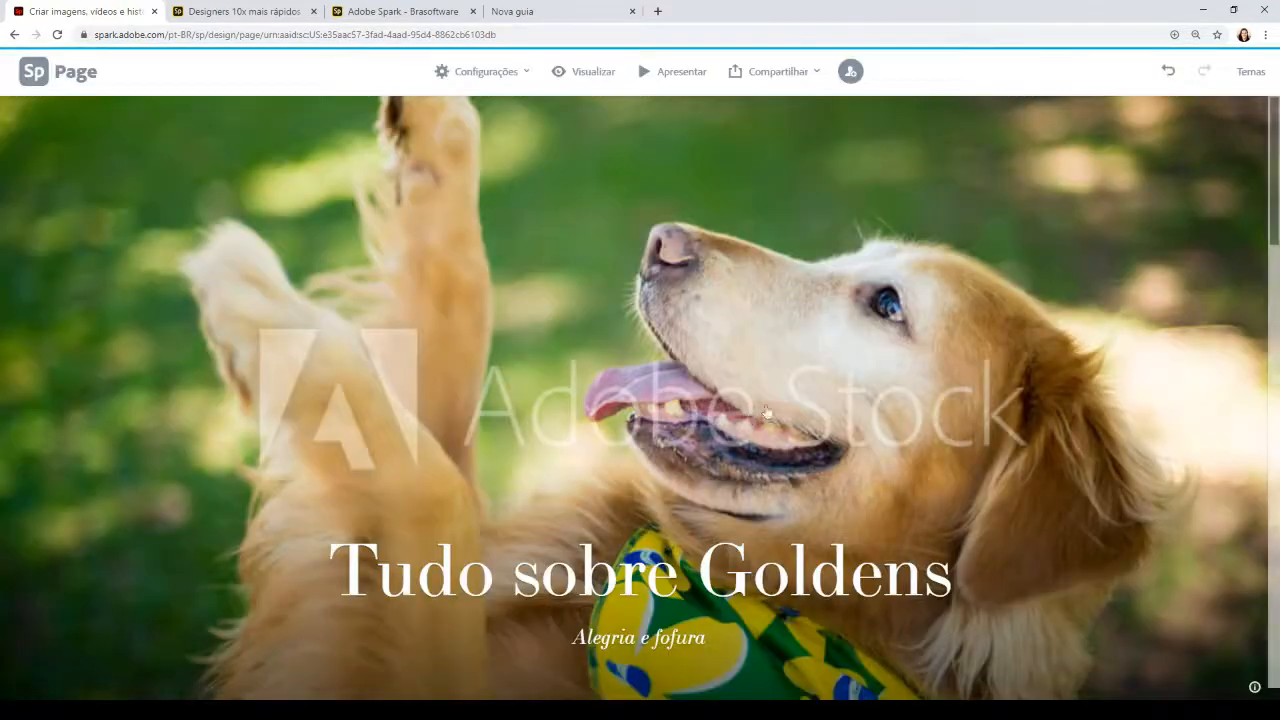
pyautogui.click(799, 75)
pyautogui.click(766, 118)
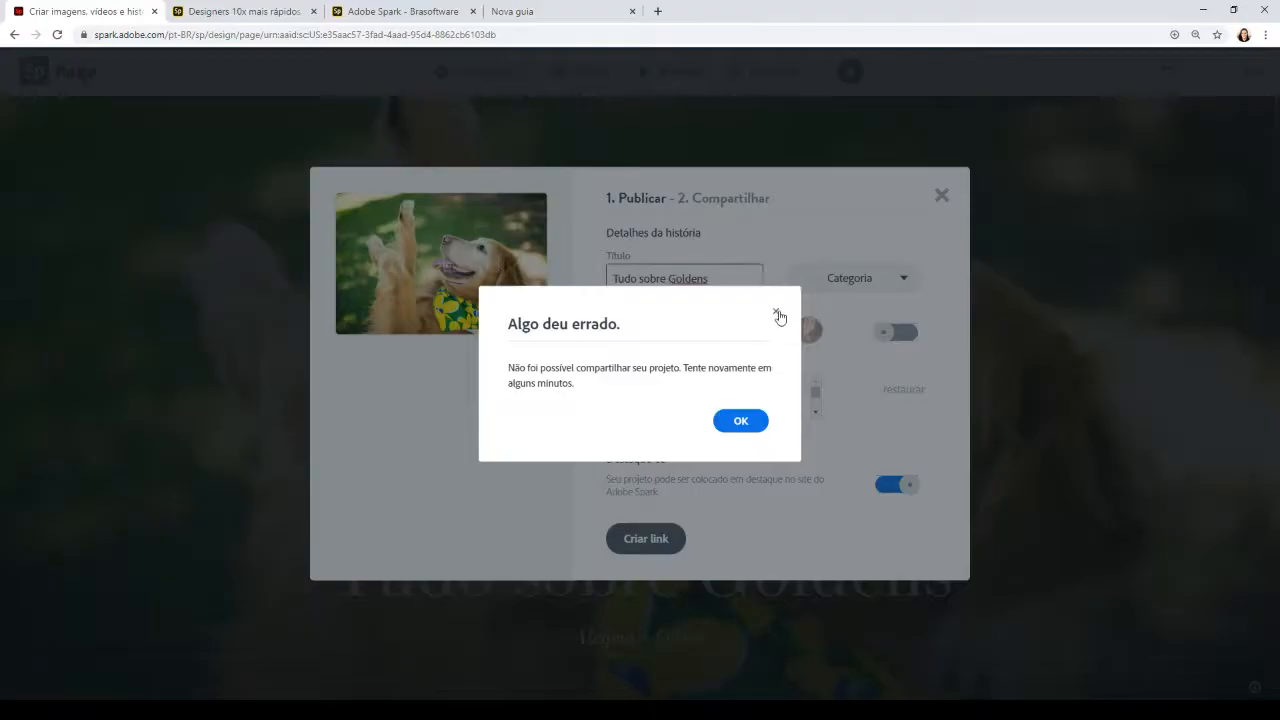
pyautogui.click(776, 311)
pyautogui.scroll(-5, 1129, 387)
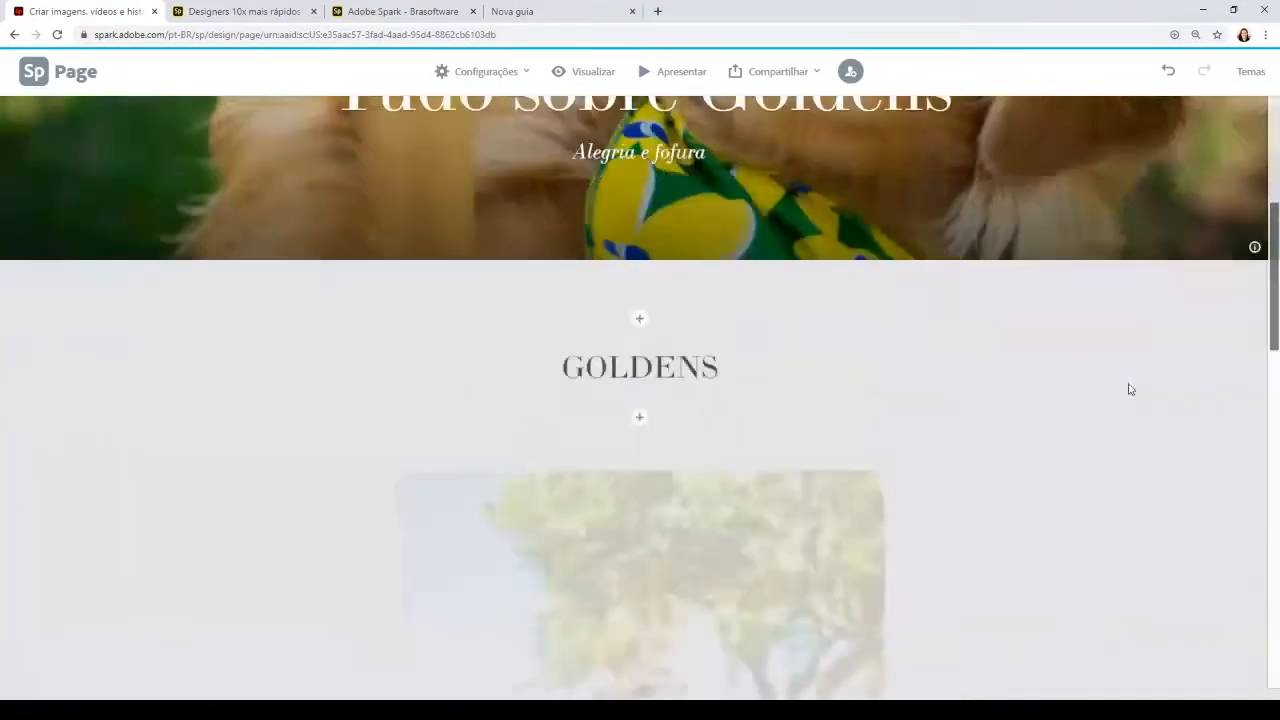
pyautogui.scroll(5, 1126, 389)
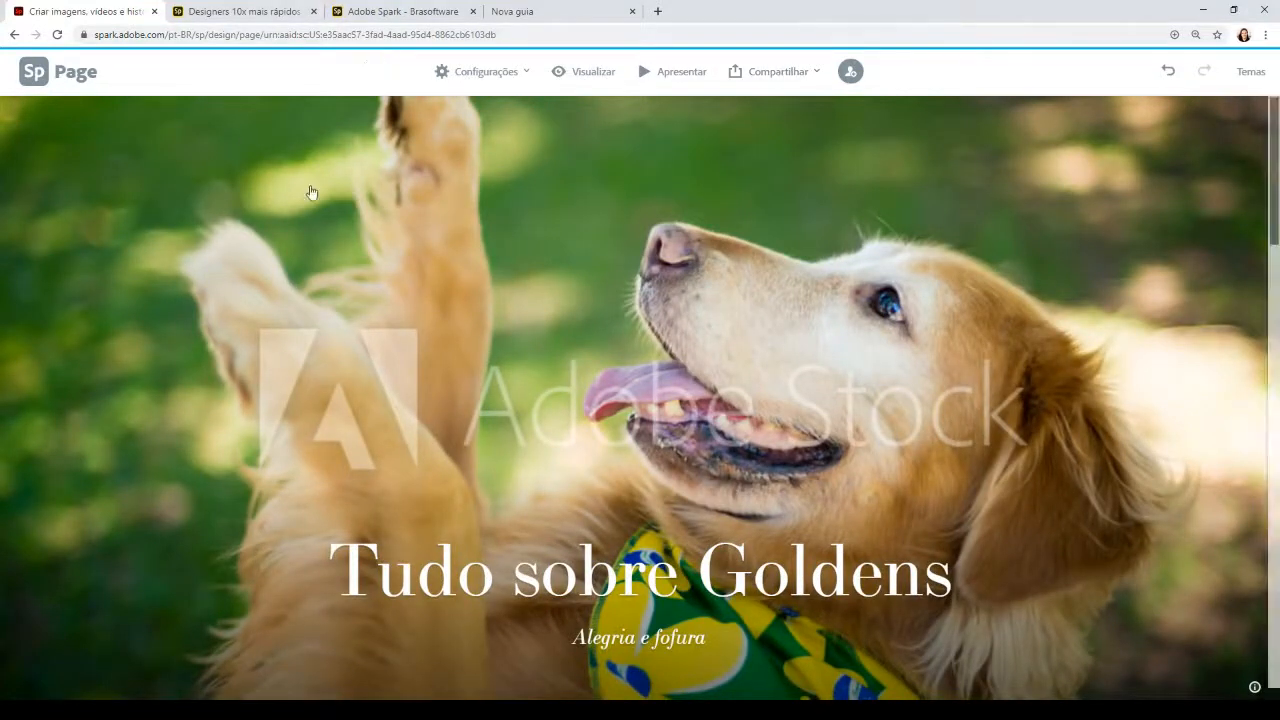
# Look through the published "Designers 10x mais rápidos com Adobe Stock" page from its cover to the workflow scenario charts
pyautogui.click(222, 15)
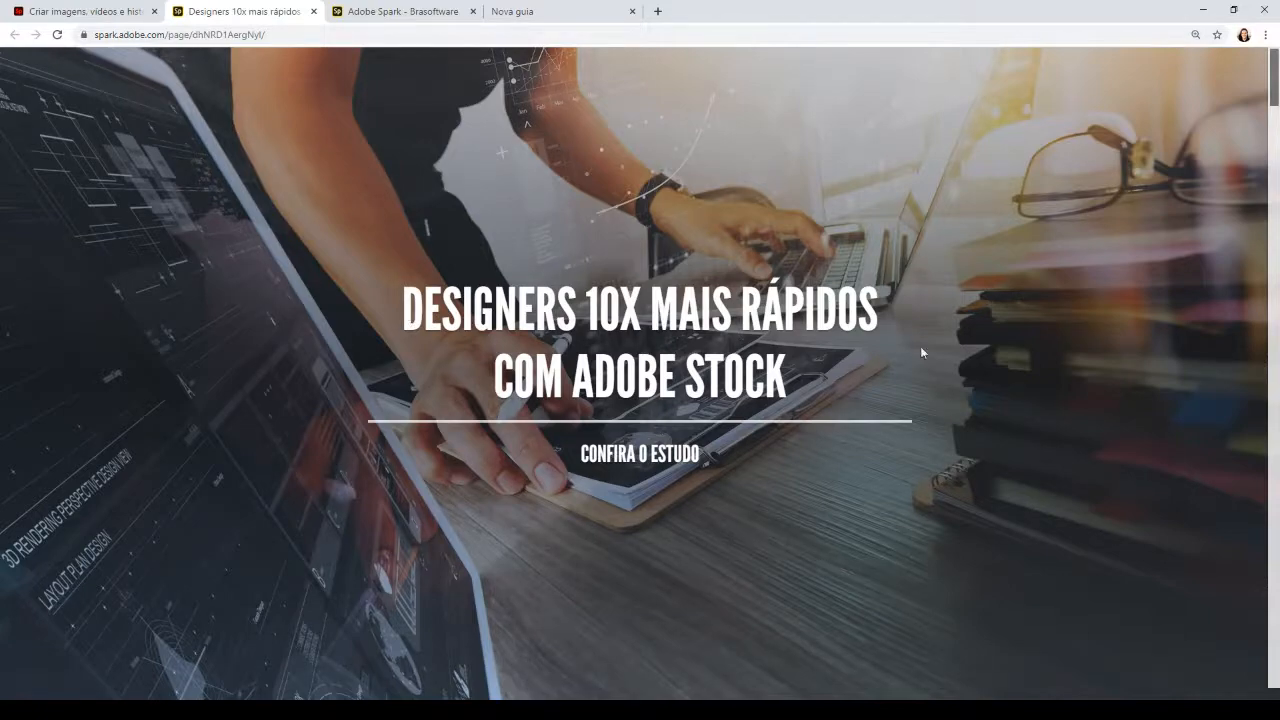
pyautogui.scroll(-5, 778, 440)
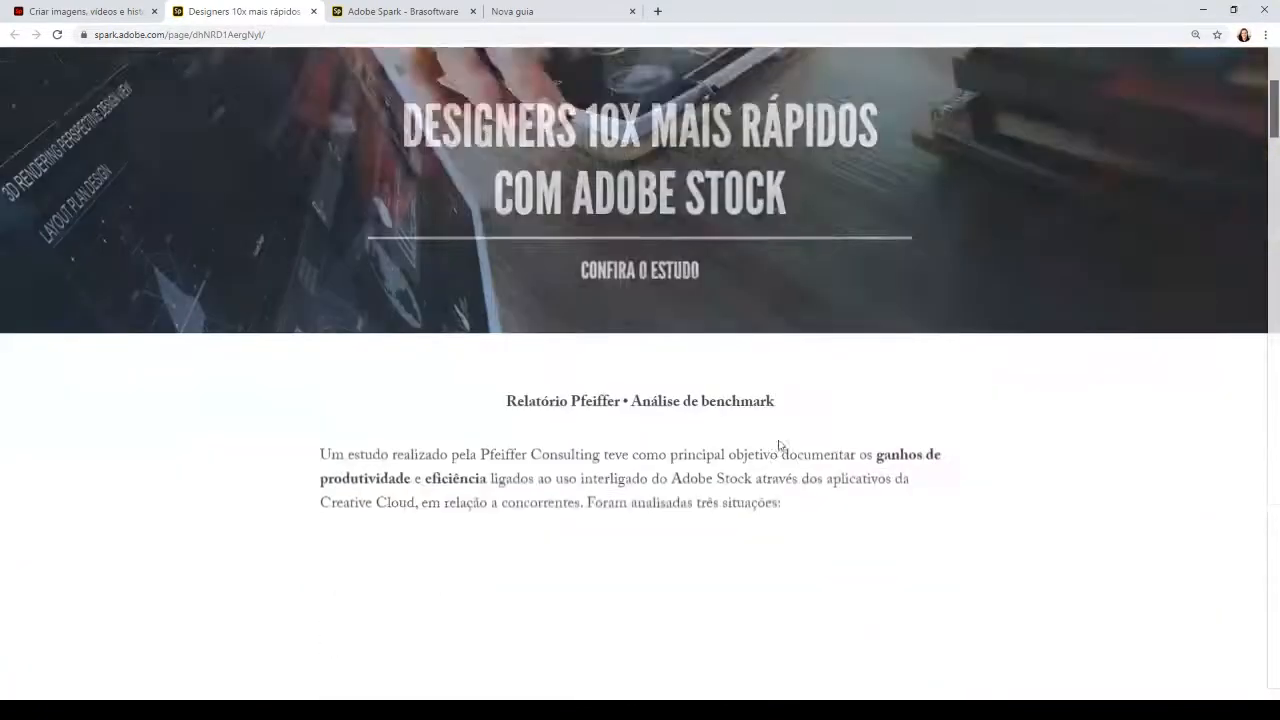
pyautogui.scroll(-3, 778, 443)
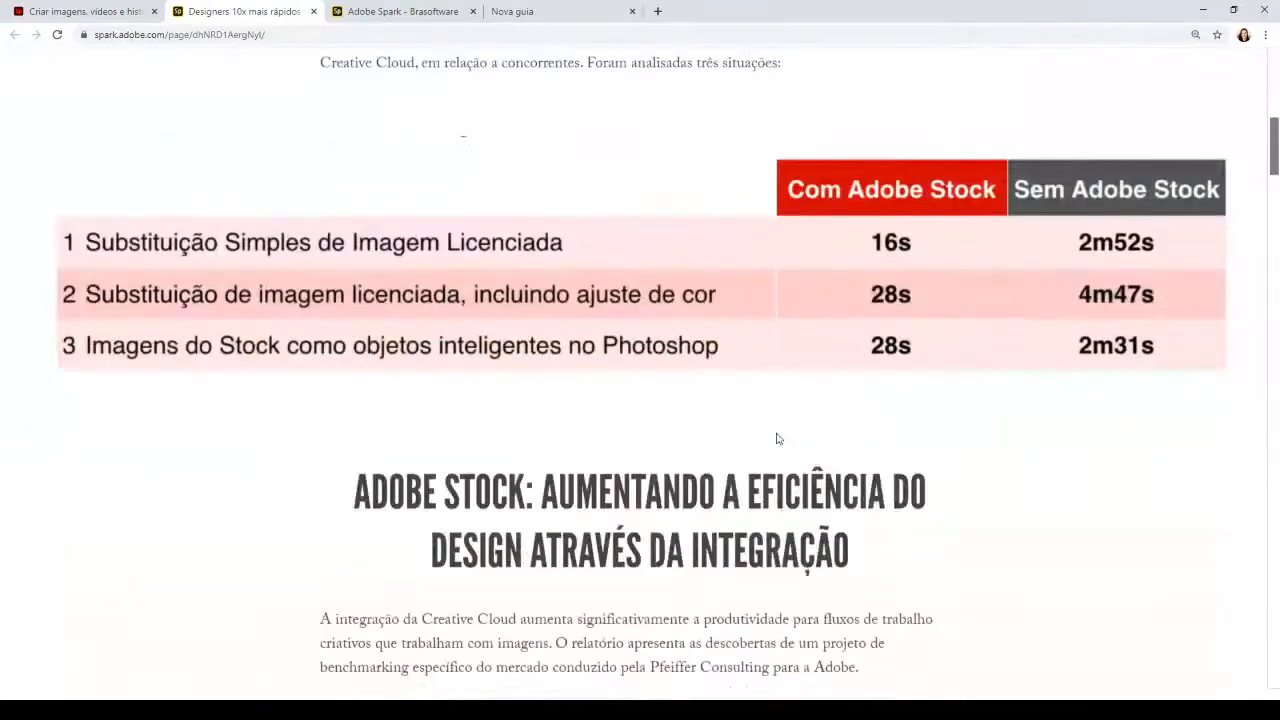
pyautogui.scroll(-8, 778, 440)
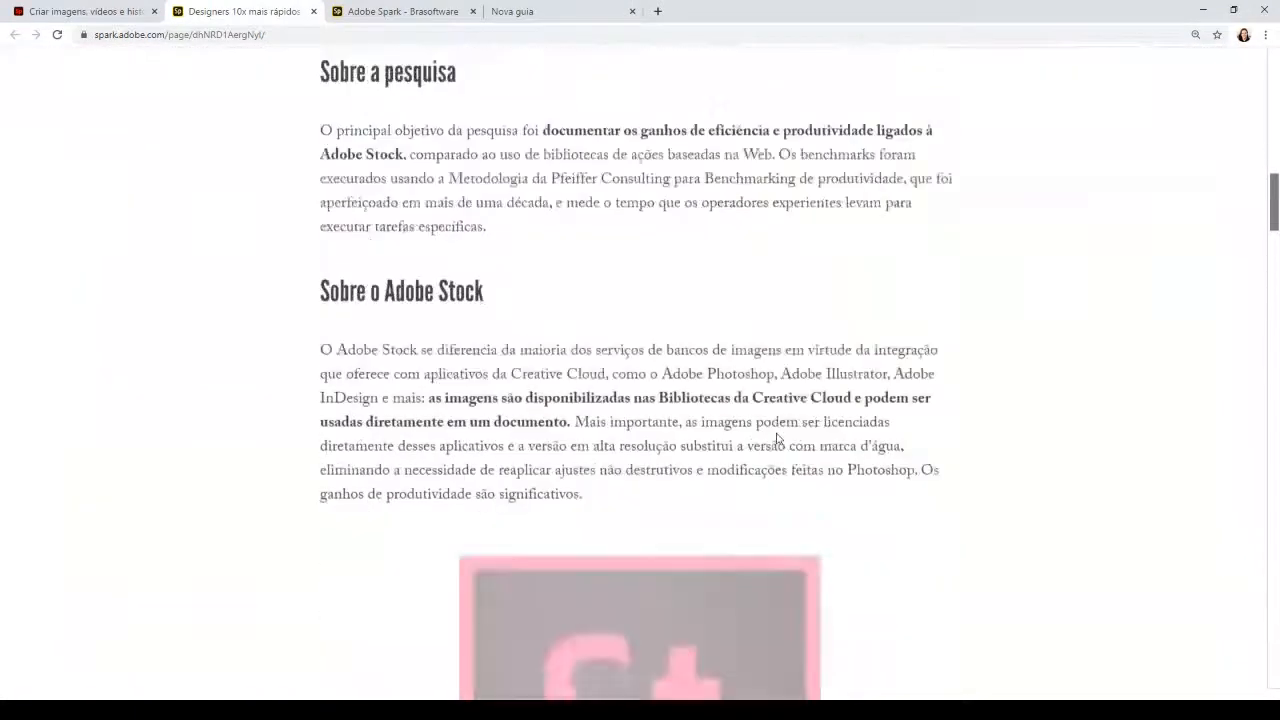
pyautogui.scroll(-10, 778, 442)
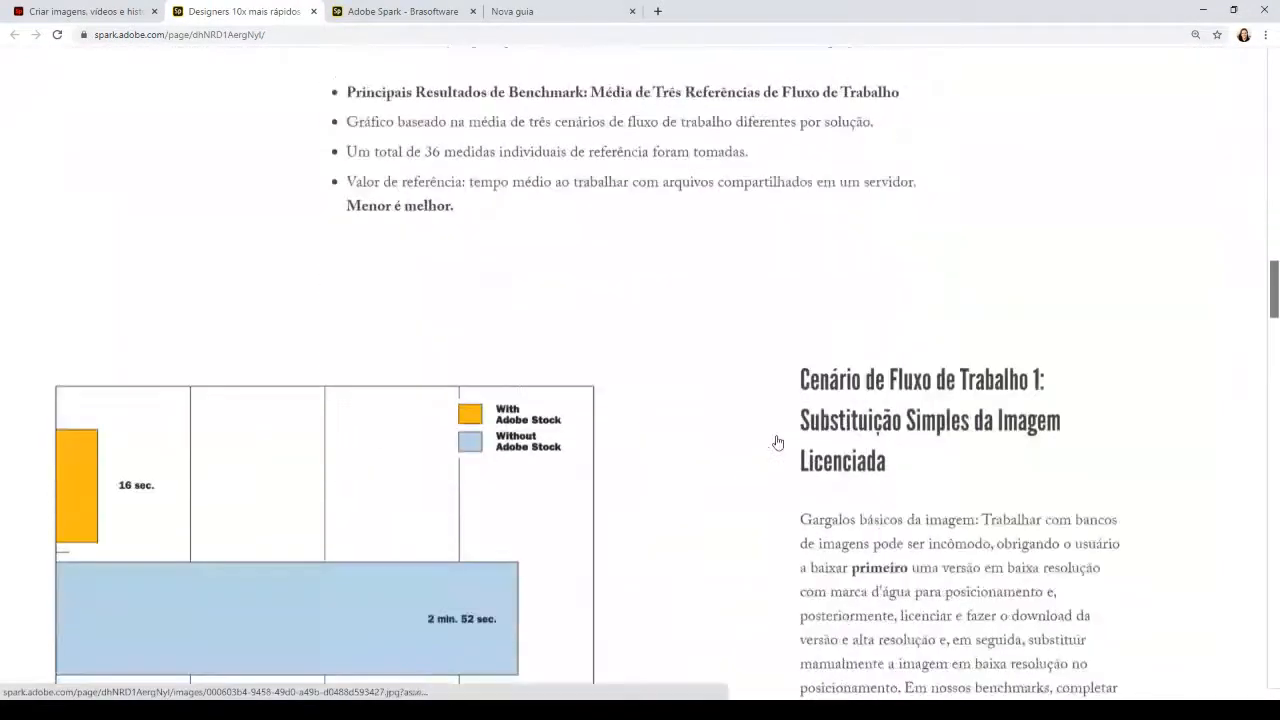
pyautogui.scroll(-2, 778, 441)
pyautogui.scroll(-3, 818, 420)
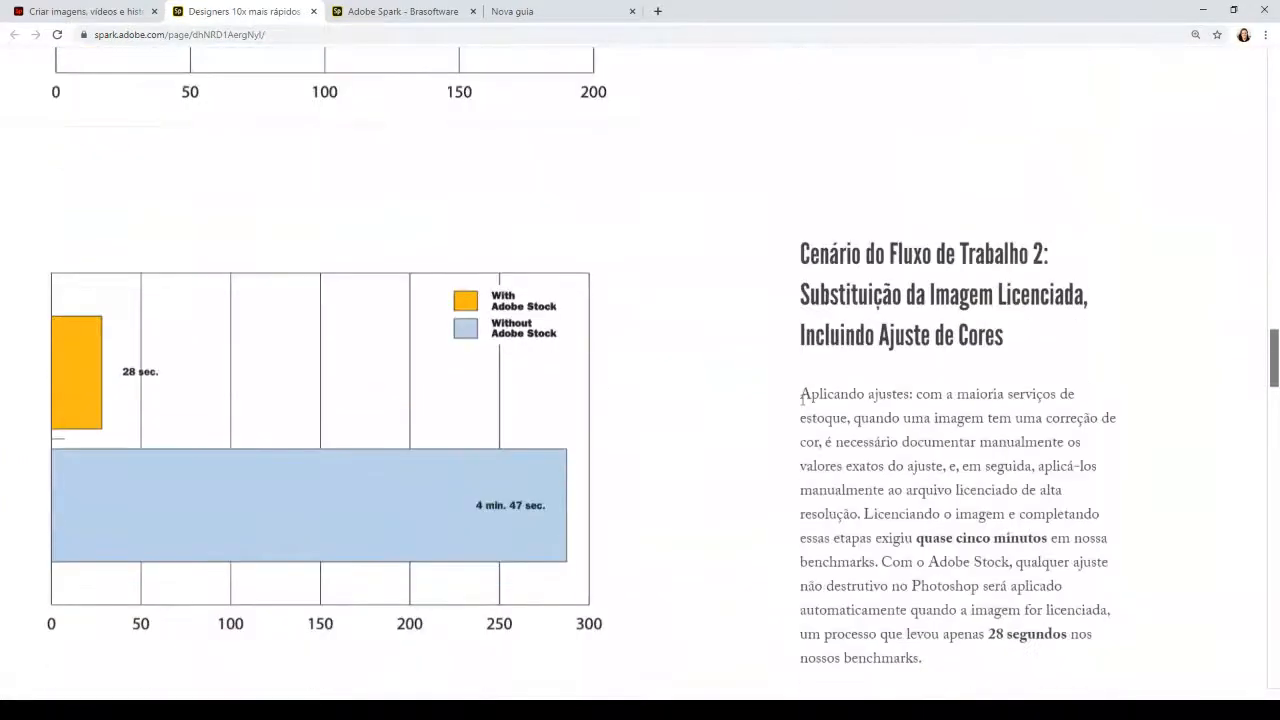
# Narrow the browser window to phone width beside the mirrored phone screen and return to the page's cover
pyautogui.click(1233, 9)
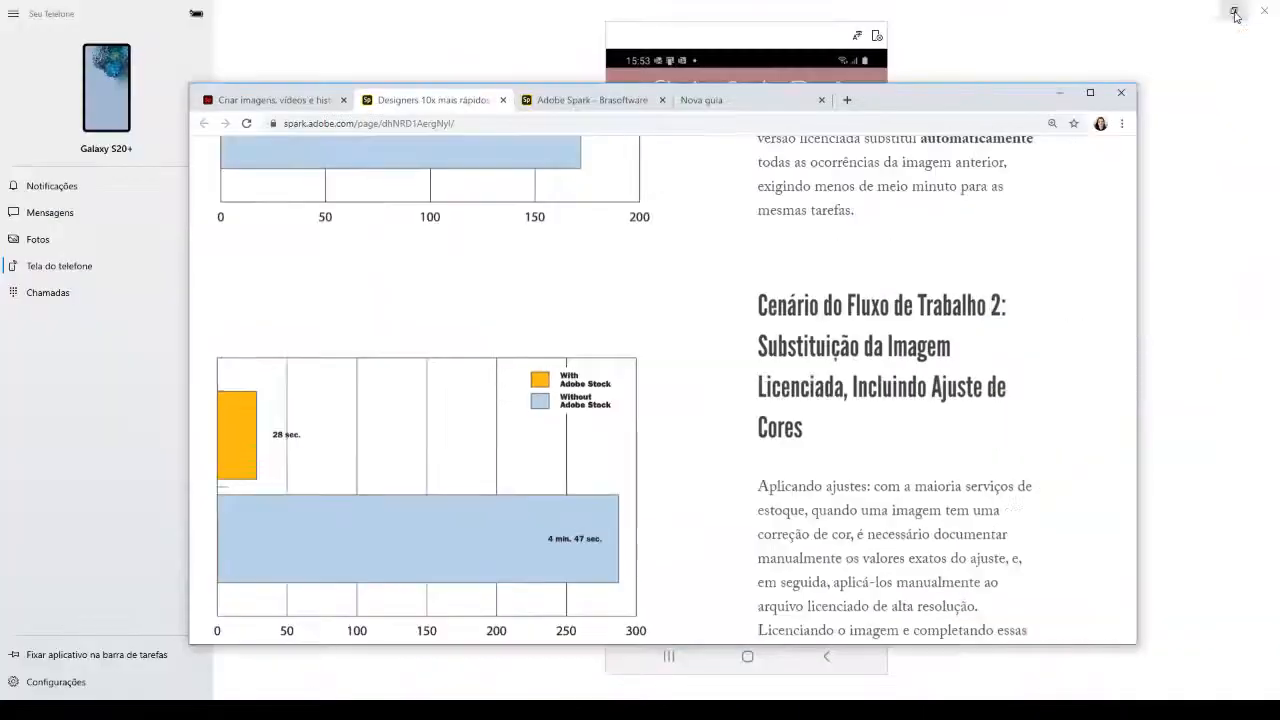
pyautogui.moveTo(945, 101); pyautogui.dragTo(881, 21)
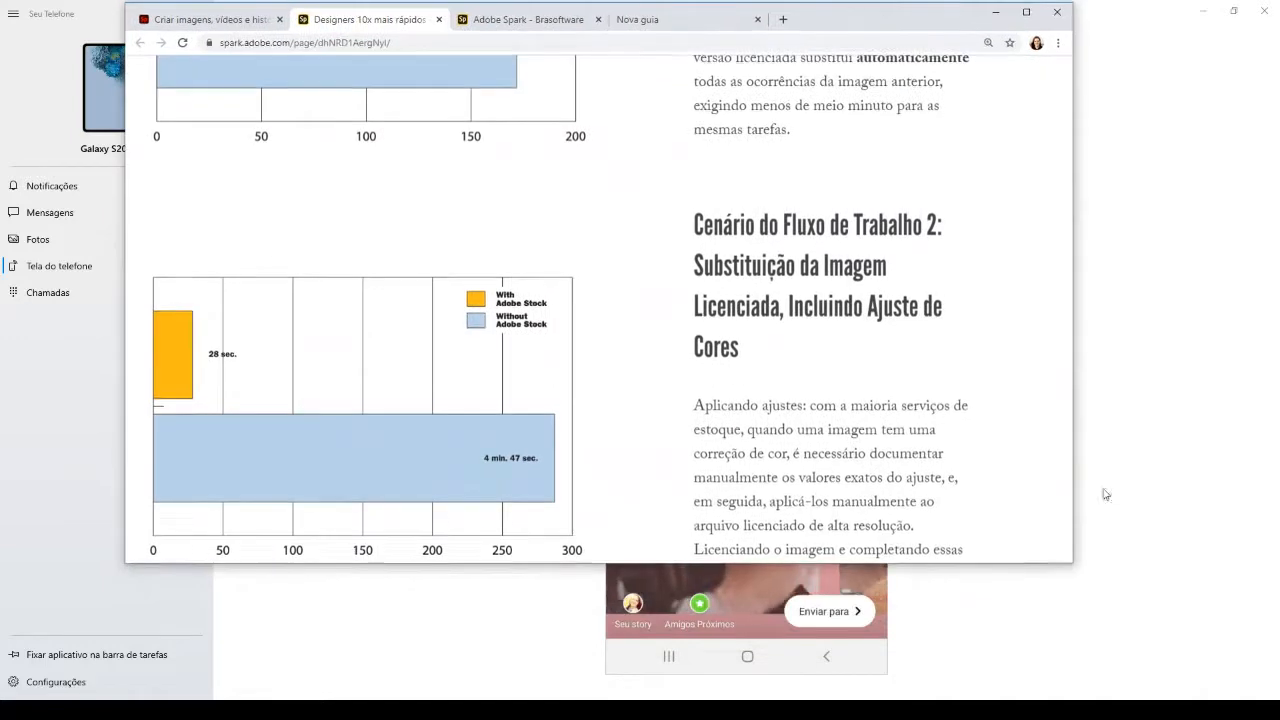
pyautogui.moveTo(1069, 565); pyautogui.dragTo(521, 688)
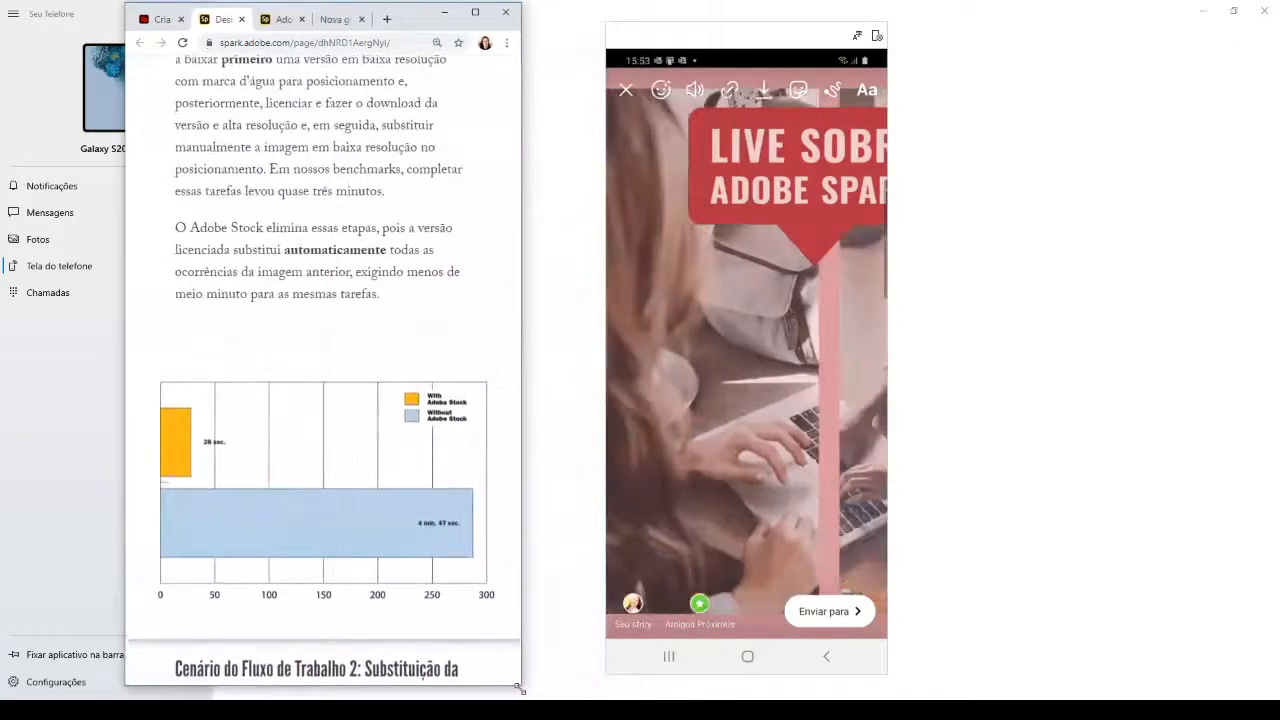
pyautogui.scroll(10, 374, 377)
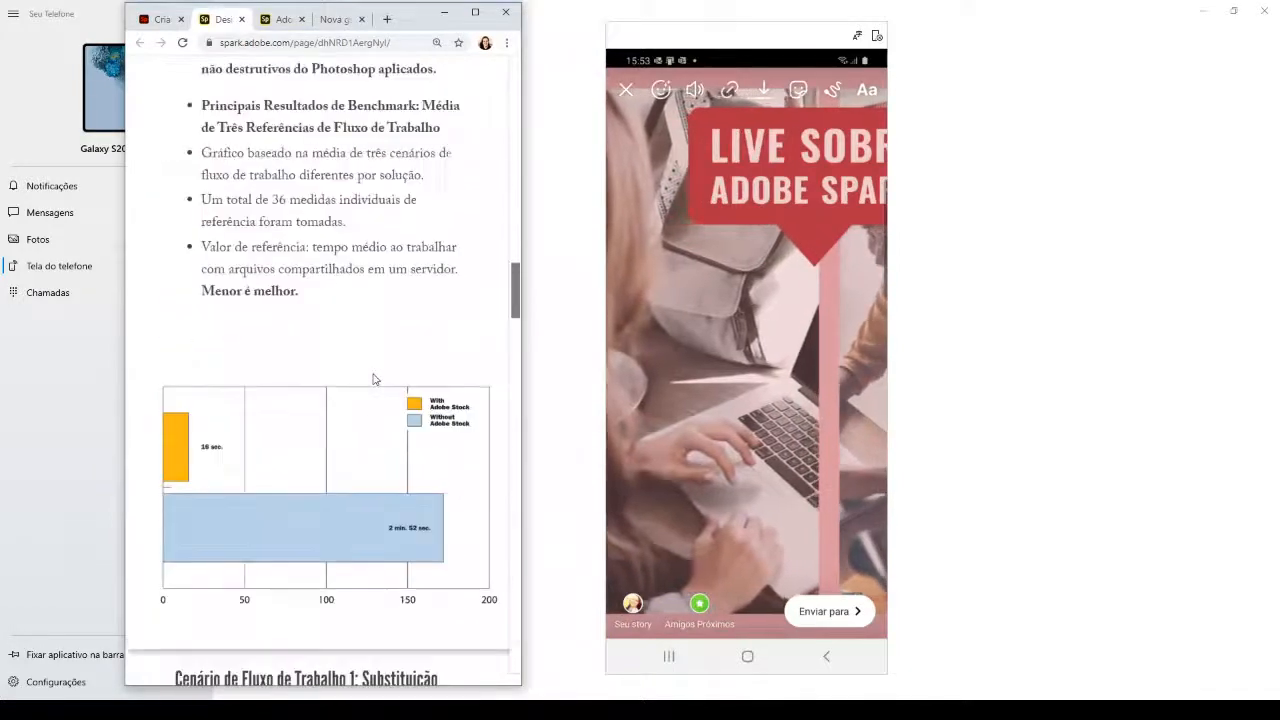
pyautogui.scroll(3, 374, 377)
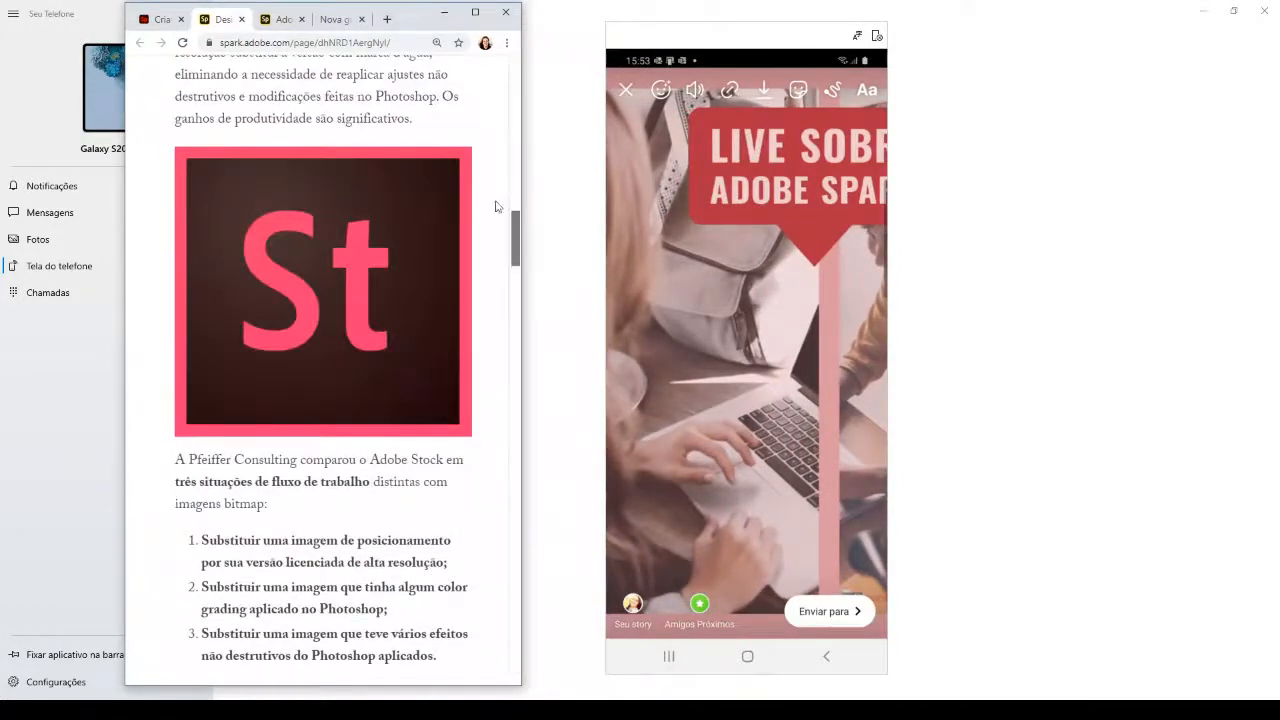
pyautogui.scroll(5, 474, 202)
pyautogui.scroll(10, 474, 202)
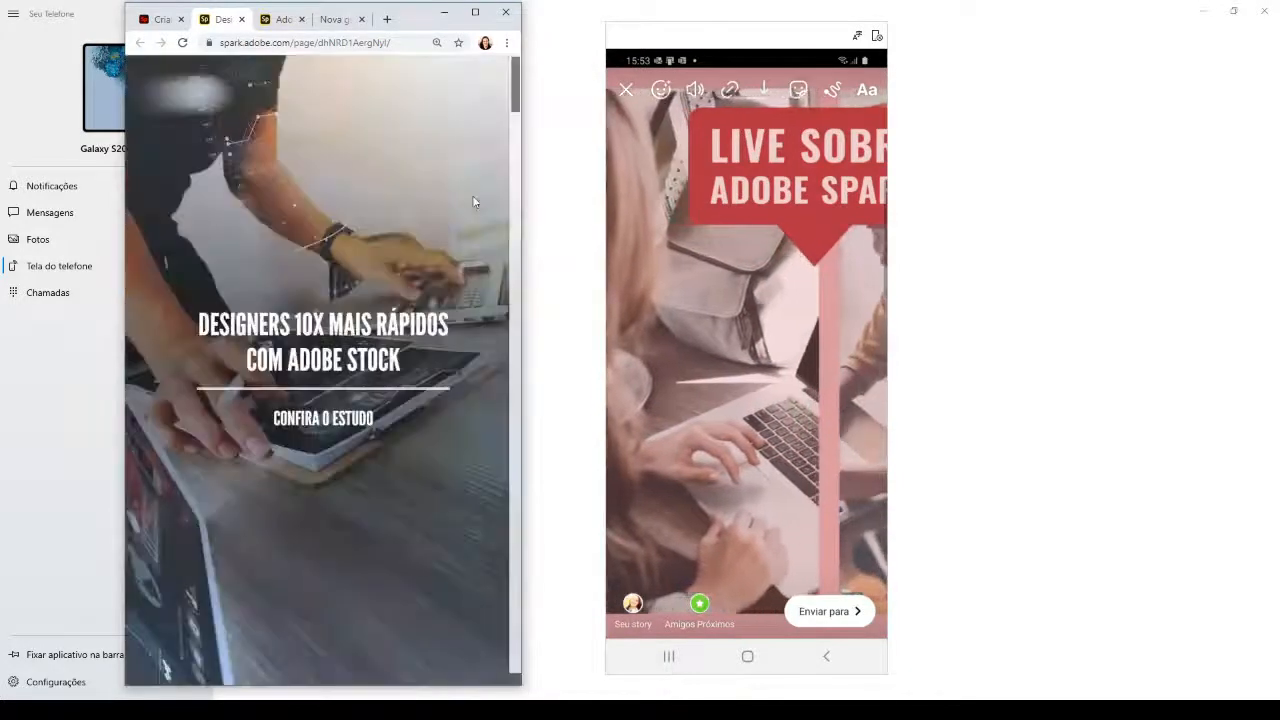
# Examine how the Adobe Stock study page adapts to phone width, from the cover to the buttons, video and image strip, and return to the Adobe Stock section
pyautogui.scroll(-10, 470, 202)
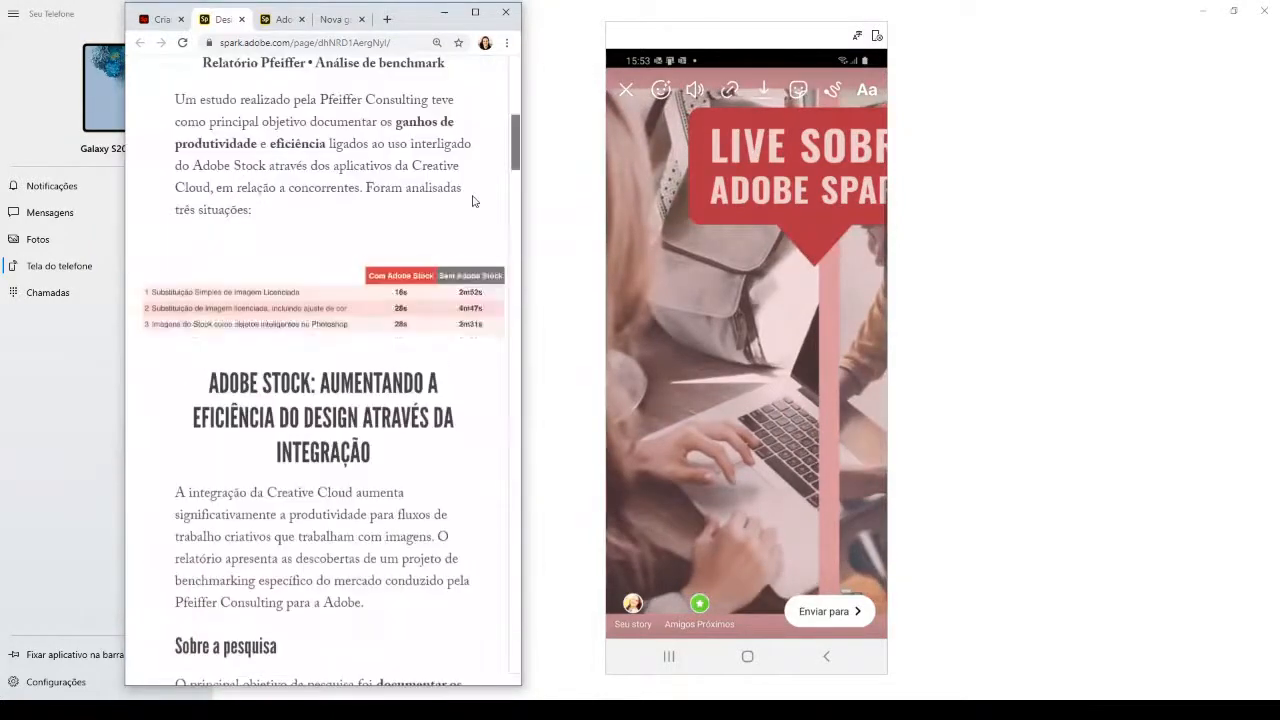
pyautogui.scroll(-10, 474, 203)
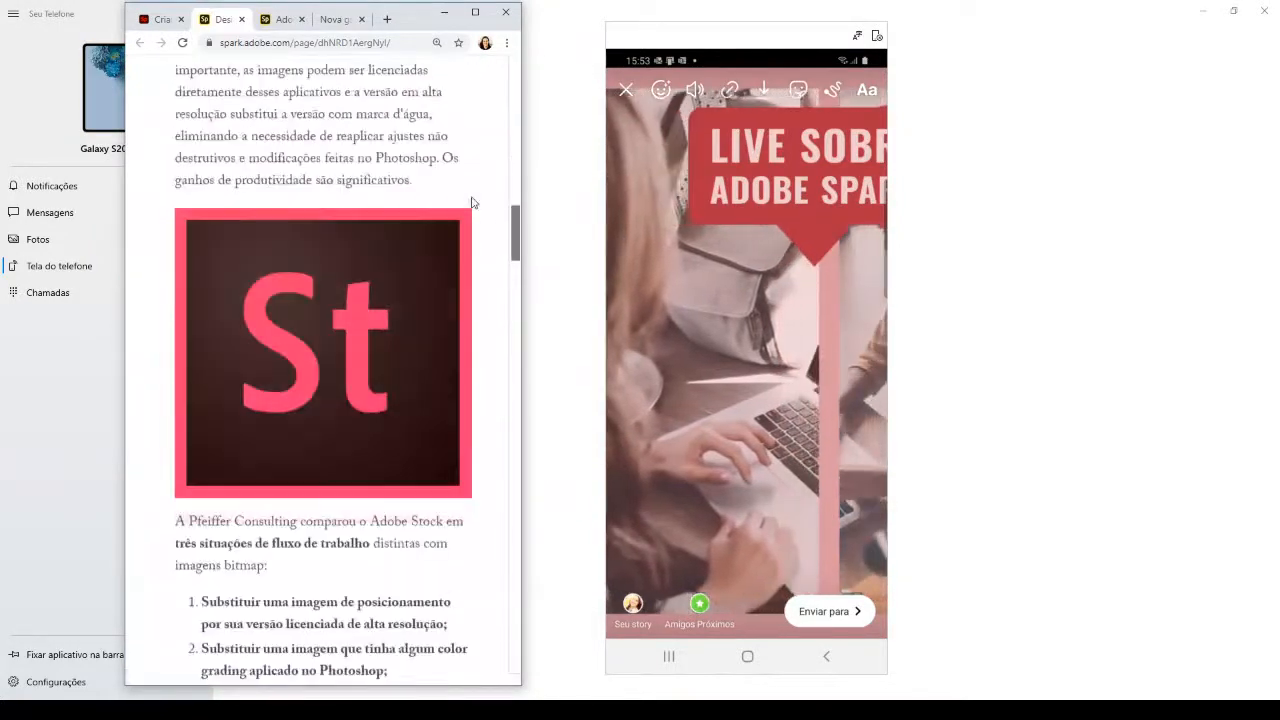
pyautogui.scroll(-10, 474, 203)
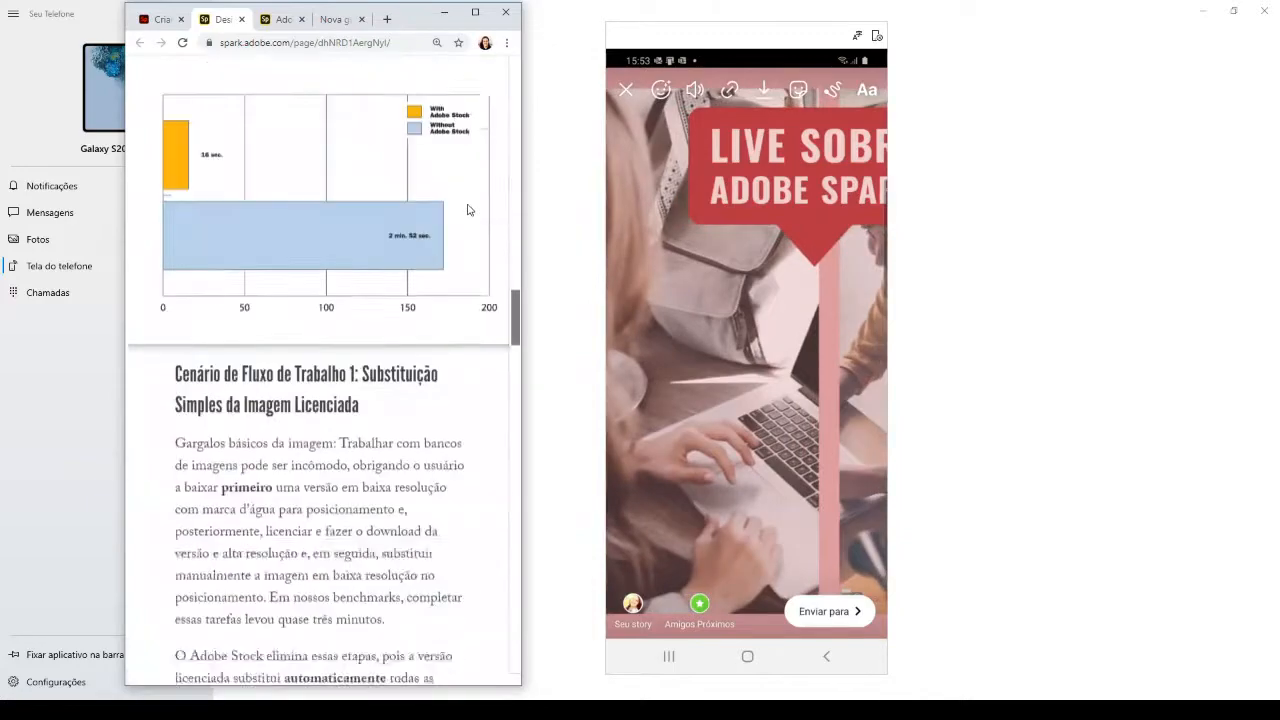
pyautogui.scroll(-10, 469, 210)
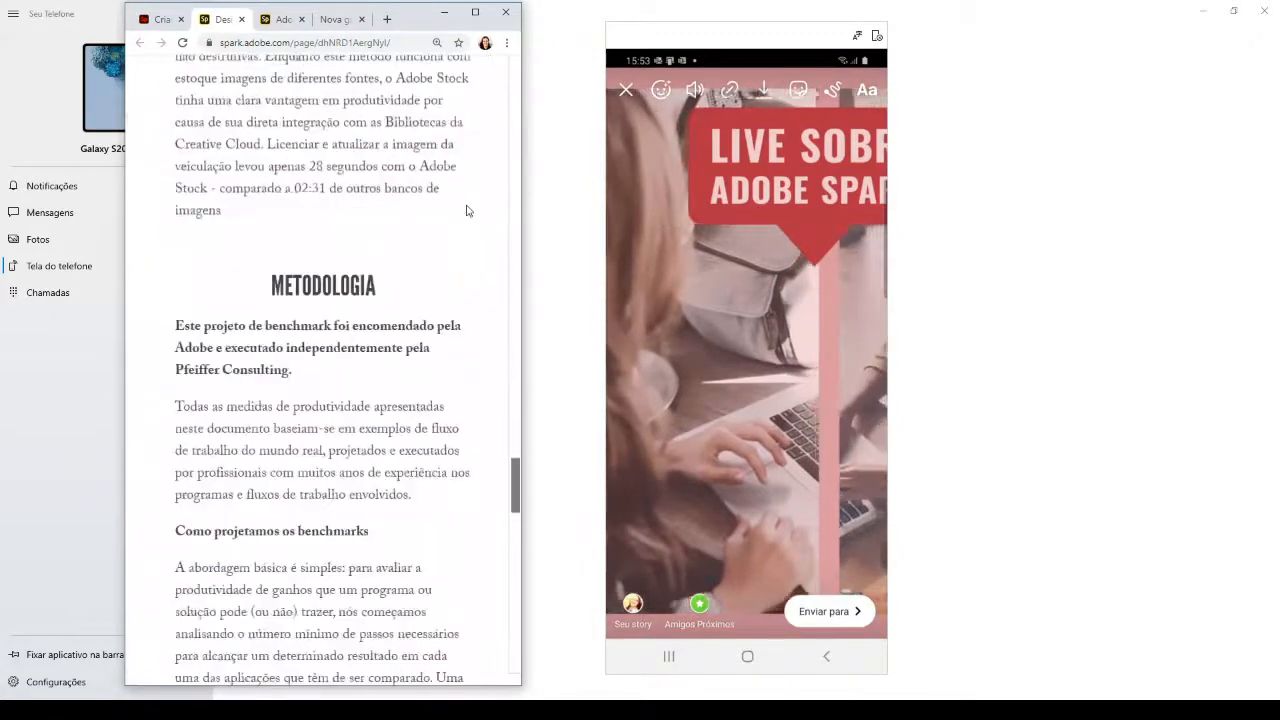
pyautogui.scroll(-2, 469, 210)
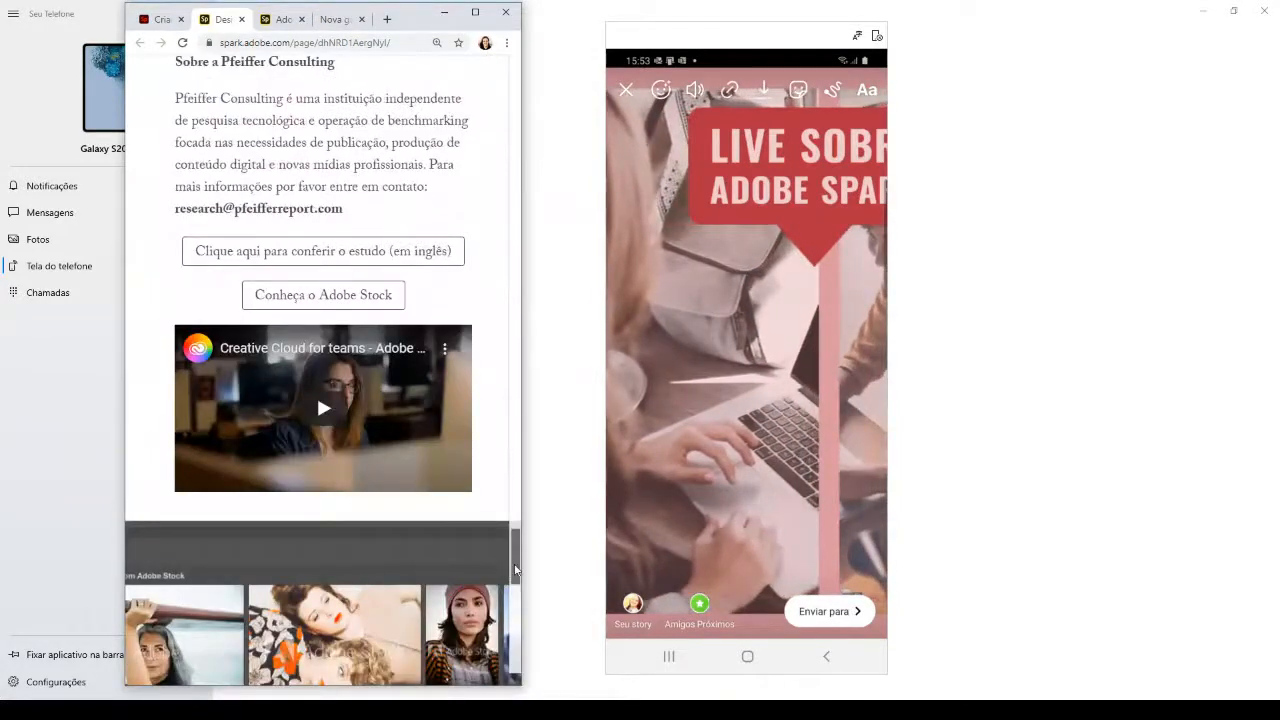
pyautogui.scroll(1, 519, 558)
pyautogui.moveTo(519, 558); pyautogui.dragTo(524, 372)
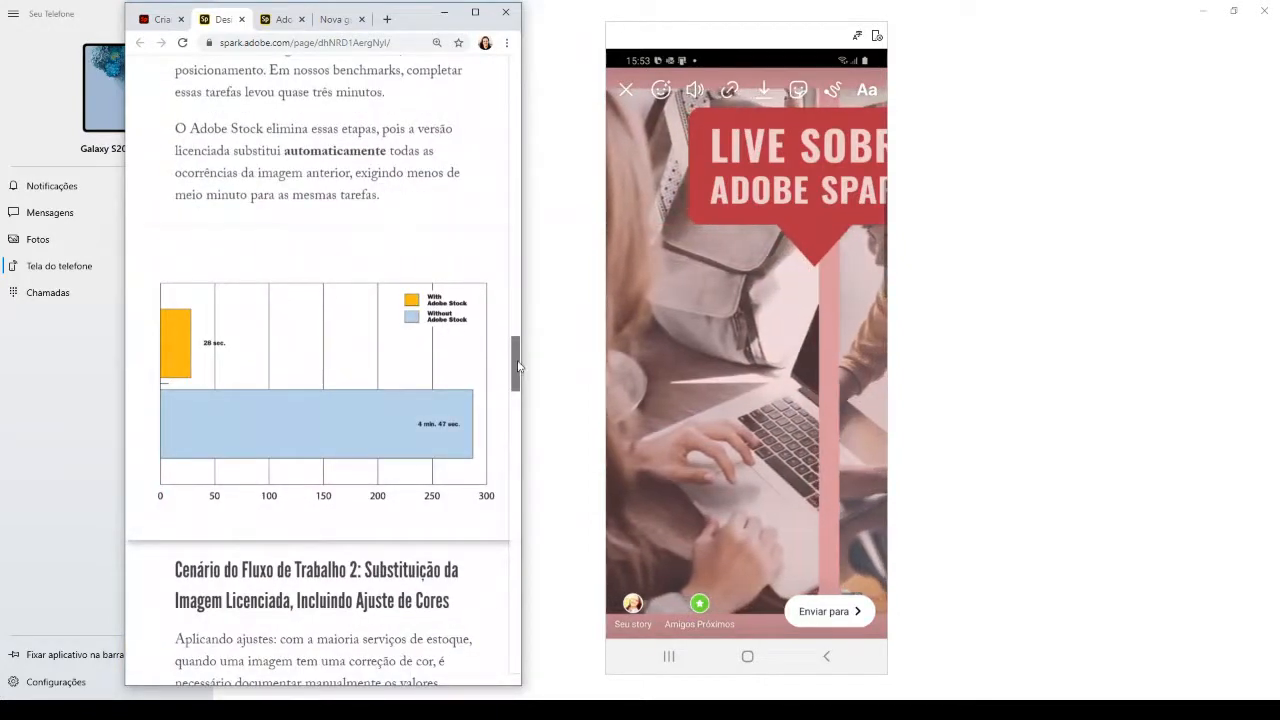
pyautogui.scroll(1, 518, 361)
pyautogui.moveTo(518, 360); pyautogui.dragTo(519, 222)
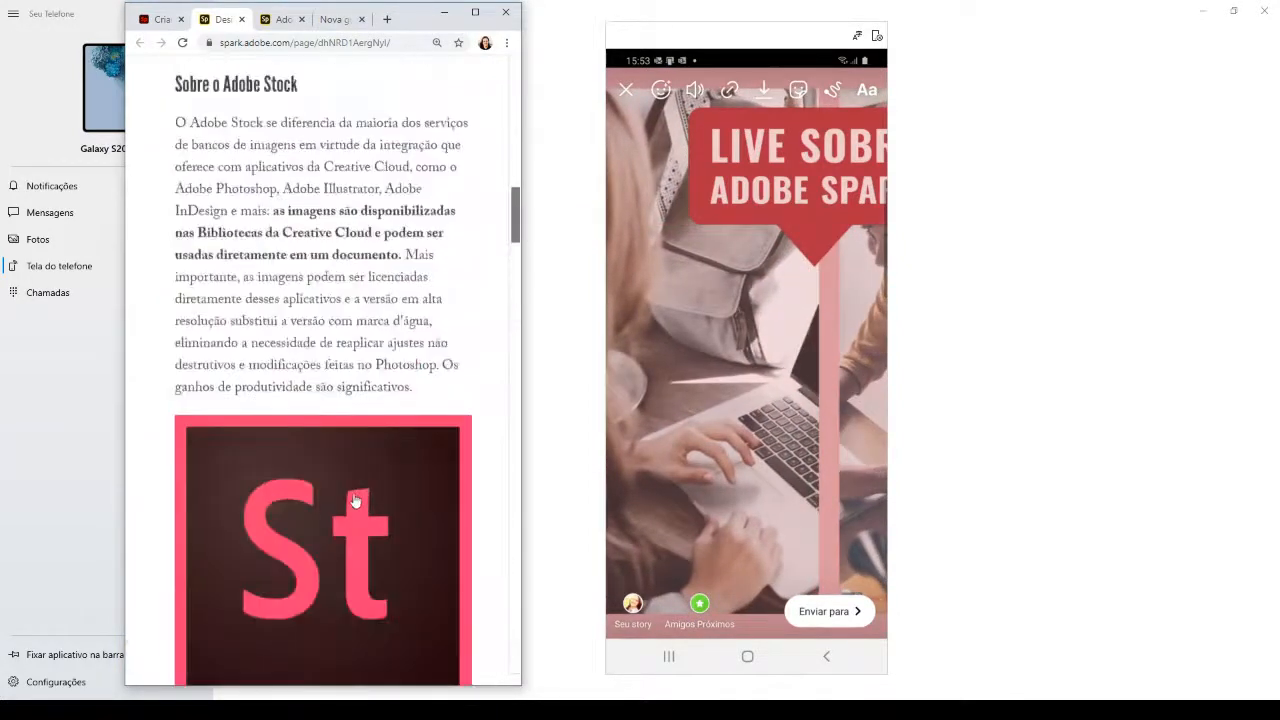
# View the Adobe Stock logo image enlarged, close it and go back up towards the page's cover
pyautogui.click(355, 499)
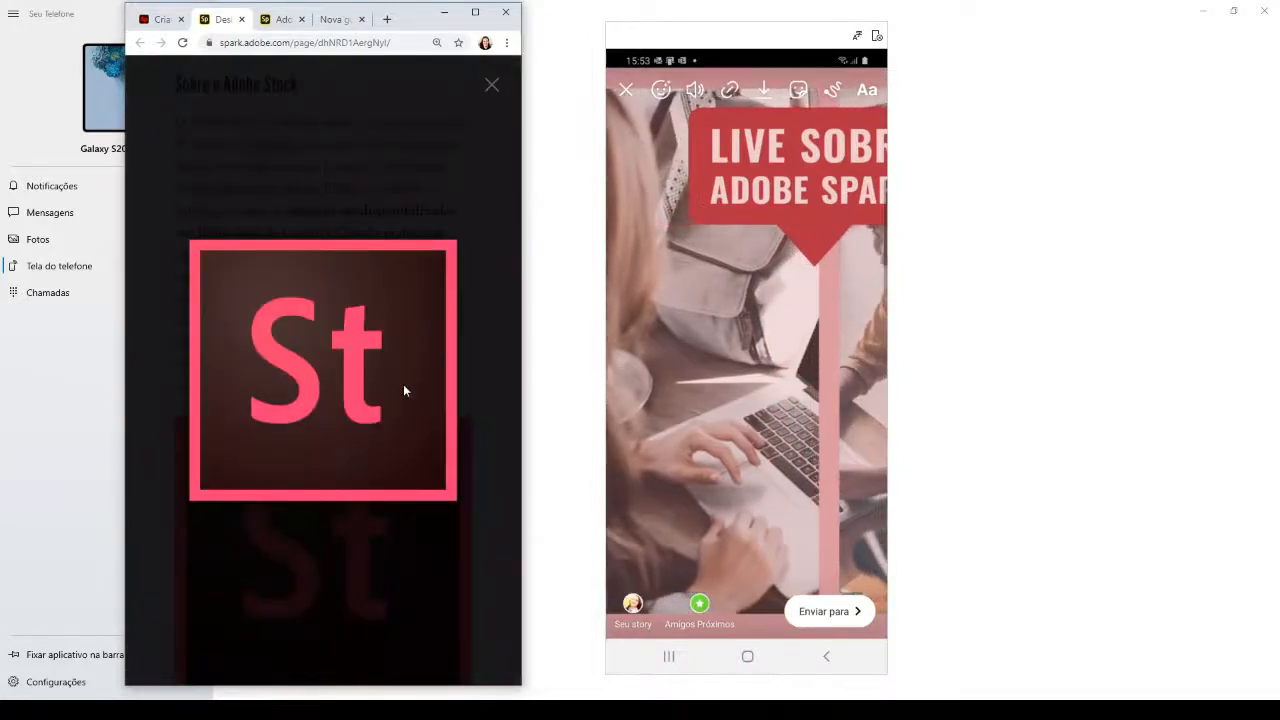
pyautogui.click(491, 85)
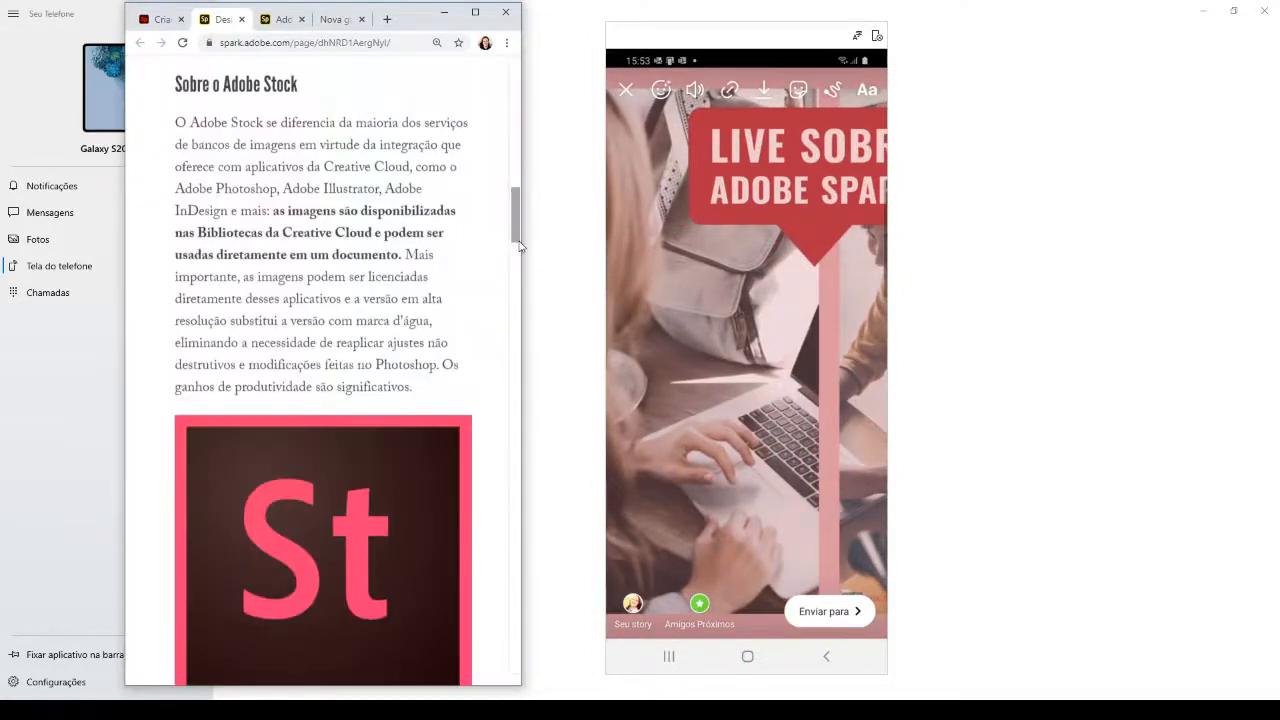
pyautogui.moveTo(517, 232); pyautogui.dragTo(519, 114)
# Bring the browser window back to the front, maximize it and return to the study page's cover
pyautogui.click(529, 160)
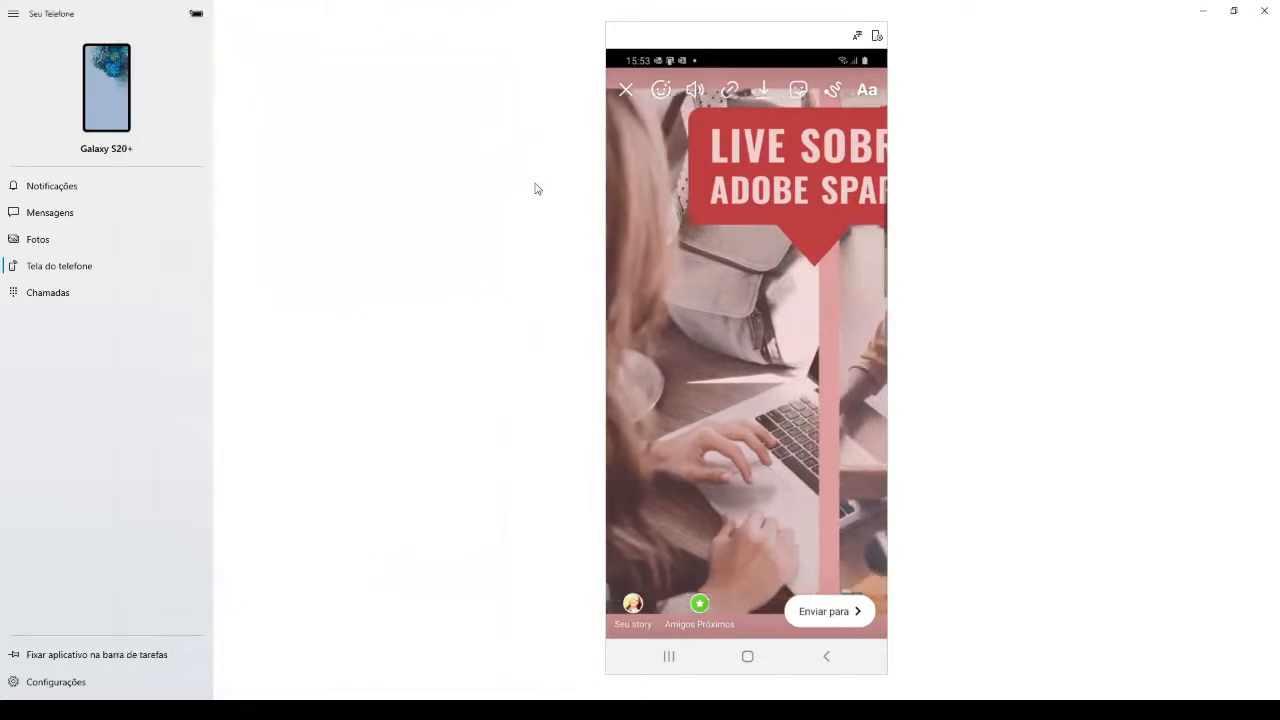
pyautogui.hotkey('alt', 'Tab')
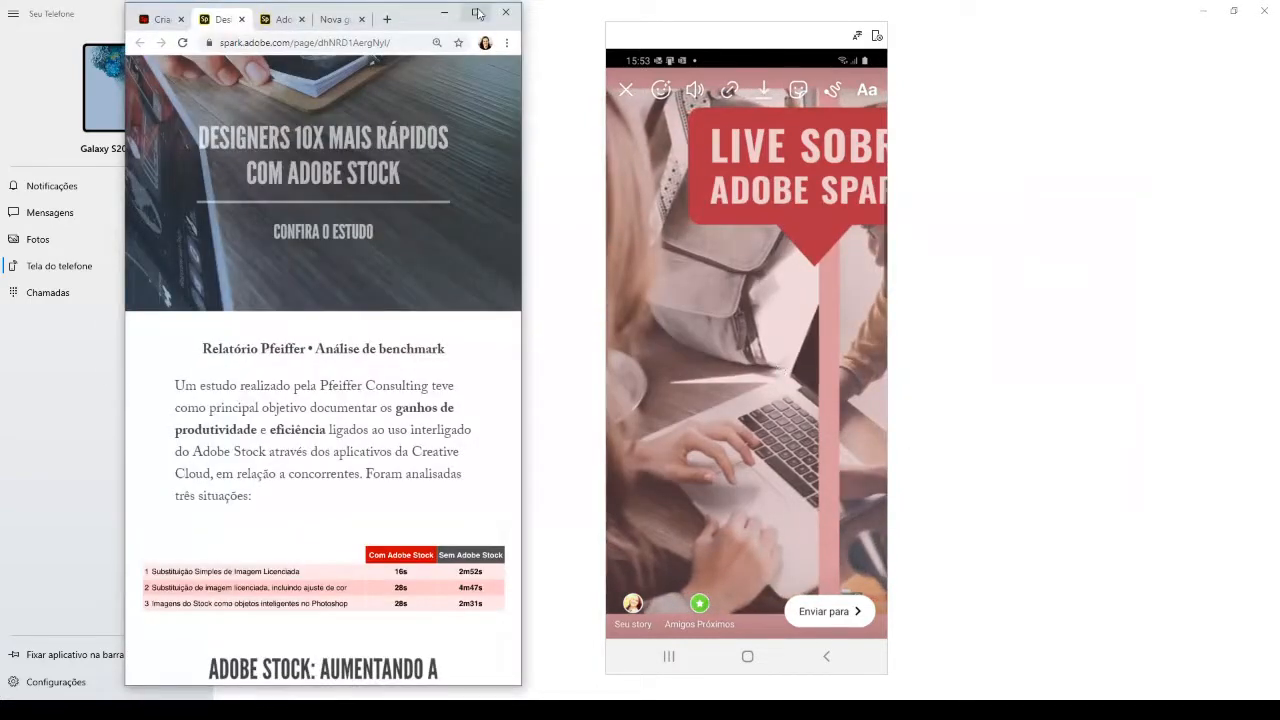
pyautogui.click(478, 12)
pyautogui.scroll(3, 570, 655)
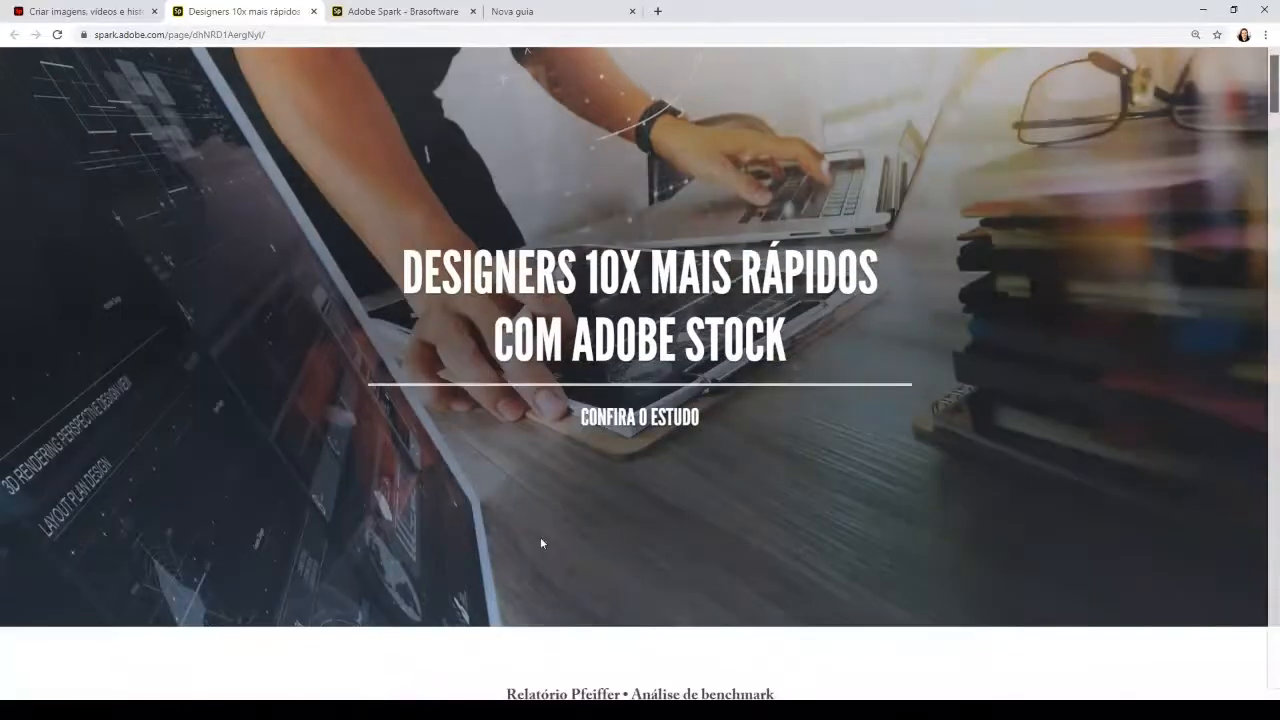
# Look through the published "Adobe Spark - Brasoftware" page down to its Web and Mobile section and return to its cover
pyautogui.click(381, 14)
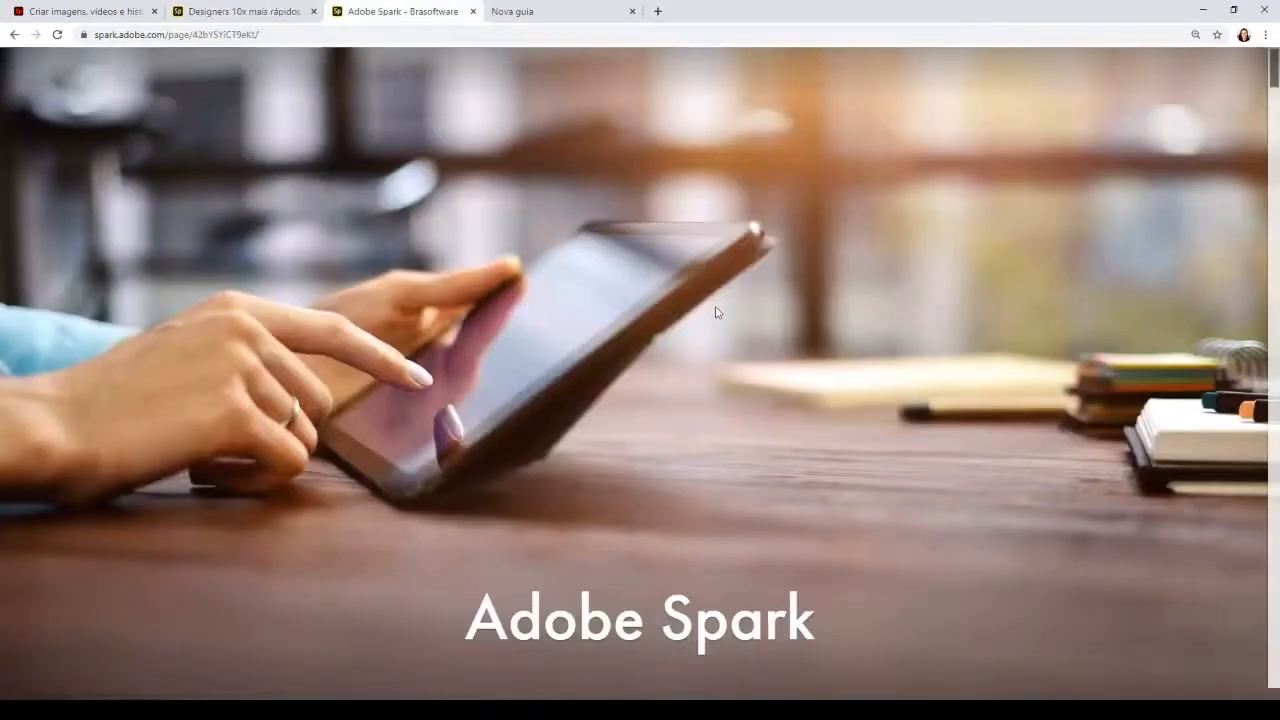
pyautogui.scroll(-5, 916, 312)
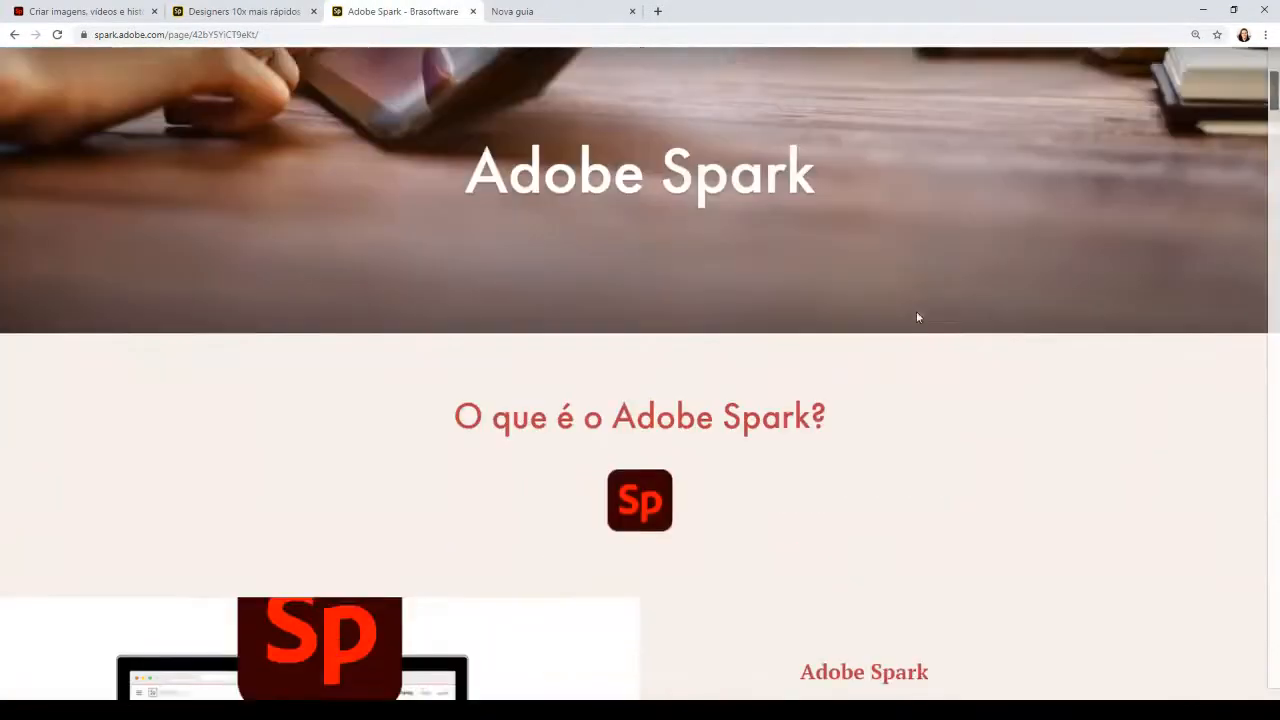
pyautogui.scroll(-2, 916, 316)
pyautogui.scroll(-6, 916, 316)
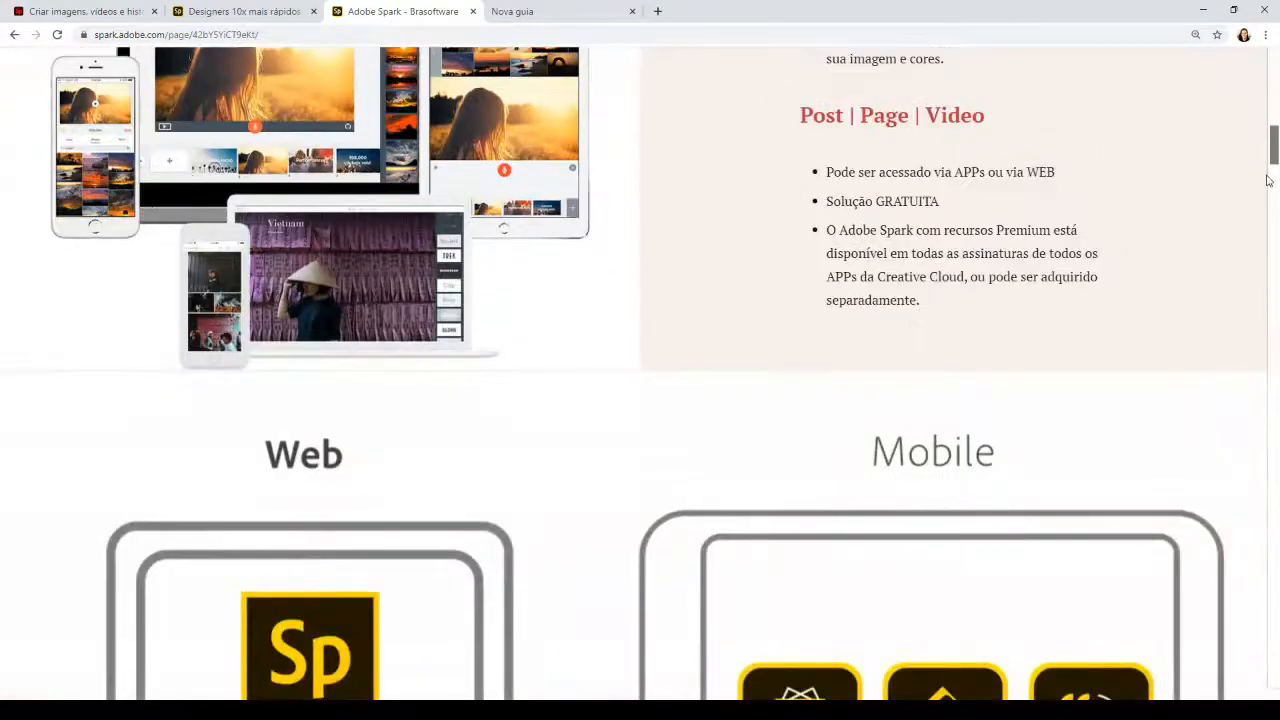
pyautogui.moveTo(1274, 145)
pyautogui.mouseDown()
pyautogui.moveTo(1276, 567)
pyautogui.moveTo(1276, 72)
pyautogui.mouseUp()
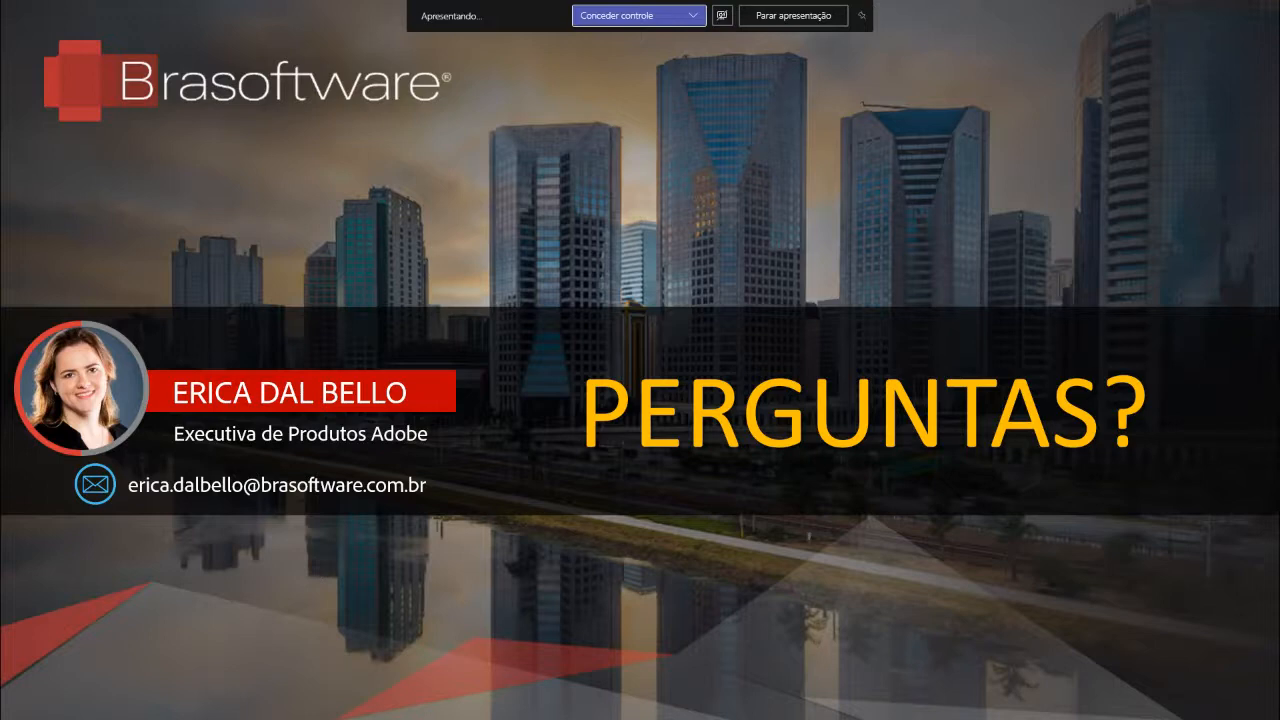
pyautogui.press('XF86AudioLowerVolume')
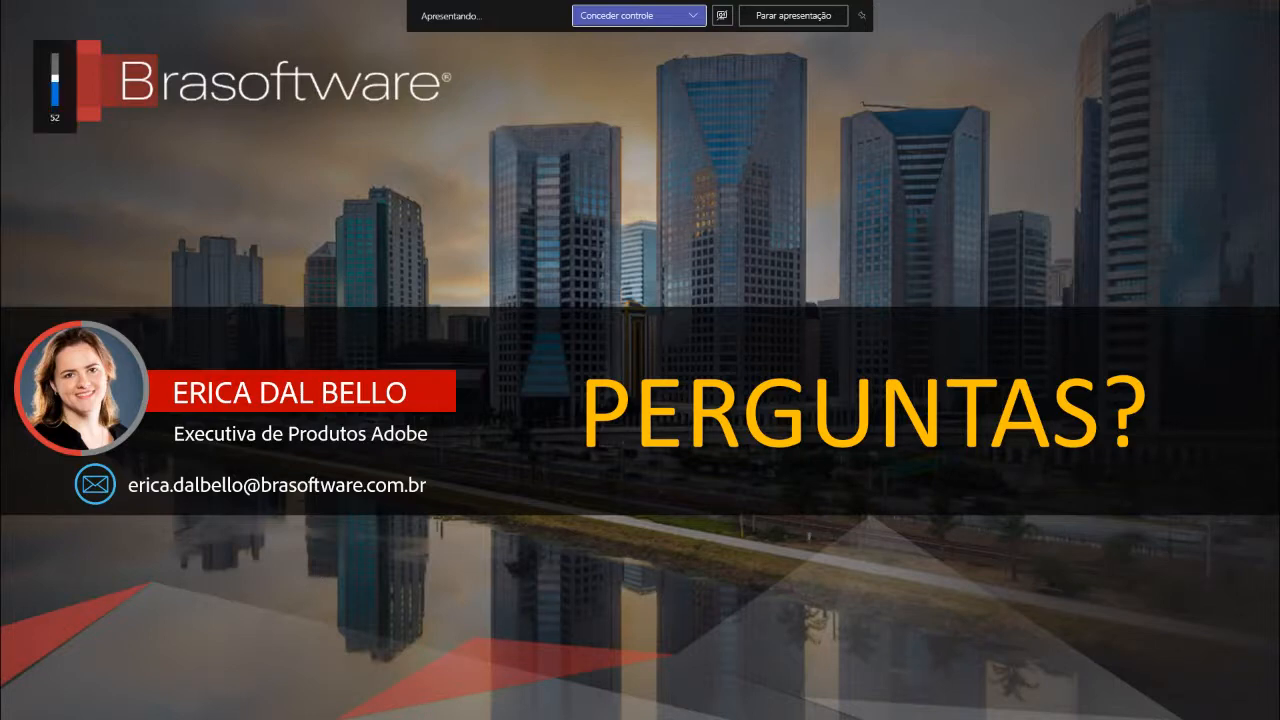
pyautogui.press('XF86AudioRaiseVolume')
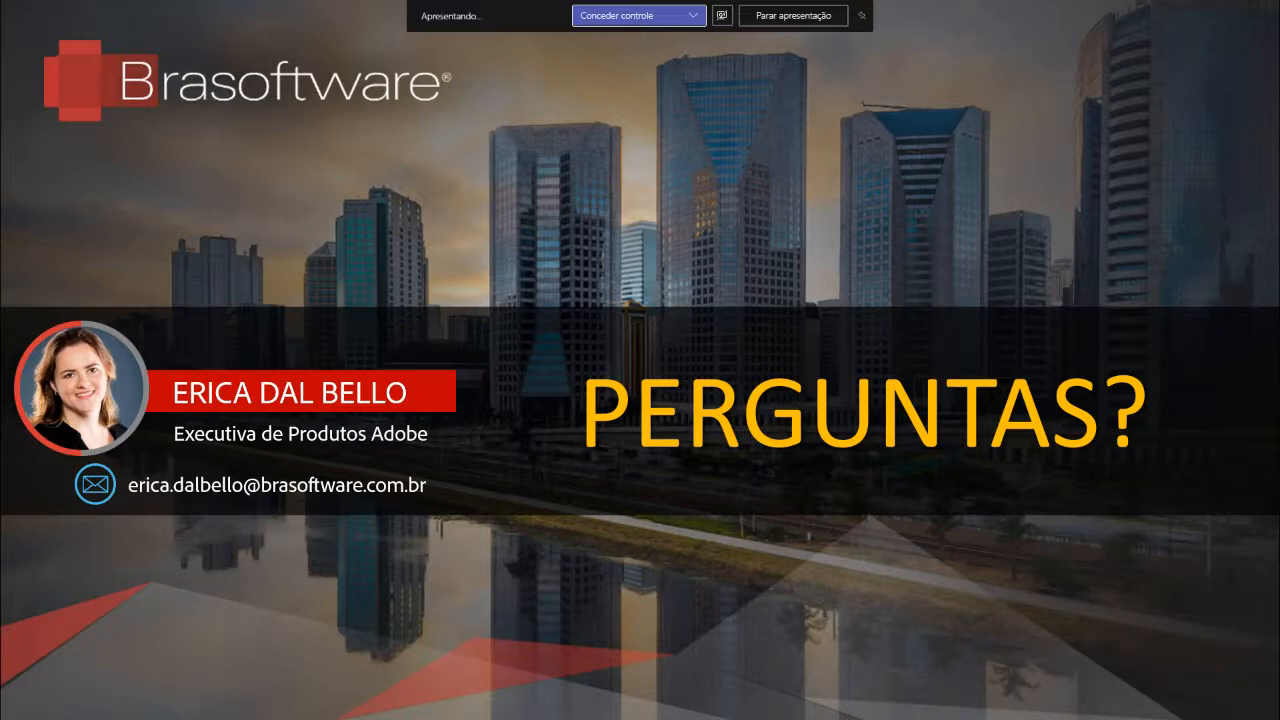
# Switch from the slide back to the browser and leave the "Tudo sobre Goldens" page editor for the Spark home page
pyautogui.hotkey('alt', 'Tab')
pyautogui.press('Tab')
pyautogui.press('Tab')
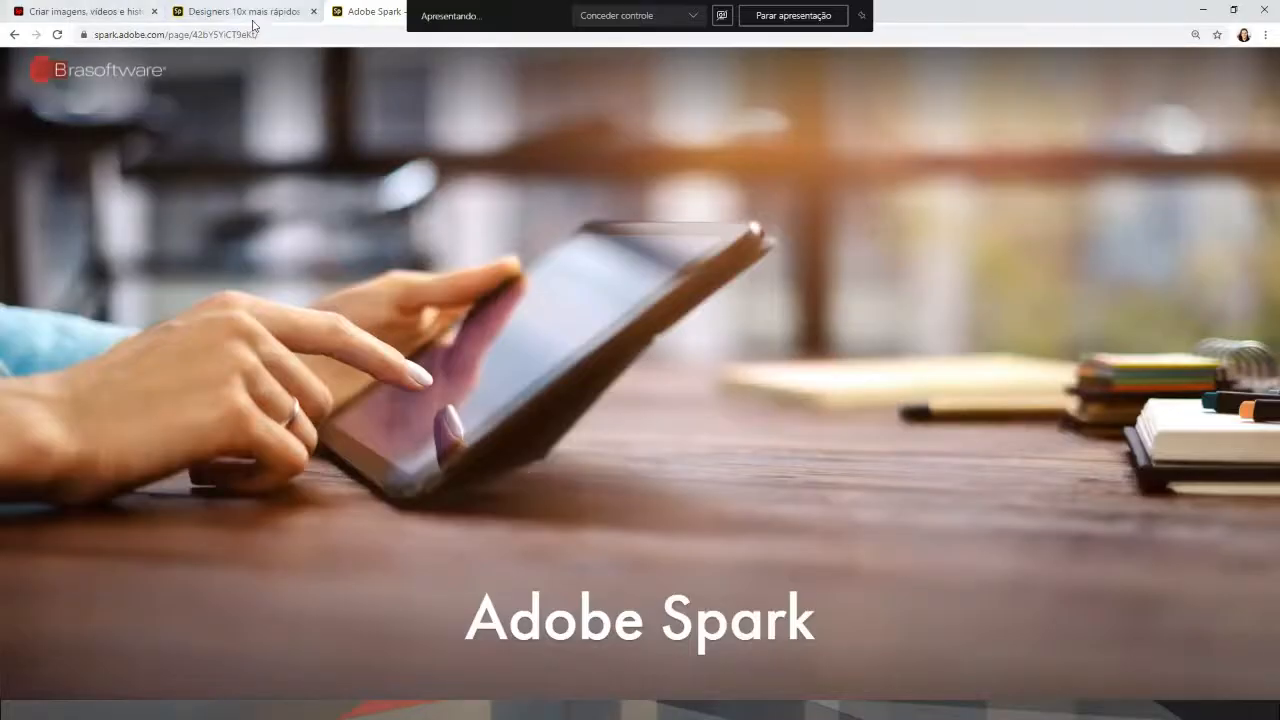
pyautogui.click(244, 12)
pyautogui.click(110, 8)
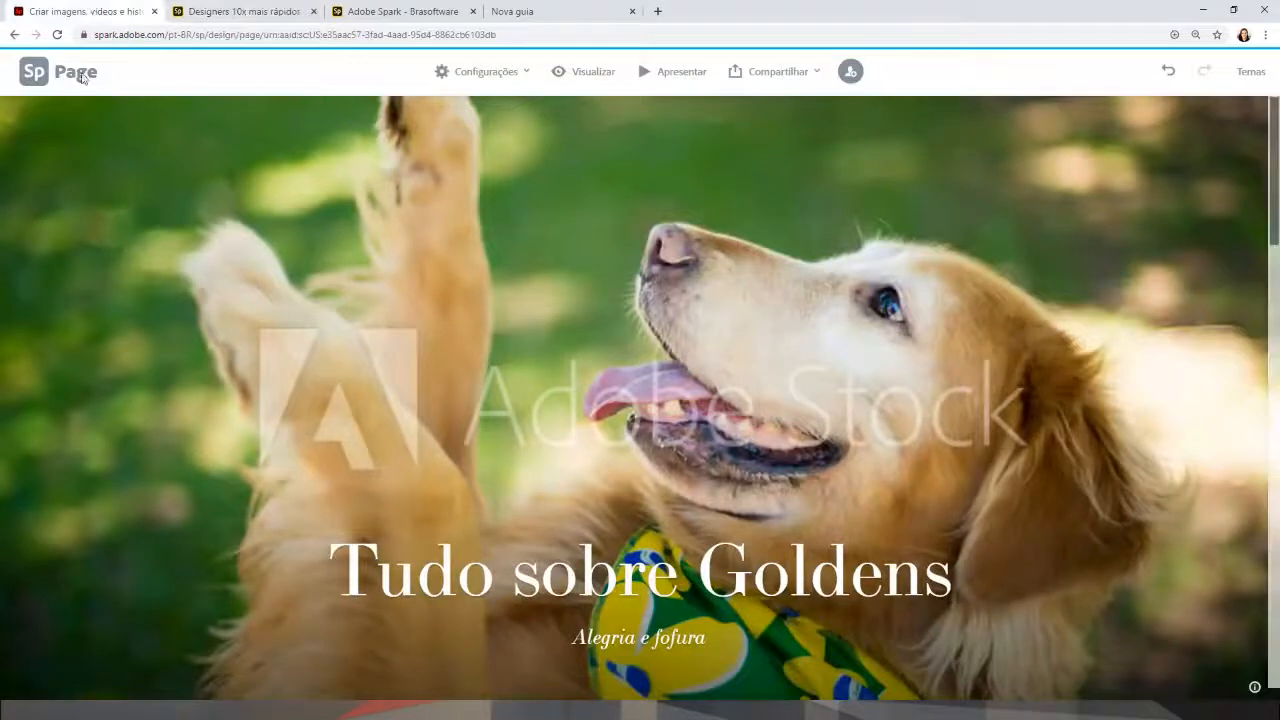
pyautogui.click(34, 68)
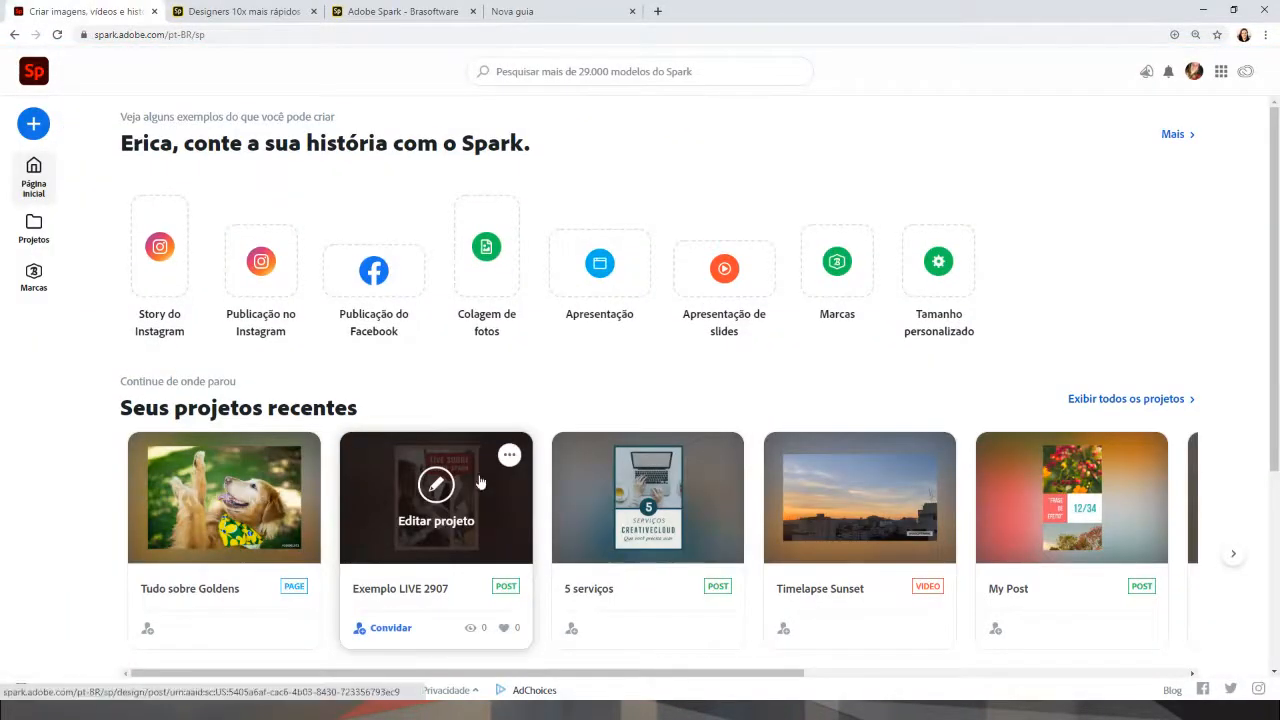
# Open the recent post project "Exemplo LIVE 2907" for editing and display its download format options
pyautogui.click(509, 457)
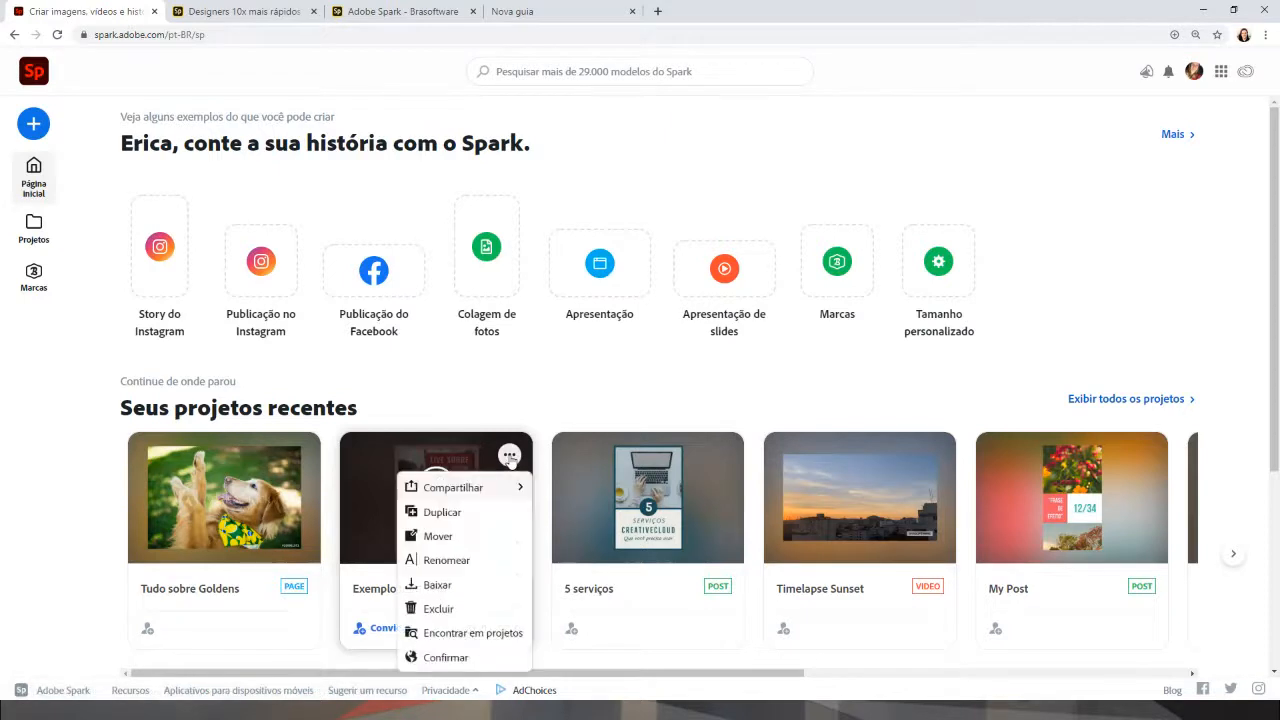
pyautogui.click(444, 466)
pyautogui.click(440, 468)
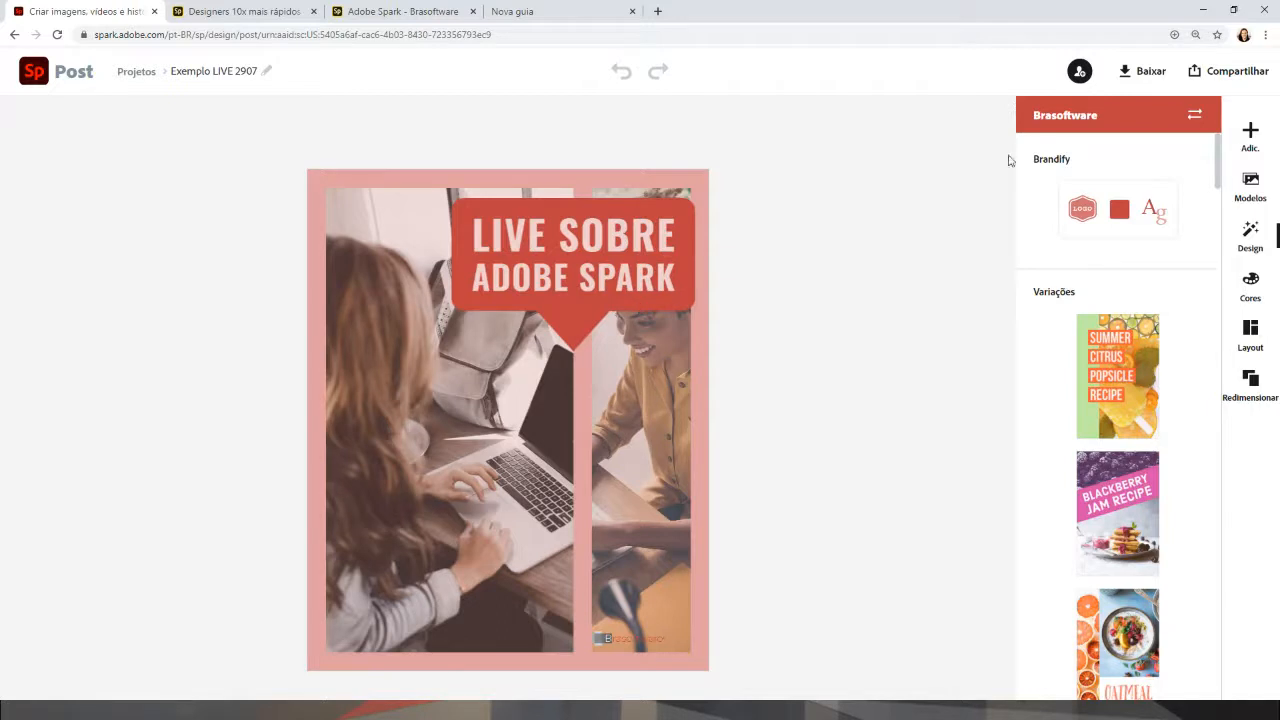
pyautogui.click(1125, 75)
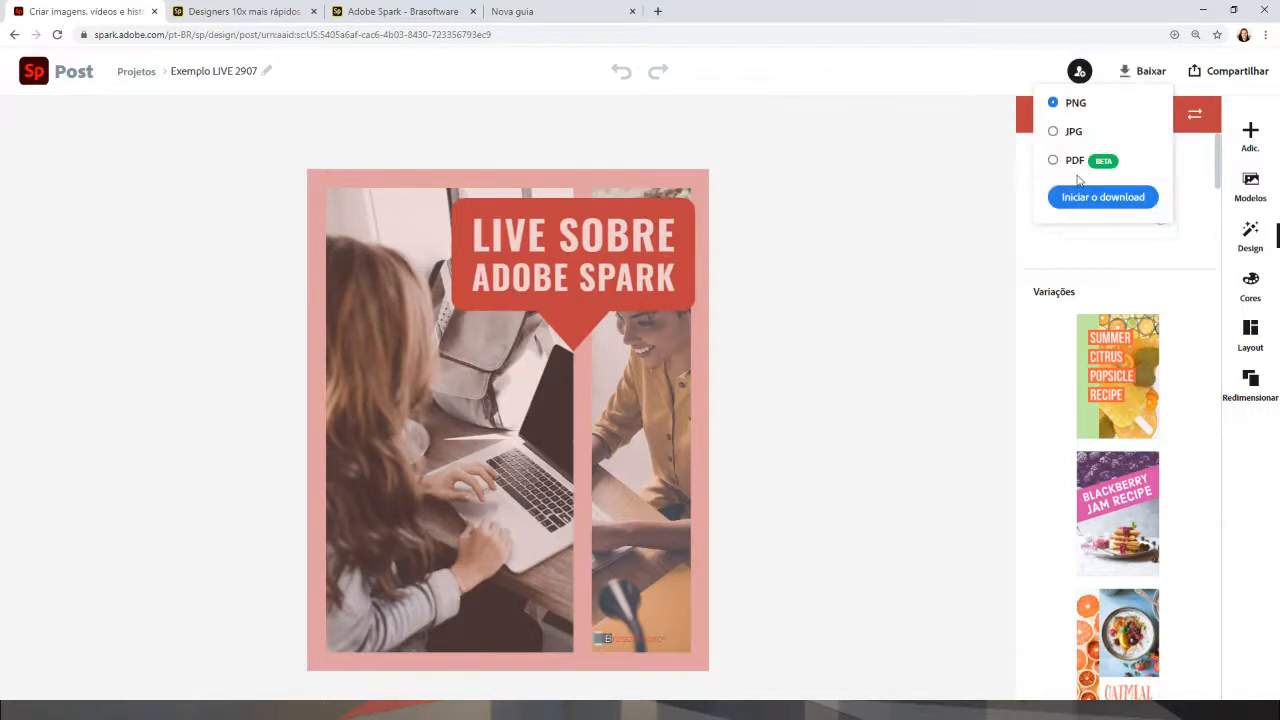